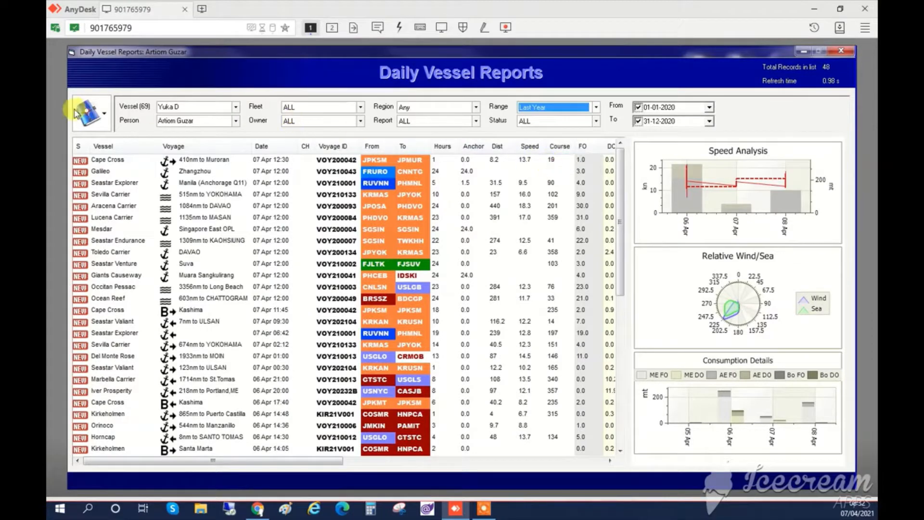
pyautogui.click(89, 113)
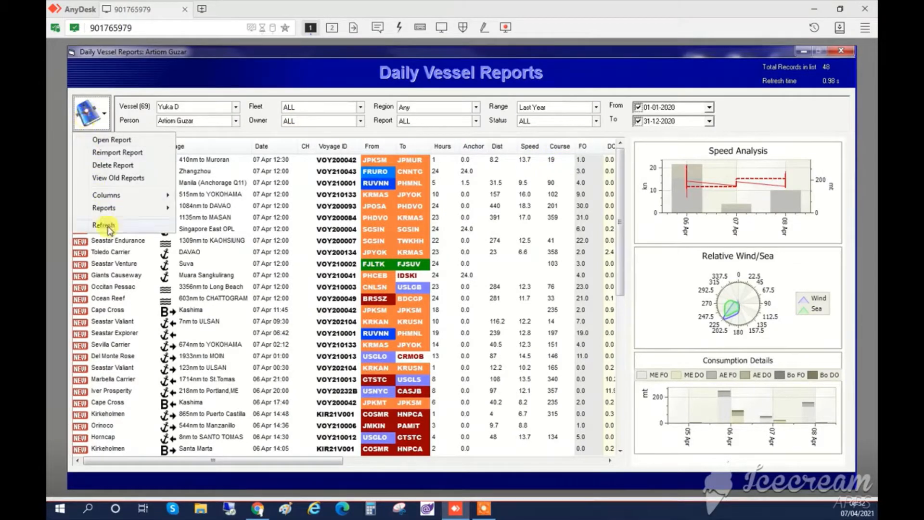
pyautogui.click(103, 225)
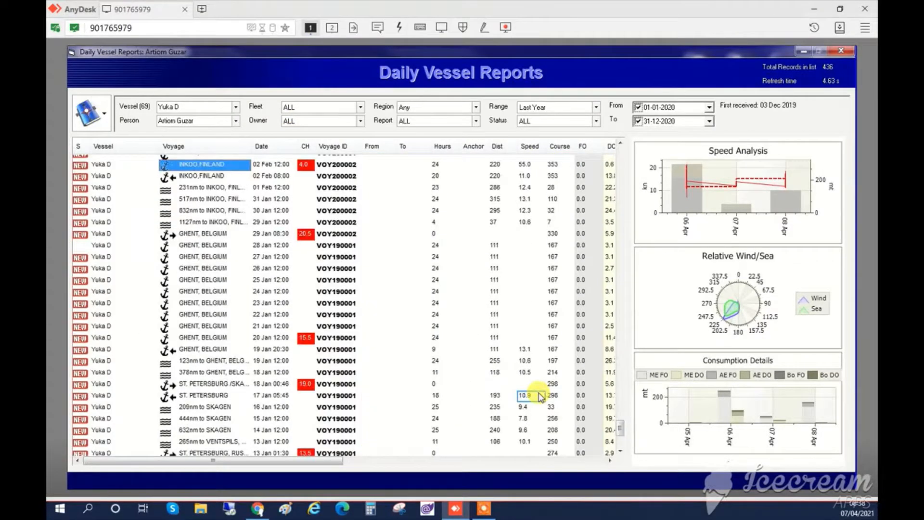
pyautogui.scroll(7, 620, 419)
pyautogui.moveTo(620, 415); pyautogui.dragTo(624, 155)
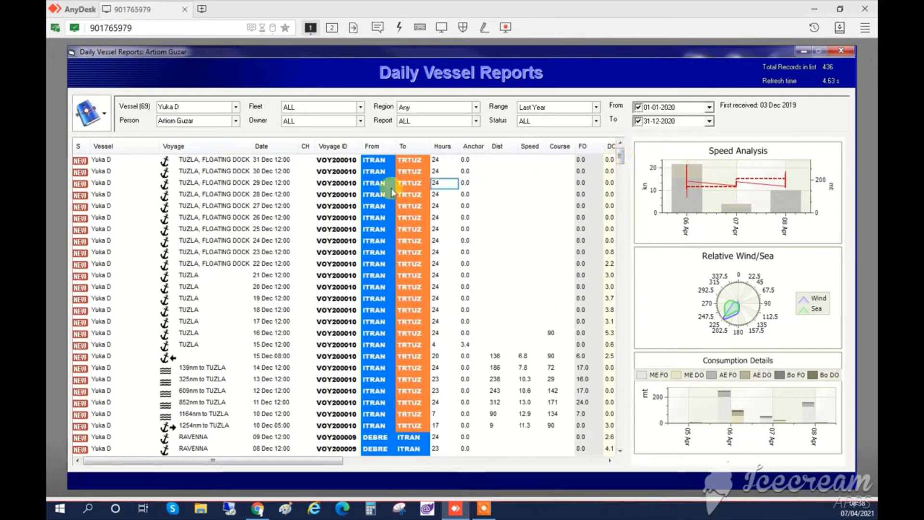
pyautogui.click(270, 161)
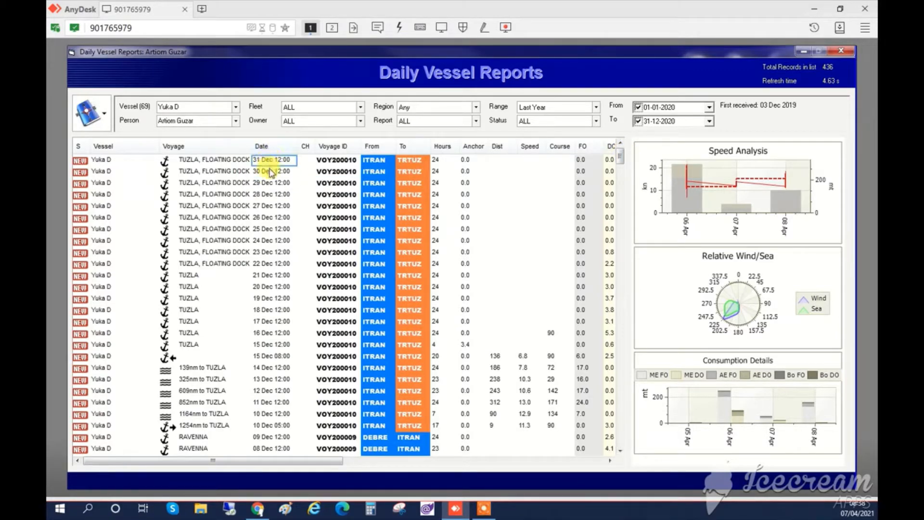
# Step: Sort the reports by speed and open the INKOO,FINLAND noon report of 02 Feb 12:00 with the highest speed
pyautogui.click(532, 147)
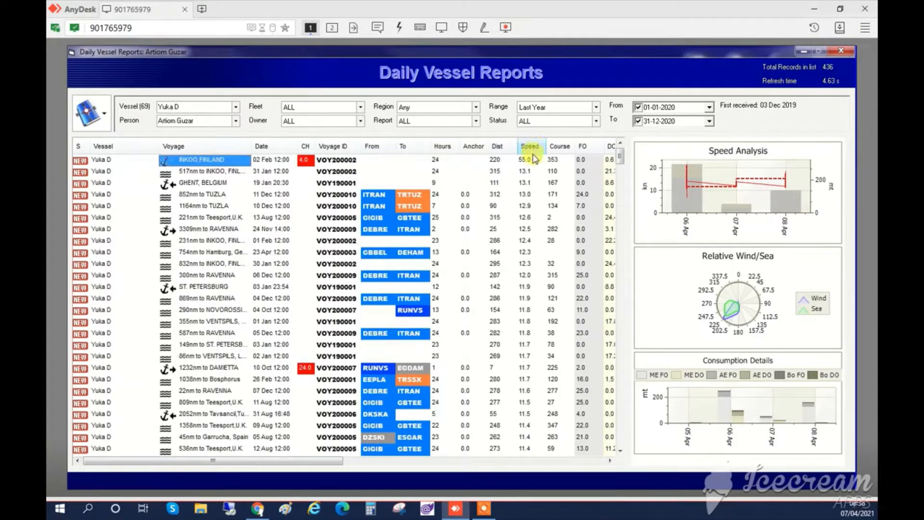
pyautogui.click(528, 163)
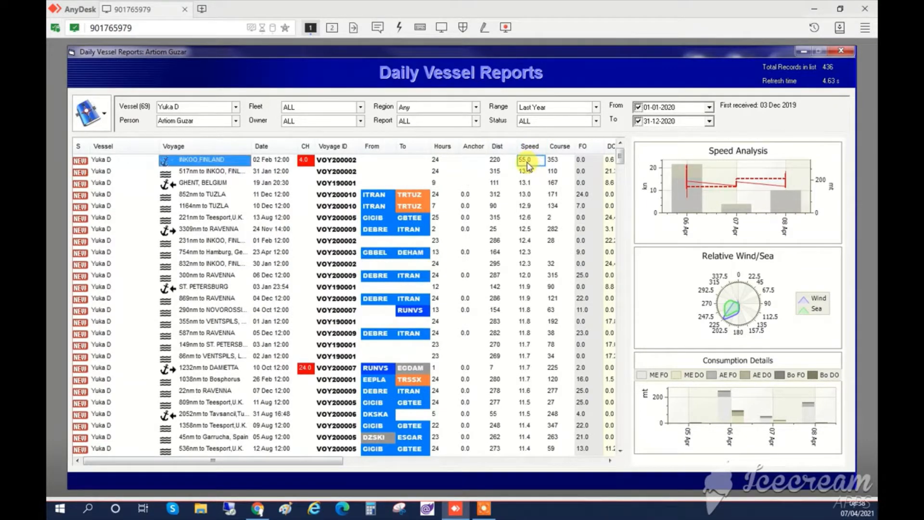
pyautogui.moveTo(245, 164)
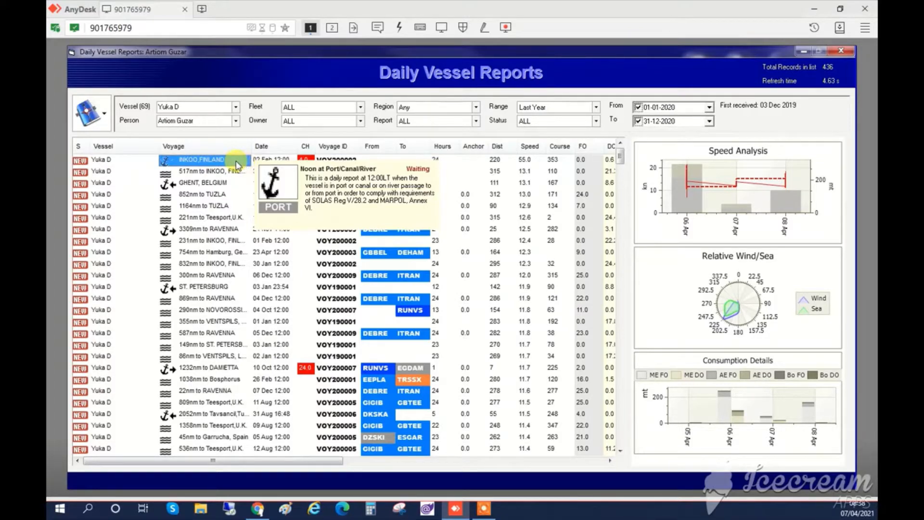
pyautogui.doubleClick(235, 164)
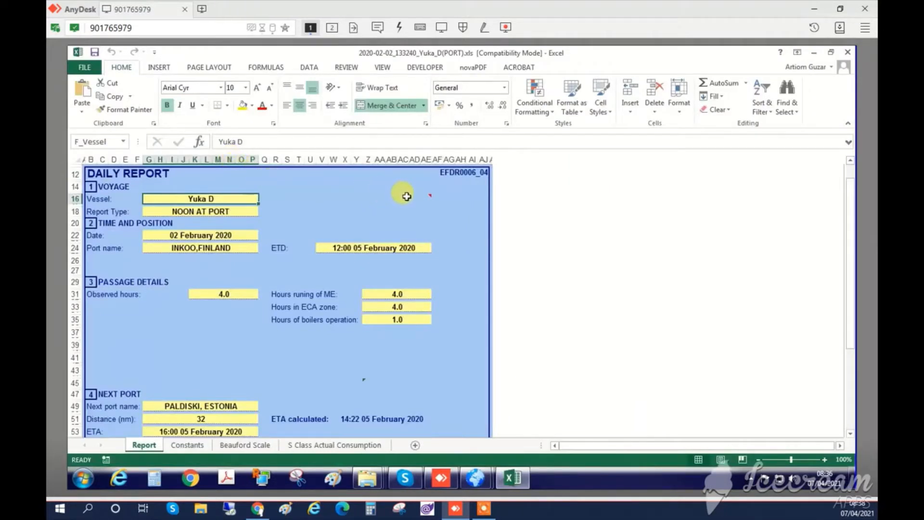
# Step: Check the observed hours and main engine running hours in the report's passage details
pyautogui.click(236, 295)
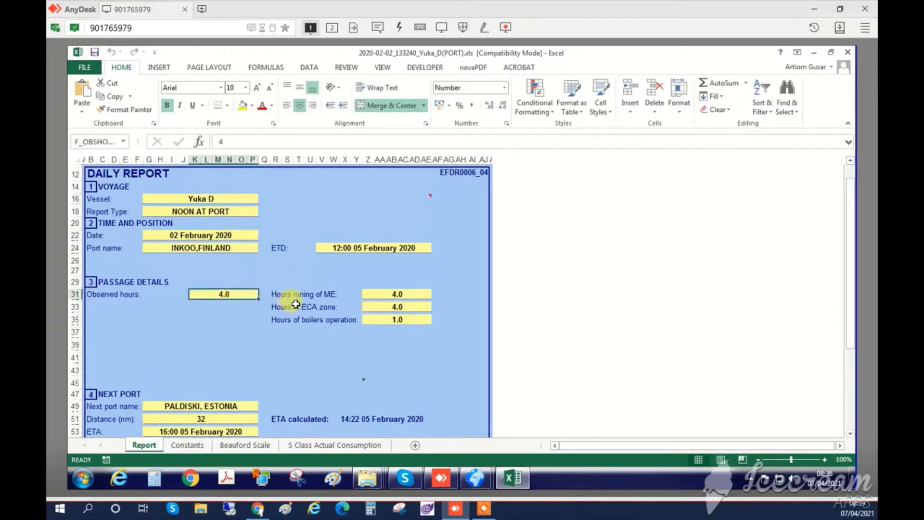
pyautogui.click(407, 294)
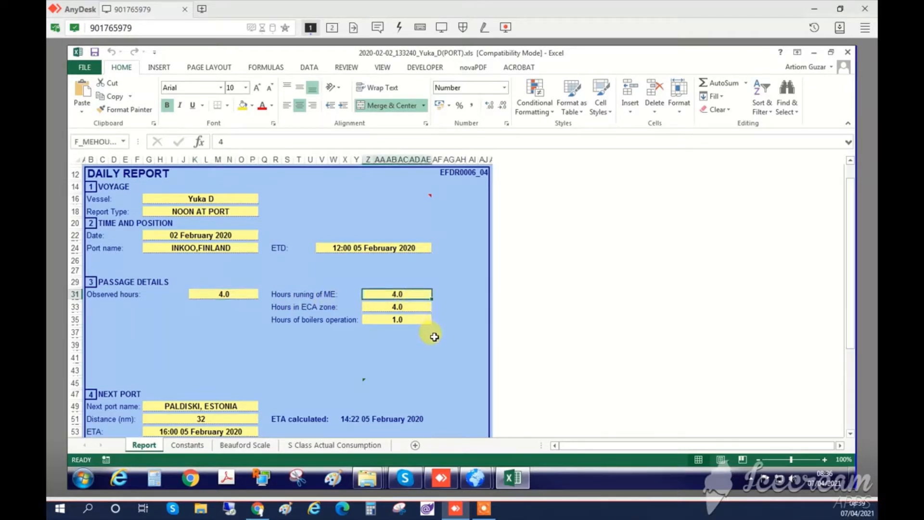
pyautogui.scroll(-1, 430, 335)
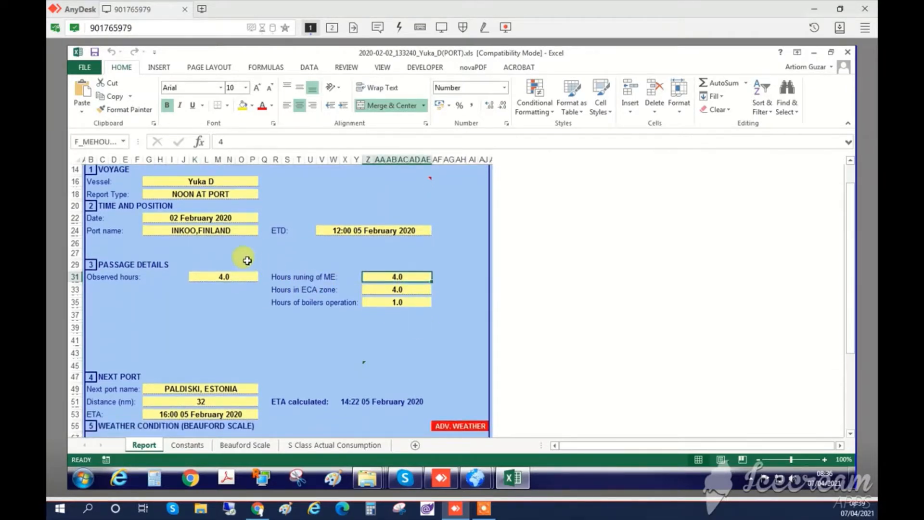
# Step: Switch the report type to NOON AT SEA and check the observed distance and average main engine RPM
pyautogui.click(234, 195)
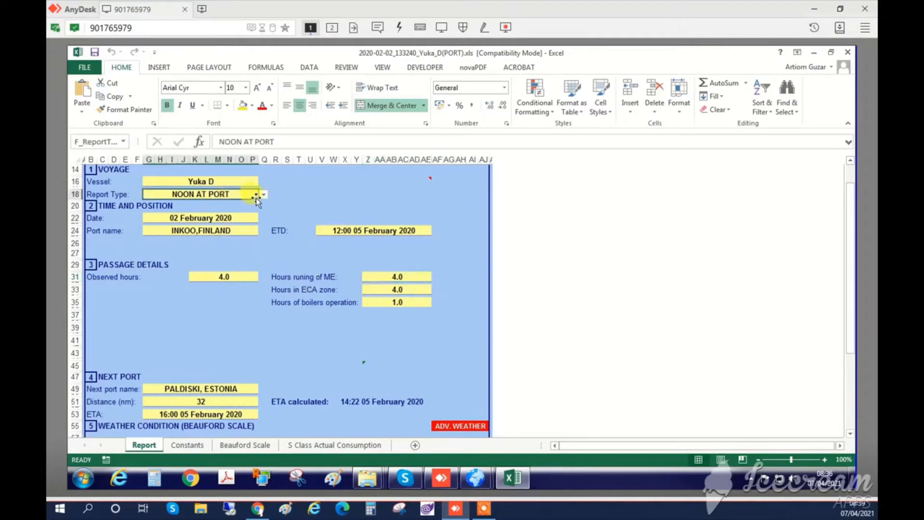
pyautogui.click(264, 194)
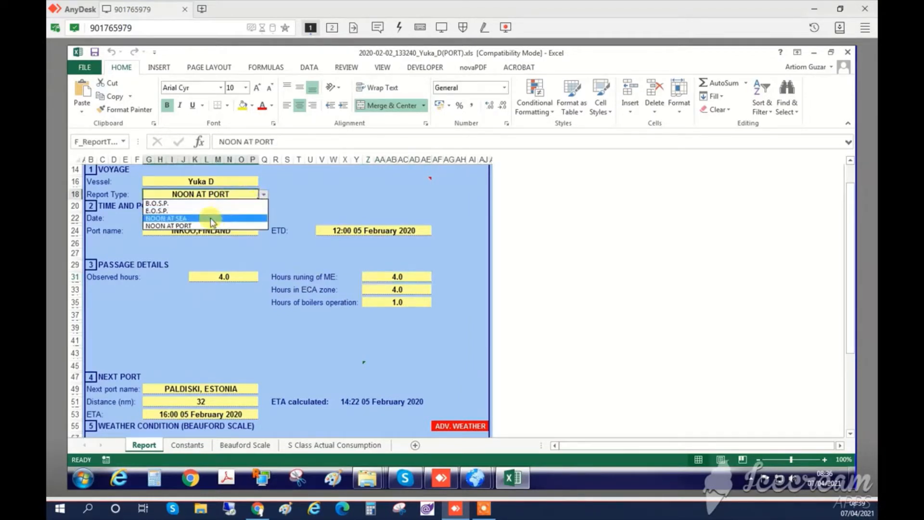
pyautogui.click(212, 222)
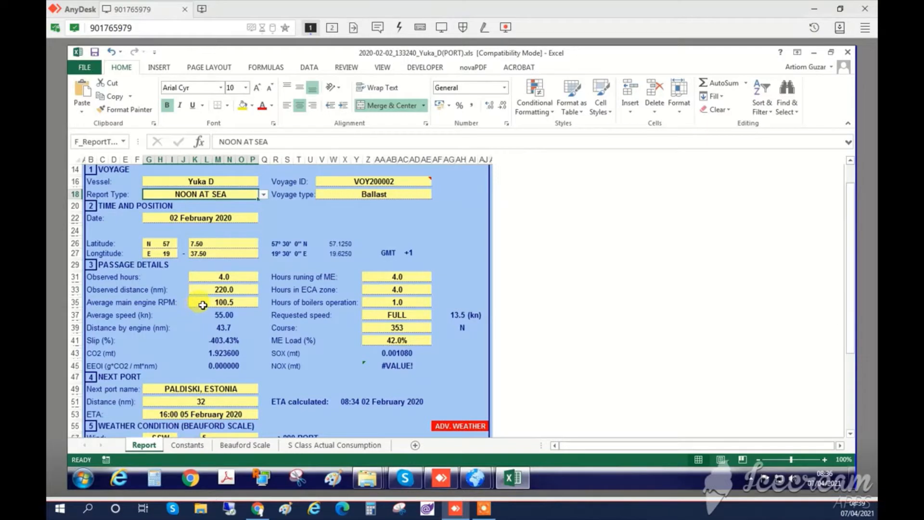
pyautogui.click(216, 289)
pyautogui.click(222, 305)
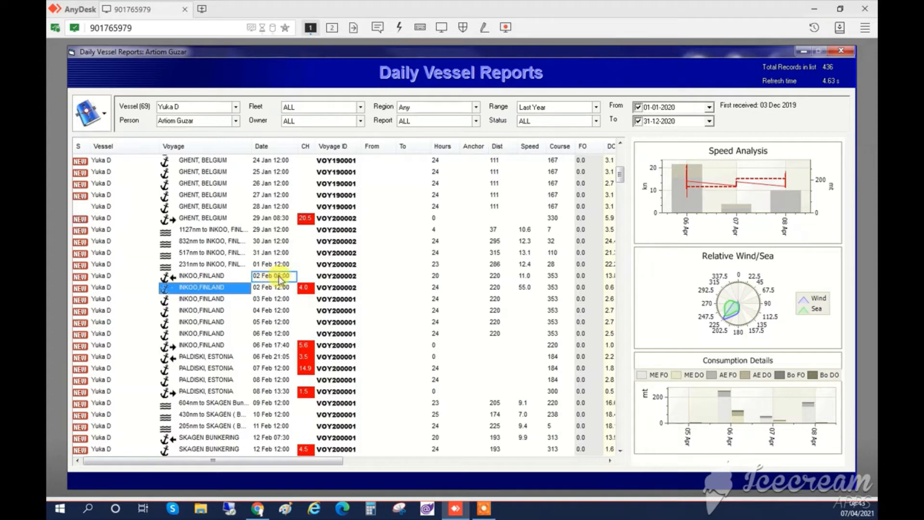
# Step: Open the INKOO,FINLAND E.O.S.P. report of 02 Feb 08:00, check its observed distance and average engine RPM, and close it
pyautogui.click(235, 279)
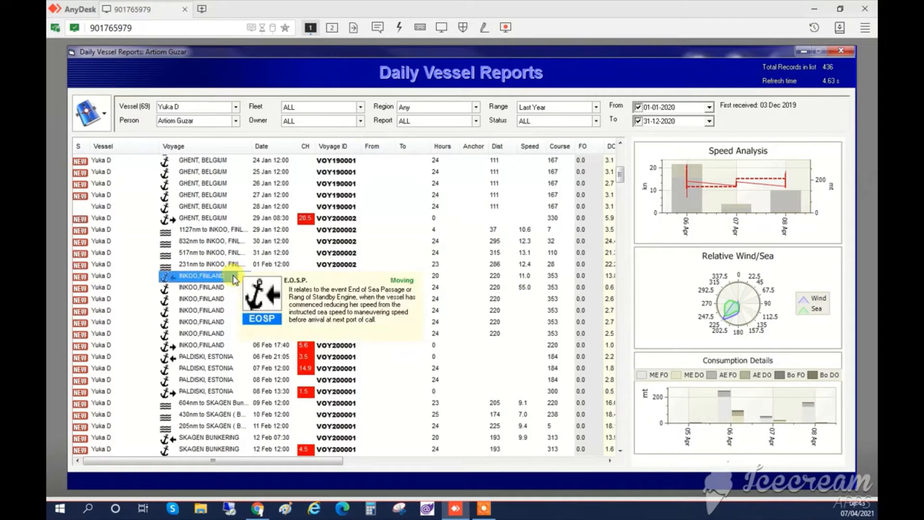
pyautogui.doubleClick(235, 278)
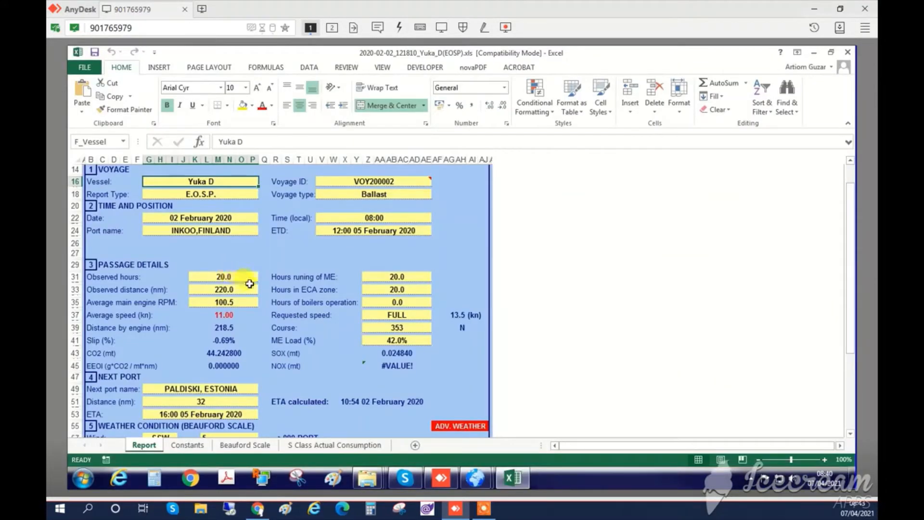
pyautogui.click(246, 291)
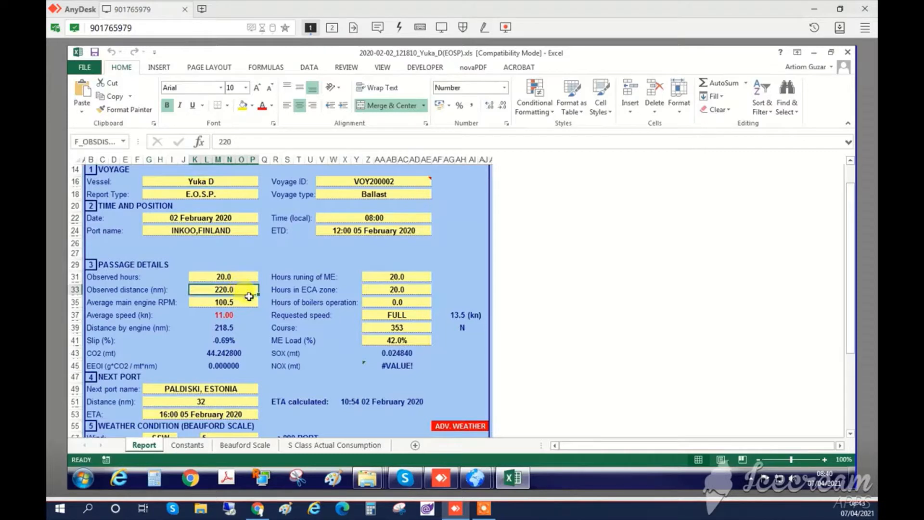
pyautogui.click(241, 302)
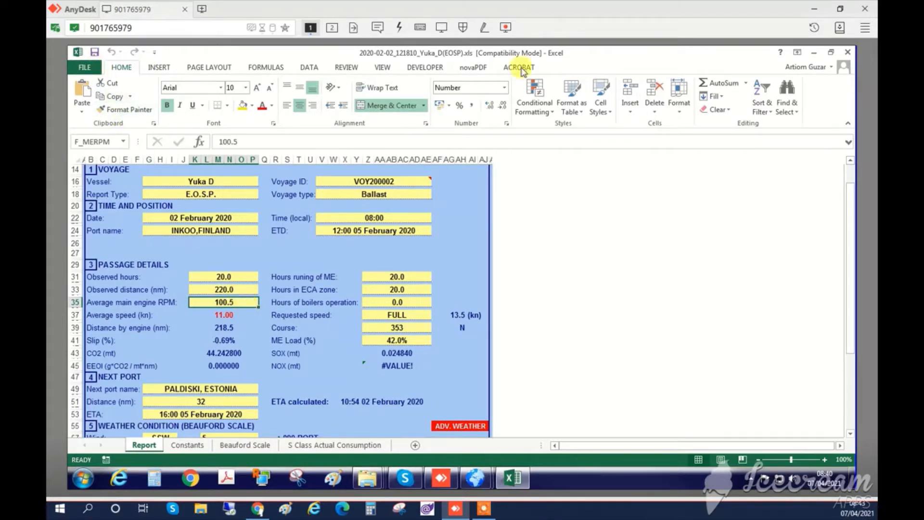
pyautogui.click(849, 53)
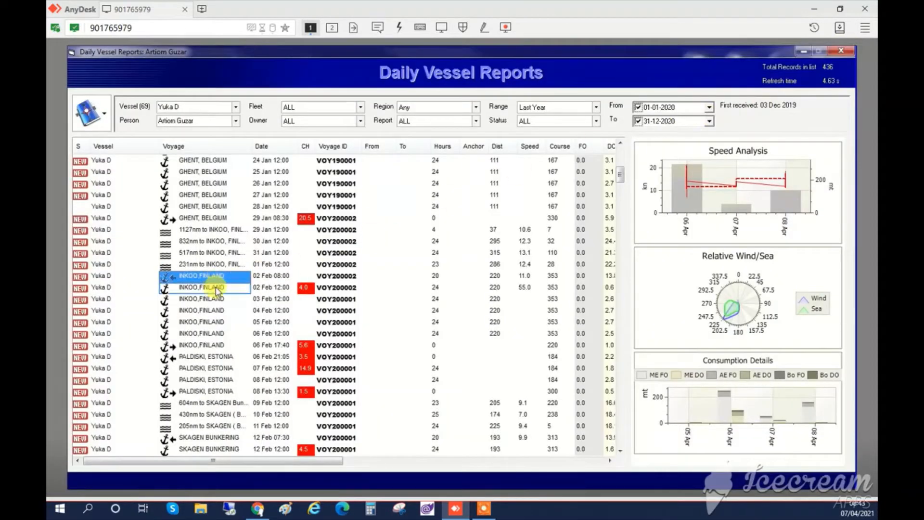
# Step: Open the INKOO,FINLAND noon report of 02 Feb 12:00 and set its report type to NOON AT SEA
pyautogui.doubleClick(220, 291)
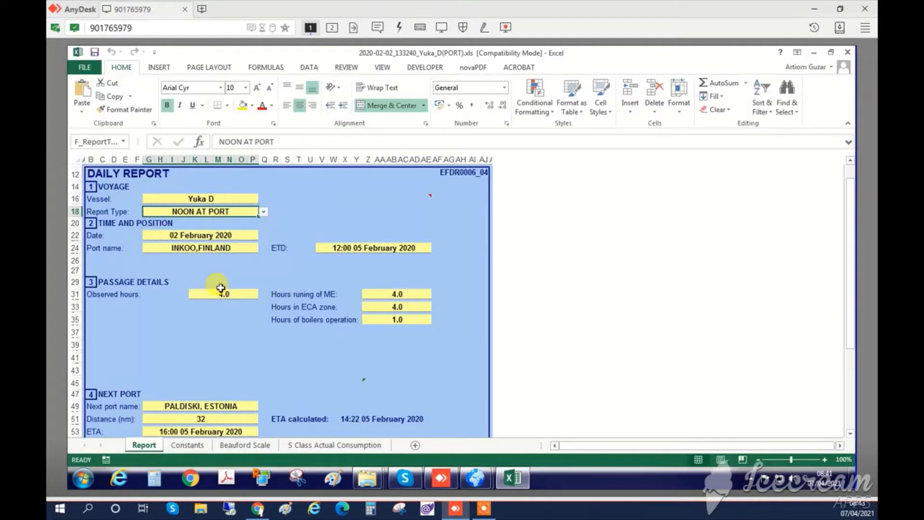
pyautogui.click(264, 212)
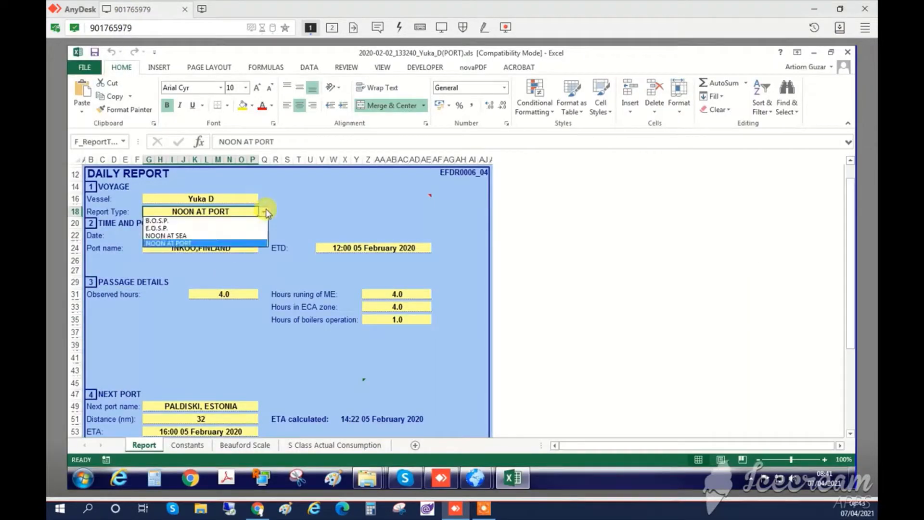
pyautogui.click(228, 236)
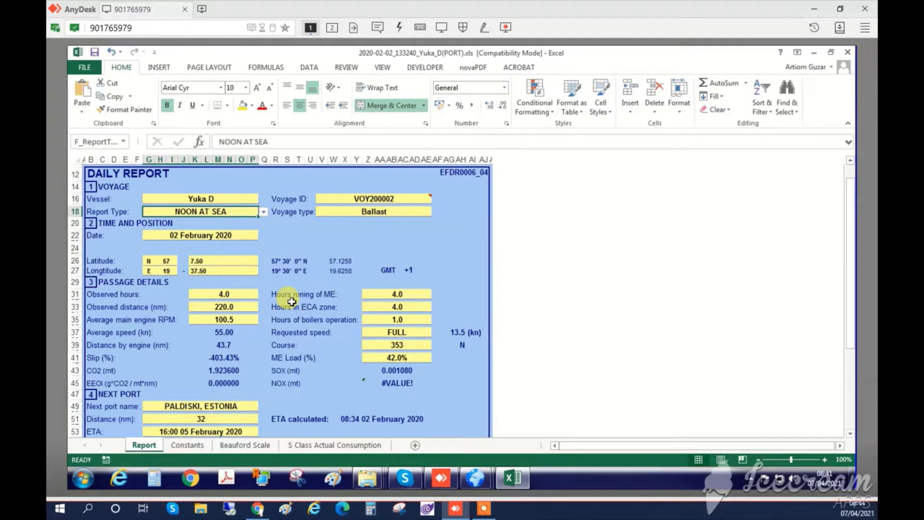
# Step: Set the observed distance to 40 nm and save the report workbook
pyautogui.click(247, 307)
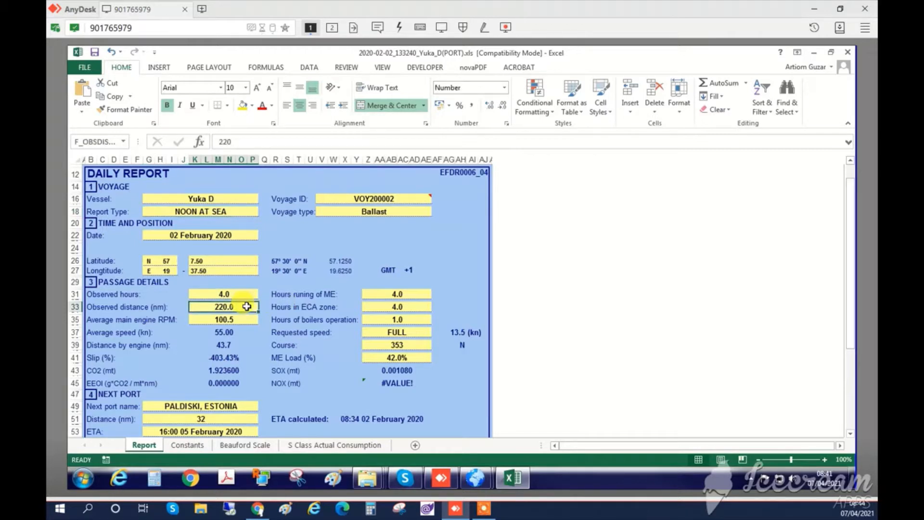
pyautogui.write('4')
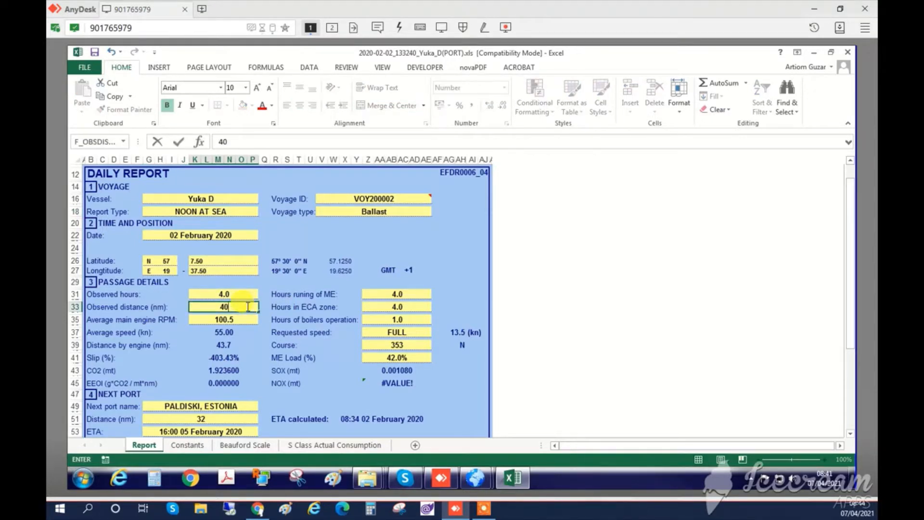
pyautogui.write('0')
pyautogui.click(404, 241)
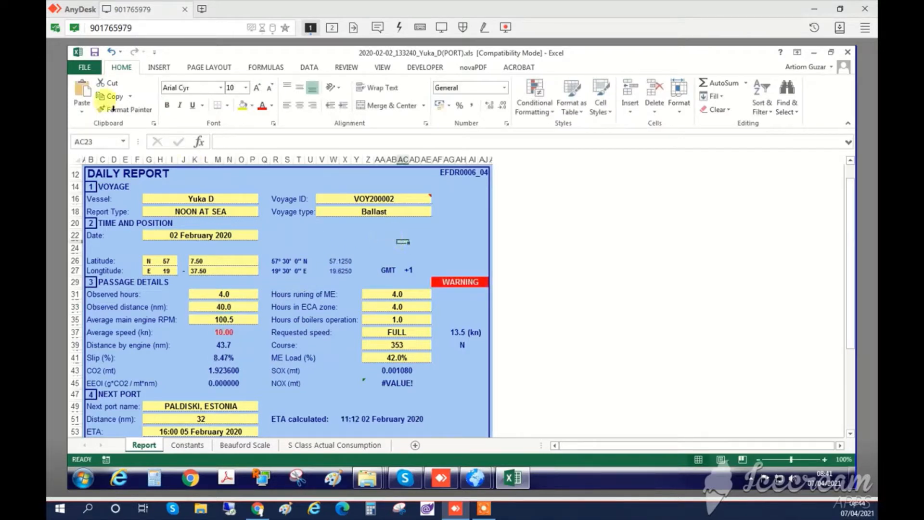
pyautogui.click(95, 54)
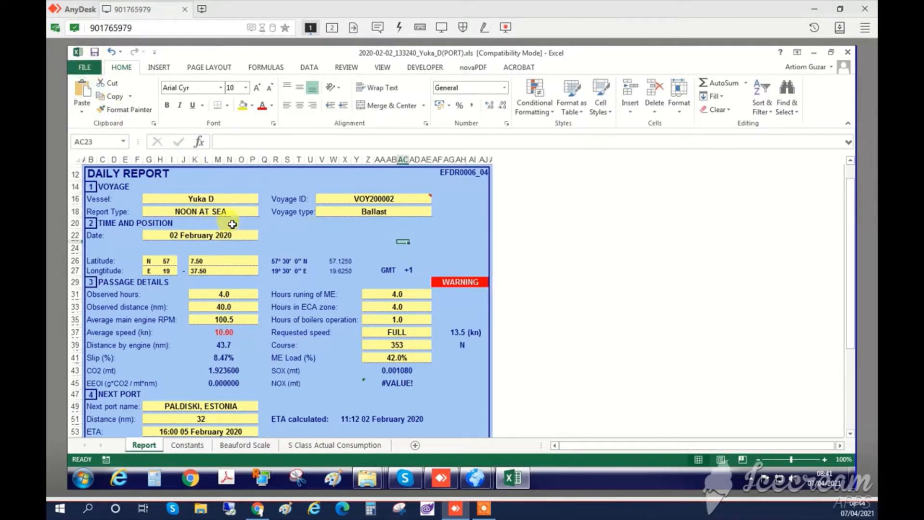
# Step: Set the report type to NOON AT PORT, then save and close the report workbook
pyautogui.click(238, 213)
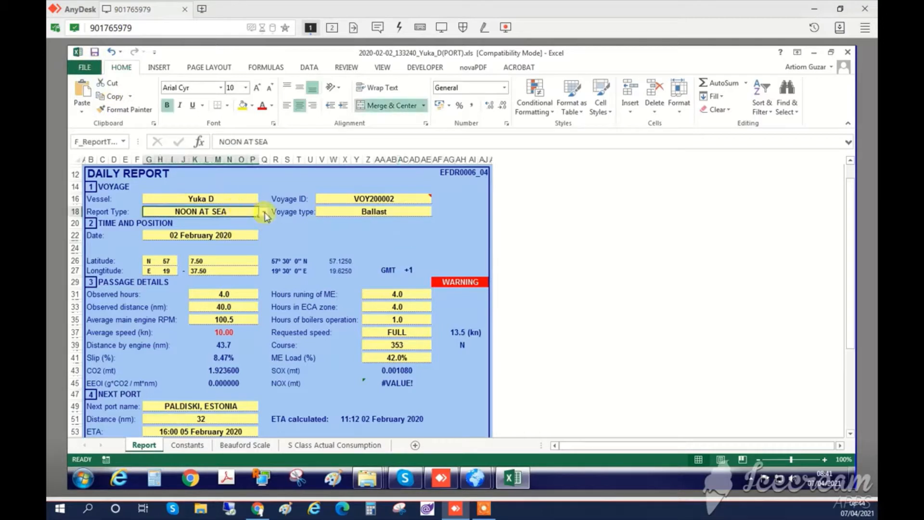
pyautogui.click(264, 213)
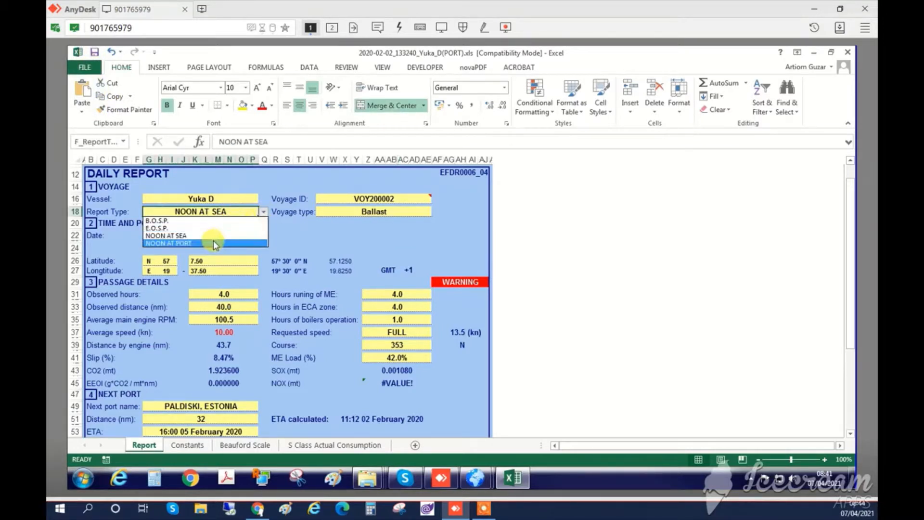
pyautogui.click(175, 245)
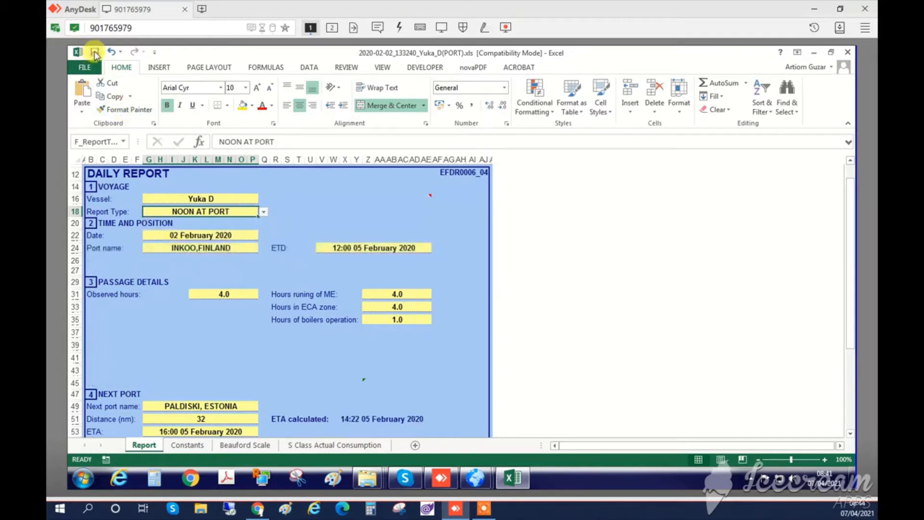
pyautogui.click(95, 52)
pyautogui.click(848, 52)
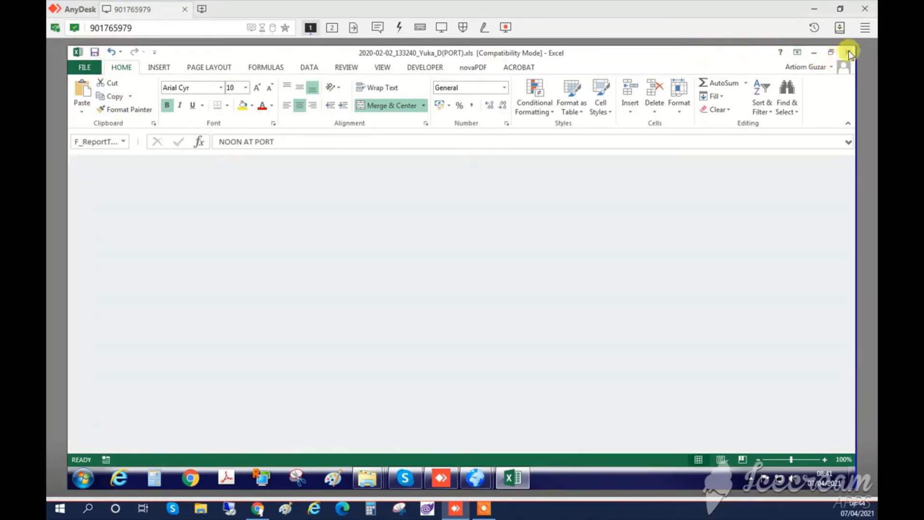
# Step: Reimport the corrected INKOO,FINLAND report of 02 Feb 12:00 and acknowledge the import
pyautogui.click(100, 125)
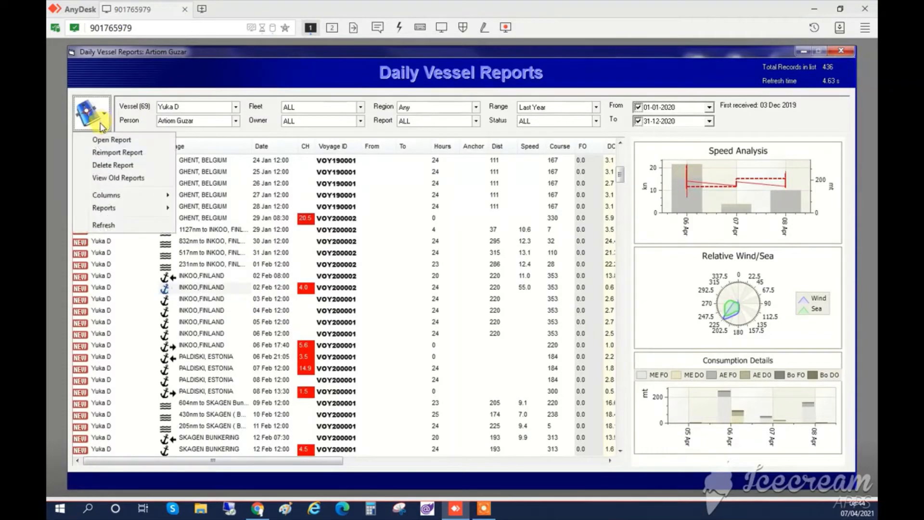
pyautogui.click(108, 152)
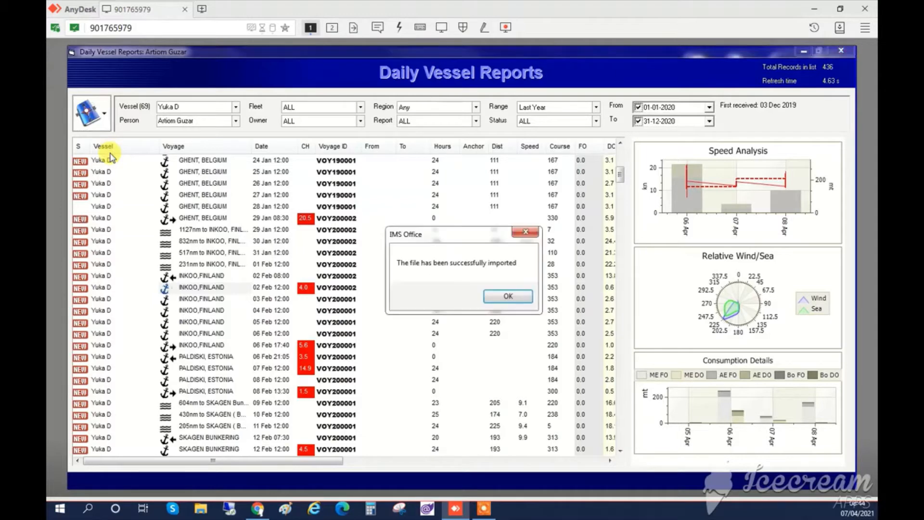
pyautogui.press('Return')
# Step: Bring the fuel consumption columns into view and sort the reports by FO
pyautogui.moveTo(332, 465); pyautogui.dragTo(422, 462)
pyautogui.moveTo(614, 441); pyautogui.dragTo(623, 150)
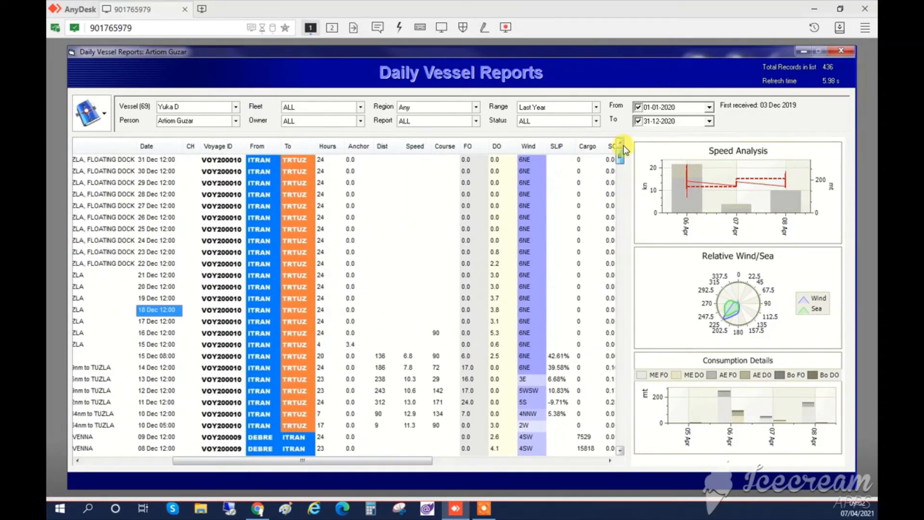
pyautogui.click(472, 145)
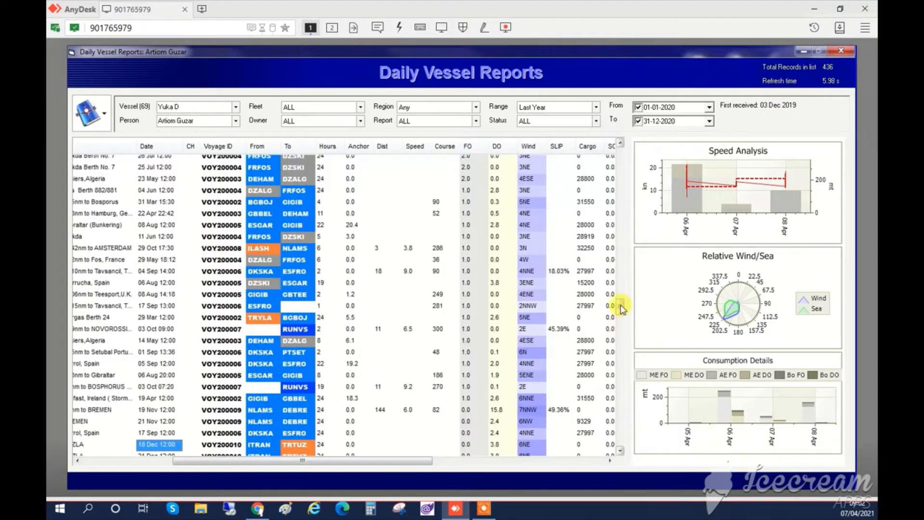
# Step: Check the highest FO consumption values, and sort the reports by DO to check the highest DO values
pyautogui.moveTo(623, 308); pyautogui.dragTo(621, 148)
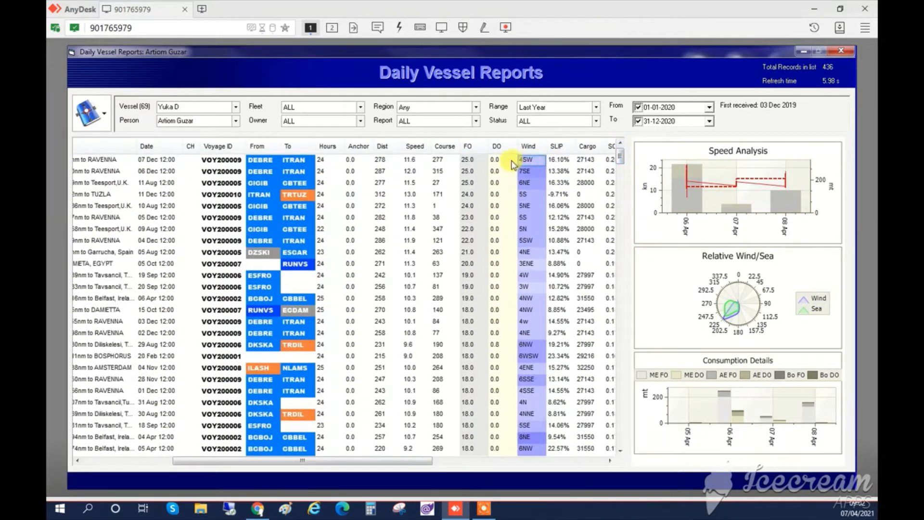
pyautogui.moveTo(471, 161)
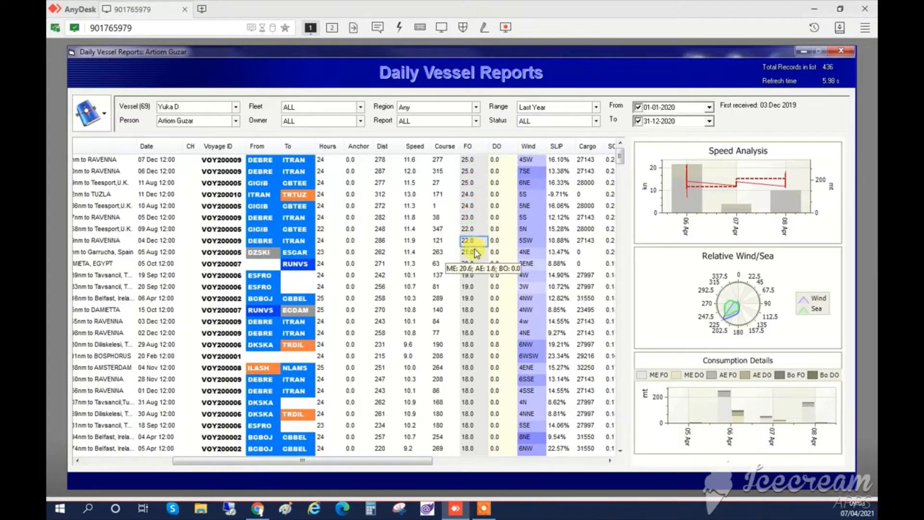
pyautogui.click(501, 147)
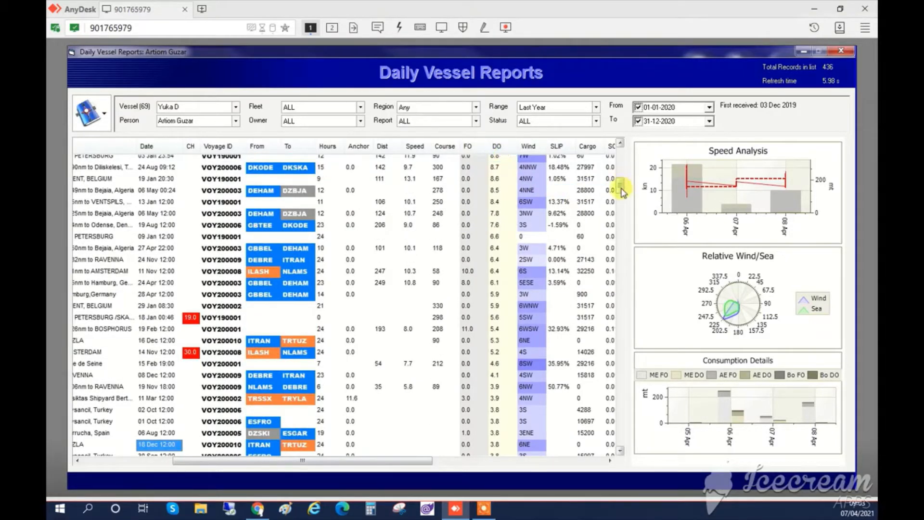
pyautogui.moveTo(623, 192); pyautogui.dragTo(622, 144)
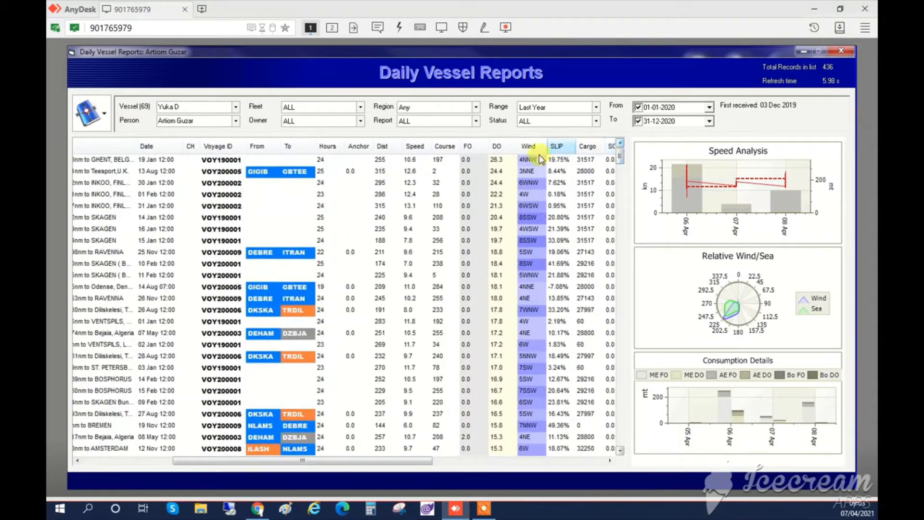
pyautogui.moveTo(508, 174)
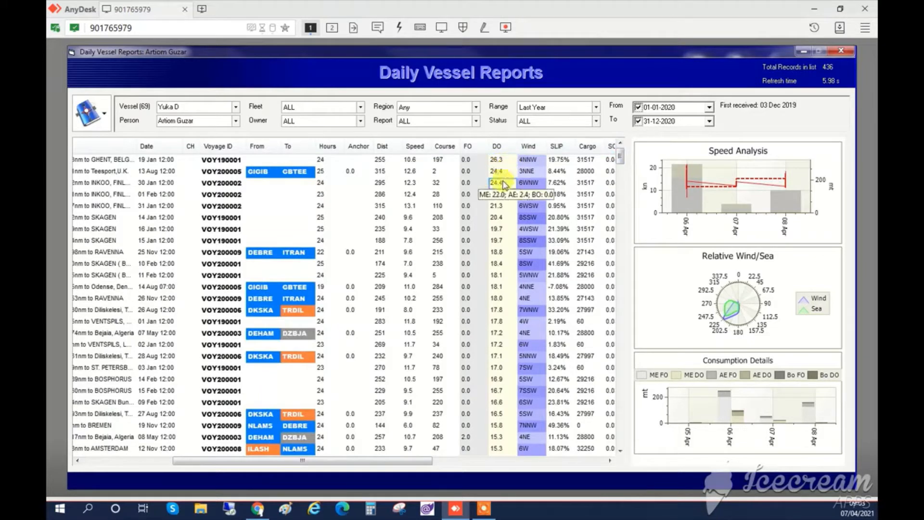
pyautogui.moveTo(502, 200)
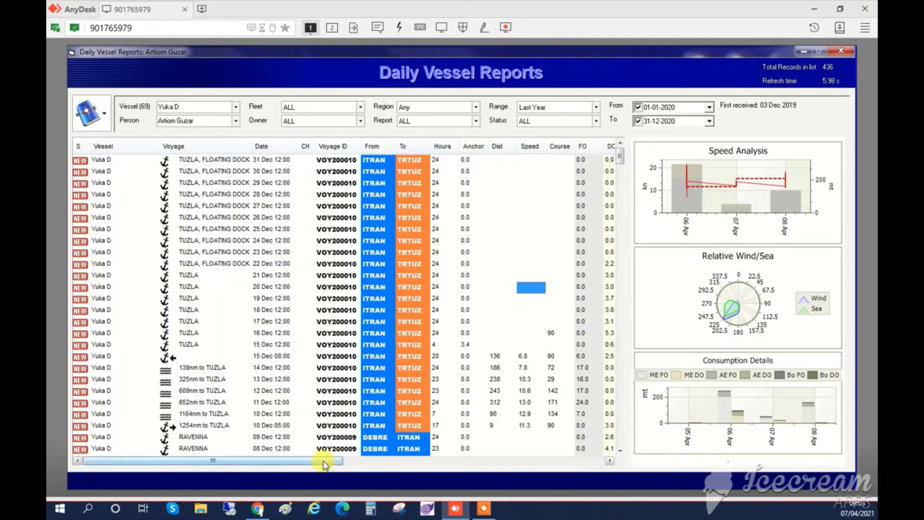
# Step: Examine the hours-check flags on the January 2020 reports, especially the ST. PETERSBURG report of 04 Jan 12:00
pyautogui.moveTo(322, 460); pyautogui.dragTo(383, 461)
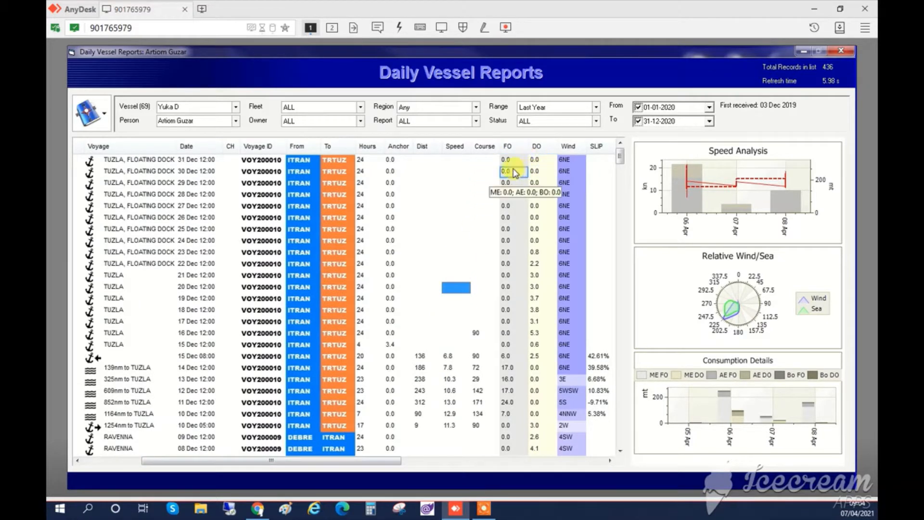
pyautogui.moveTo(391, 461); pyautogui.dragTo(286, 463)
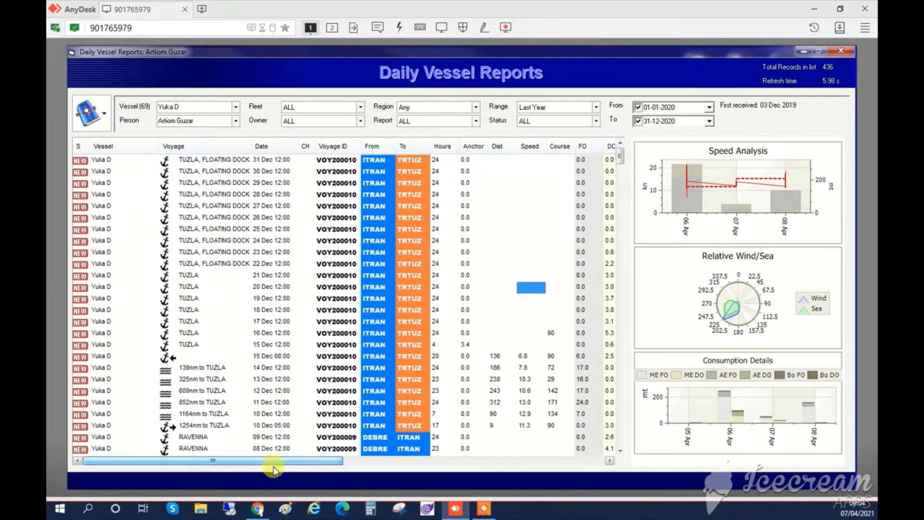
pyautogui.moveTo(621, 159); pyautogui.dragTo(620, 439)
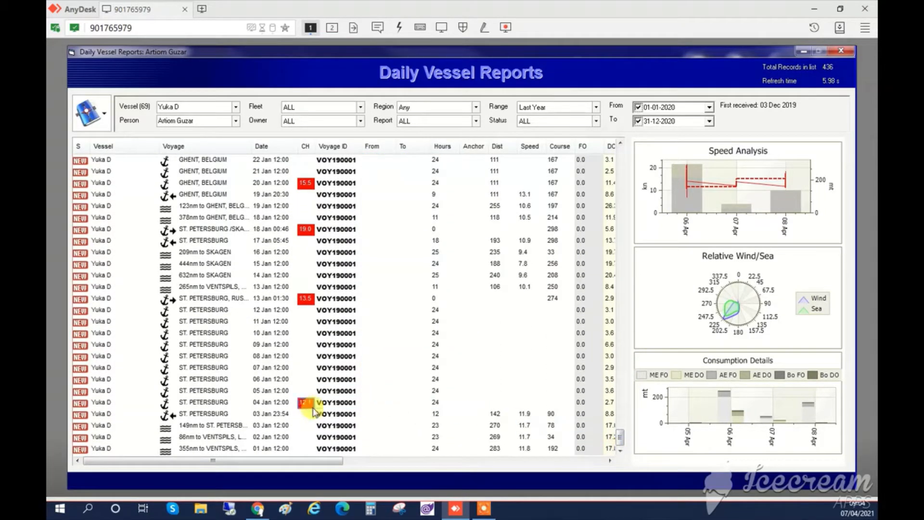
pyautogui.click(309, 299)
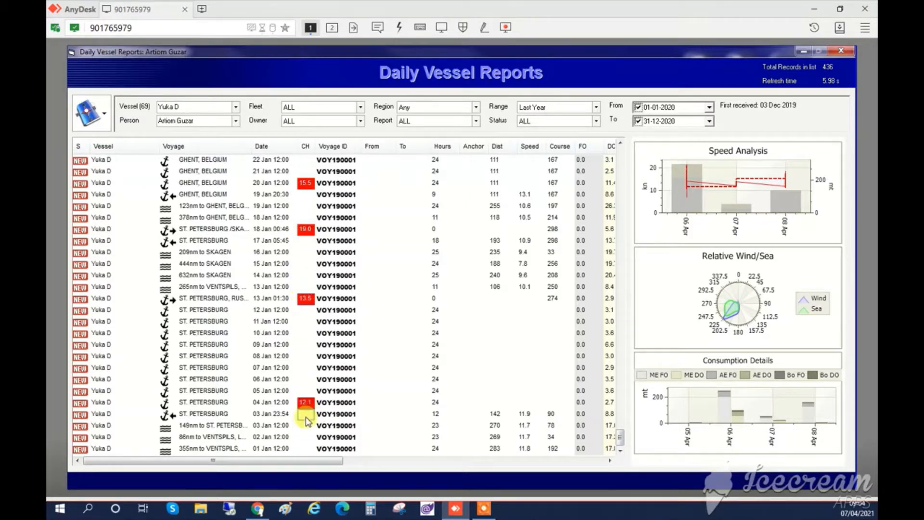
pyautogui.moveTo(305, 408)
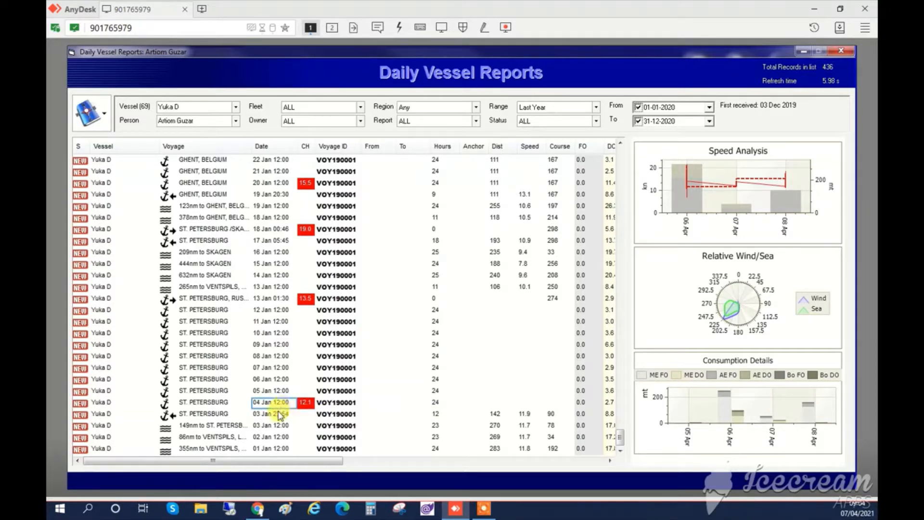
pyautogui.moveTo(212, 418)
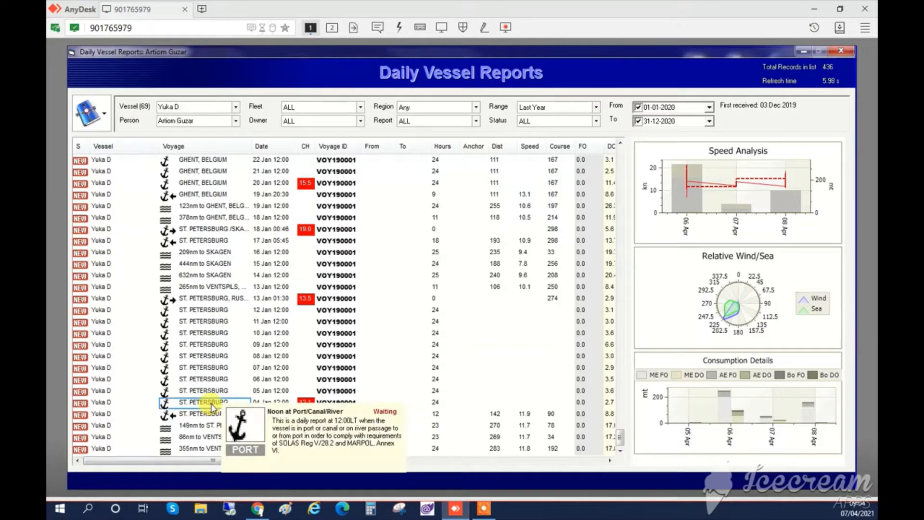
pyautogui.click(337, 402)
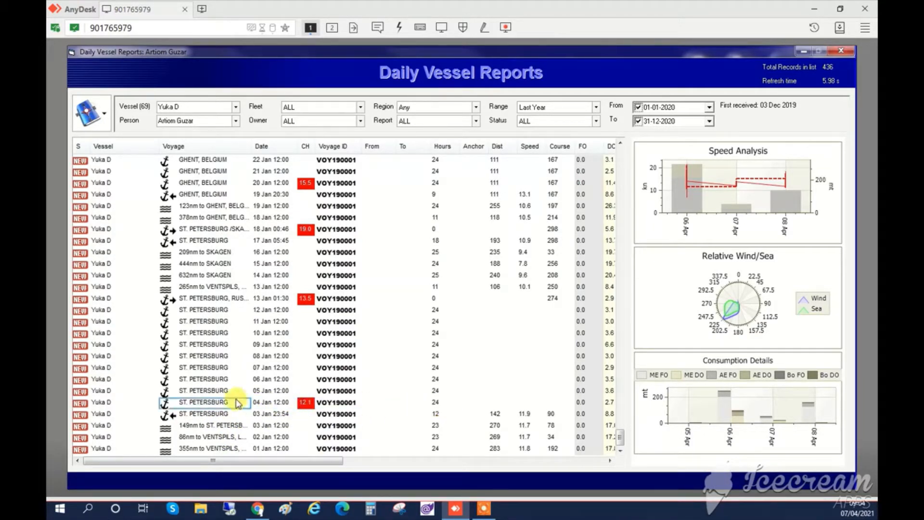
pyautogui.moveTo(226, 406)
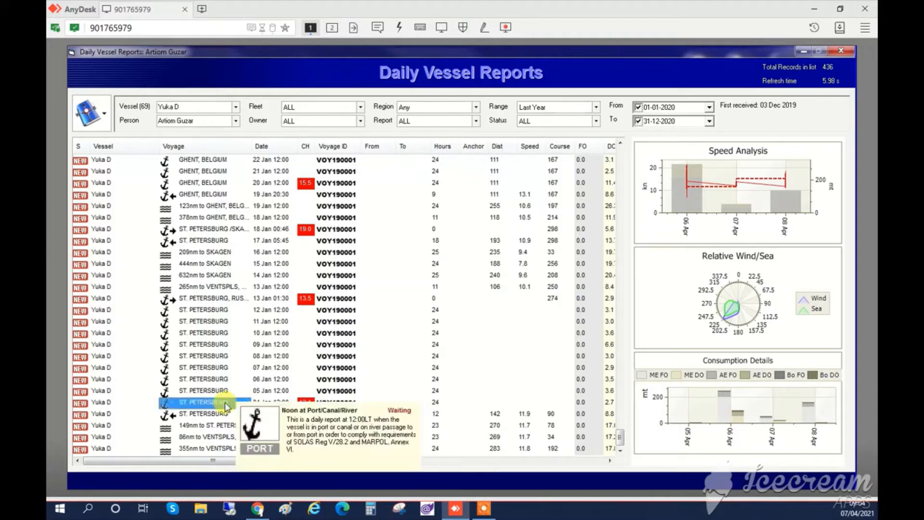
# Step: Open the ST. PETERSBURG report of 04 Jan 12:00, set its observed hours to 12.1, and save and close the workbook
pyautogui.doubleClick(224, 403)
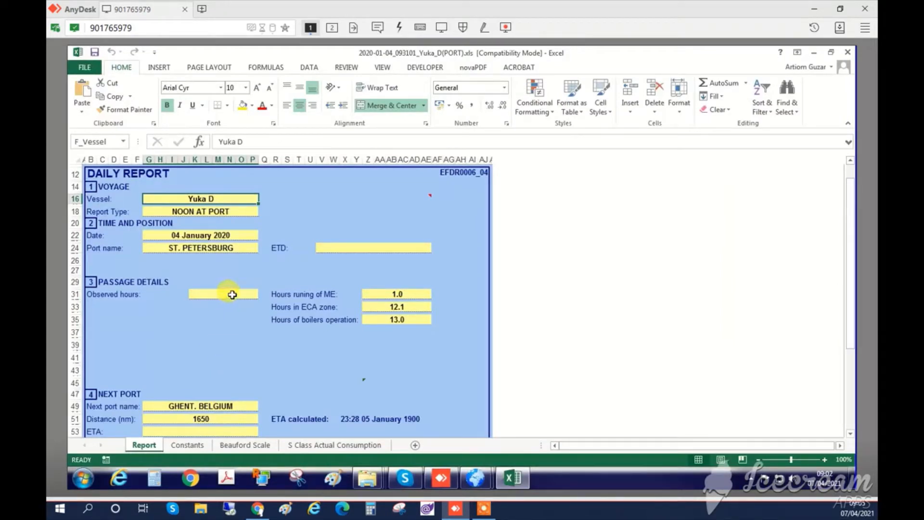
pyautogui.click(235, 295)
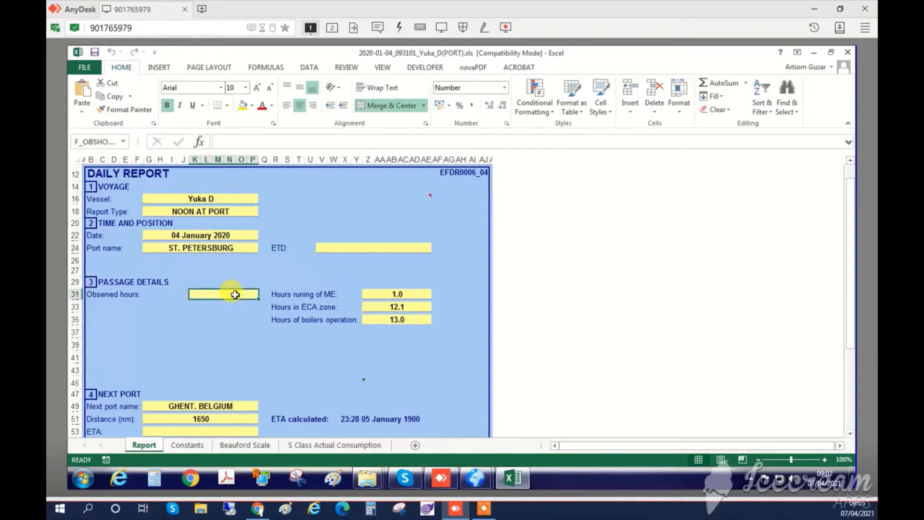
pyautogui.write('12.')
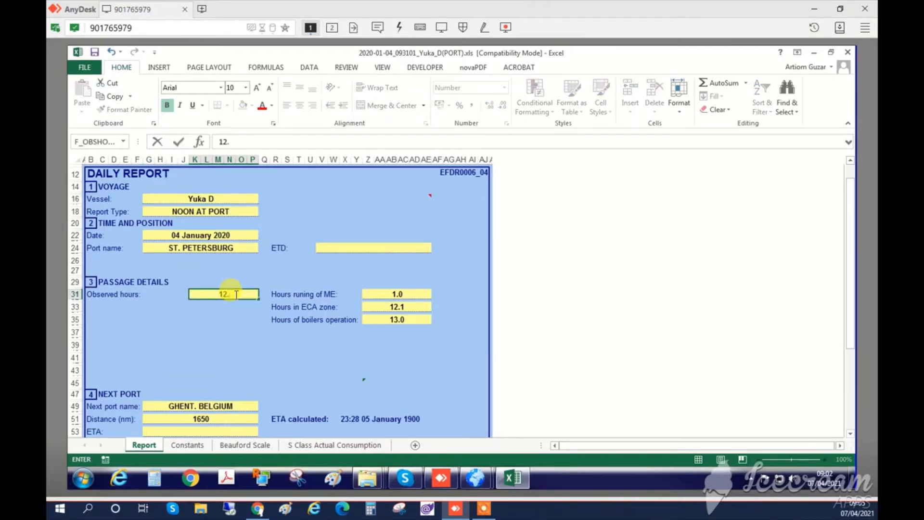
pyautogui.write('1')
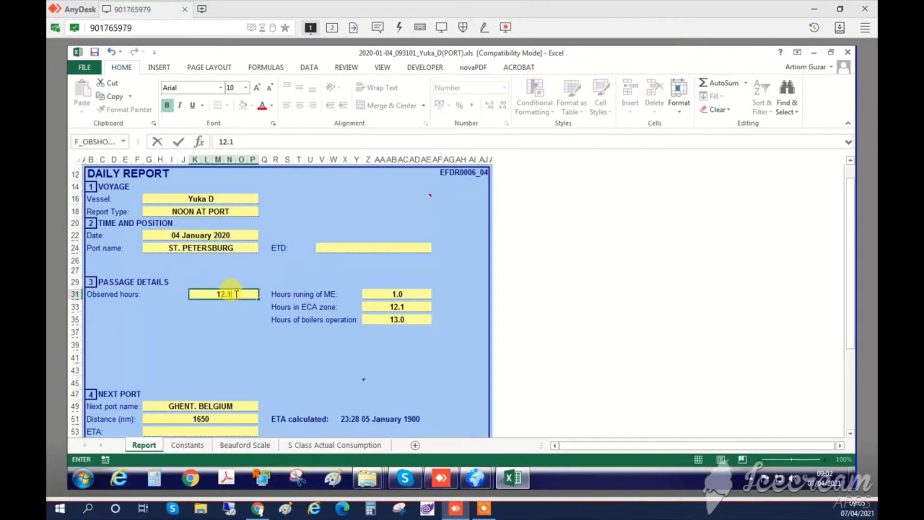
pyautogui.click(95, 52)
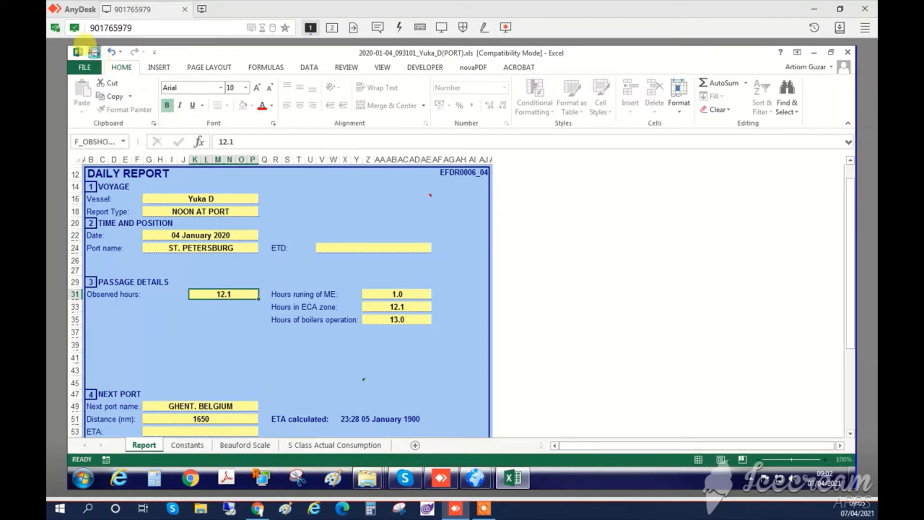
pyautogui.click(847, 53)
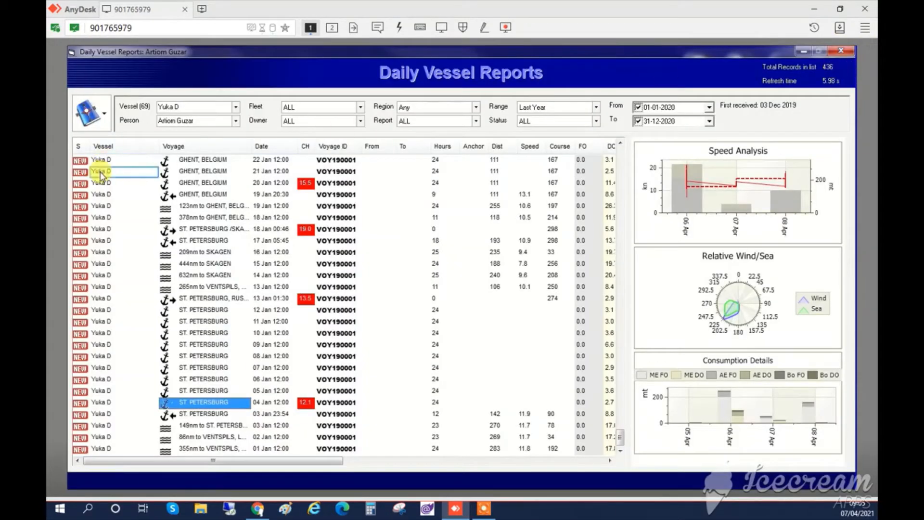
# Step: Reimport the corrected ST. PETERSBURG report of 04 Jan 12:00 and acknowledge the import
pyautogui.click(87, 112)
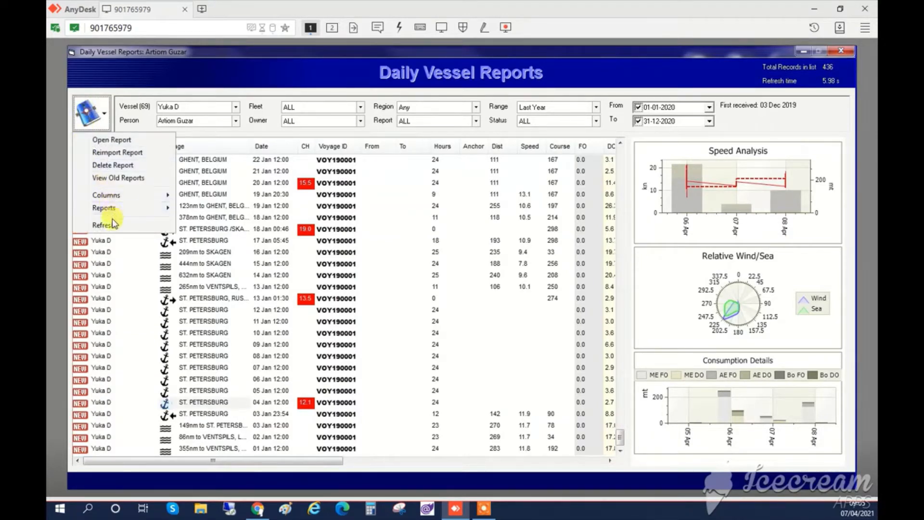
pyautogui.click(118, 152)
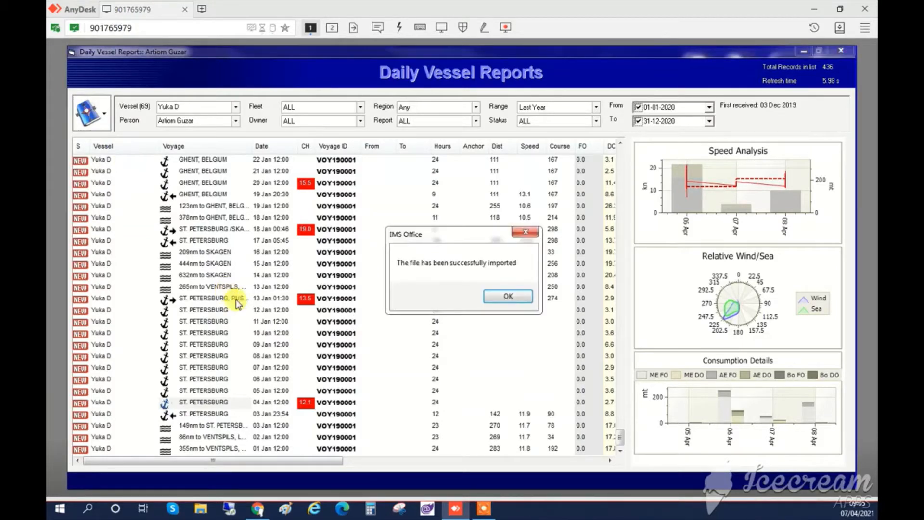
pyautogui.press('Return')
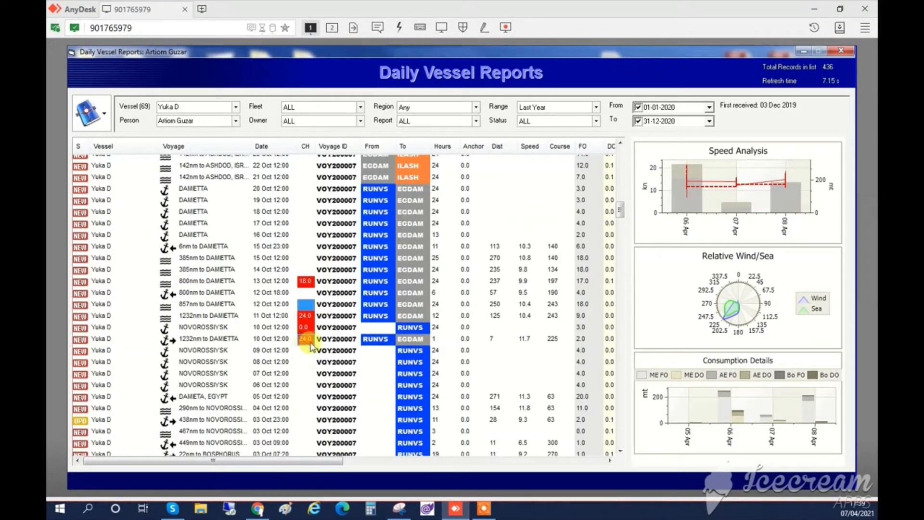
# Step: Examine the flagged DAMIETTA departure report of 10 Oct 12:00 against the neighbouring NOVOROSSIYSK port reports from 06 to 10 Oct
pyautogui.moveTo(307, 342)
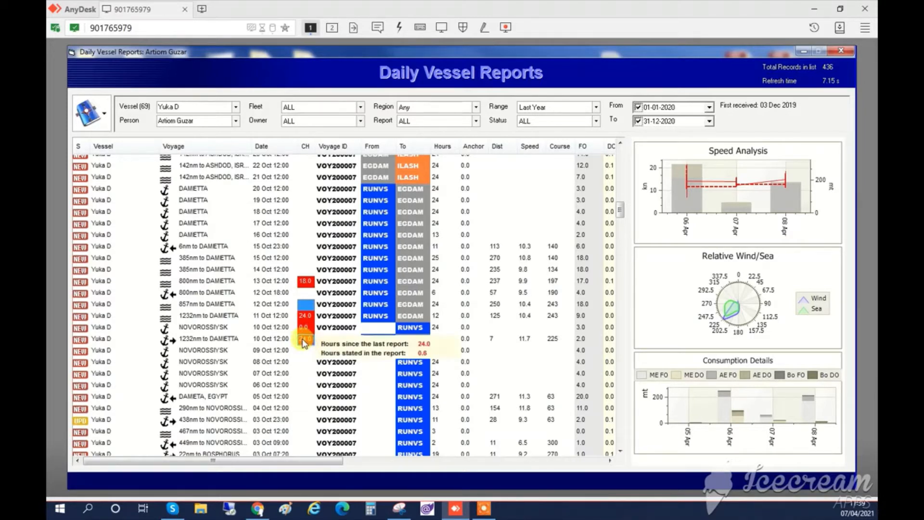
pyautogui.click(298, 342)
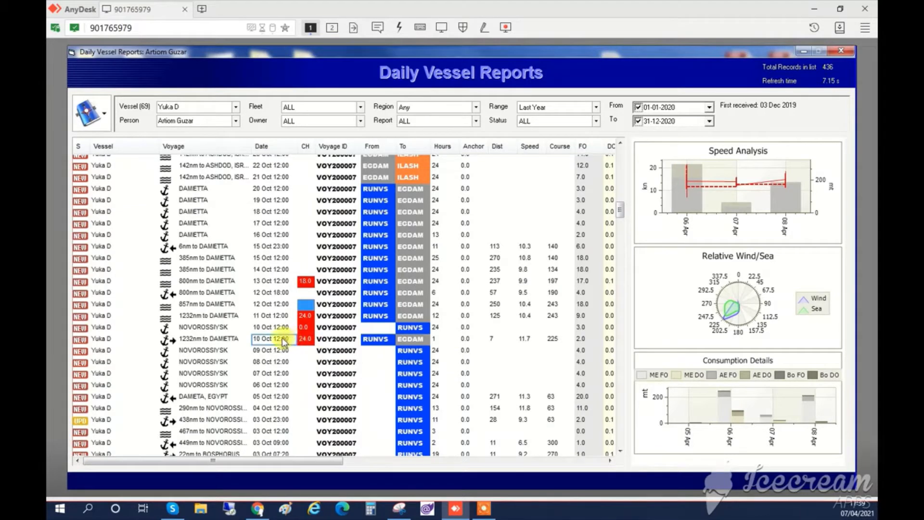
pyautogui.click(276, 331)
pyautogui.click(225, 362)
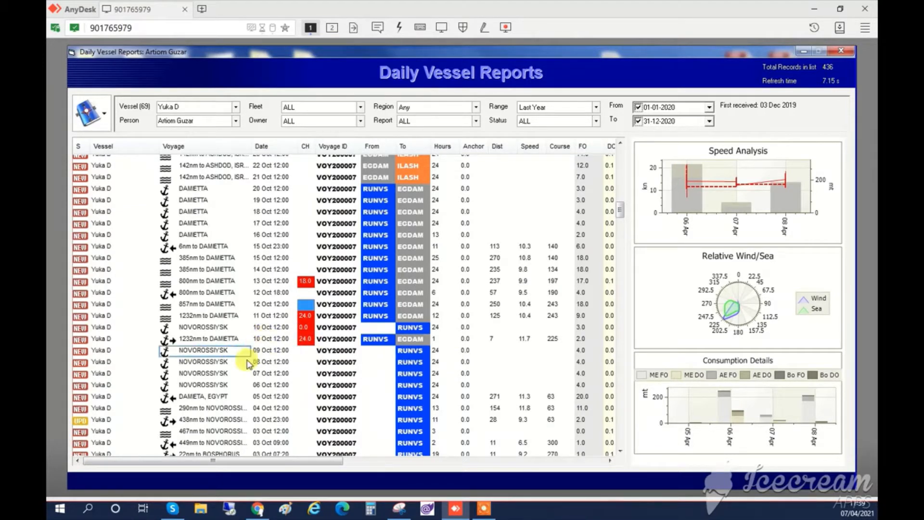
pyautogui.click(217, 385)
pyautogui.moveTo(220, 386)
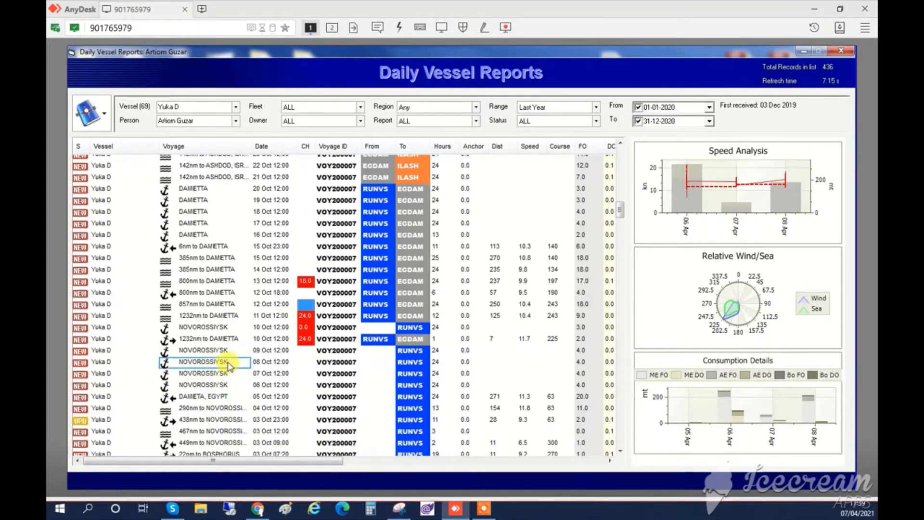
pyautogui.moveTo(229, 357)
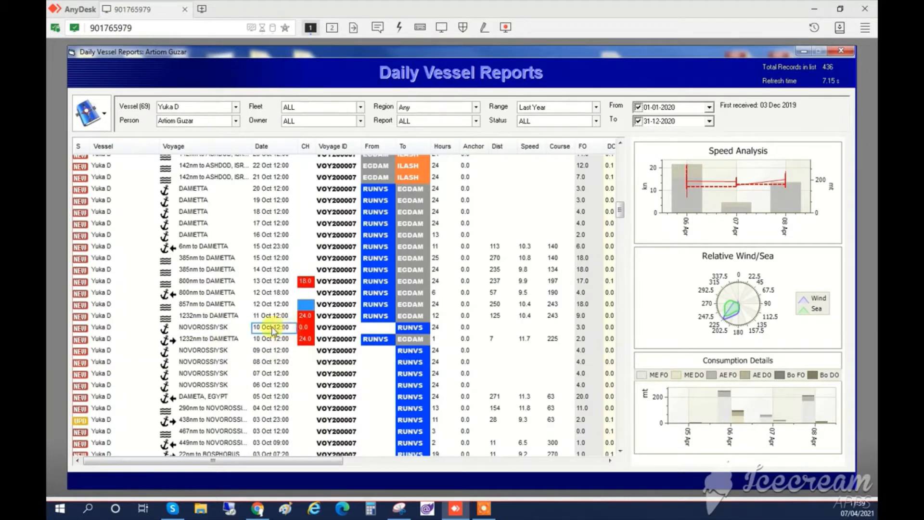
# Step: Compare the hours since the last report with the stated hours for both 10 Oct 12:00 reports
pyautogui.moveTo(305, 332)
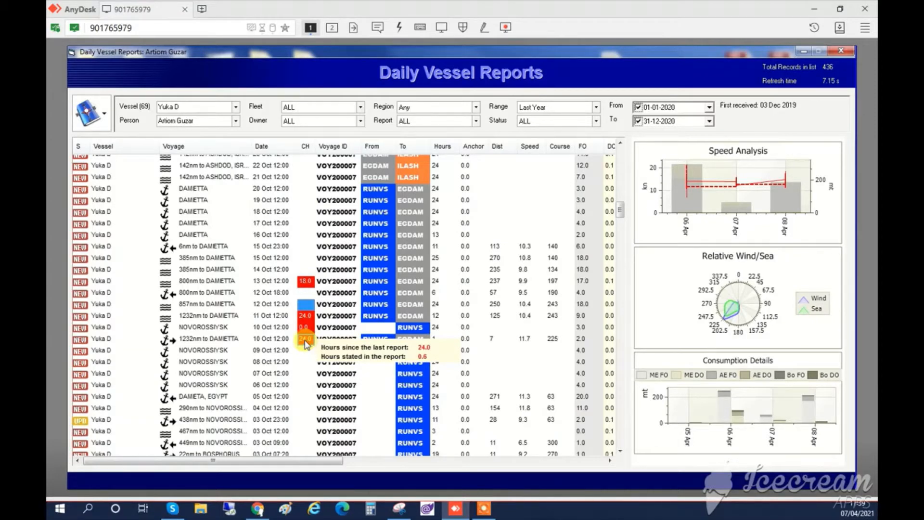
pyautogui.click(270, 352)
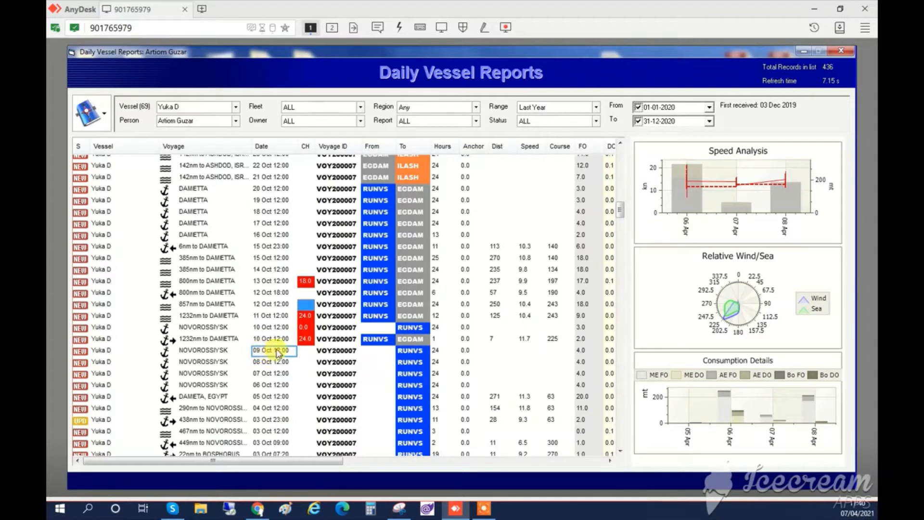
pyautogui.click(306, 341)
pyautogui.moveTo(306, 344)
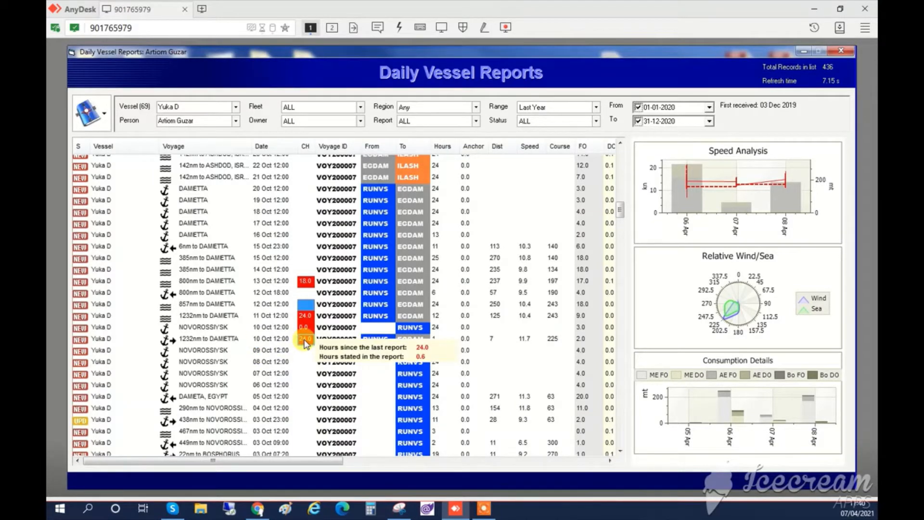
pyautogui.click(304, 332)
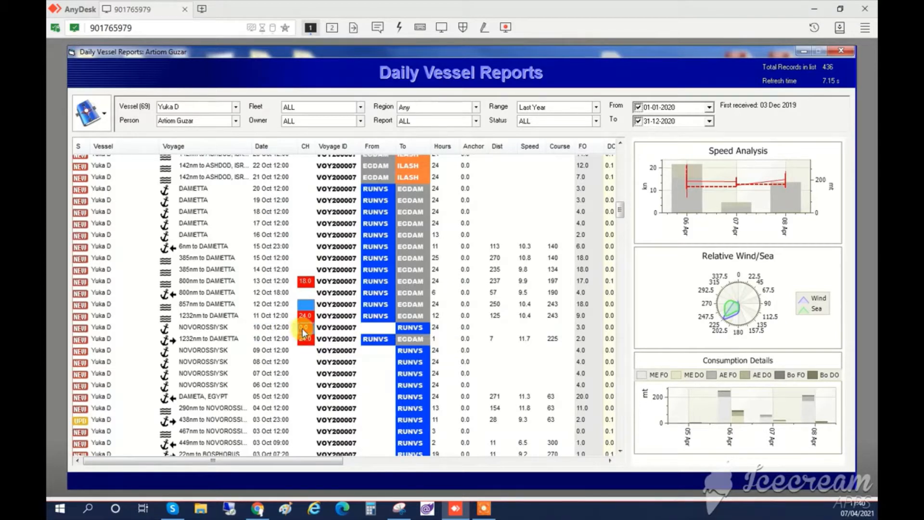
pyautogui.moveTo(306, 333)
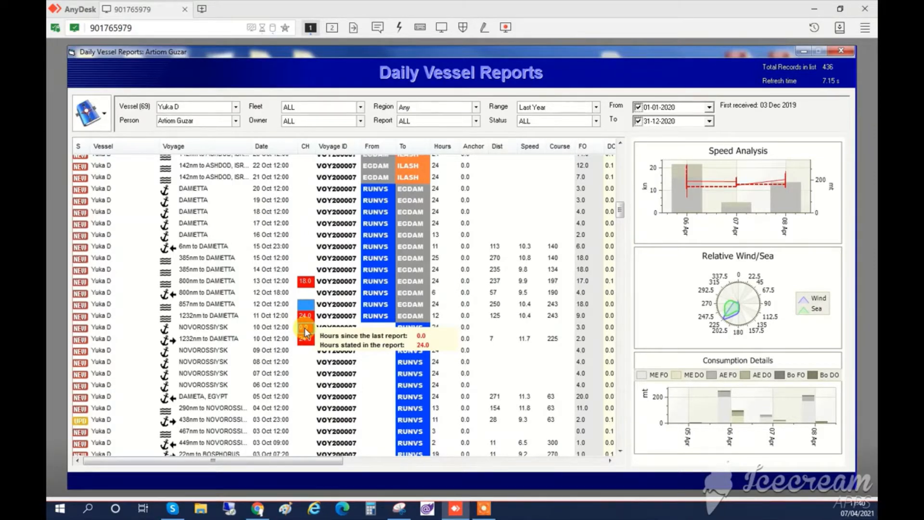
pyautogui.click(289, 339)
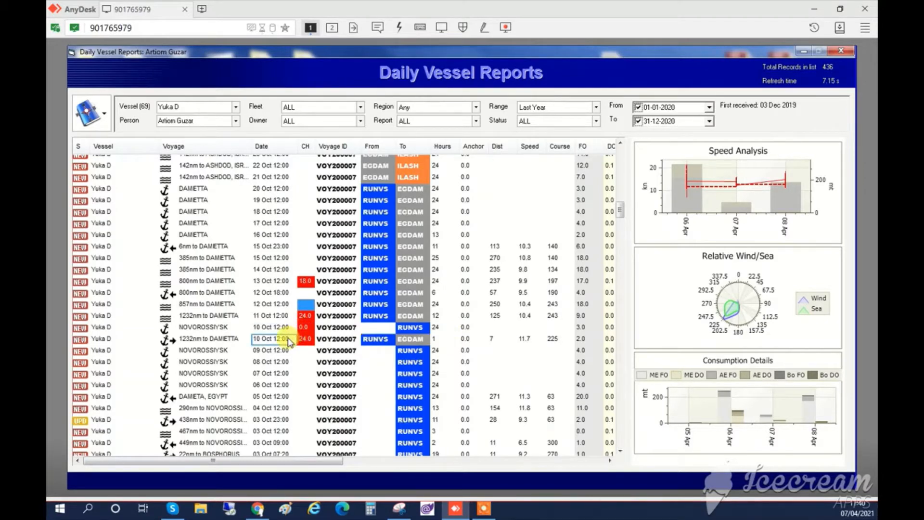
pyautogui.moveTo(304, 336)
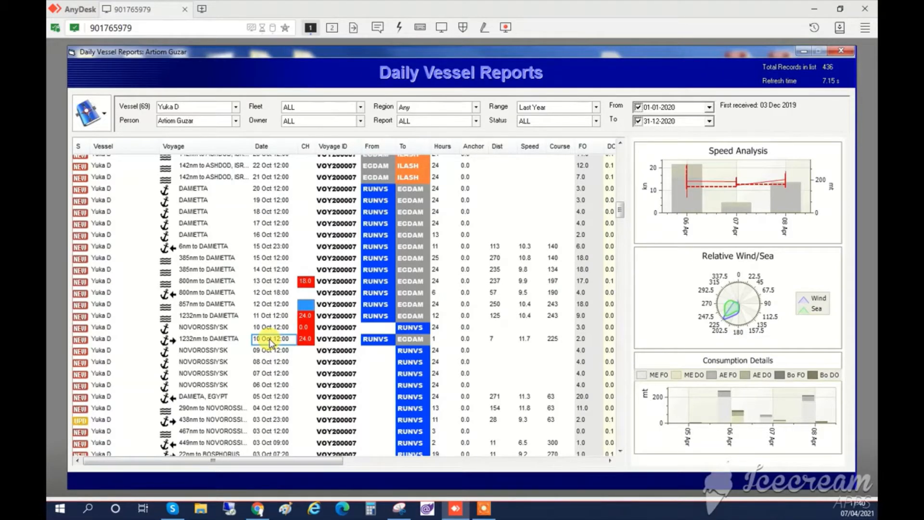
# Step: Switch to Forms From Vessels and open the October 2020 Voyage Abstract covering 11 Oct Novorossiysk to 15 Oct Damietta
pyautogui.press('super')
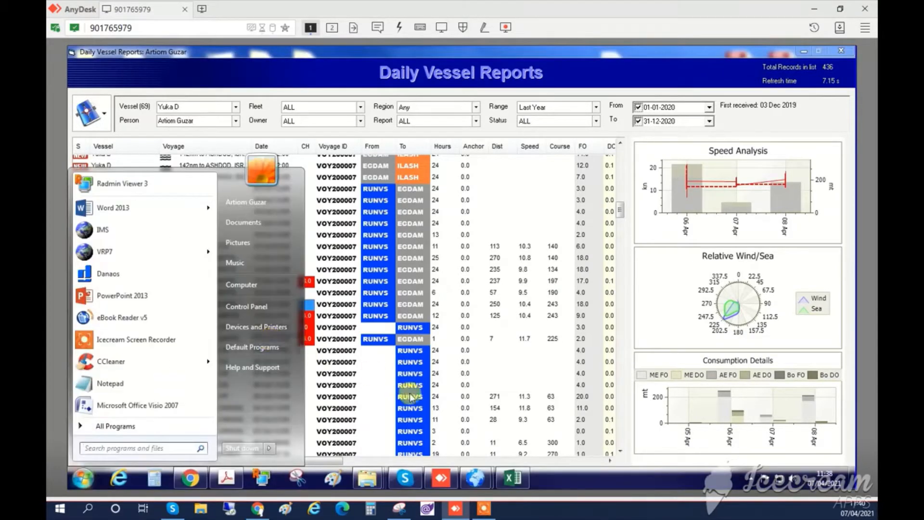
pyautogui.click(484, 482)
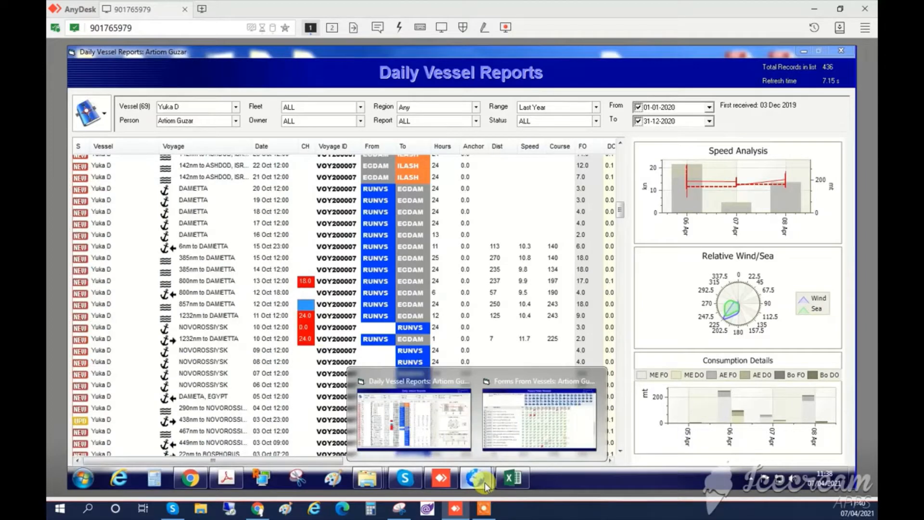
pyautogui.click(503, 430)
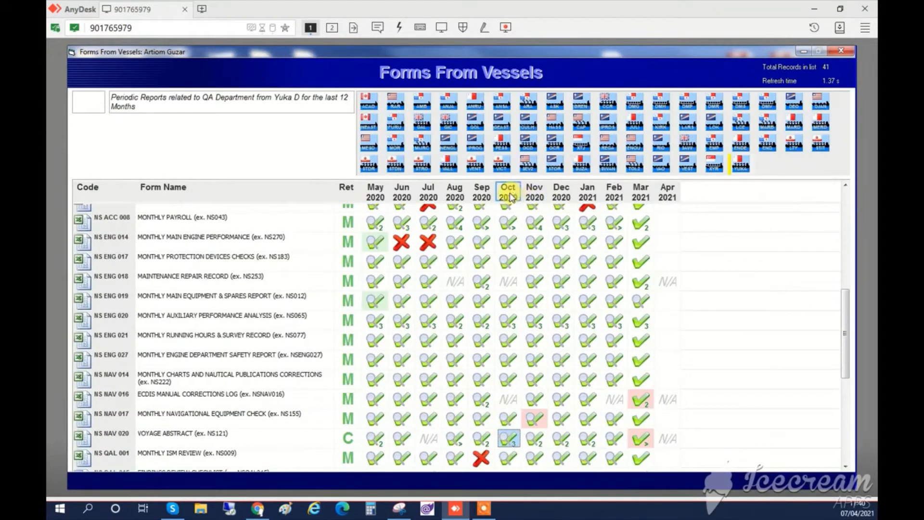
pyautogui.click(269, 424)
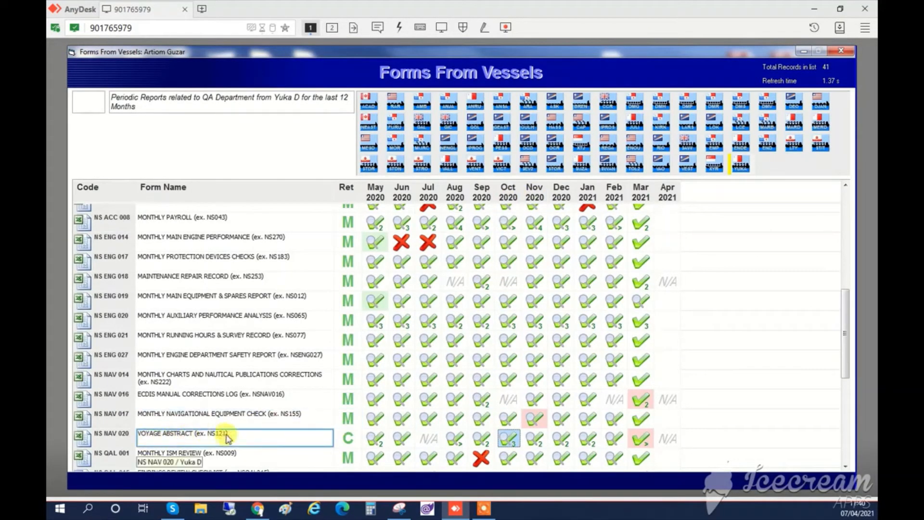
pyautogui.doubleClick(506, 438)
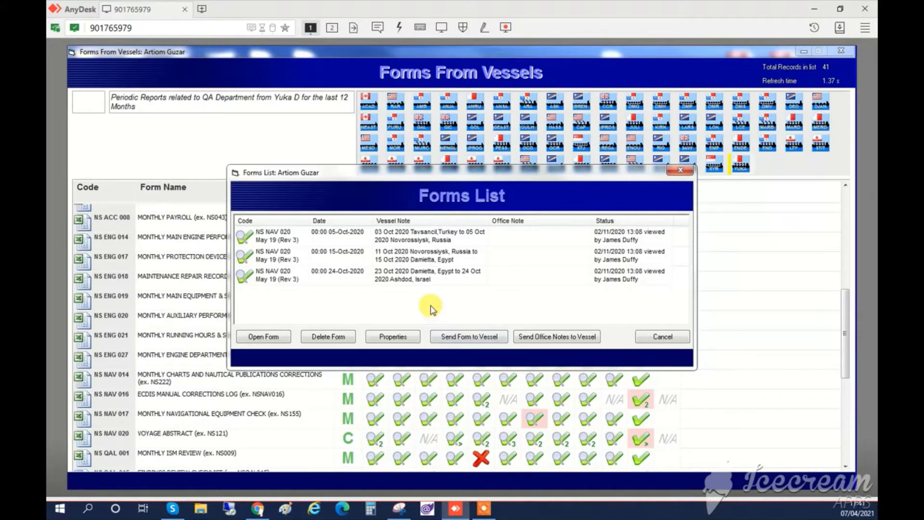
pyautogui.click(399, 259)
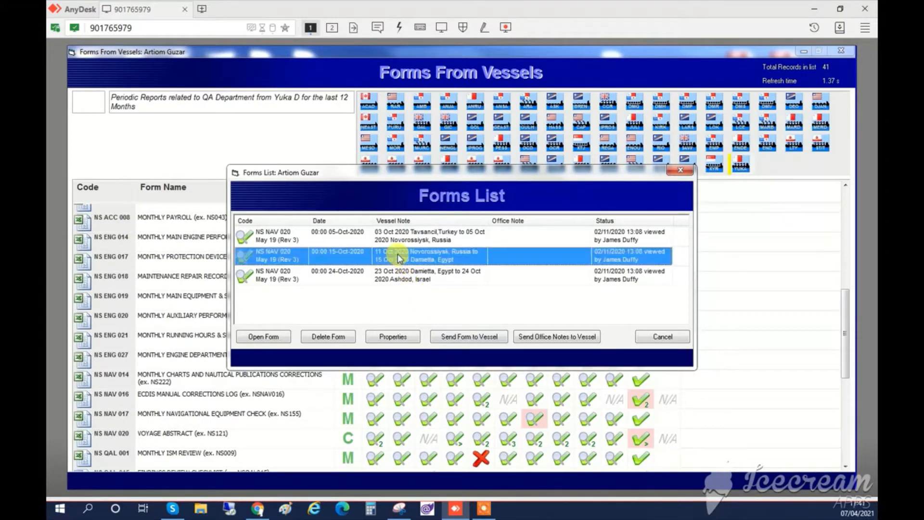
pyautogui.click(261, 337)
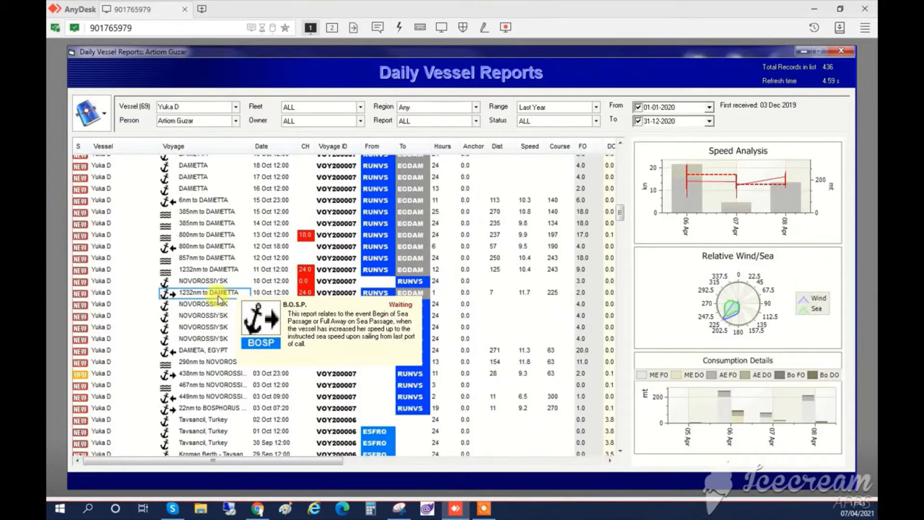
# Step: Open the DAMIETTA B.O.S.P. report of 10 Oct 12:00, ensure its local time and date are 00:00, 11 October 2020, and save and close it
pyautogui.click(214, 296)
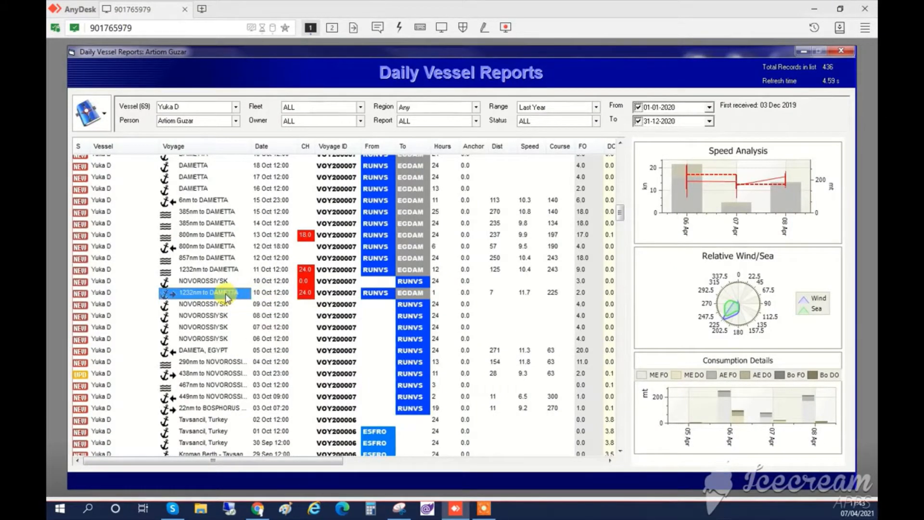
pyautogui.moveTo(226, 297)
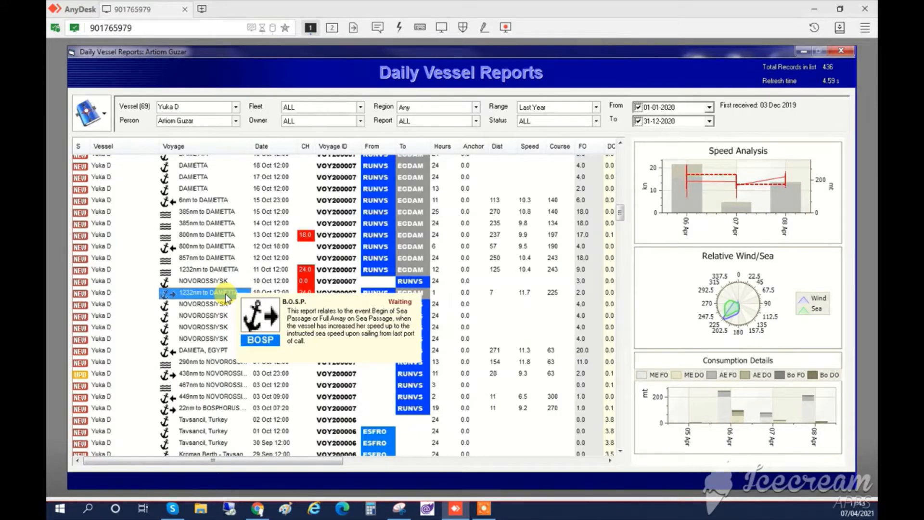
pyautogui.doubleClick(226, 297)
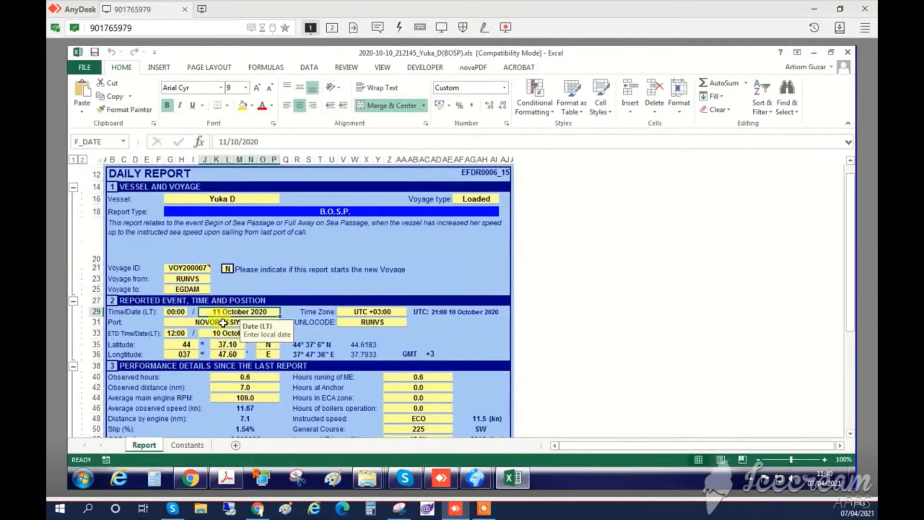
pyautogui.scroll(-1, 222, 331)
pyautogui.click(176, 296)
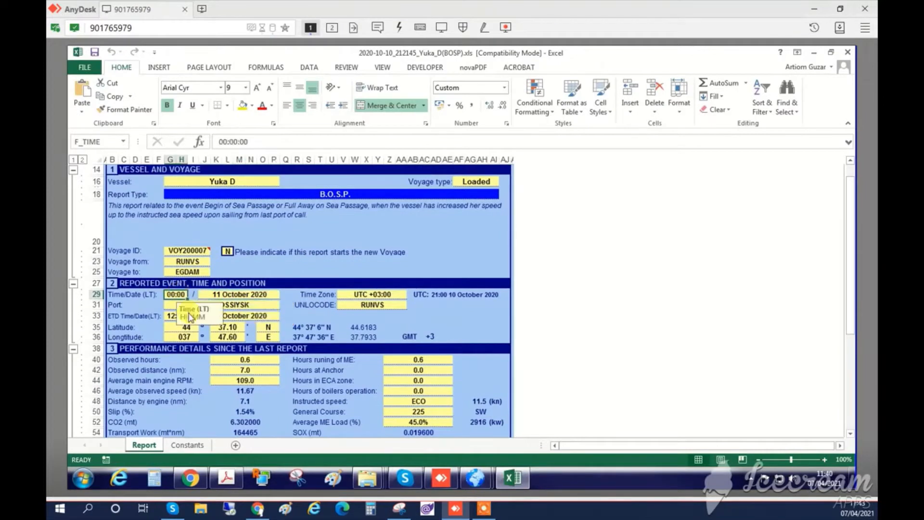
pyautogui.click(213, 297)
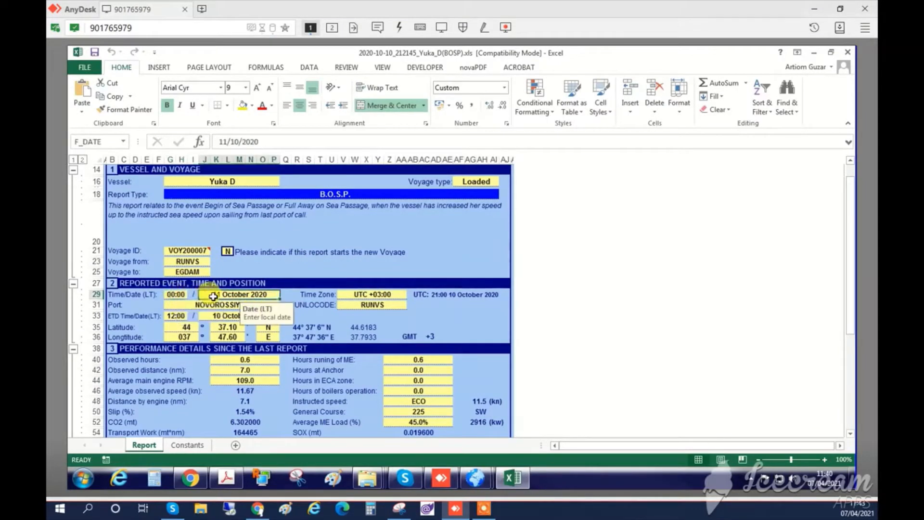
pyautogui.click(95, 52)
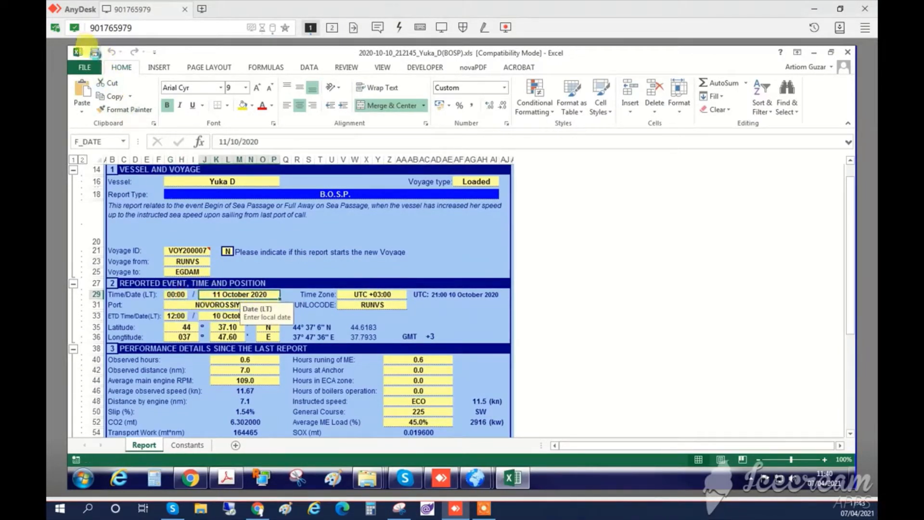
pyautogui.click(847, 52)
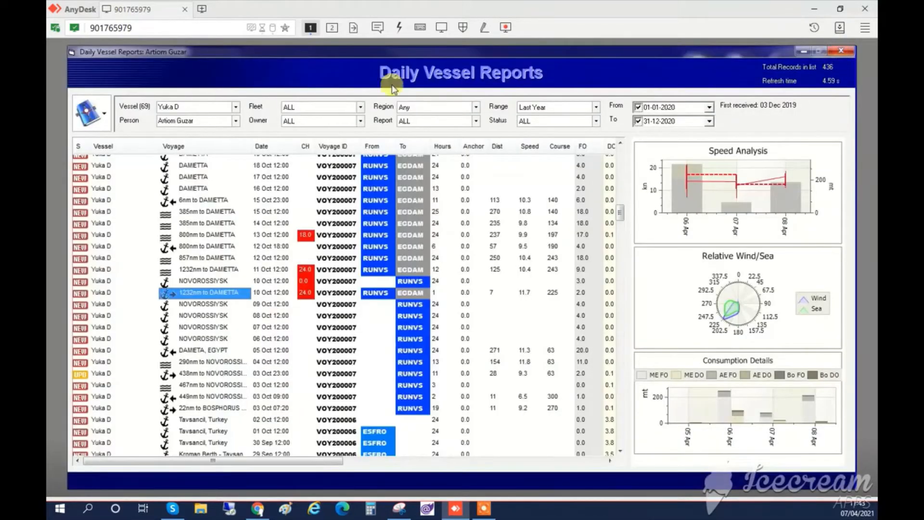
# Step: Reimport the redated DAMIETTA B.O.S.P. report, acknowledge the import, and refresh the report list
pyautogui.click(102, 116)
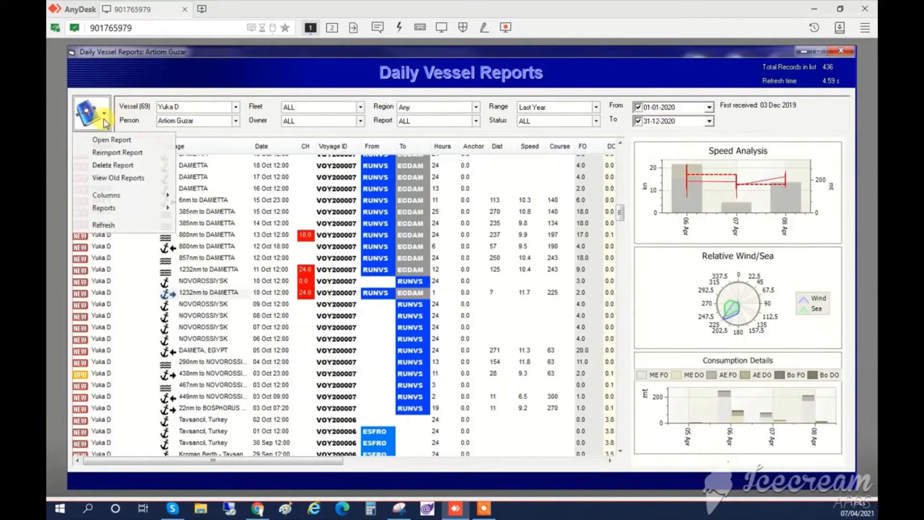
pyautogui.click(111, 153)
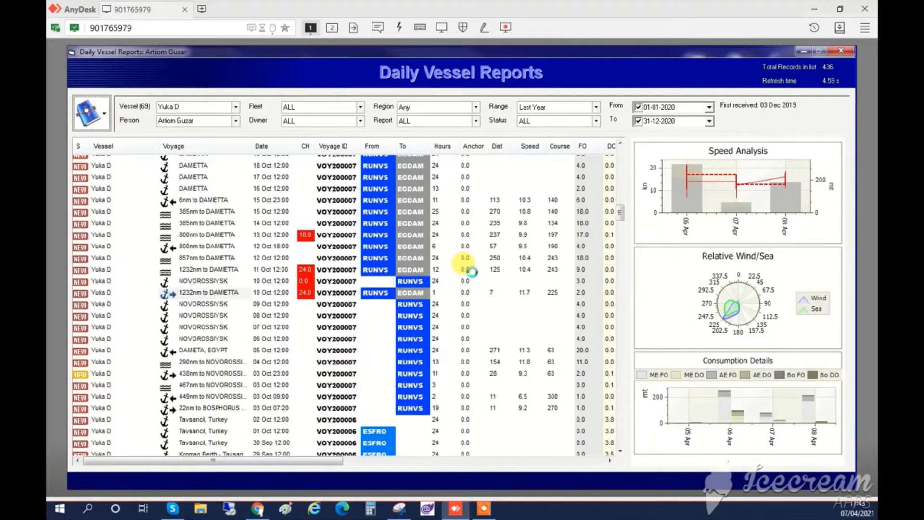
pyautogui.click(513, 294)
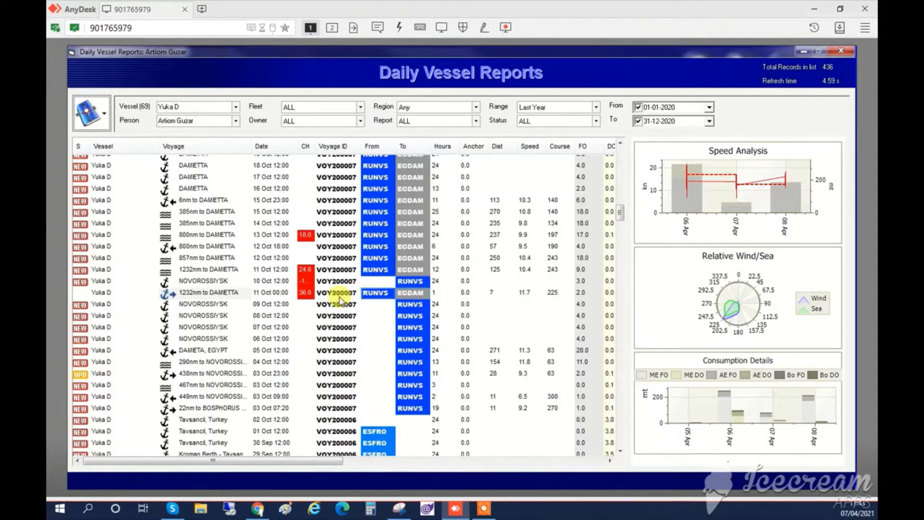
pyautogui.click(271, 300)
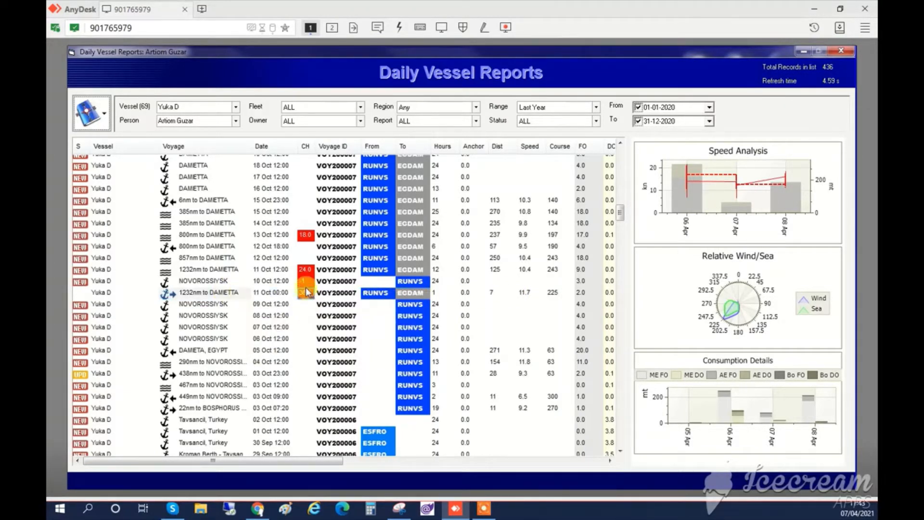
pyautogui.click(95, 124)
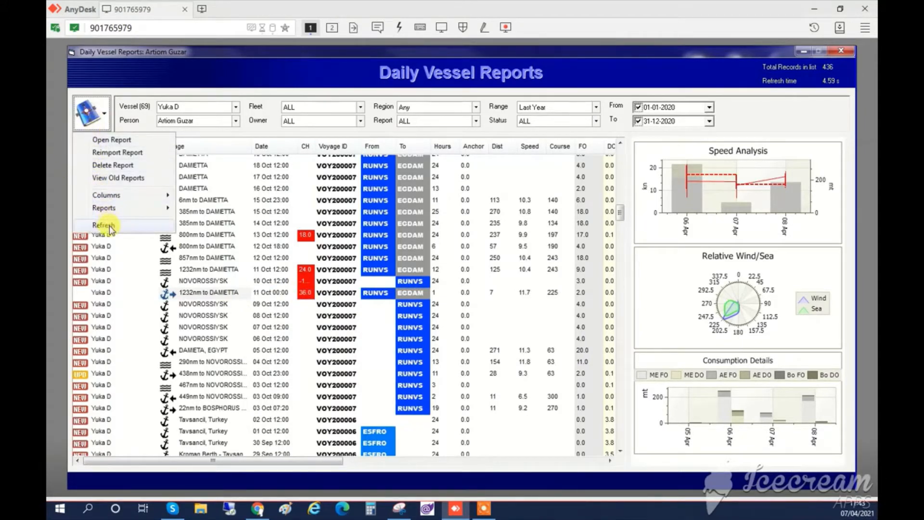
pyautogui.click(104, 225)
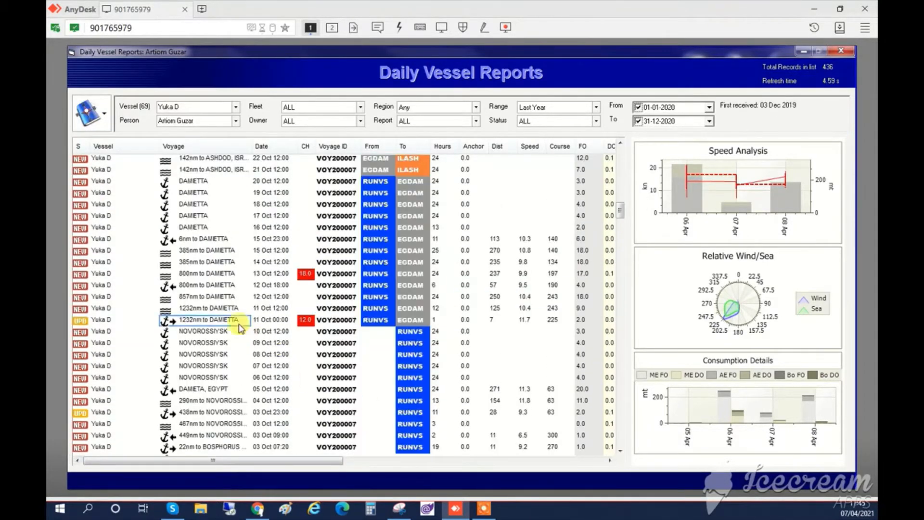
# Step: Open the DAMIETTA B.O.S.P. report of 11 Oct 00:00, set its observed hours to 12, and save and close the workbook
pyautogui.moveTo(228, 337)
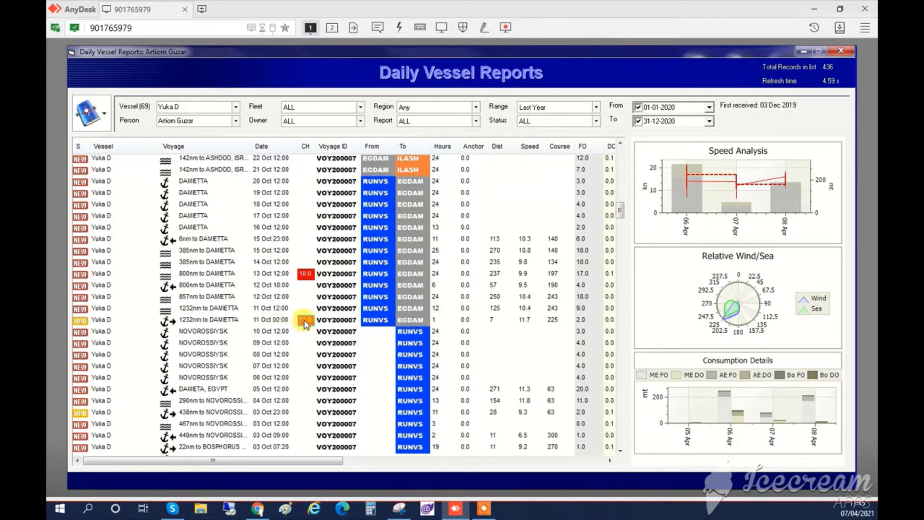
pyautogui.moveTo(305, 324)
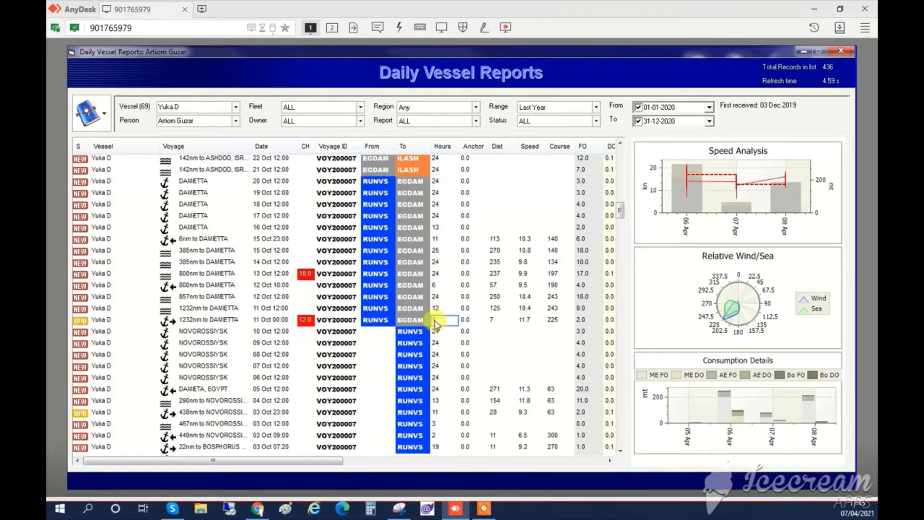
pyautogui.click(258, 341)
pyautogui.click(219, 322)
pyautogui.click(219, 322)
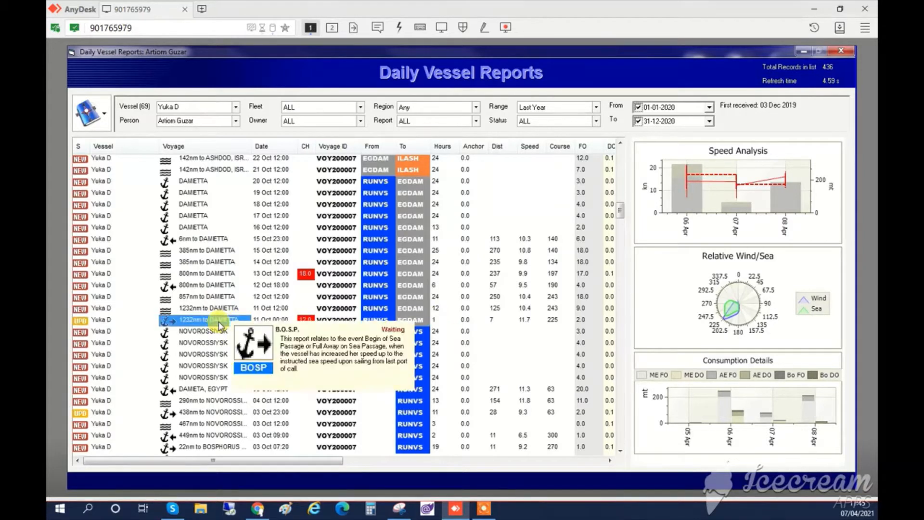
pyautogui.doubleClick(220, 324)
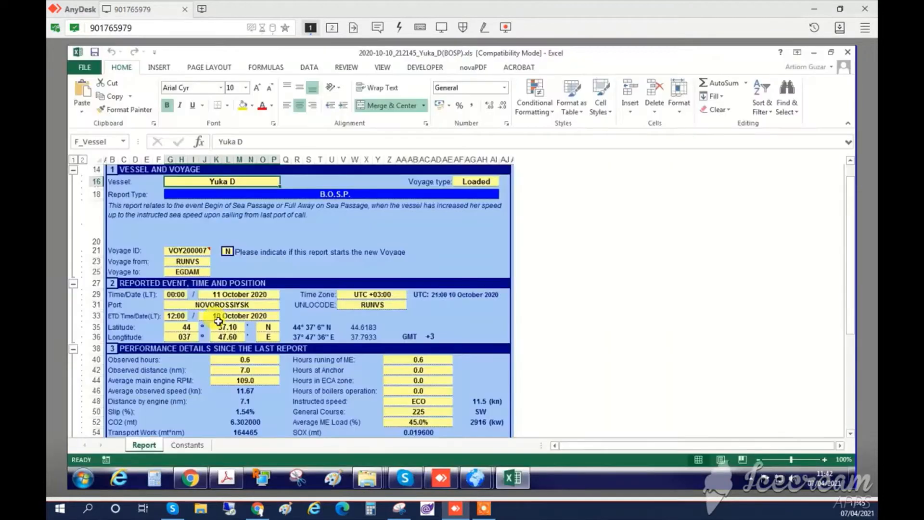
pyautogui.click(259, 361)
pyautogui.write('12')
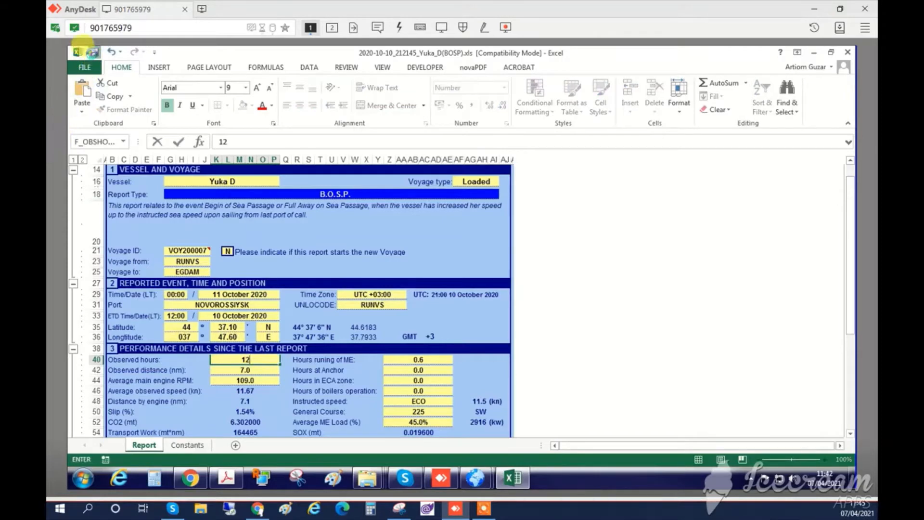
pyautogui.press('Return')
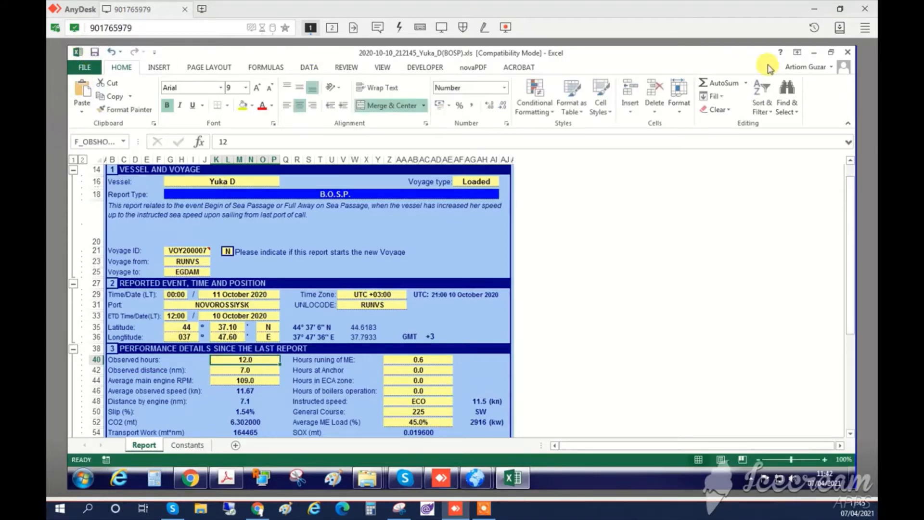
pyautogui.click(848, 52)
# Step: Reimport the DAMIETTA B.O.S.P. report of 11 Oct 00:00 with the corrected hours and acknowledge the import
pyautogui.click(90, 114)
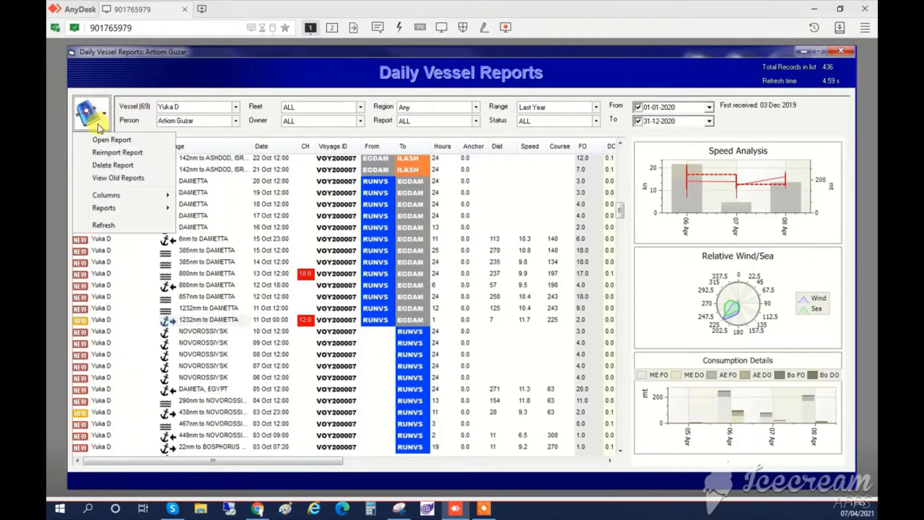
pyautogui.click(107, 153)
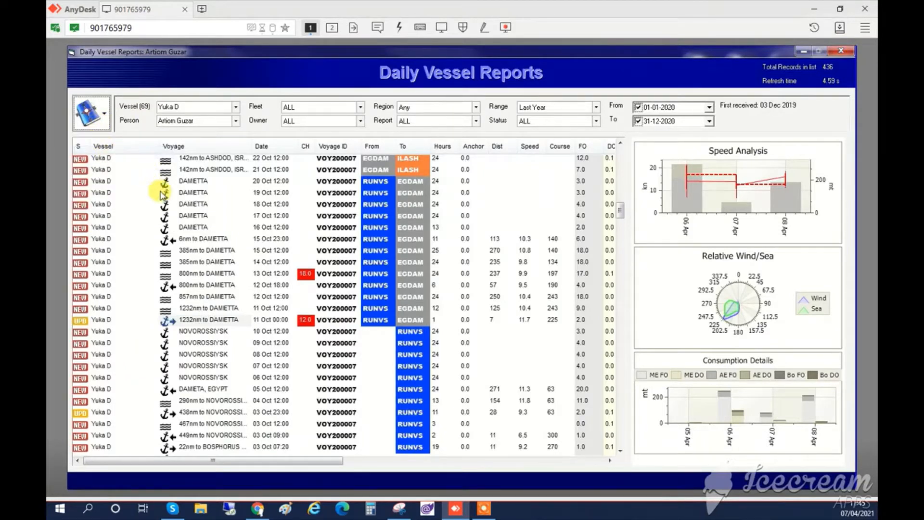
pyautogui.click(181, 204)
pyautogui.click(309, 239)
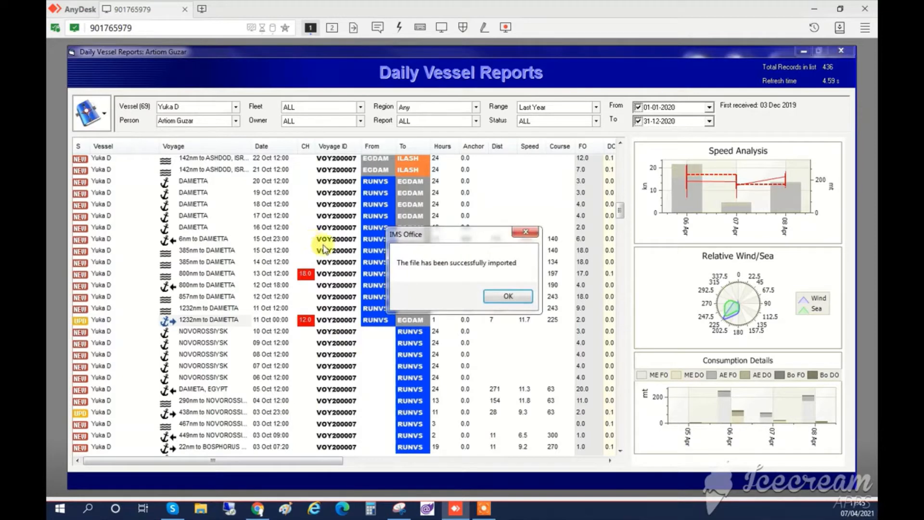
pyautogui.click(501, 295)
pyautogui.click(474, 296)
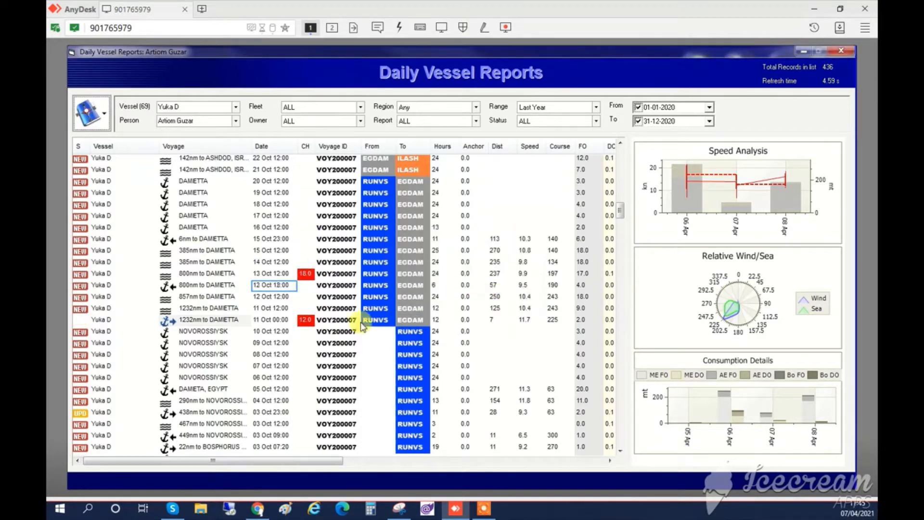
# Step: Refresh the report list and go back to the October VOY200007 reports to recheck the hours flags
pyautogui.click(438, 318)
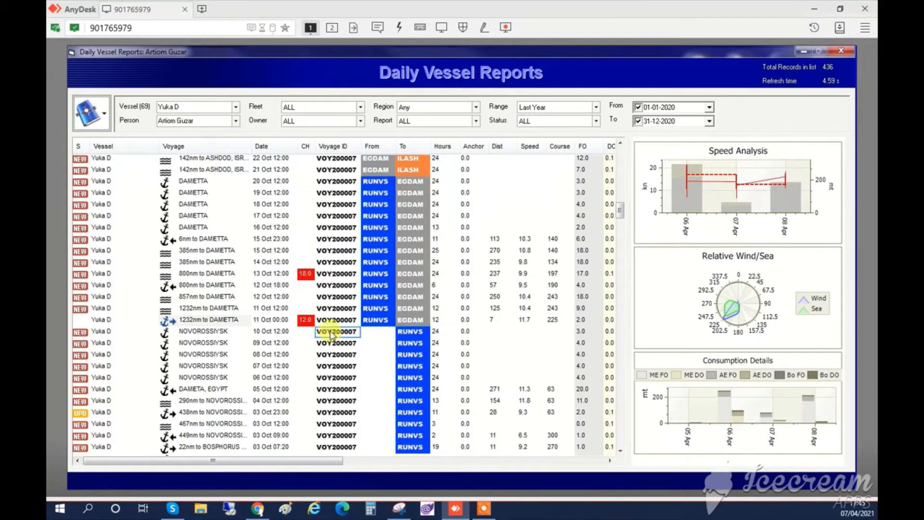
pyautogui.click(317, 322)
pyautogui.click(312, 321)
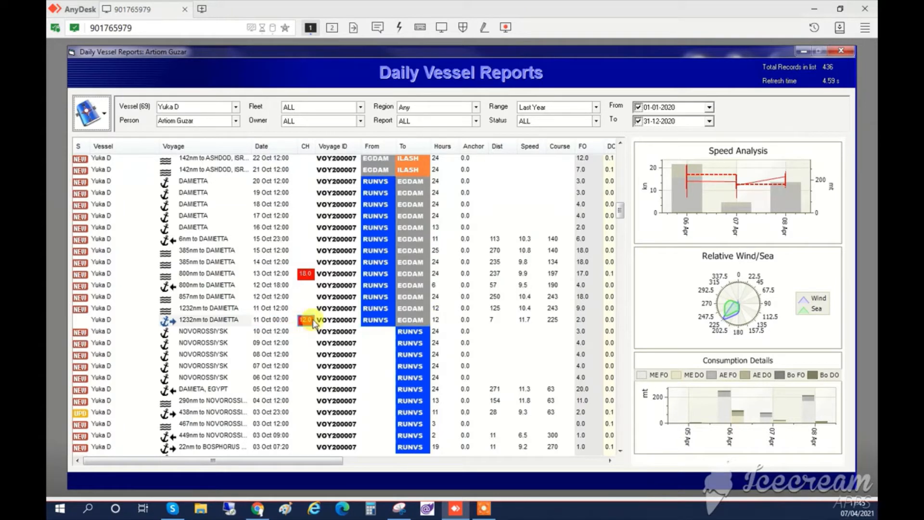
pyautogui.click(89, 114)
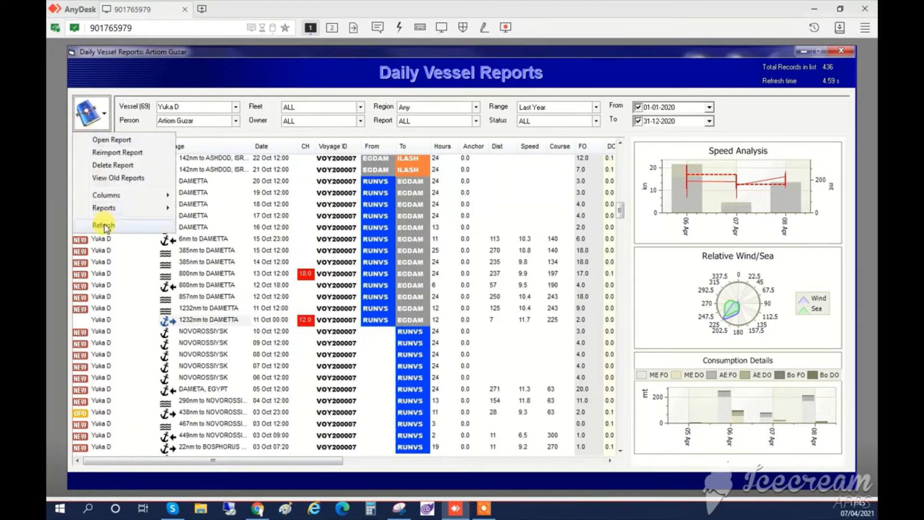
pyautogui.click(104, 225)
pyautogui.click(312, 321)
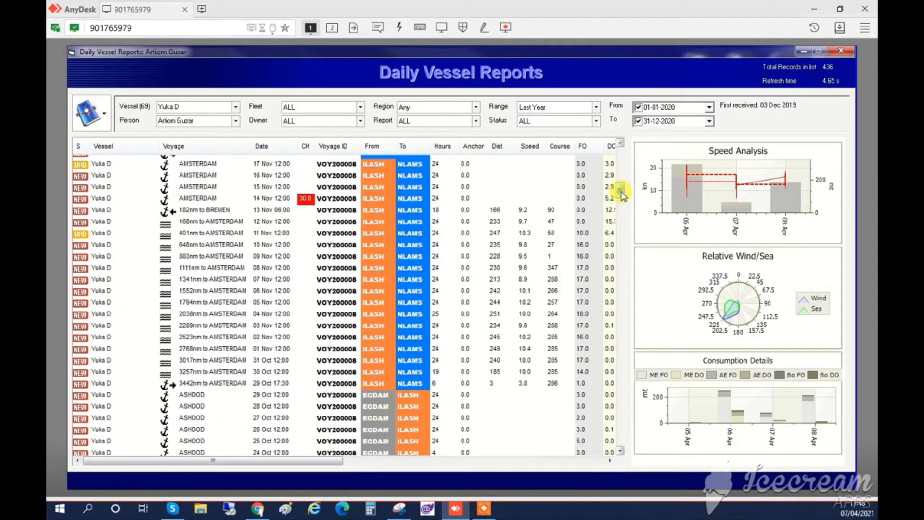
pyautogui.moveTo(619, 192); pyautogui.dragTo(619, 214)
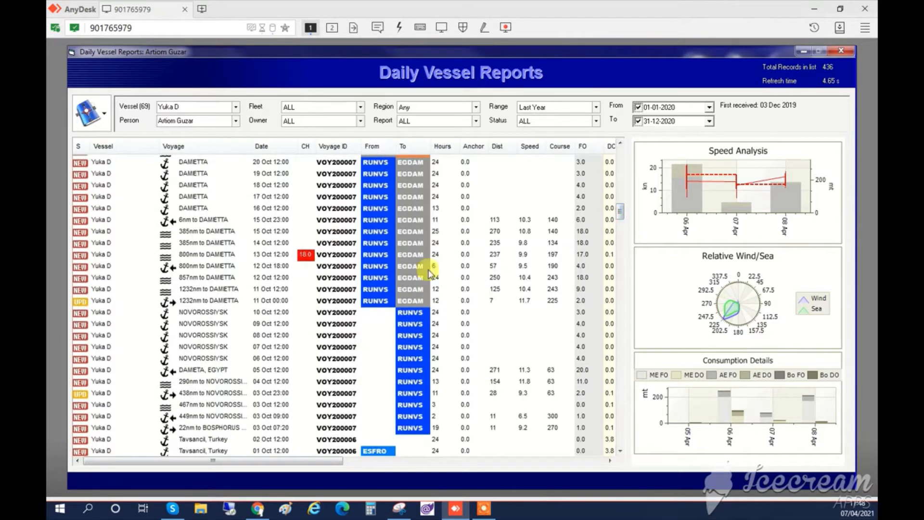
# Step: Compare the dates and hours of the DAMIETTA reports from 10 to 12 Oct to verify the corrected B.O.S.P. report
pyautogui.click(307, 303)
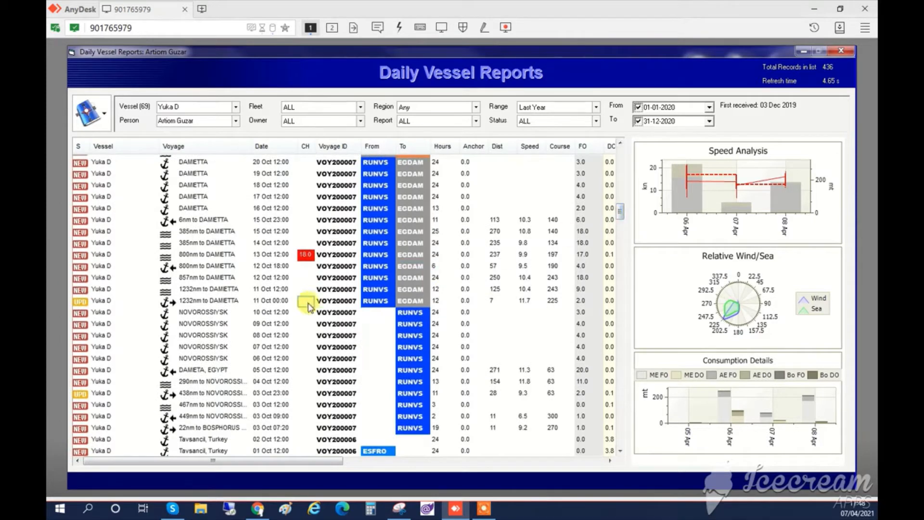
pyautogui.click(272, 322)
pyautogui.click(271, 312)
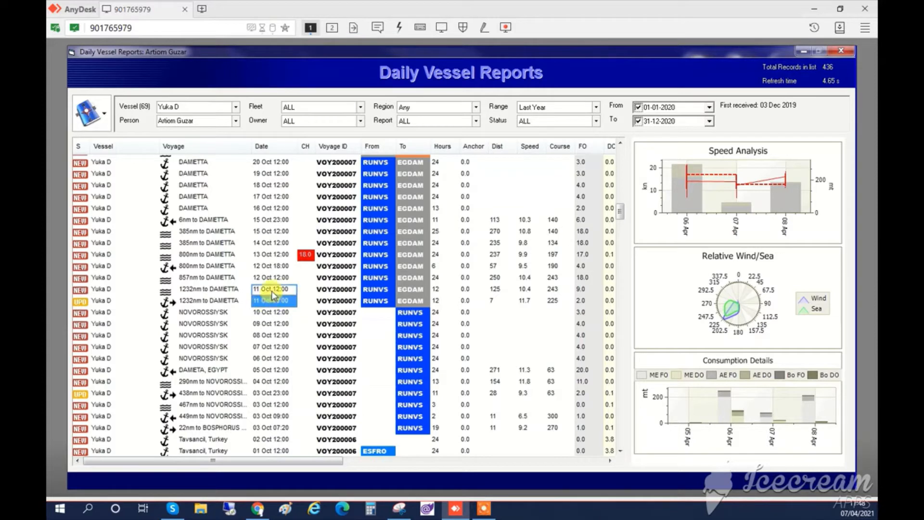
pyautogui.click(272, 291)
pyautogui.click(278, 279)
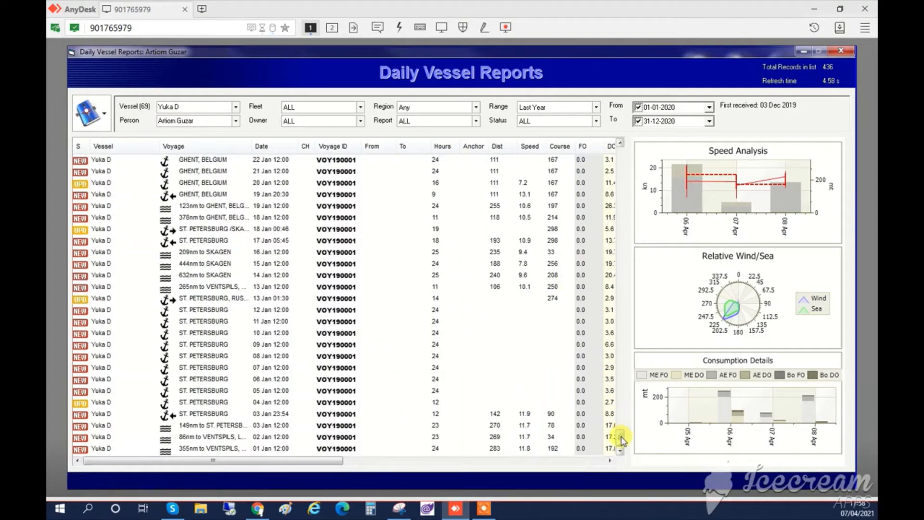
# Step: Check the January and February reports for hours flags and inspect the flagged PALDISKI, ESTONIA report of 08 Feb 12:00
pyautogui.moveTo(621, 439); pyautogui.dragTo(621, 415)
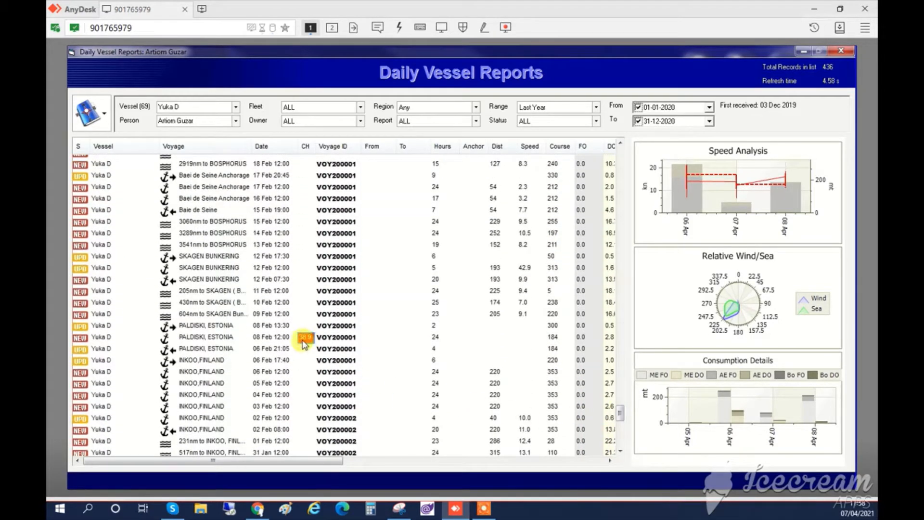
pyautogui.moveTo(304, 343)
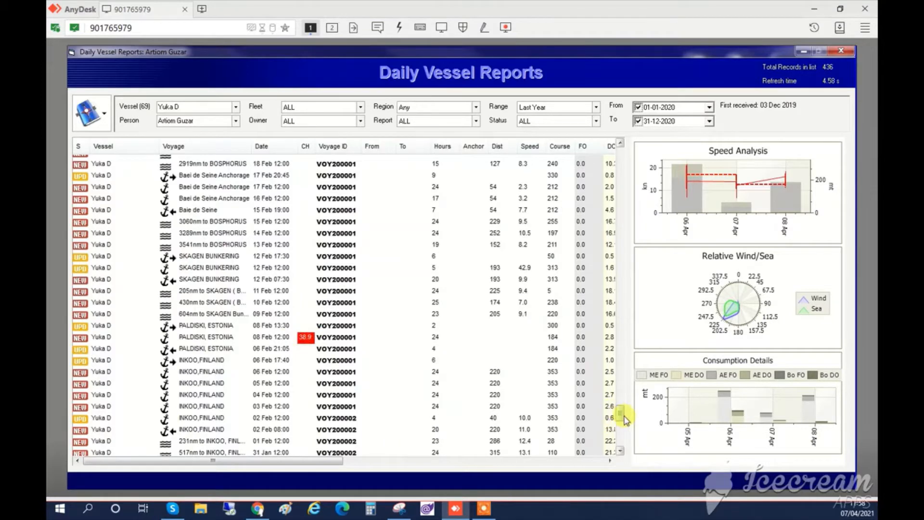
pyautogui.scroll(2, 621, 412)
# Step: Compare the two Belfast, Ireland reports of 17 Apr 12:00, including their type, hours, consumption and emission values, for duplication
pyautogui.moveTo(621, 410); pyautogui.dragTo(615, 356)
pyautogui.click(276, 337)
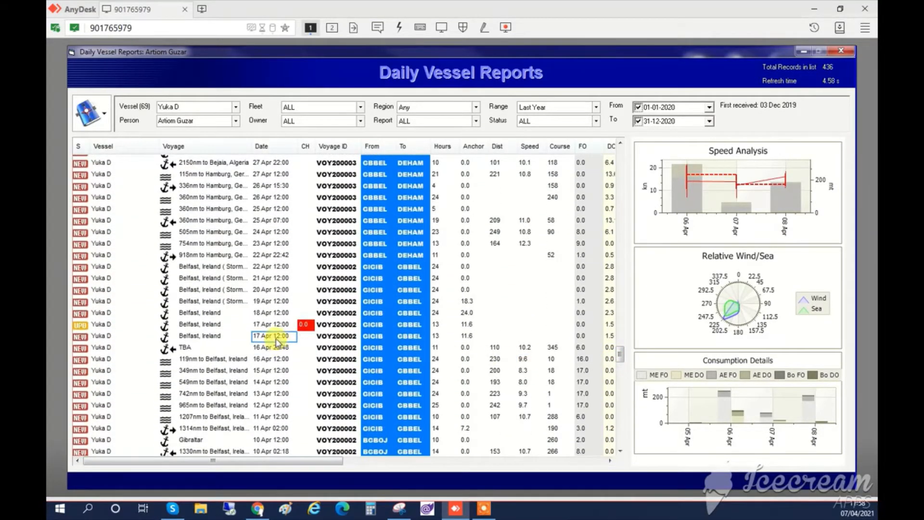
pyautogui.click(304, 329)
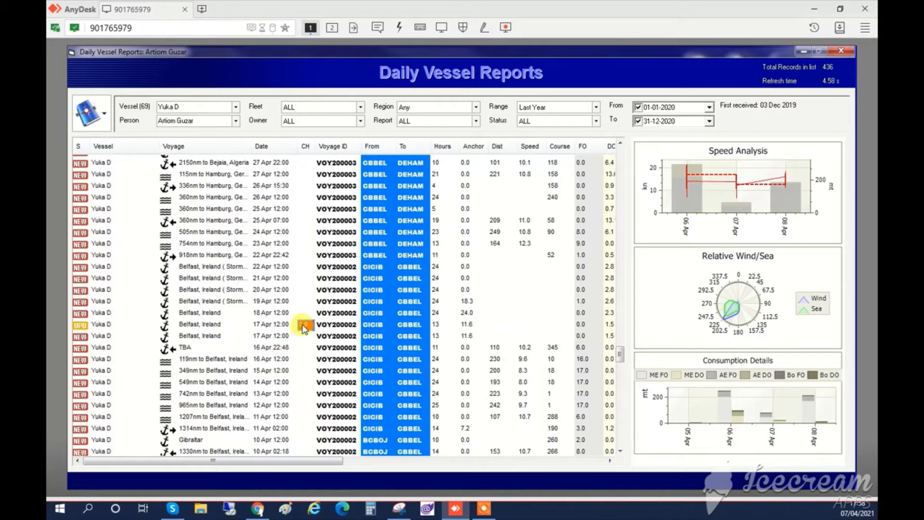
pyautogui.click(268, 336)
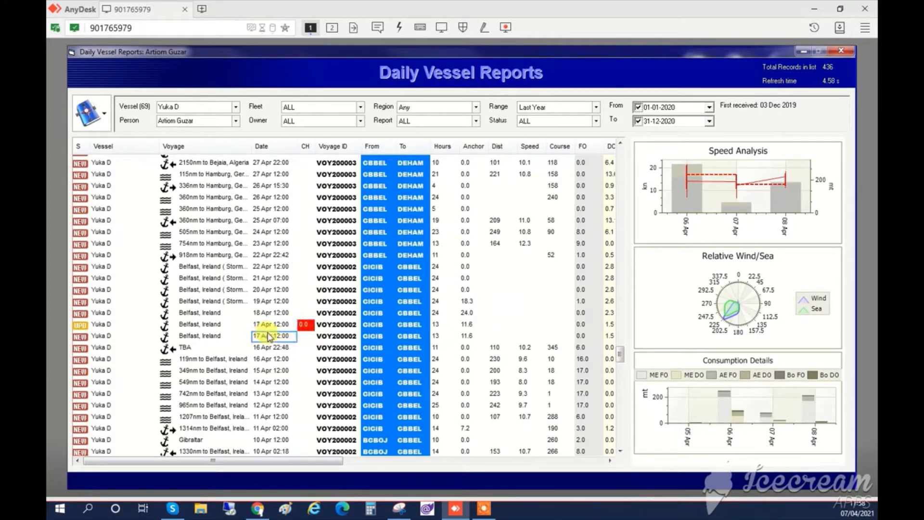
pyautogui.click(265, 327)
pyautogui.click(231, 327)
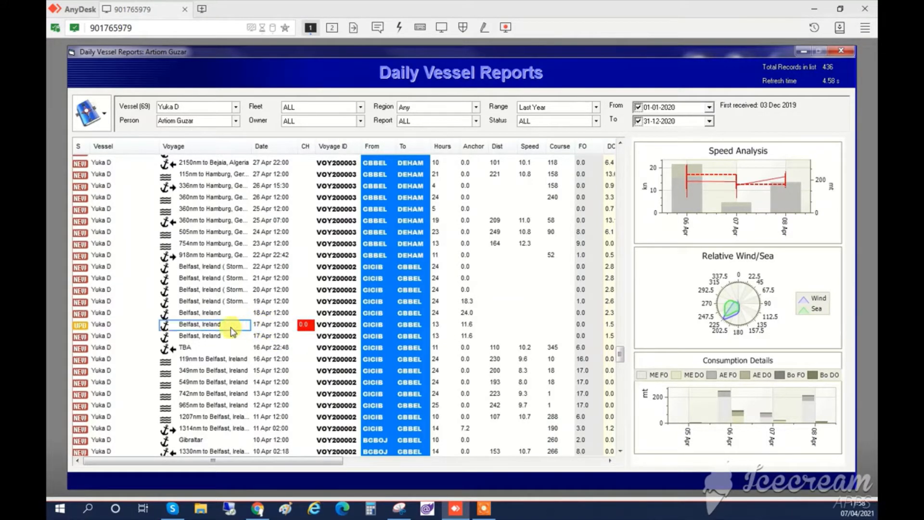
pyautogui.click(215, 335)
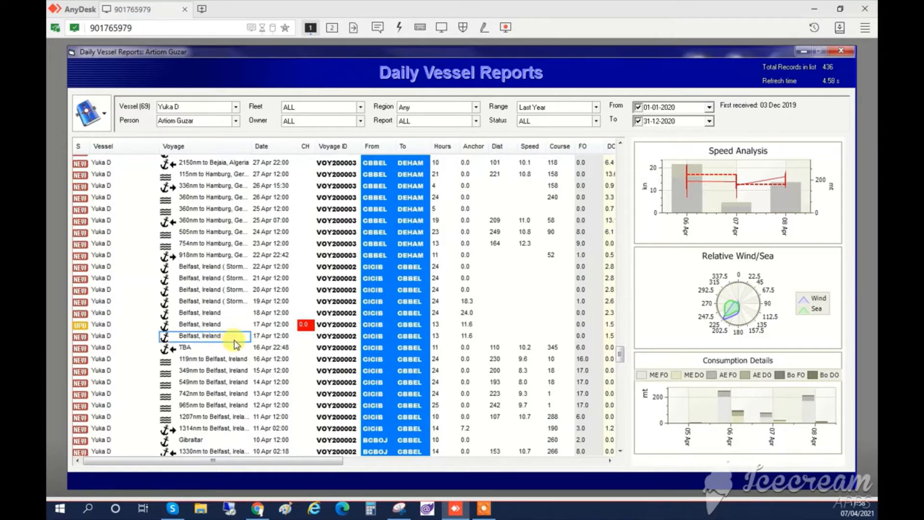
pyautogui.click(412, 325)
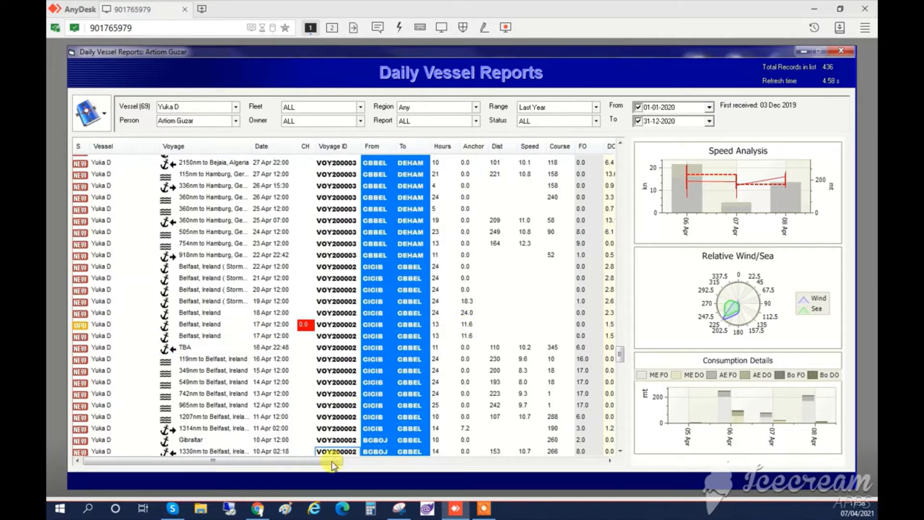
pyautogui.moveTo(332, 462); pyautogui.dragTo(479, 464)
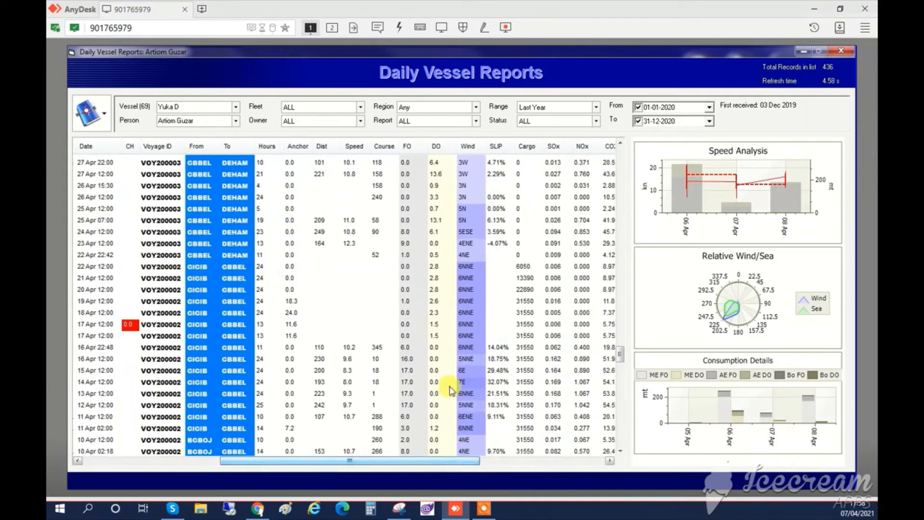
pyautogui.click(435, 325)
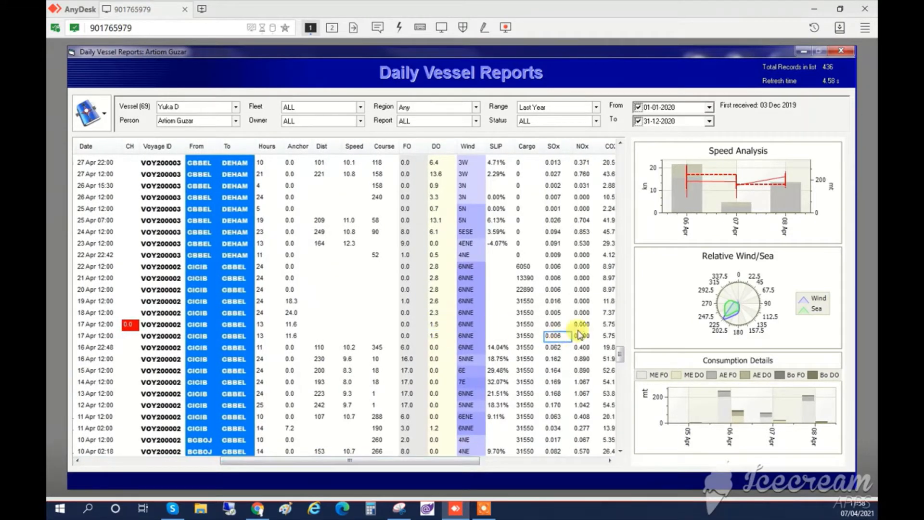
pyautogui.moveTo(476, 463); pyautogui.dragTo(264, 463)
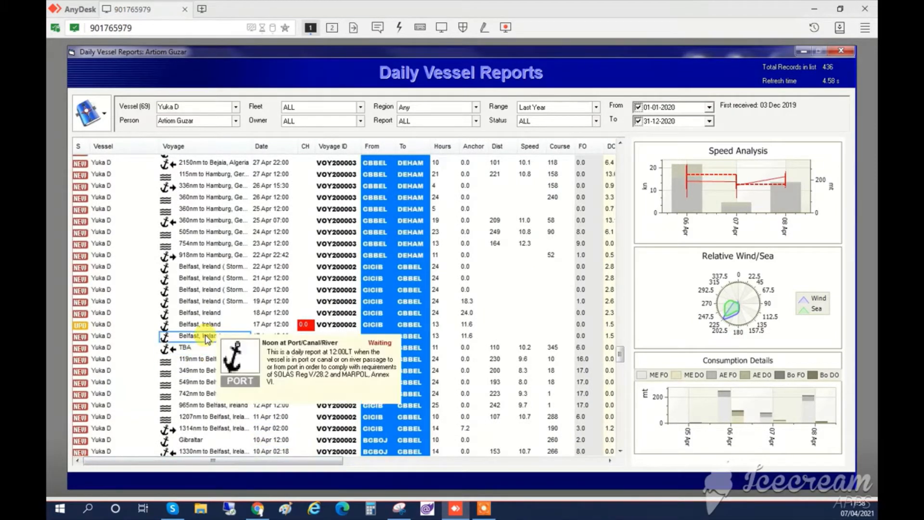
# Step: Delete the duplicate Belfast, Ireland report of 17 Apr 12:00 that is marked NEW, and refresh the report list
pyautogui.click(208, 340)
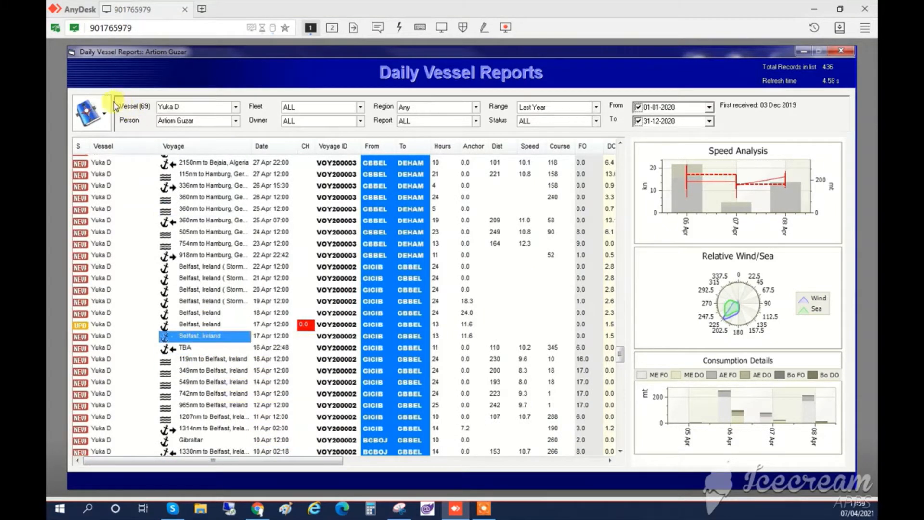
pyautogui.click(97, 117)
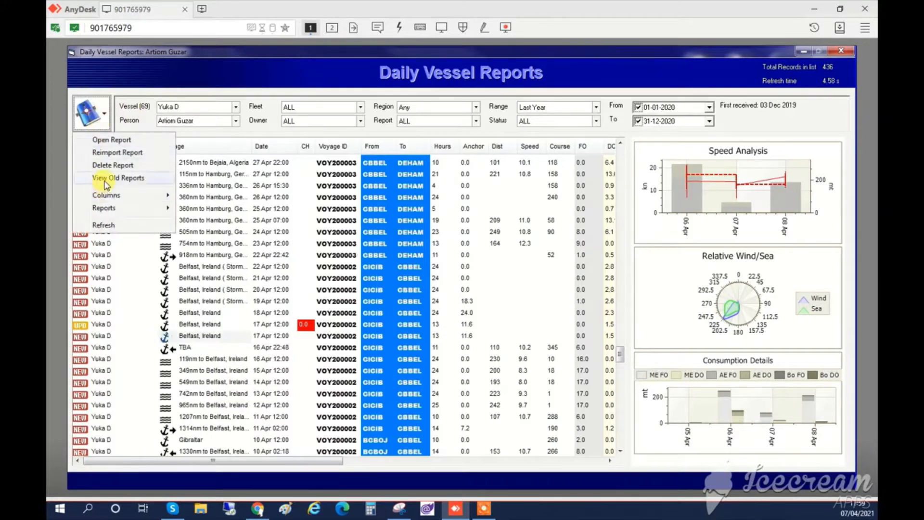
pyautogui.click(102, 165)
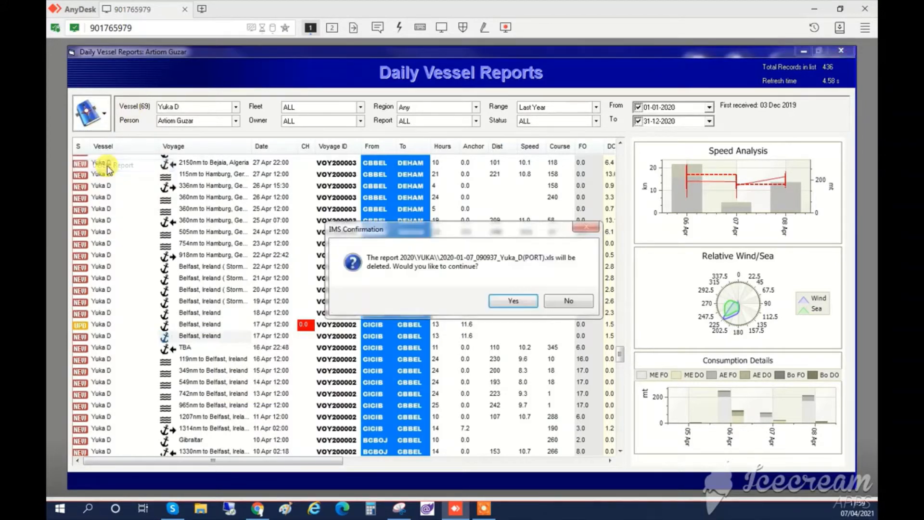
pyautogui.click(515, 302)
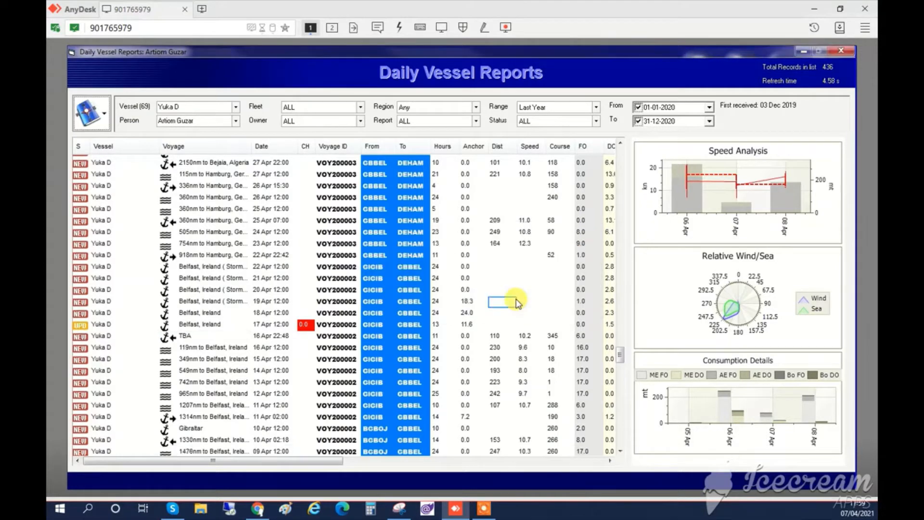
pyautogui.click(98, 127)
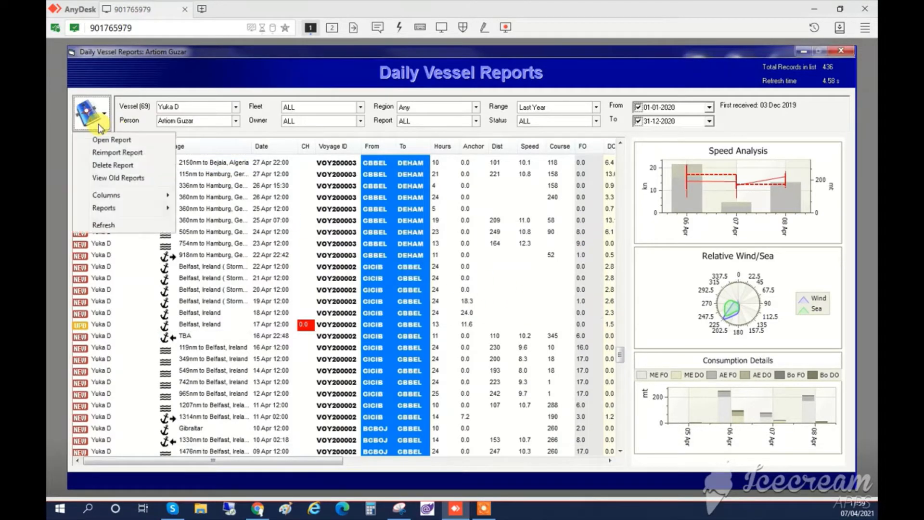
pyautogui.click(107, 227)
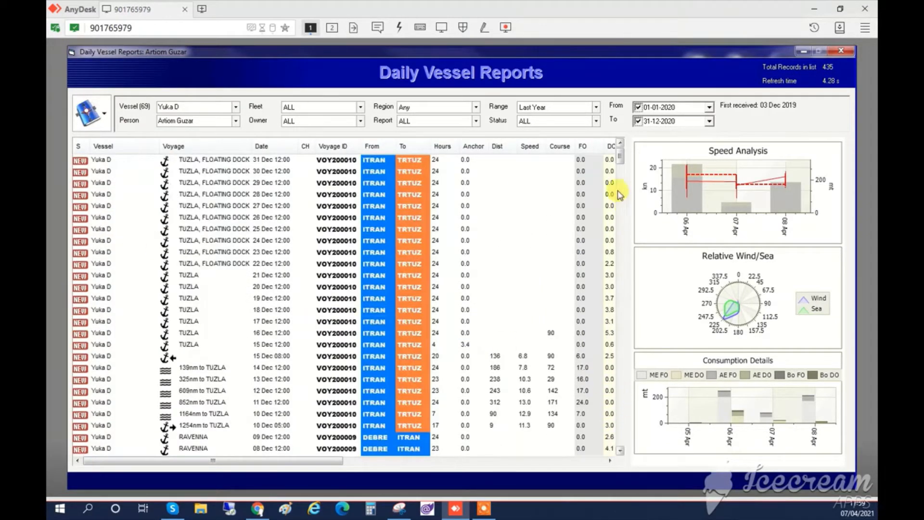
# Step: Go back to the April VOY200002 reports and recheck the hours flag on the remaining Belfast report of 17 Apr
pyautogui.moveTo(621, 160); pyautogui.dragTo(619, 359)
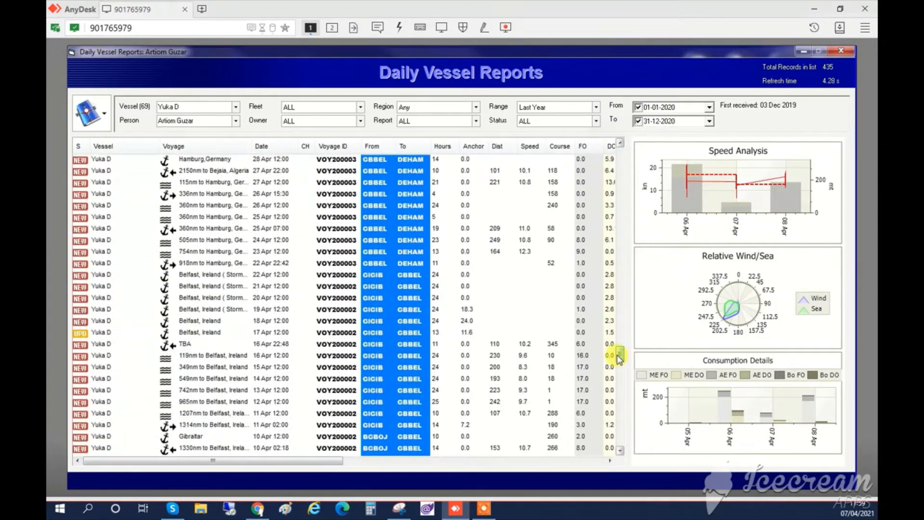
pyautogui.click(288, 333)
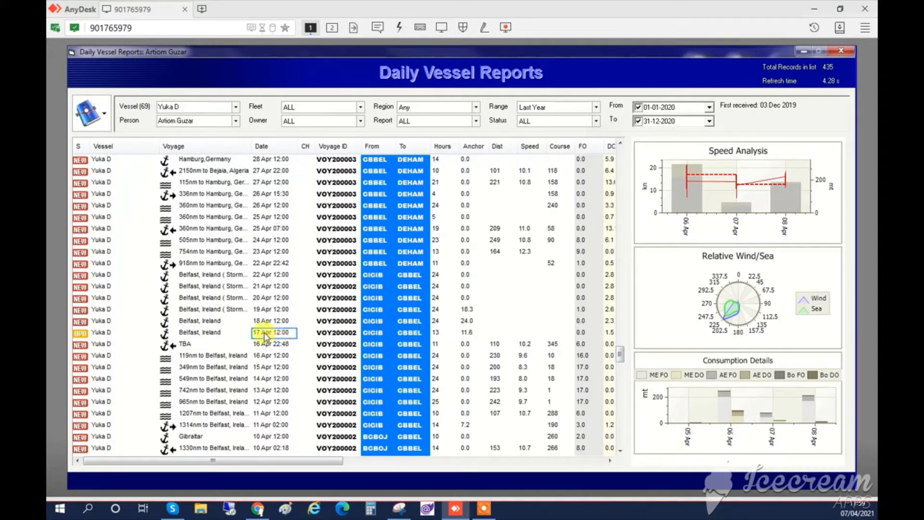
pyautogui.click(591, 345)
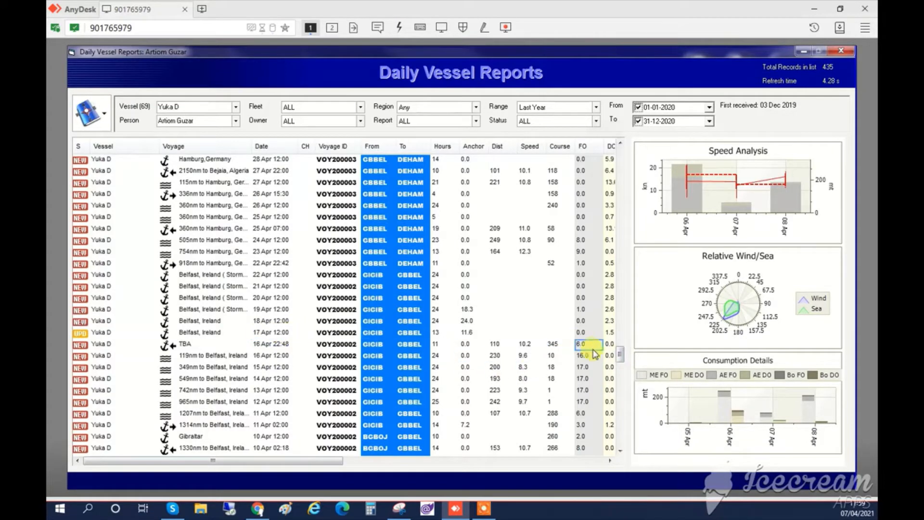
# Step: Inspect the hours flag on the AMSTERDAM report of 14 Nov 12:00 and compare it with the preceding 13 Nov 06:00 report
pyautogui.moveTo(620, 355); pyautogui.dragTo(627, 185)
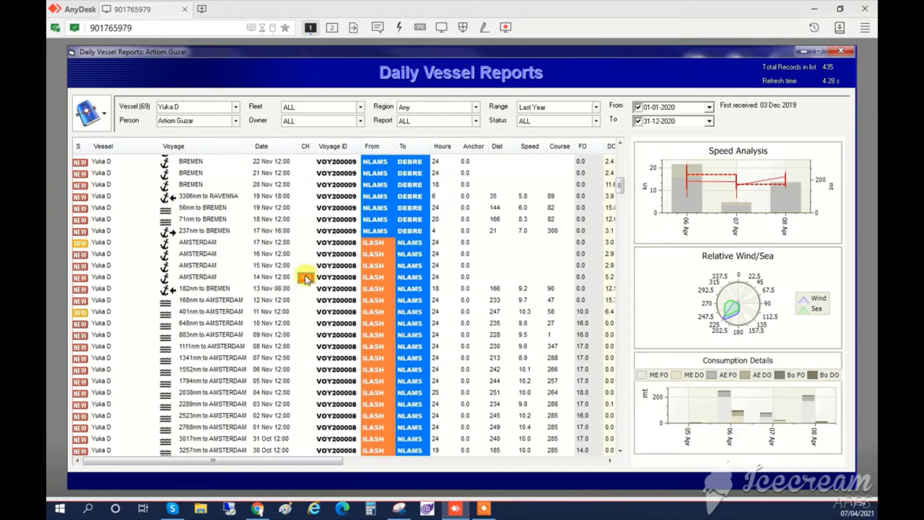
pyautogui.moveTo(306, 280)
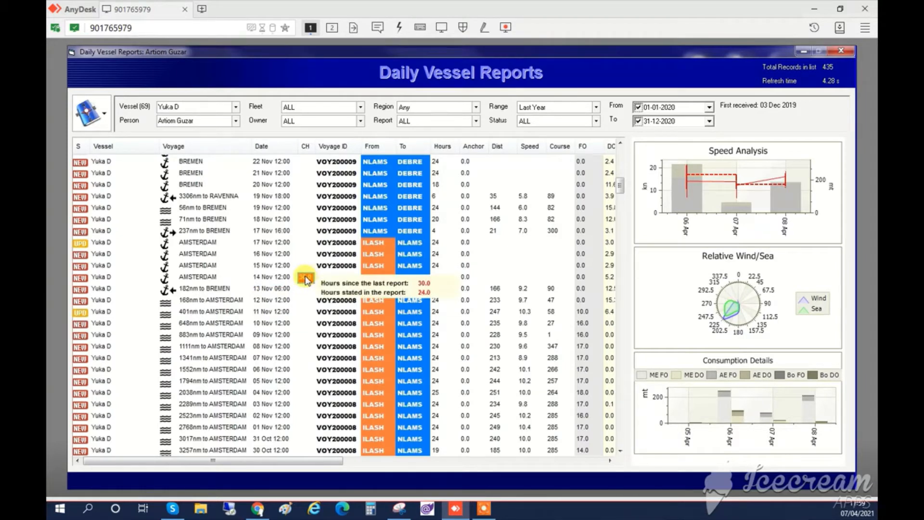
pyautogui.click(433, 268)
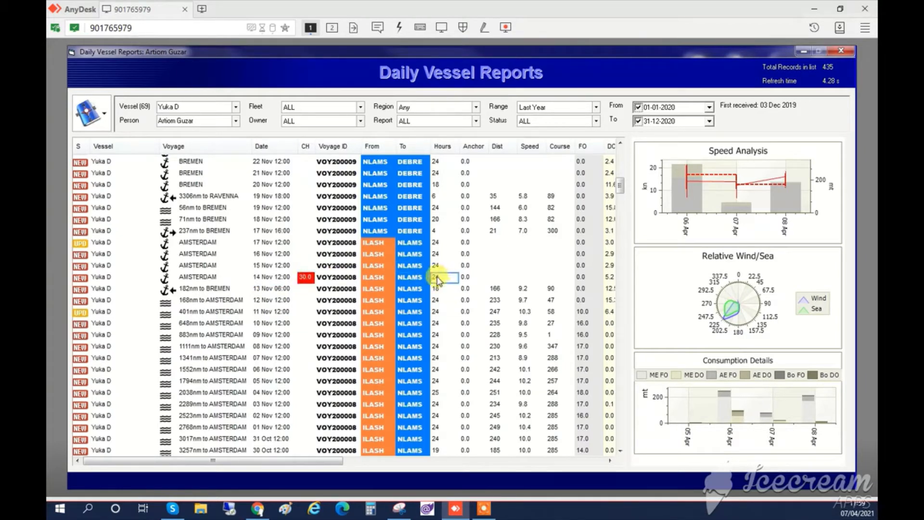
pyautogui.click(383, 286)
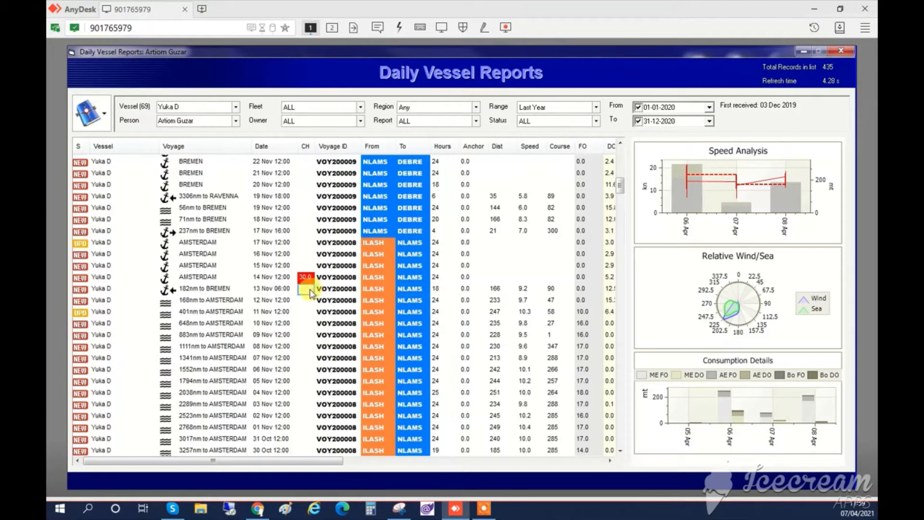
pyautogui.click(283, 290)
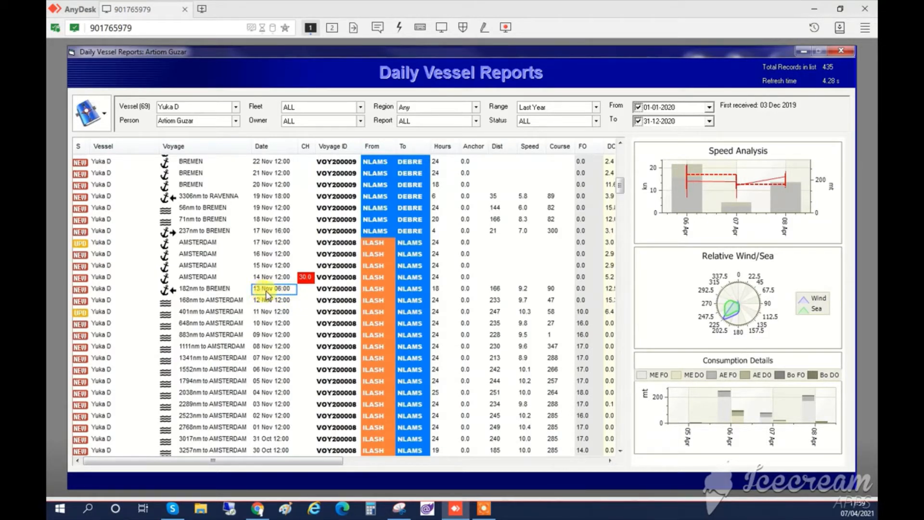
pyautogui.click(524, 393)
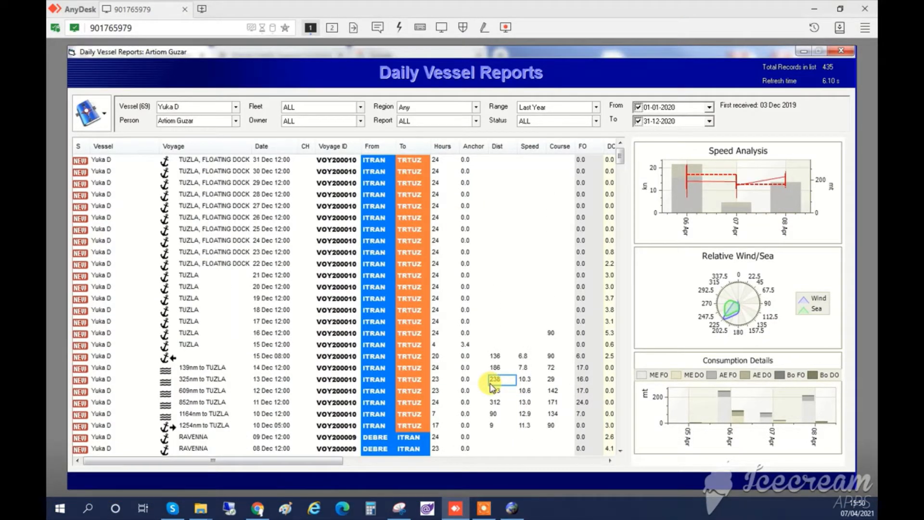
# Step: Filter the reports to the Noon at Port/Canal/River type and refresh the list
pyautogui.click(480, 162)
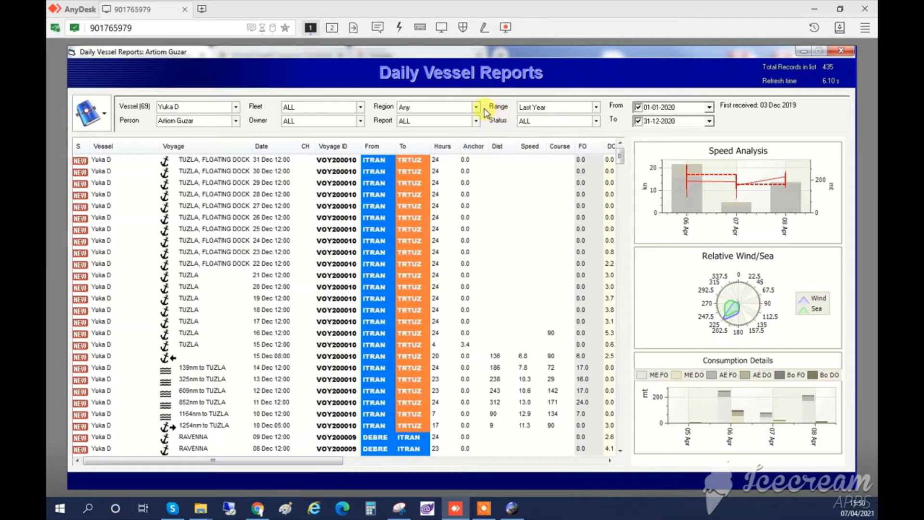
pyautogui.click(476, 121)
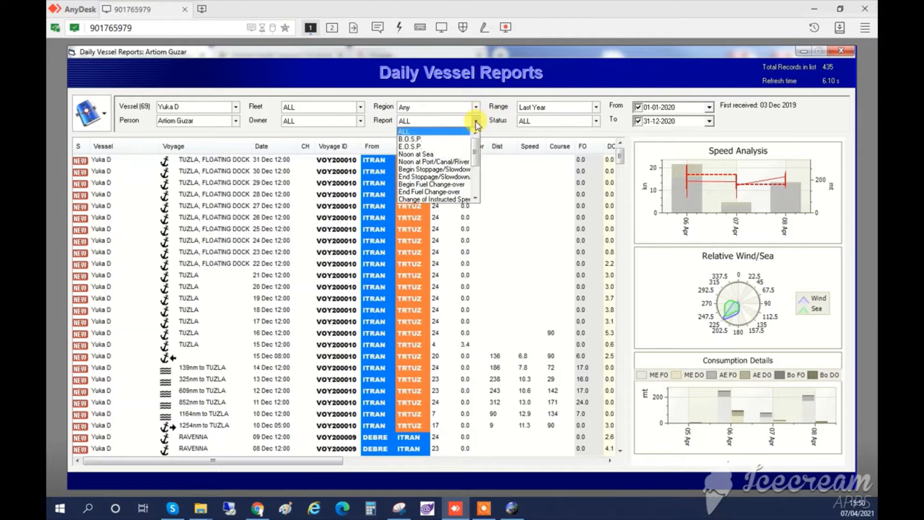
pyautogui.click(448, 167)
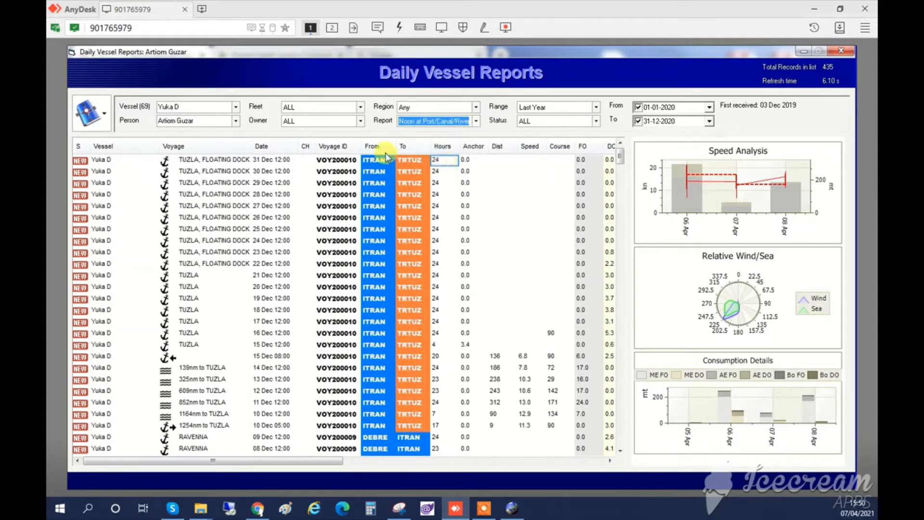
pyautogui.click(101, 124)
pyautogui.click(102, 227)
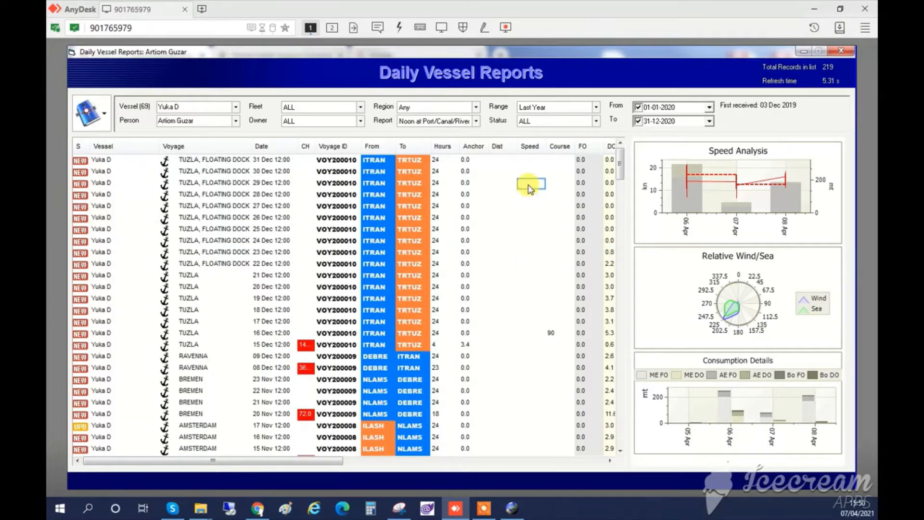
# Step: Look through the Noon at Port reports back to January 2020 for distances entered on the Inkoo and Ghent port reports
pyautogui.click(511, 174)
pyautogui.click(507, 163)
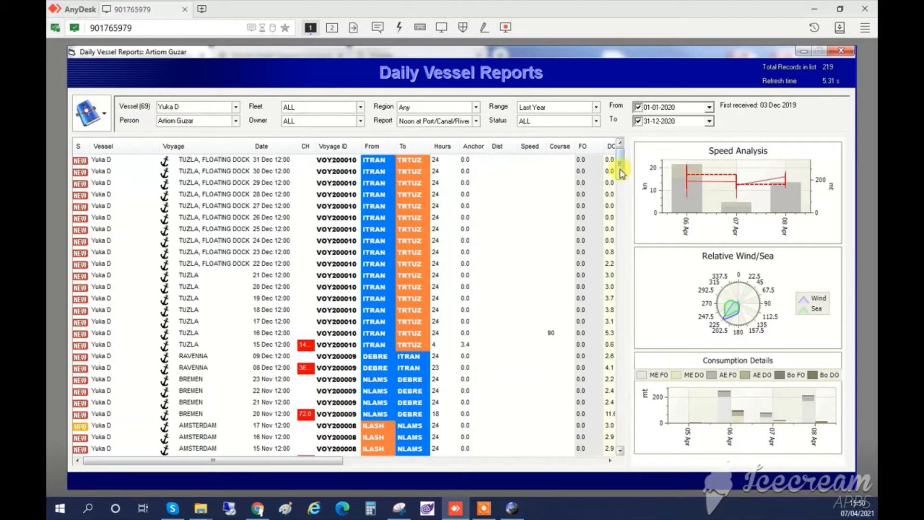
pyautogui.scroll(-5, 621, 192)
pyautogui.scroll(-8, 621, 198)
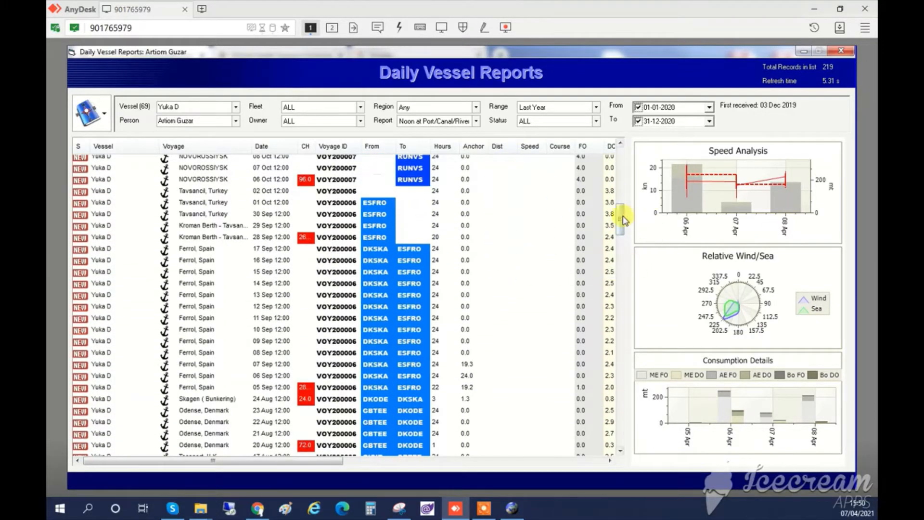
pyautogui.moveTo(619, 222); pyautogui.dragTo(614, 423)
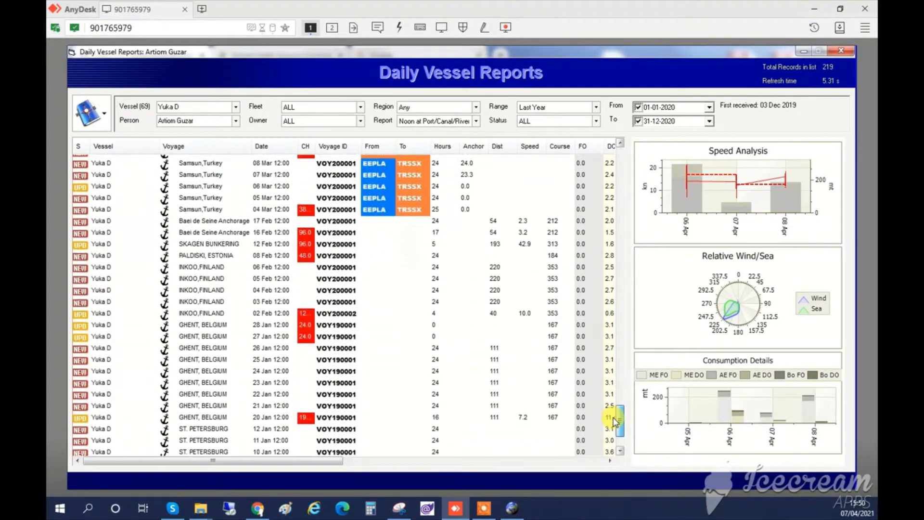
pyautogui.click(498, 312)
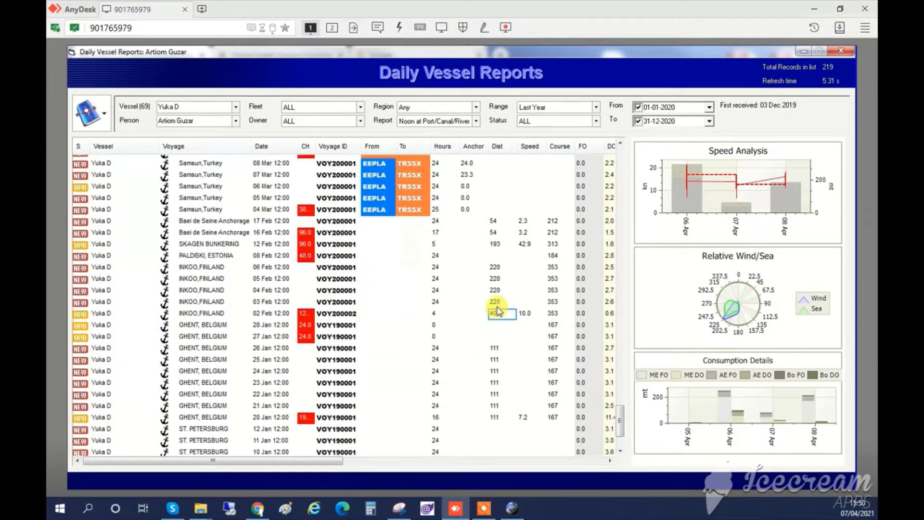
pyautogui.click(497, 418)
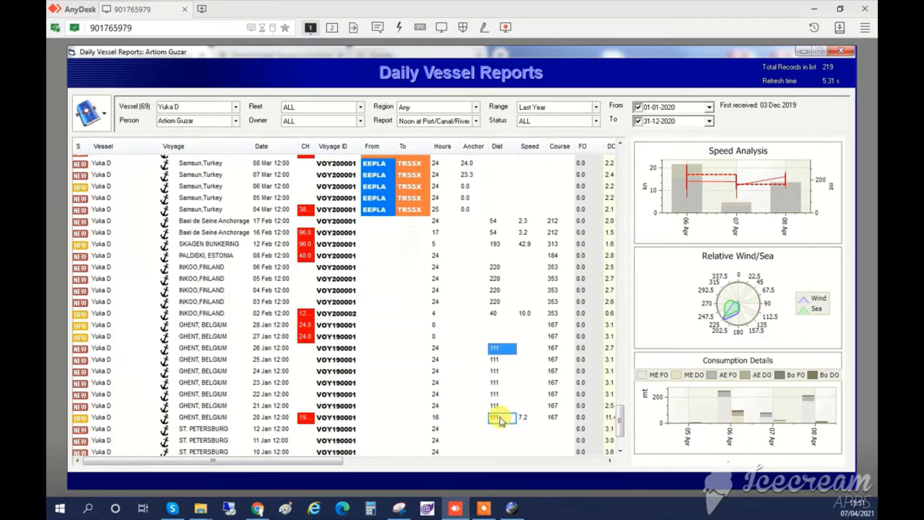
# Step: Open the Ghent, Belgium report of 20 January 2020 and switch its report type to NOON AT SEA
pyautogui.doubleClick(501, 420)
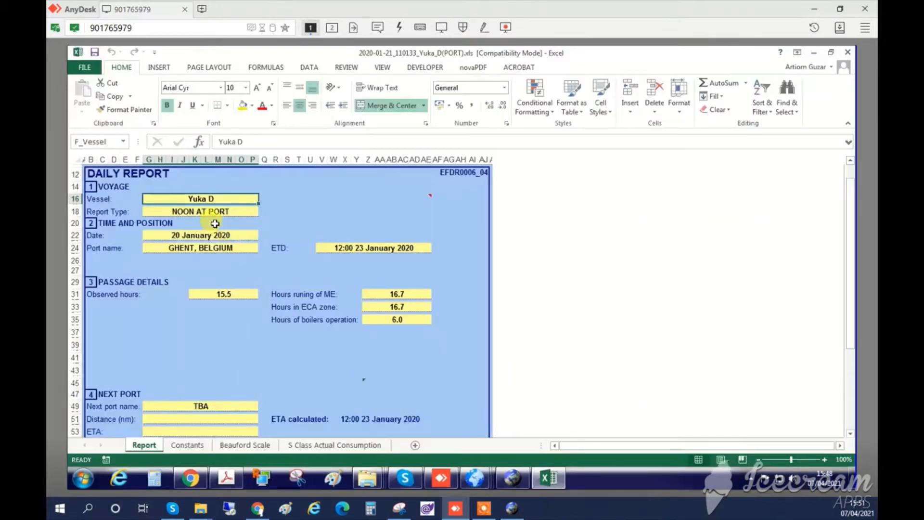
pyautogui.click(209, 211)
pyautogui.click(263, 212)
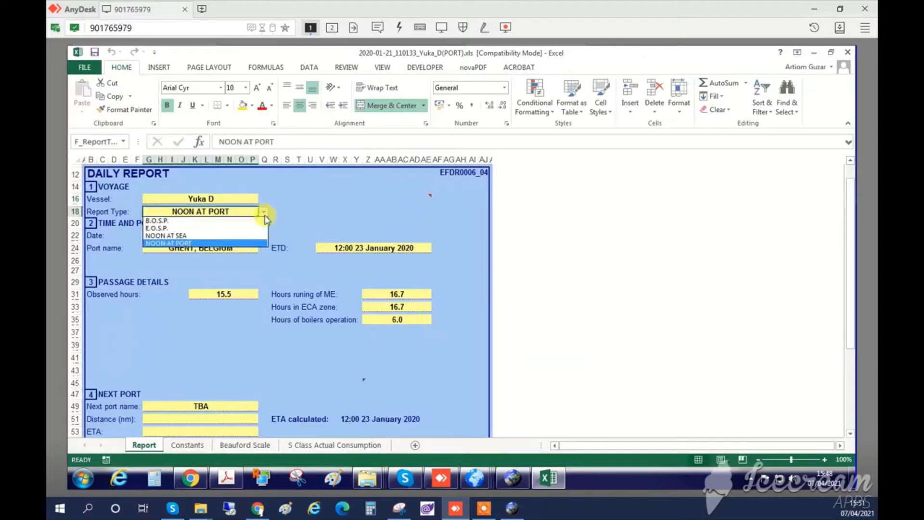
pyautogui.click(246, 237)
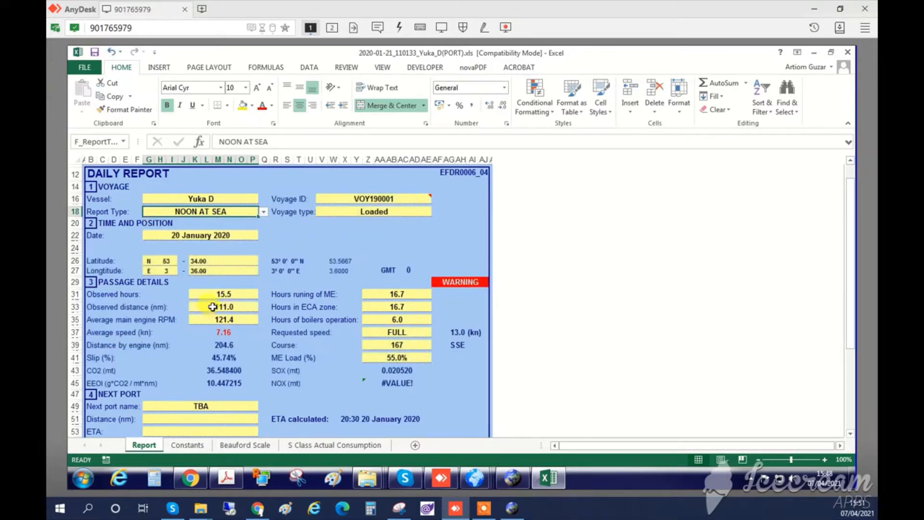
# Step: Check the form version, voyage section and observed distance in the Ghent report of 20 January 2020
pyautogui.click(471, 174)
pyautogui.click(484, 174)
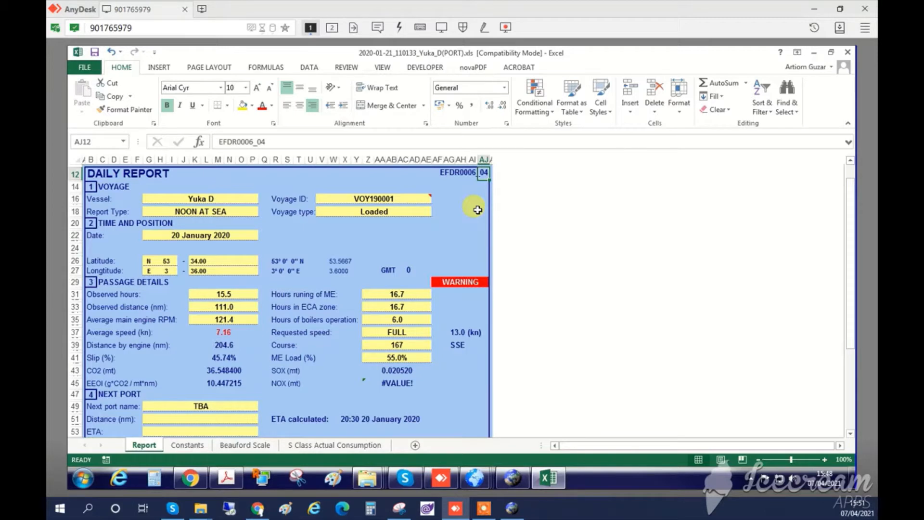
pyautogui.click(476, 210)
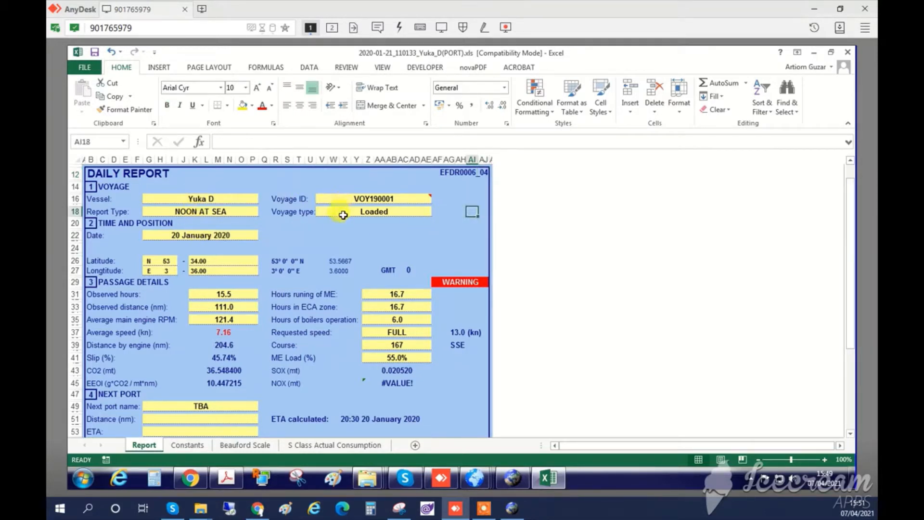
pyautogui.click(241, 306)
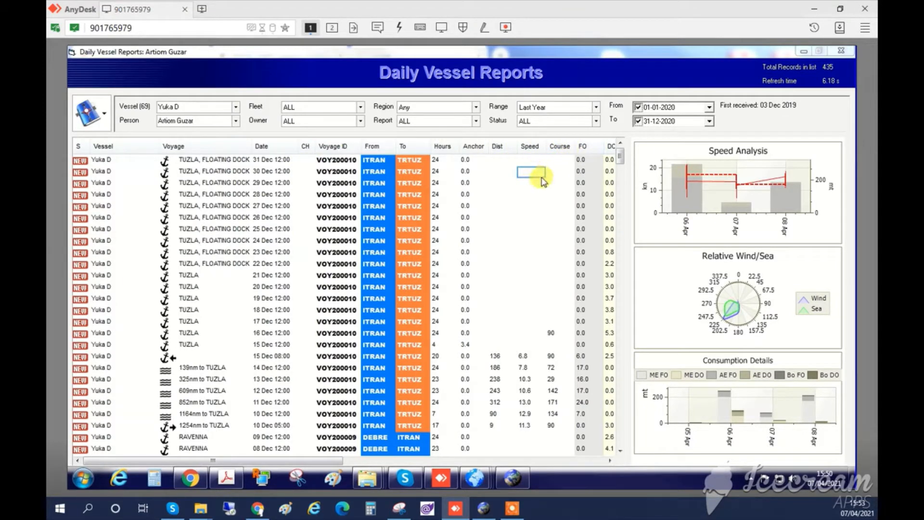
# Step: Generate the Fuel Consumption Details (IMO DCS) report for Yuka D from the 2020 reports of all types
pyautogui.click(98, 120)
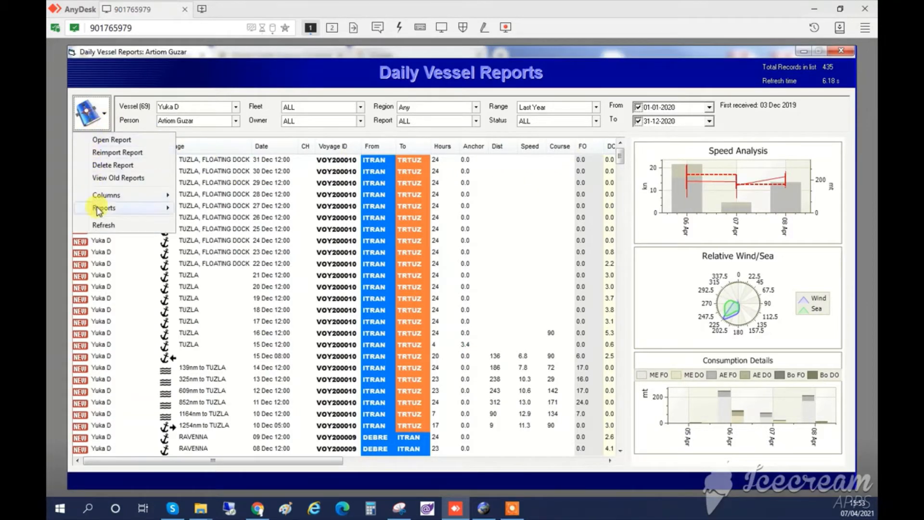
pyautogui.moveTo(101, 211)
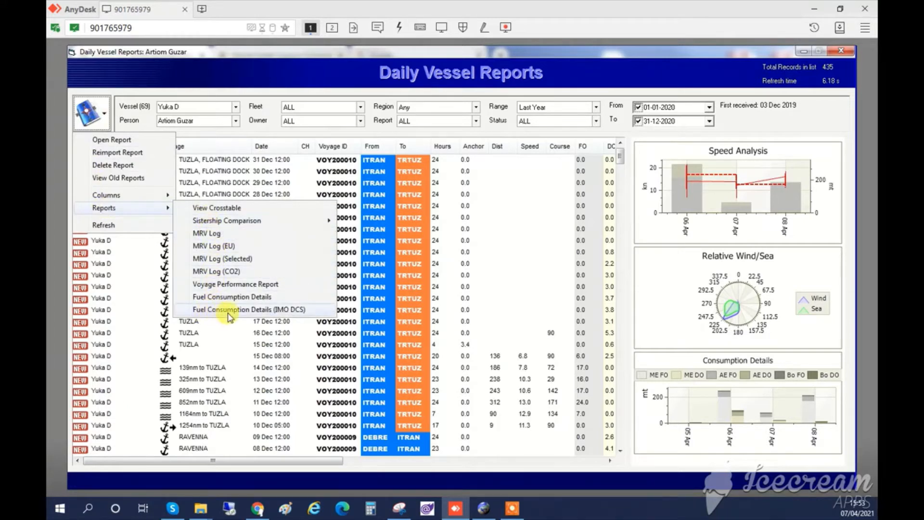
pyautogui.click(294, 310)
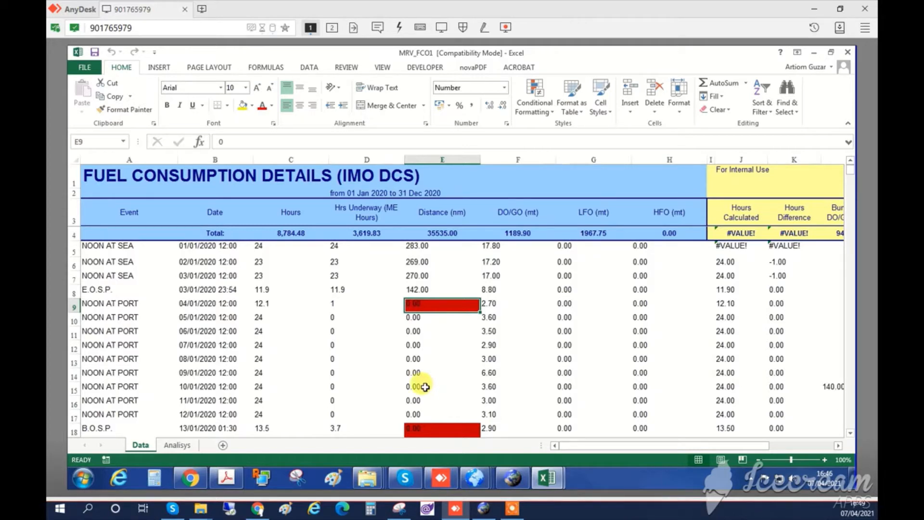
# Step: Compare the underway hours and distance of the 04/01/2020 NOON AT PORT row, and set its distance to 8 nm
pyautogui.click(66, 305)
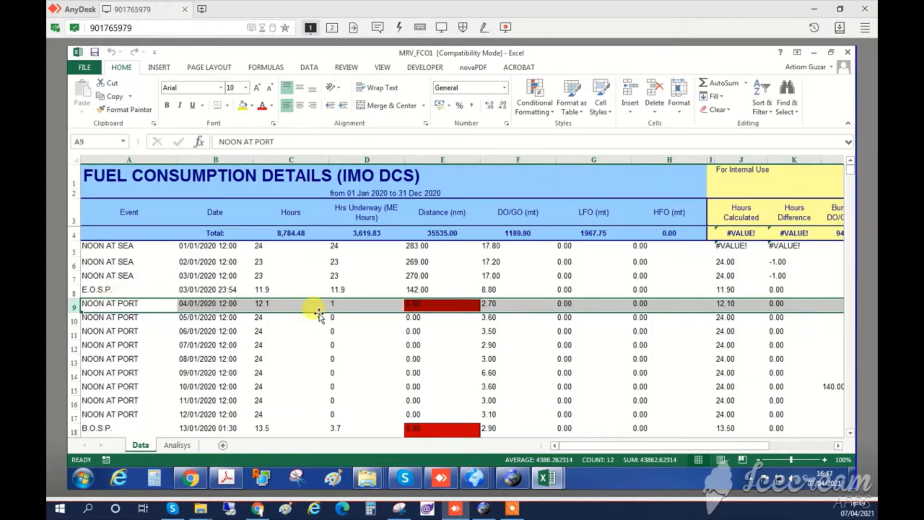
pyautogui.click(353, 307)
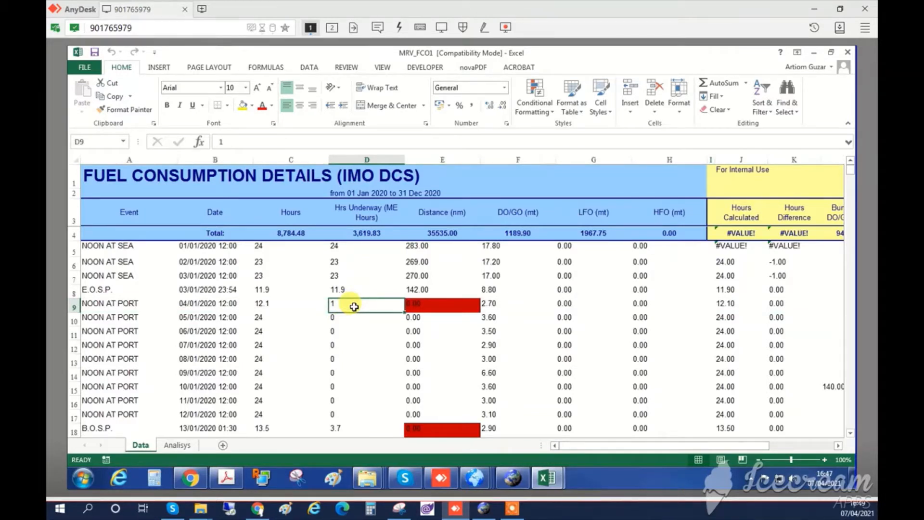
pyautogui.click(415, 305)
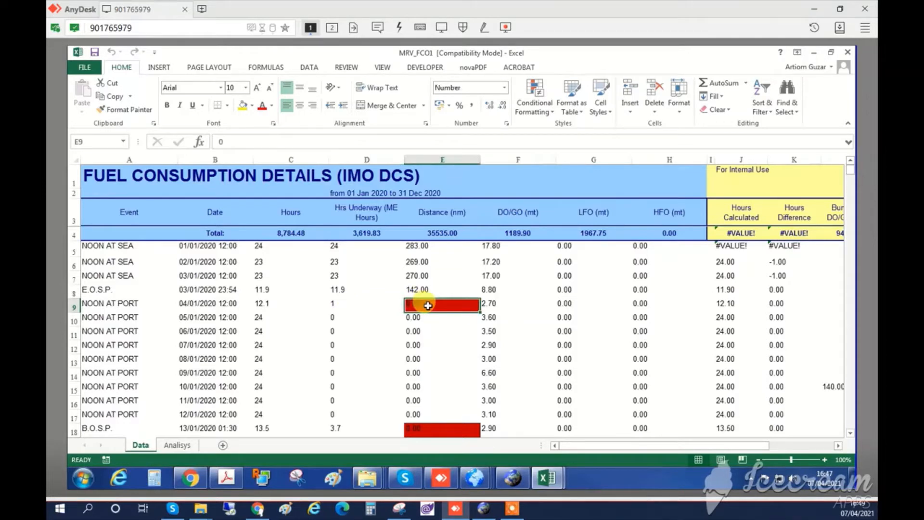
pyautogui.click(355, 306)
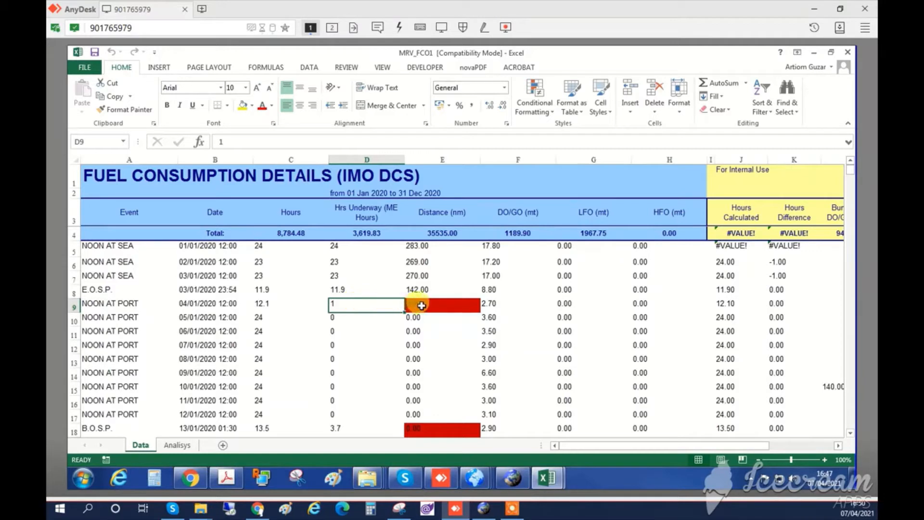
pyautogui.click(450, 310)
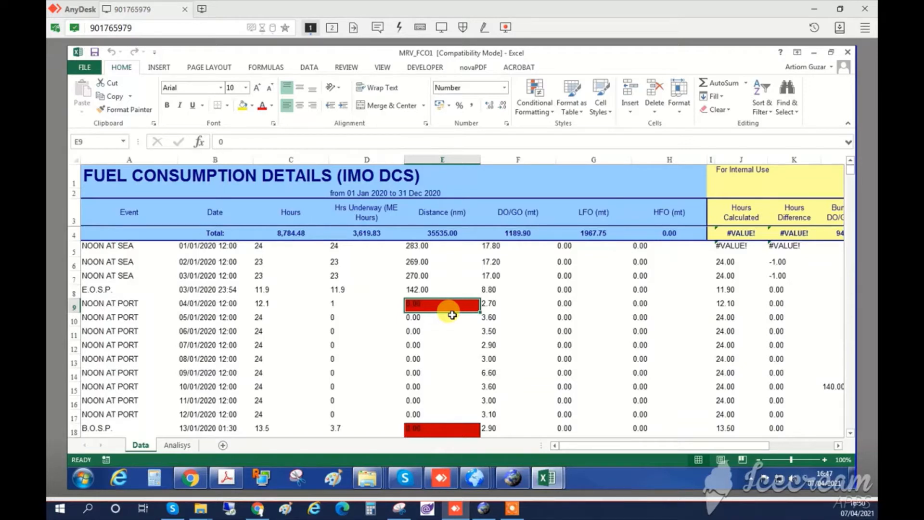
pyautogui.write('8')
pyautogui.press('Return')
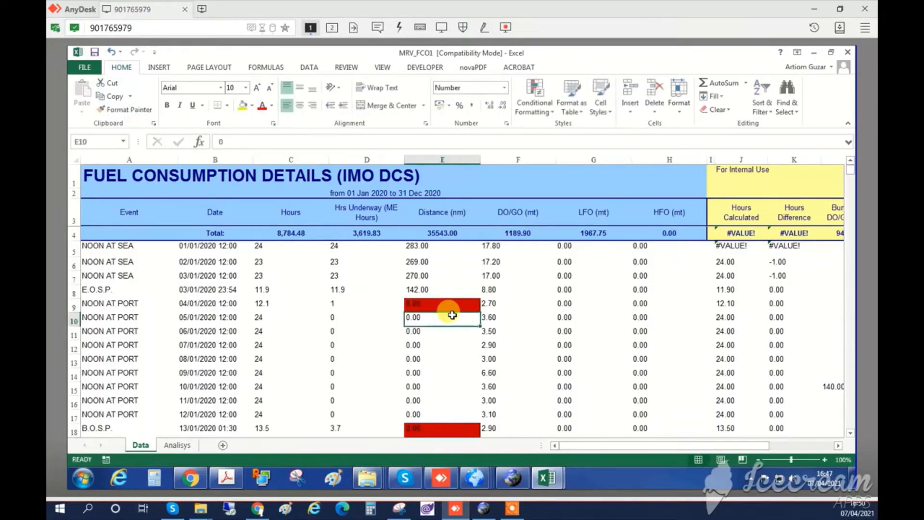
# Step: Replace the red highlight on the 04/01/2020 NOON AT PORT distance cell with a white fill
pyautogui.click(454, 309)
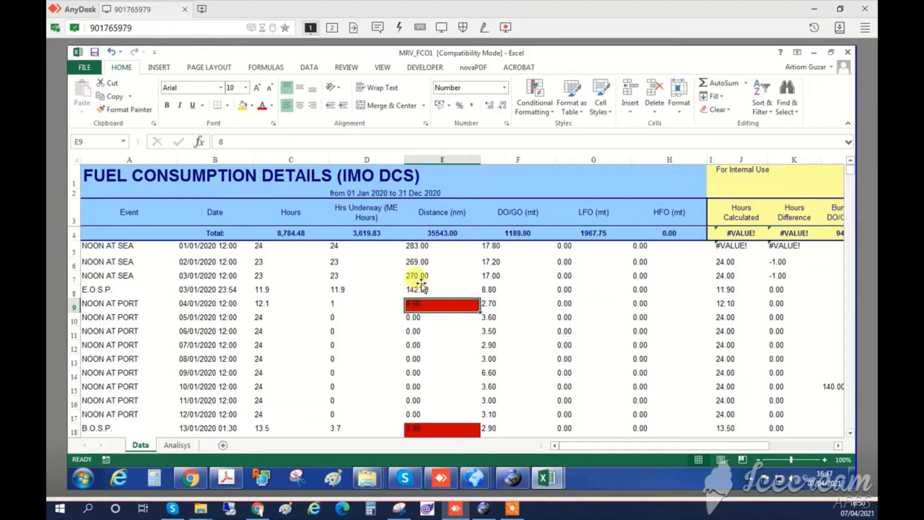
pyautogui.click(251, 106)
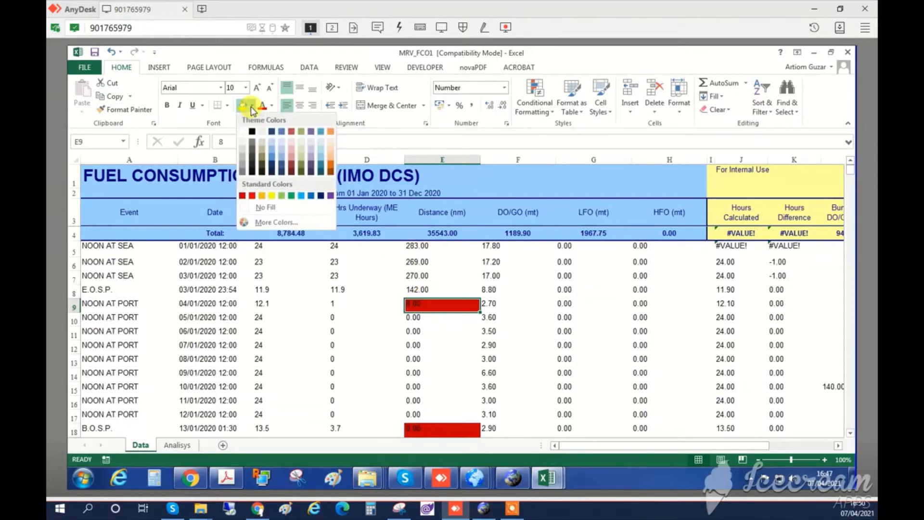
pyautogui.click(244, 133)
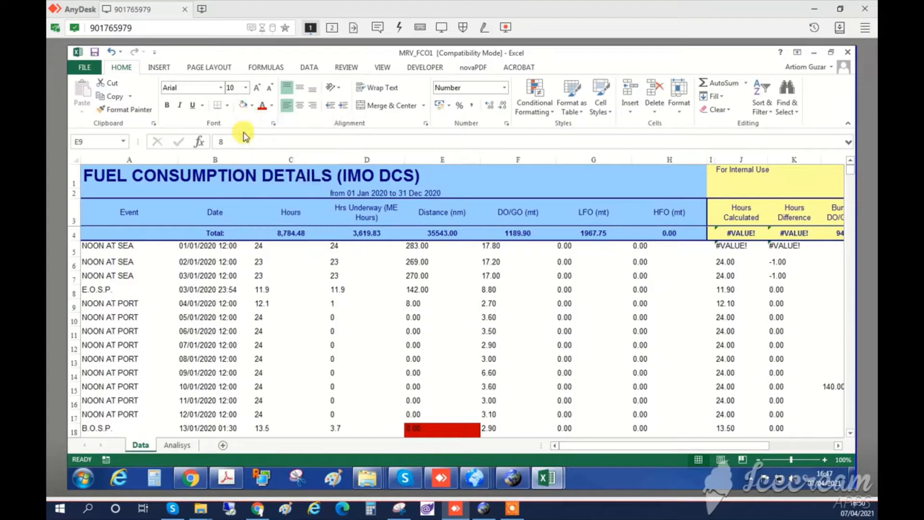
# Step: Set the distance of the 13/01/2020 01:30 B.O.S.P. row to 30 nm and replace its red highlight with a white fill
pyautogui.click(380, 356)
pyautogui.scroll(-2, 380, 359)
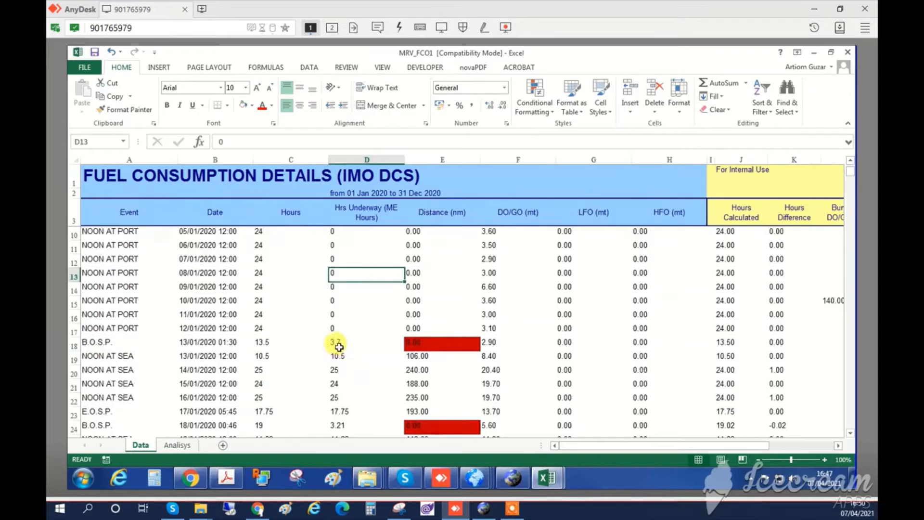
pyautogui.click(367, 344)
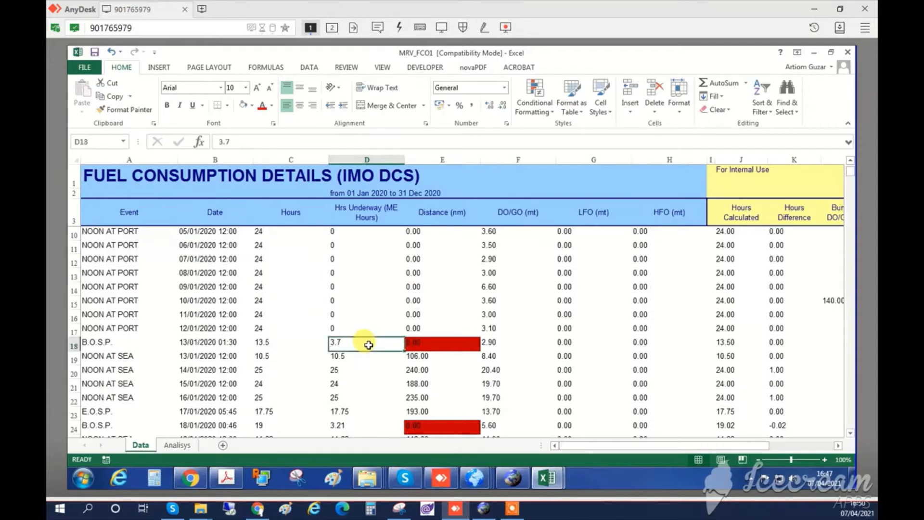
pyautogui.click(437, 346)
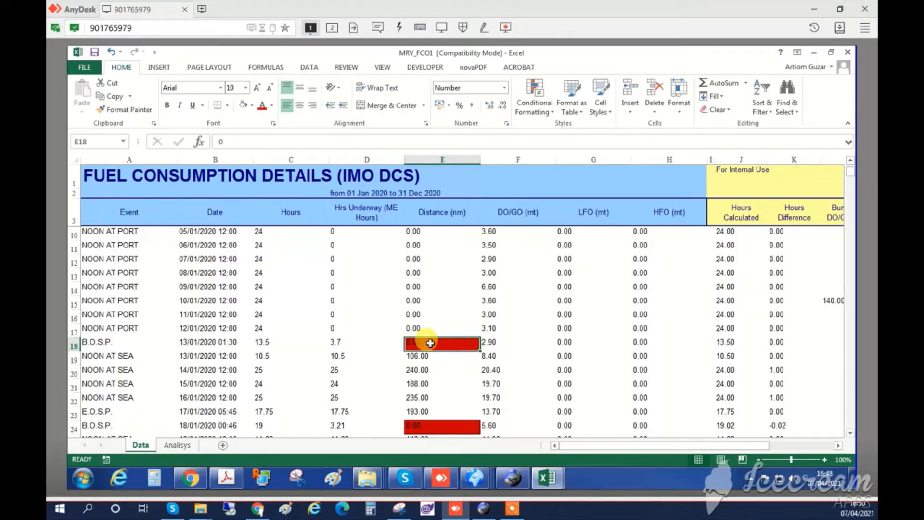
pyautogui.write('3')
pyautogui.press('Return')
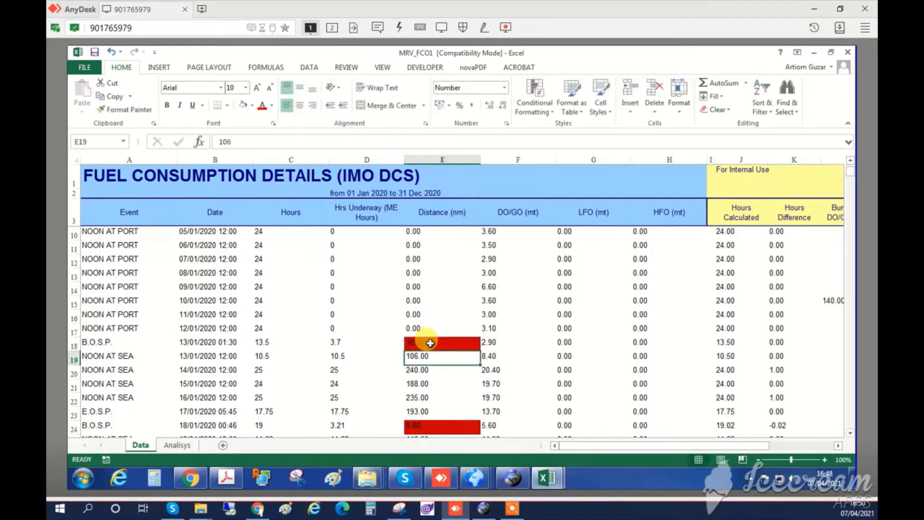
pyautogui.click(430, 343)
pyautogui.click(244, 106)
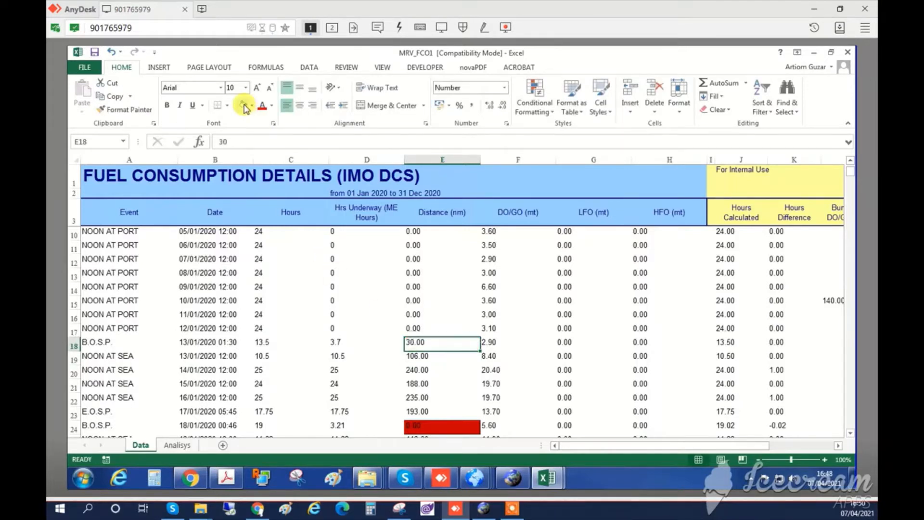
# Step: Set the distance of the 18/01/2020 00:46 B.O.S.P. row to 30 nm and replace its red highlight with a white fill
pyautogui.scroll(-1, 355, 303)
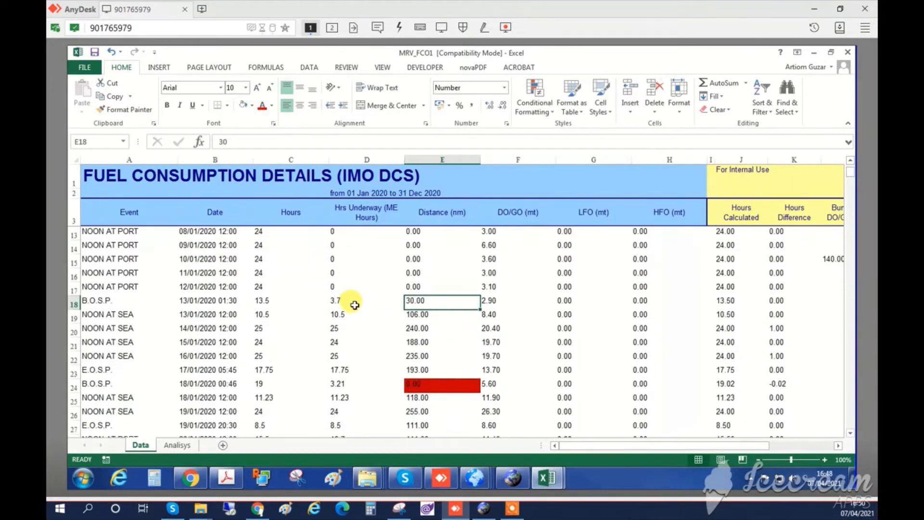
pyautogui.scroll(-1, 355, 305)
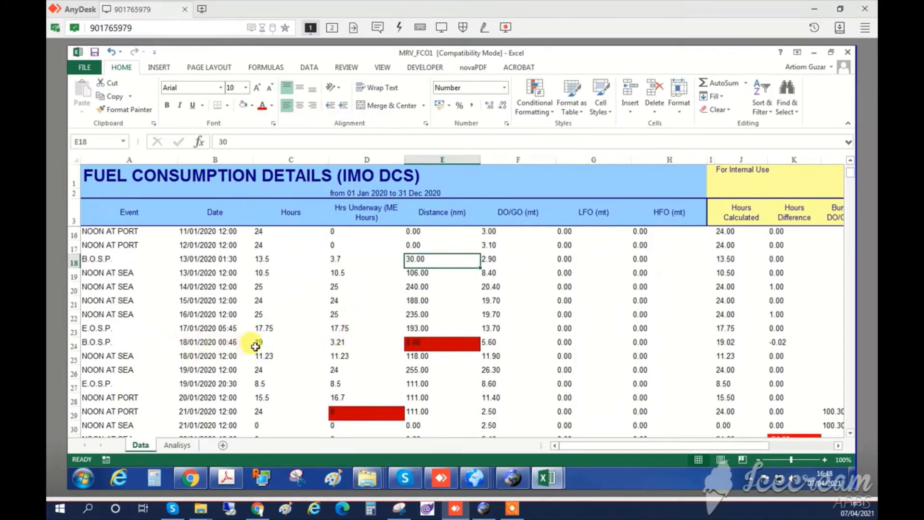
pyautogui.click(350, 345)
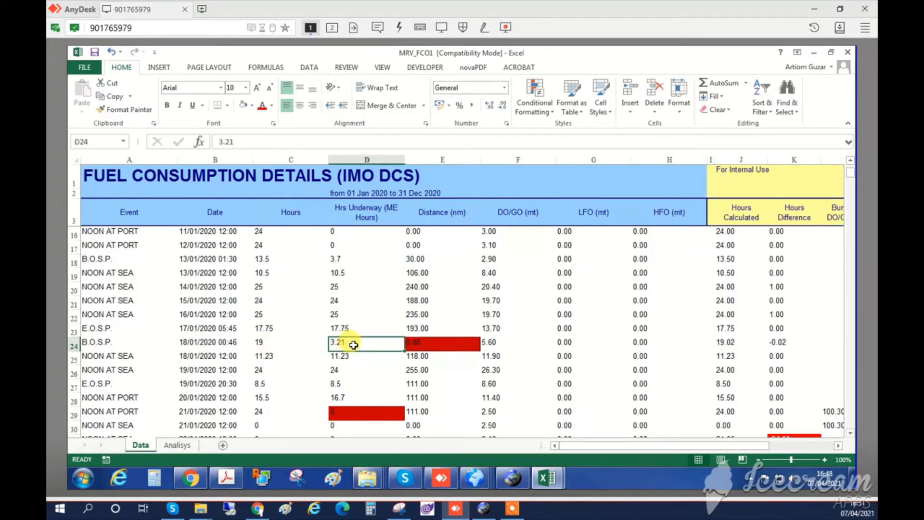
pyautogui.click(442, 344)
pyautogui.write('30')
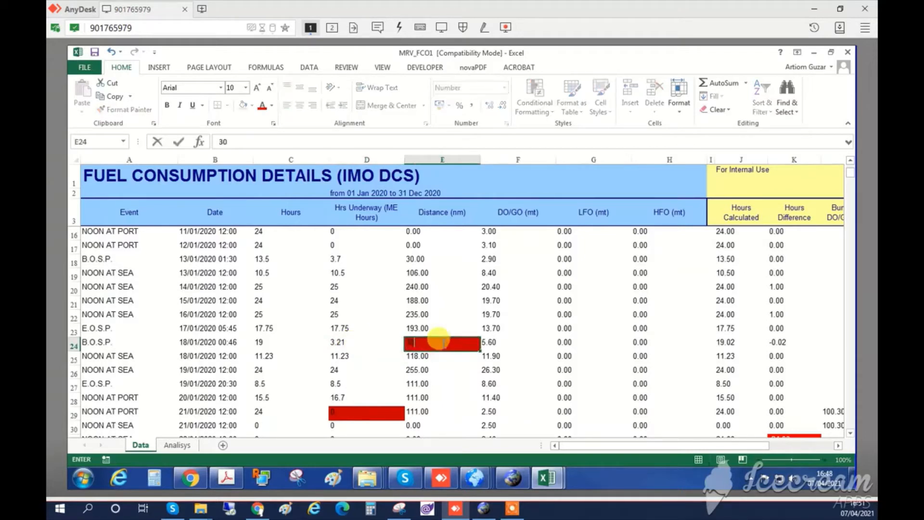
pyautogui.click(436, 342)
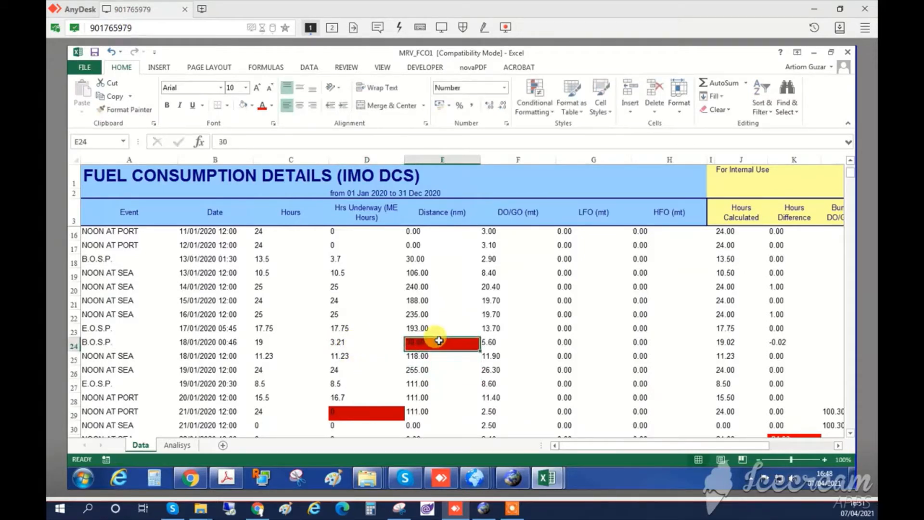
pyautogui.click(243, 105)
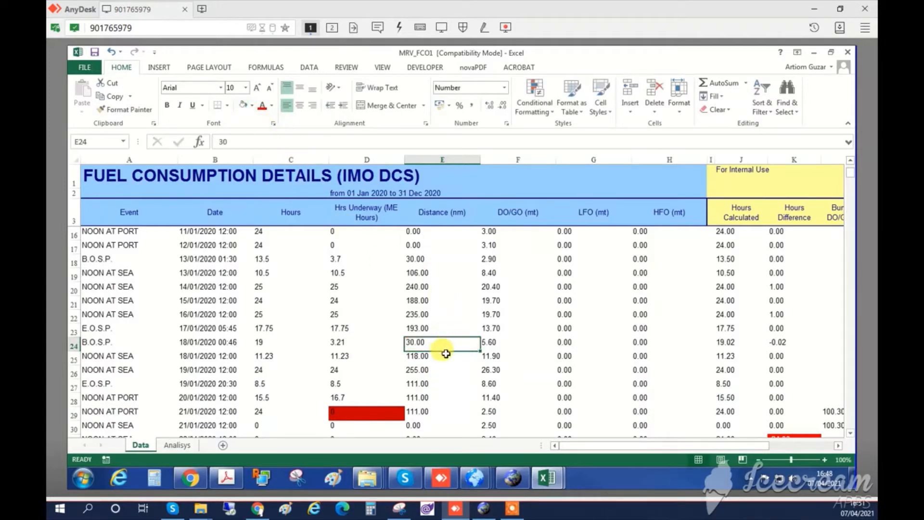
pyautogui.scroll(-1, 446, 359)
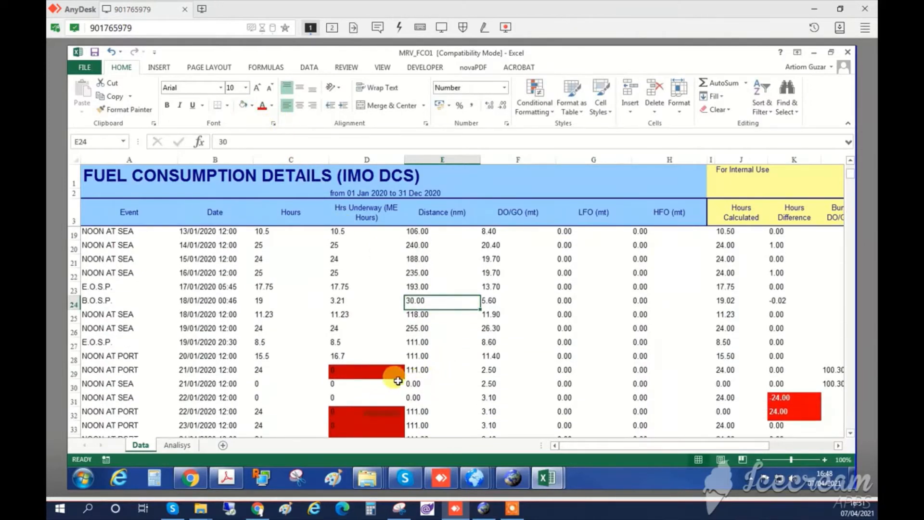
# Step: Clear the distance of the 21/01/2020 NOON AT PORT row and replace the red highlight on its underway hours with a white fill
pyautogui.click(357, 371)
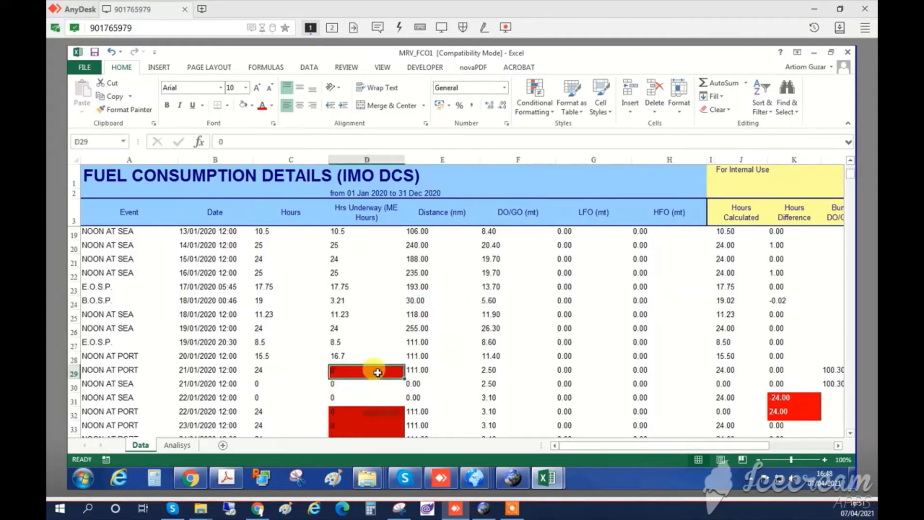
pyautogui.click(426, 373)
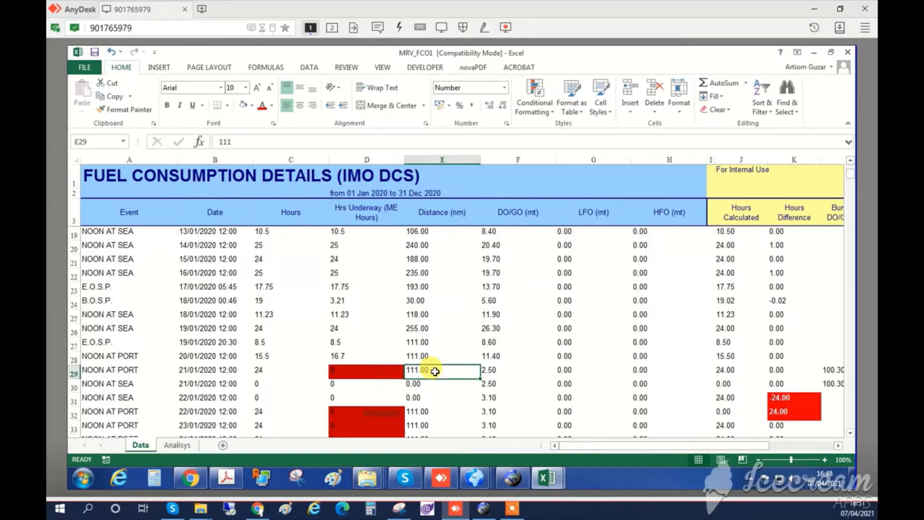
pyautogui.press('Delete')
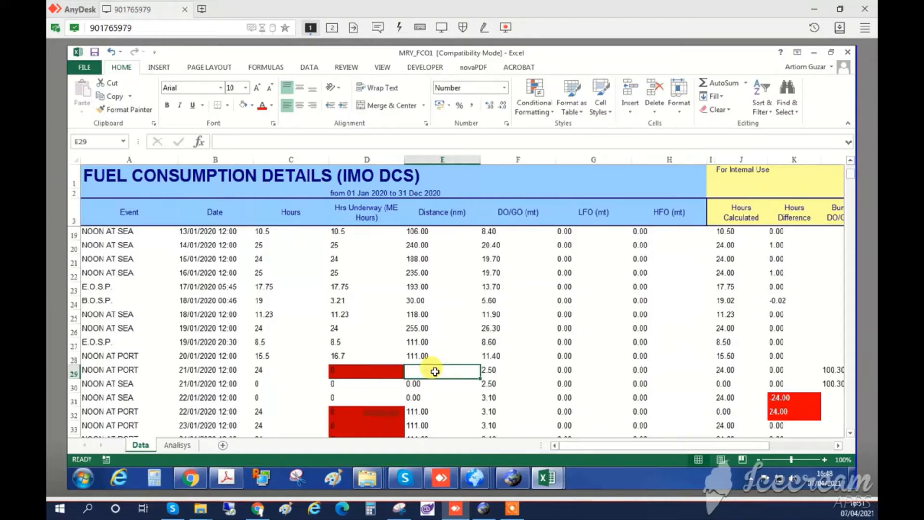
pyautogui.click(389, 369)
pyautogui.click(241, 105)
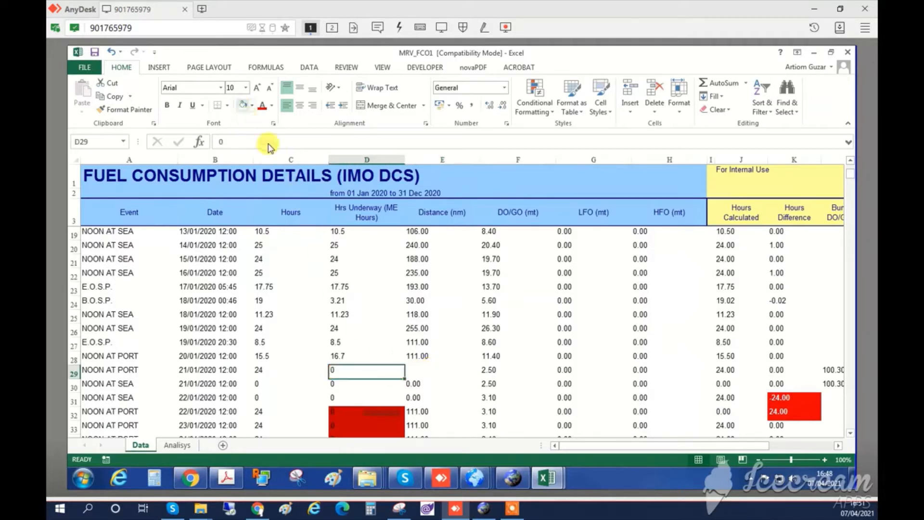
# Step: Set the distance of the NOON AT PORT rows dated 22/01/2020, 23/01/2020 and 24/01/2020 to 0 nm
pyautogui.scroll(-1, 380, 358)
pyautogui.scroll(-3, 379, 357)
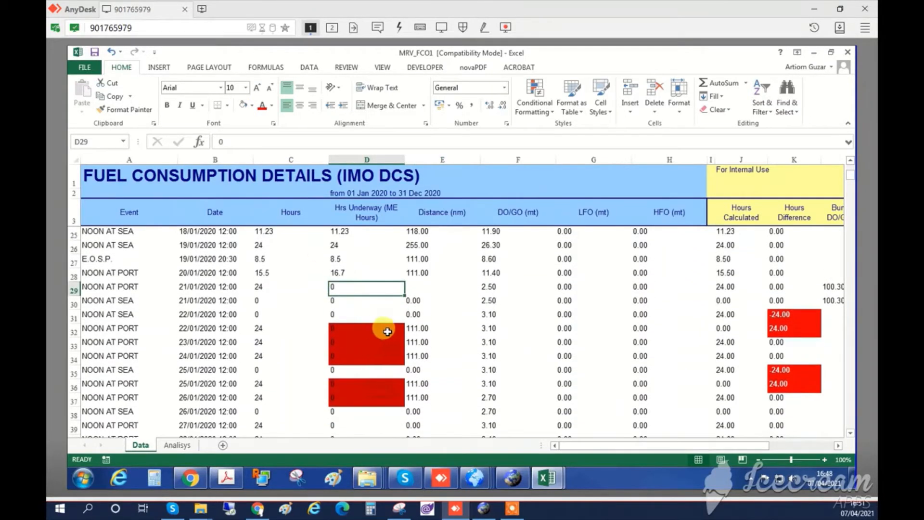
pyautogui.click(418, 332)
pyautogui.moveTo(422, 339); pyautogui.dragTo(426, 355)
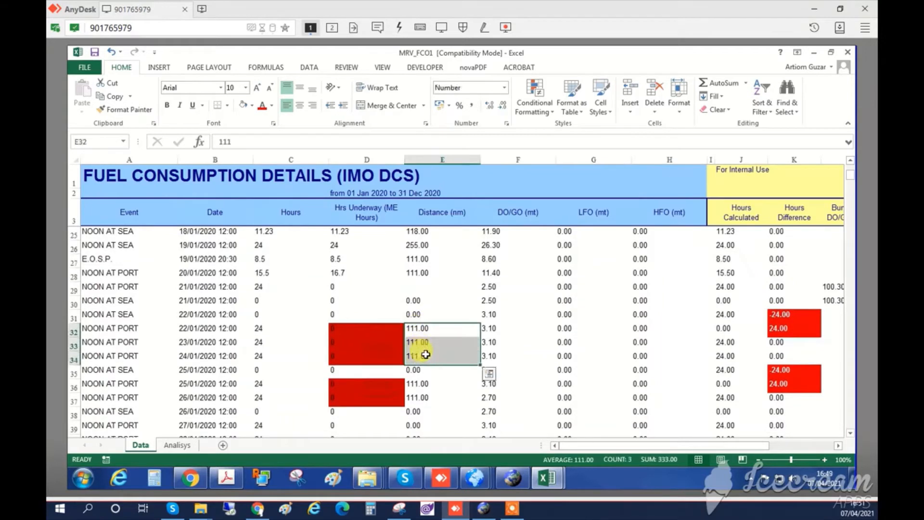
pyautogui.press('Delete')
pyautogui.press('Up')
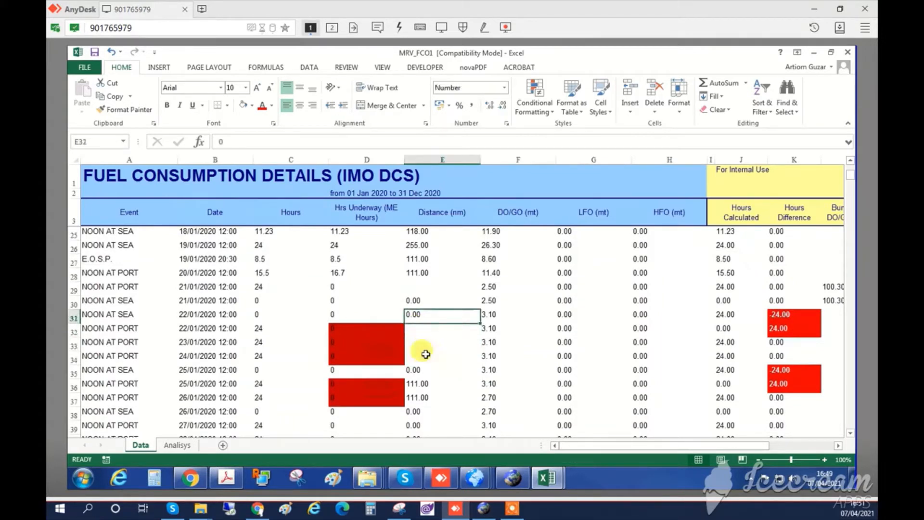
pyautogui.press('Down')
pyautogui.write('0')
pyautogui.press('Return')
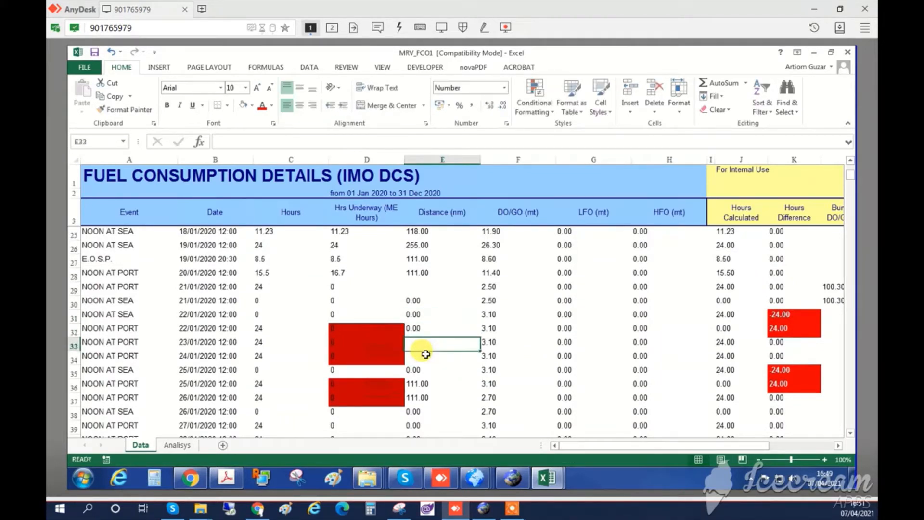
pyautogui.write('0')
pyautogui.press('Return')
pyautogui.write('0')
pyautogui.press('Return')
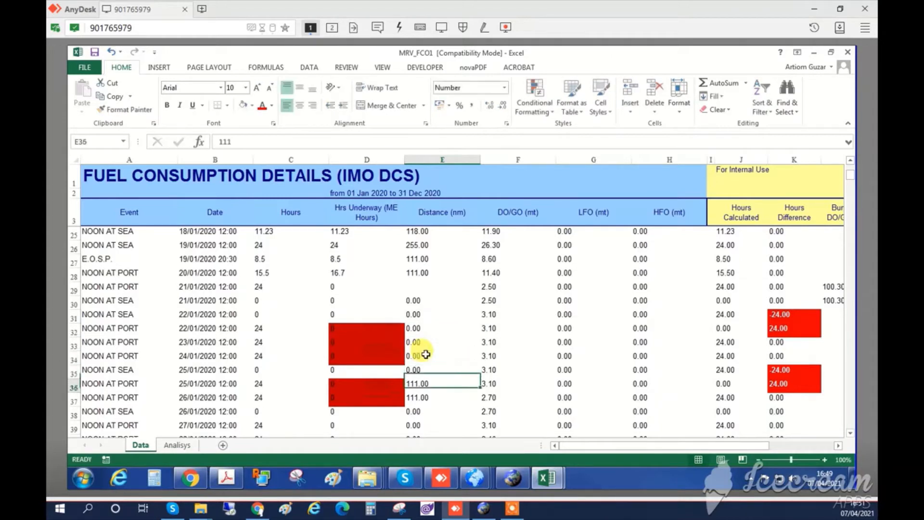
# Step: Set the distance of the NOON AT PORT rows dated 25/01/2020 and 26/01/2020 to 0 nm
pyautogui.press('Down')
pyautogui.press('Down')
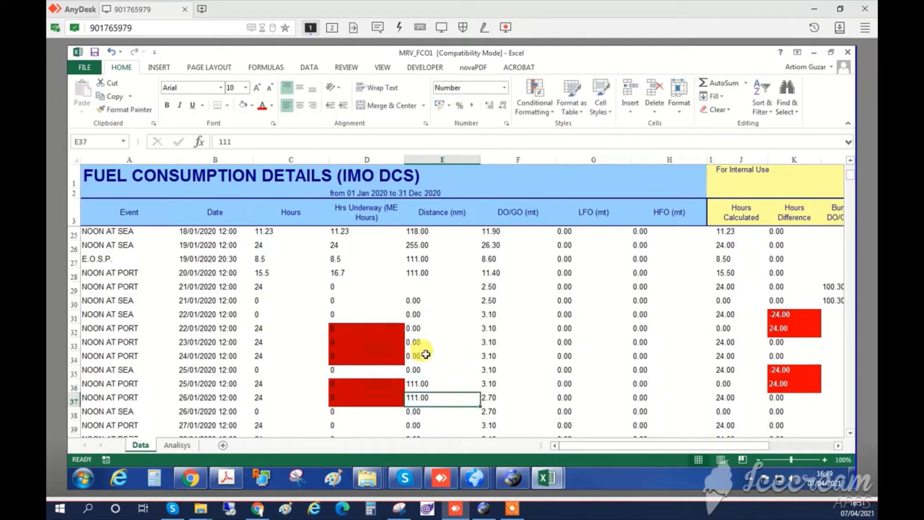
pyautogui.press('Up')
pyautogui.write('0')
pyautogui.press('Return')
pyautogui.write('0')
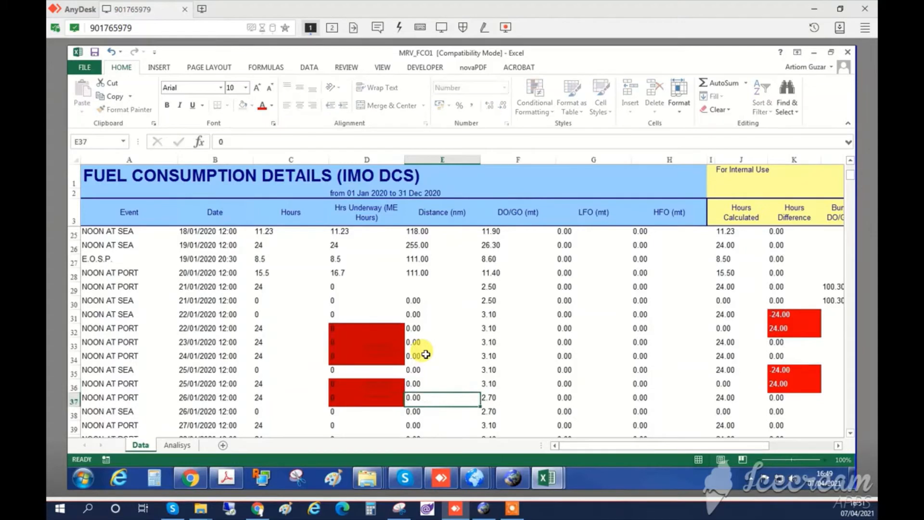
pyautogui.press('Return')
# Step: Replace the red highlight on the underway hours of the 22/01/2020 to 26/01/2020 NOON AT PORT rows with a white fill
pyautogui.moveTo(375, 327); pyautogui.dragTo(366, 400)
pyautogui.click(243, 104)
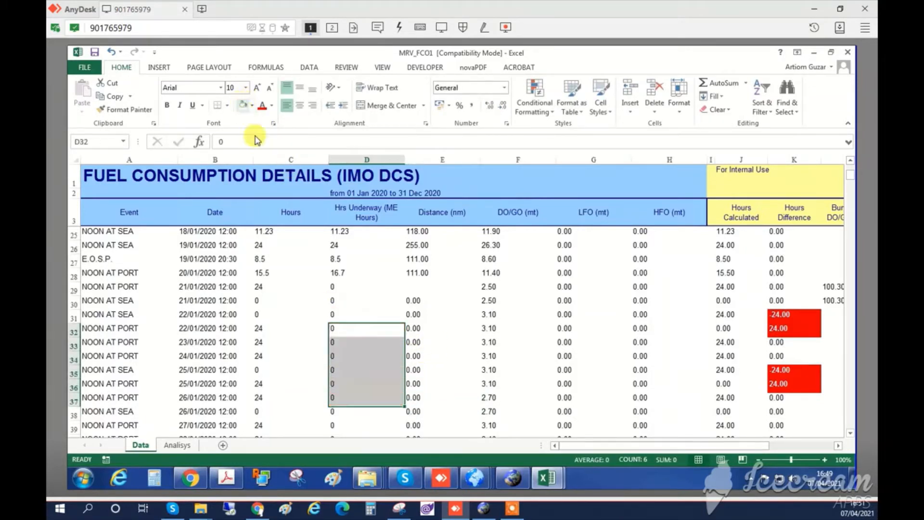
pyautogui.click(300, 341)
# Step: Set the distance of the 29/01/2020 08:30 B.O.S.P. row to 80 nm and replace its red highlight with a white fill
pyautogui.scroll(-2, 309, 369)
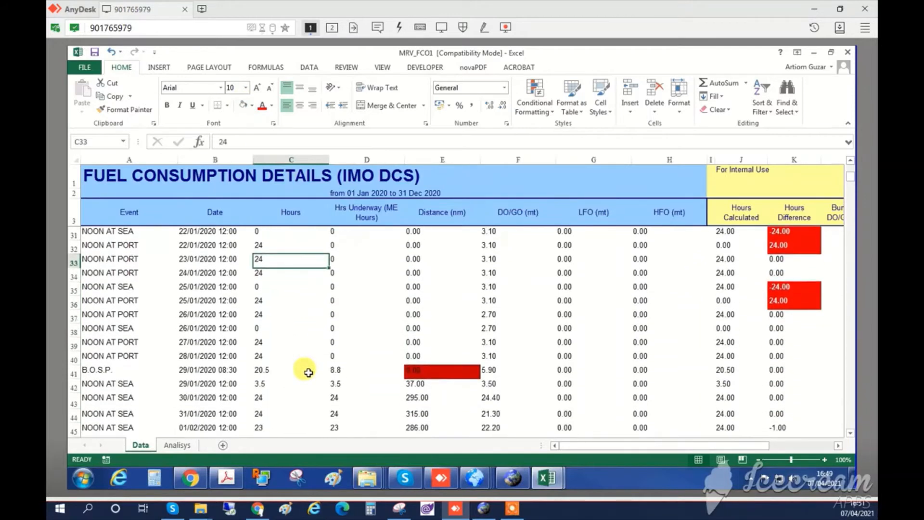
pyautogui.scroll(-1, 308, 372)
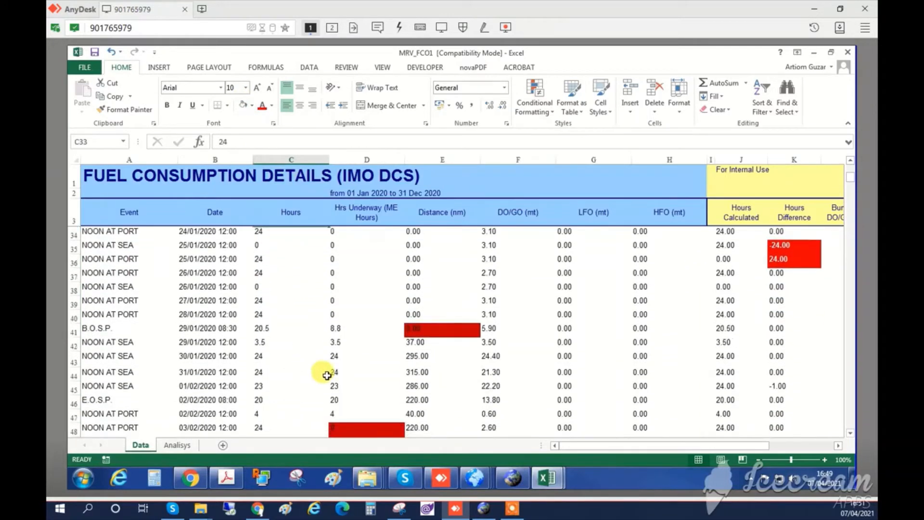
pyautogui.click(347, 330)
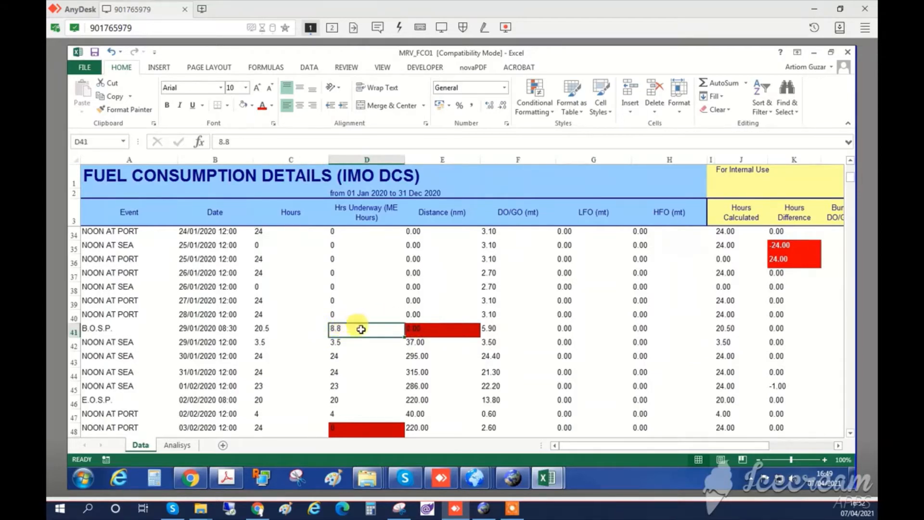
pyautogui.click(437, 329)
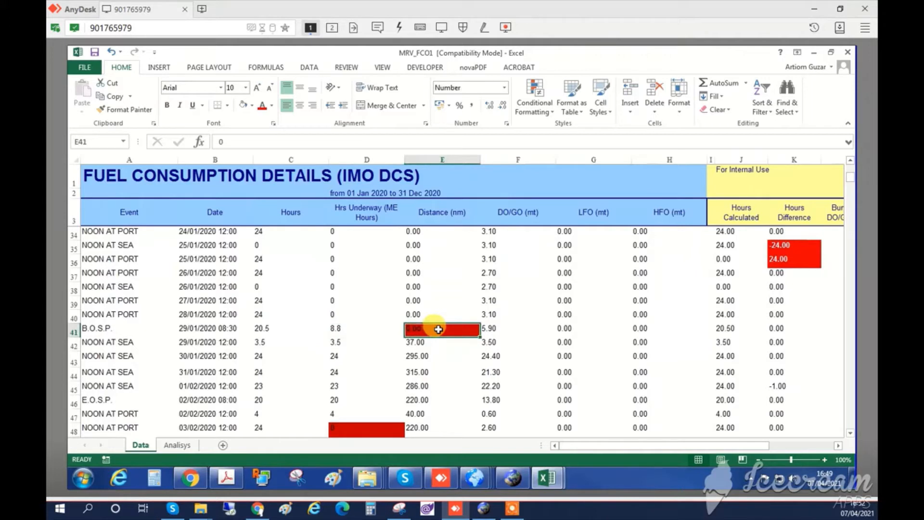
pyautogui.write('80')
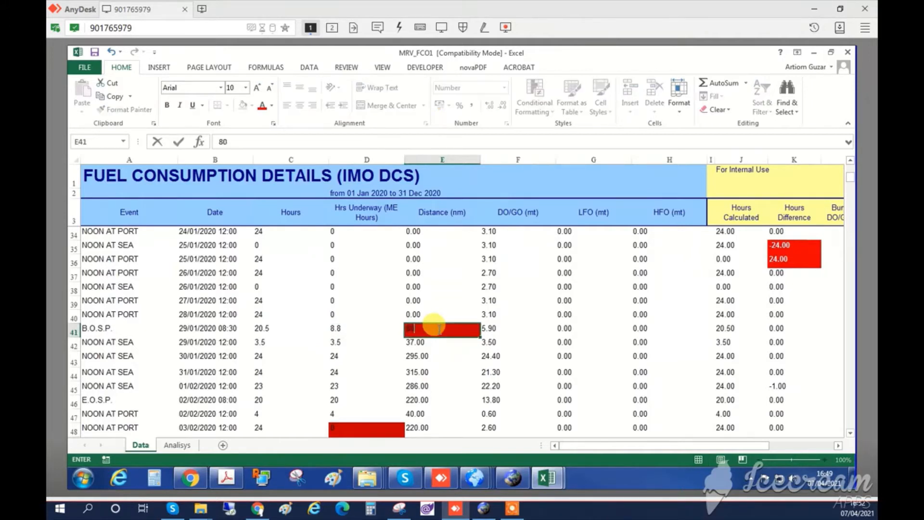
pyautogui.press('Return')
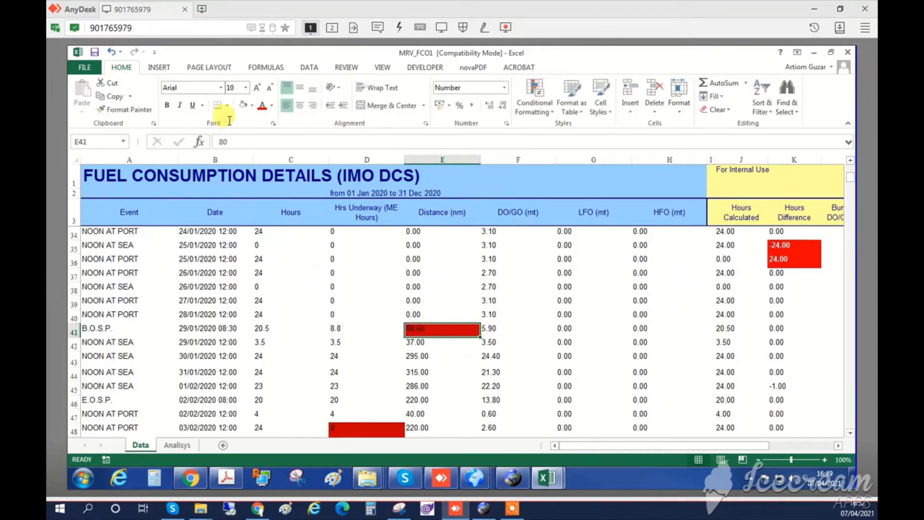
pyautogui.click(243, 109)
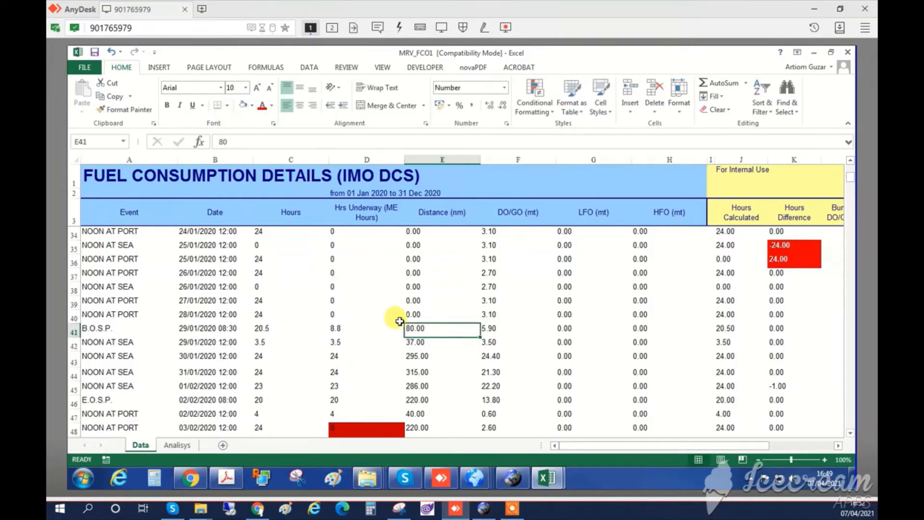
# Step: Set the underway hours of the 07/03/2020 Noon At Port/Canal/River row to 0
pyautogui.scroll(-4, 392, 327)
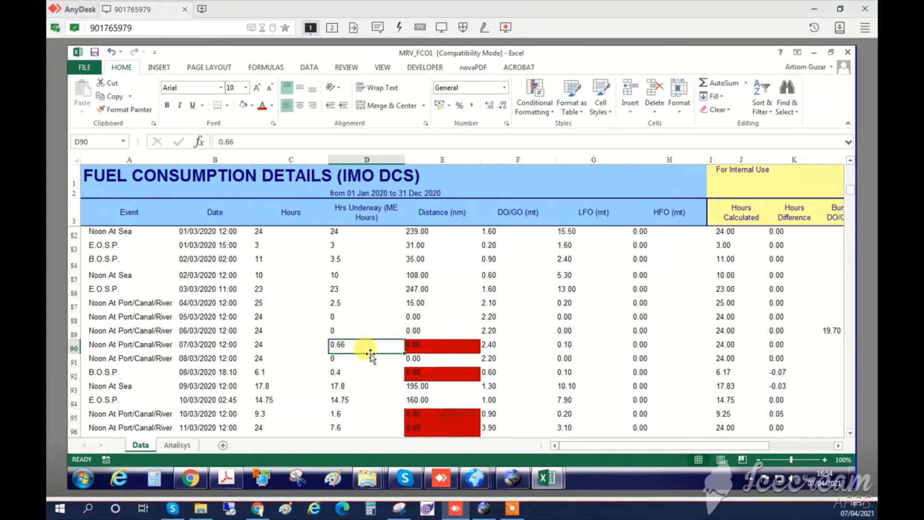
pyautogui.write('0')
pyautogui.press('Return')
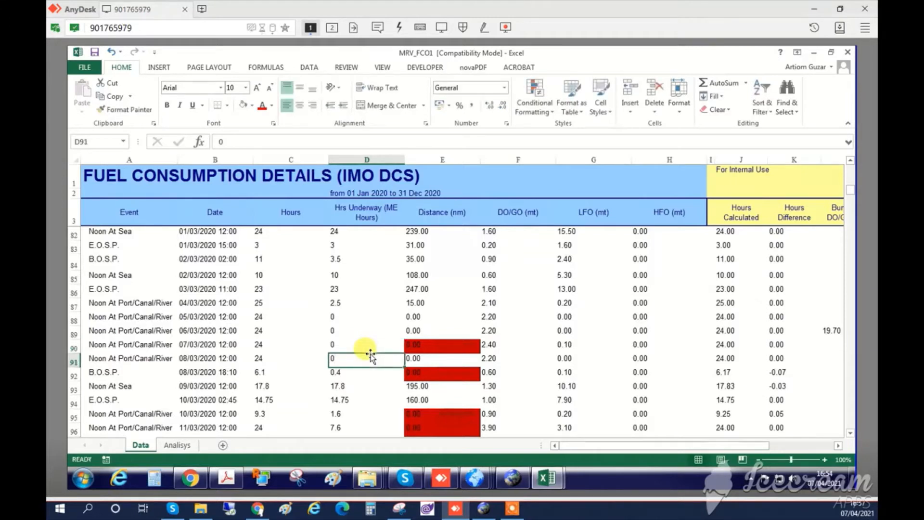
pyautogui.press('Return')
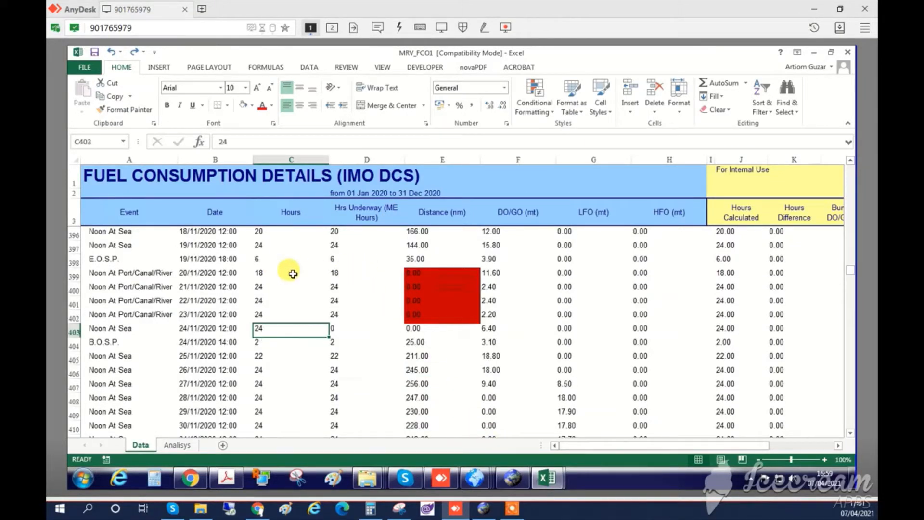
# Step: Set the underway hours of the four Noon At Port/Canal/River rows from 20/11/2020 to 23/11/2020 to 0
pyautogui.moveTo(262, 272); pyautogui.dragTo(417, 313)
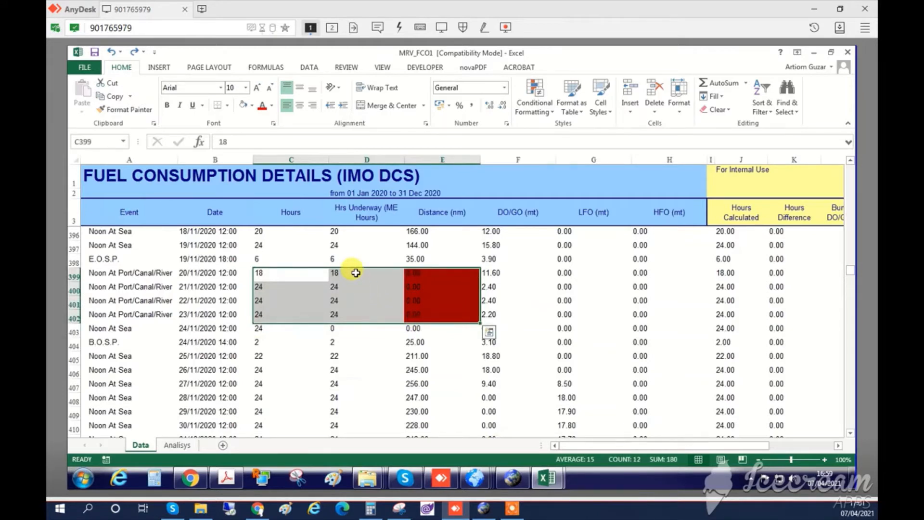
pyautogui.click(356, 273)
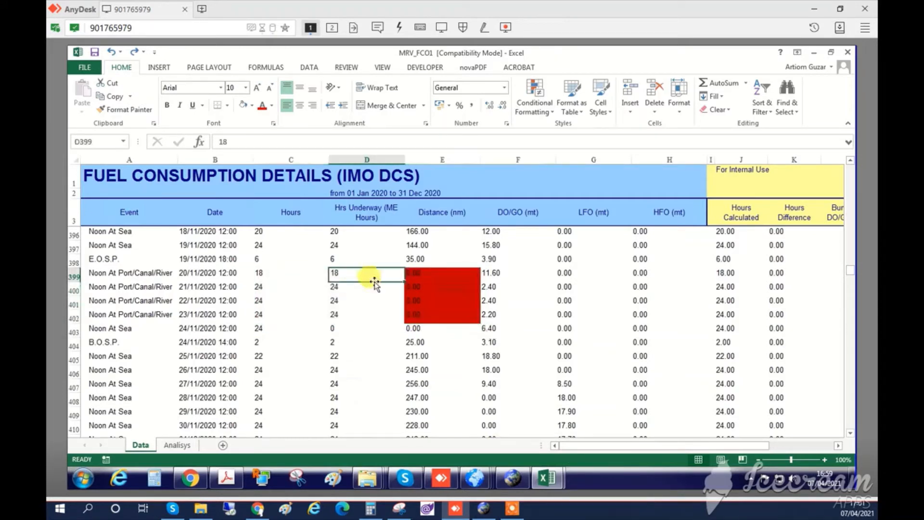
pyautogui.click(260, 276)
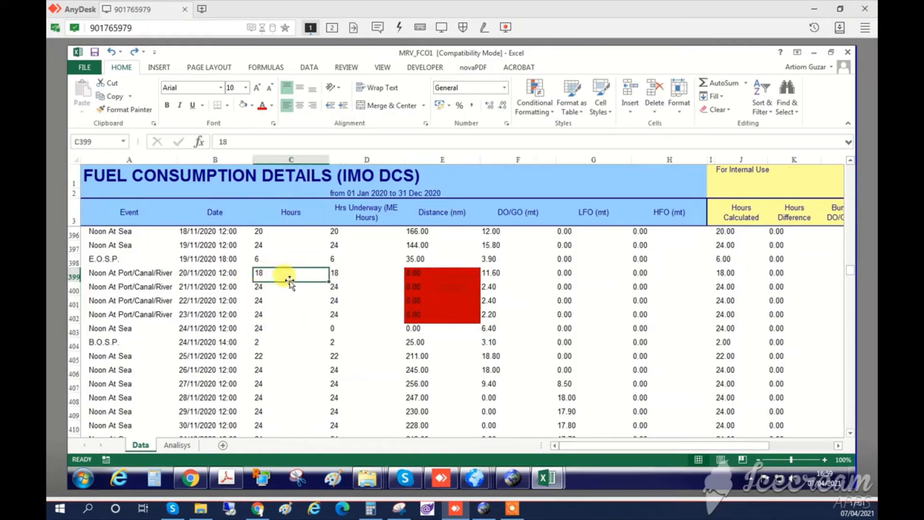
pyautogui.click(343, 280)
pyautogui.write('0')
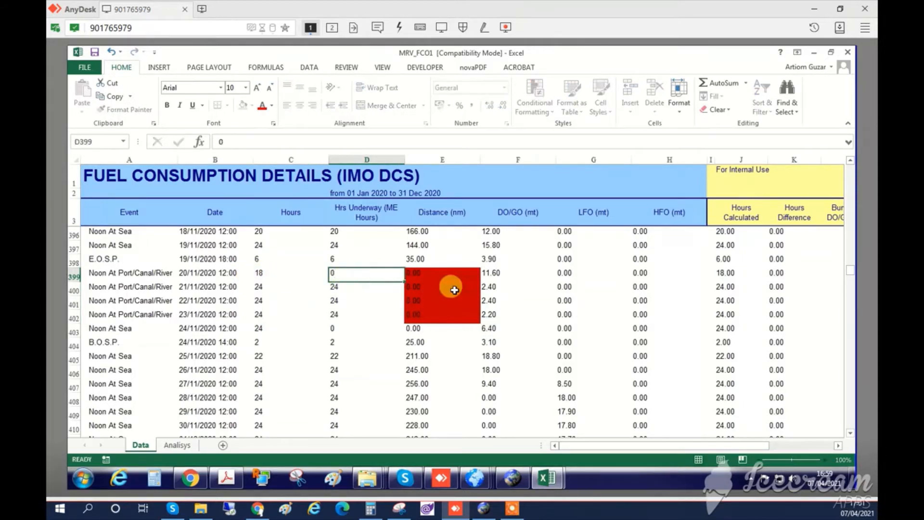
pyautogui.press('Return')
pyautogui.write('0')
pyautogui.press('Return')
pyautogui.write('0')
pyautogui.press('Return')
pyautogui.write('0')
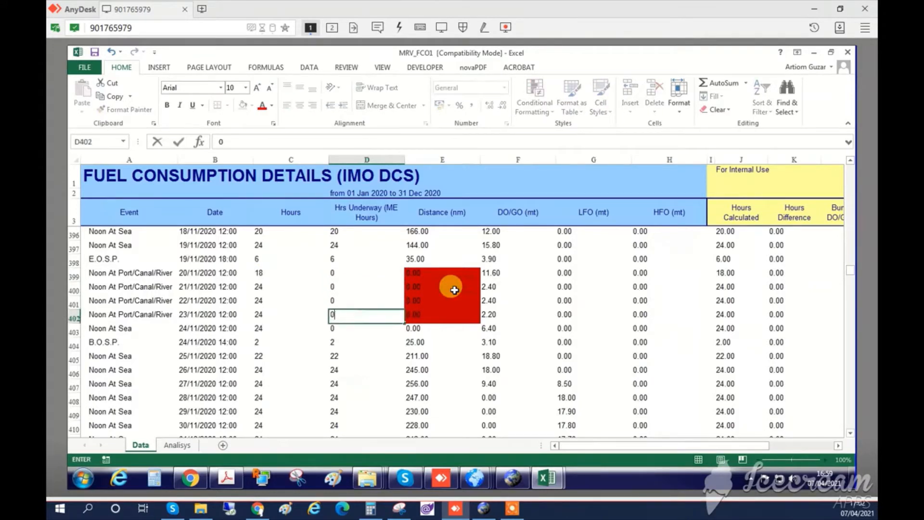
pyautogui.press('Return')
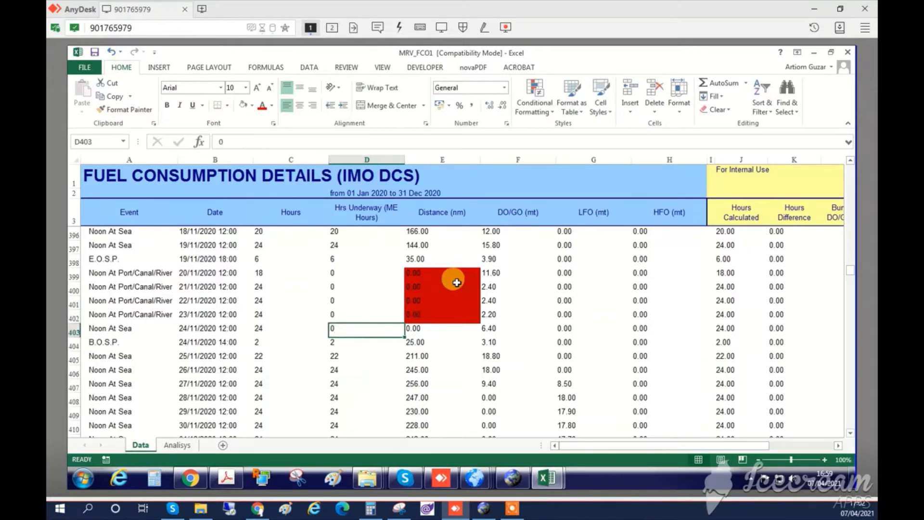
# Step: Replace the red highlight on the distances of the 20/11/2020 to 23/11/2020 rows with a white fill and recheck the values through 24/11/2020
pyautogui.moveTo(436, 275); pyautogui.dragTo(436, 316)
pyautogui.click(240, 106)
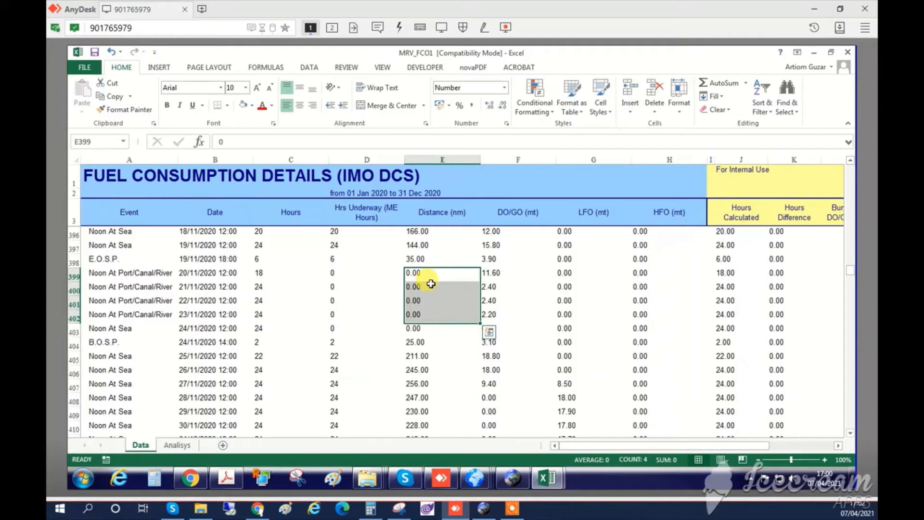
pyautogui.click(431, 284)
pyautogui.click(433, 277)
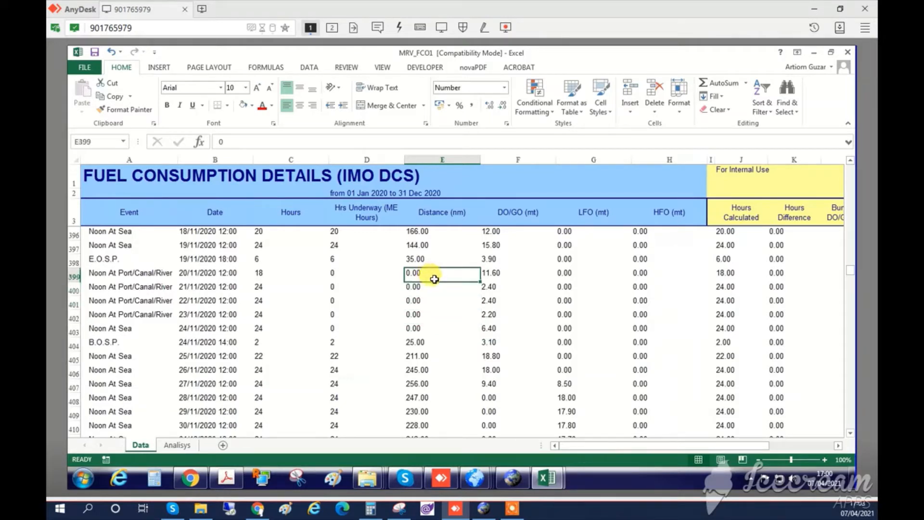
pyautogui.click(433, 286)
pyautogui.click(433, 301)
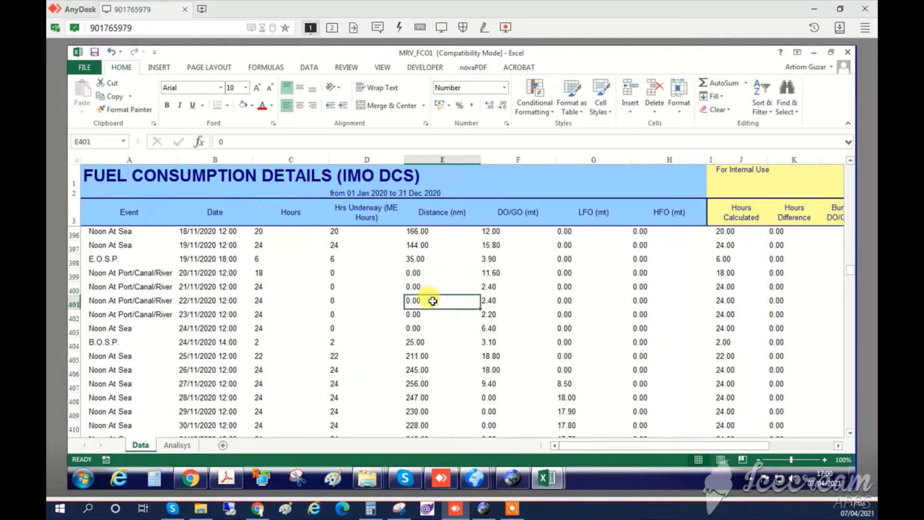
pyautogui.click(430, 314)
pyautogui.click(429, 328)
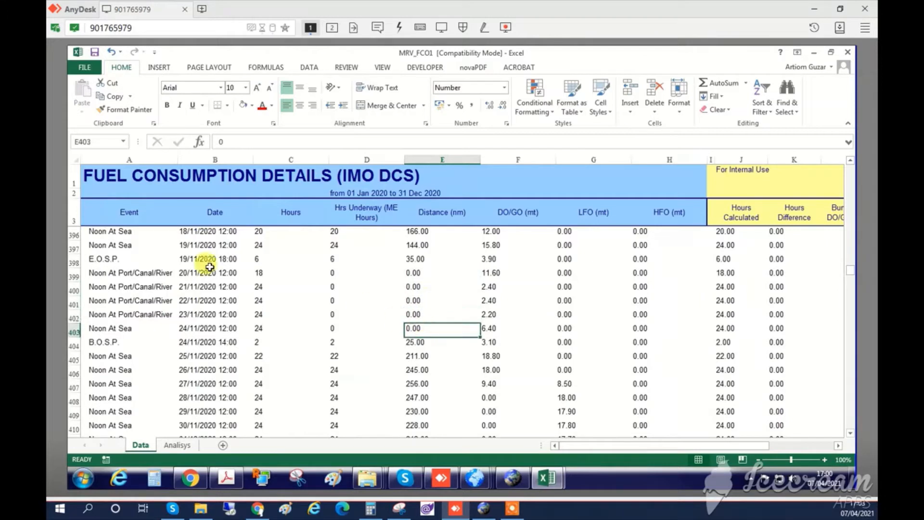
pyautogui.click(108, 183)
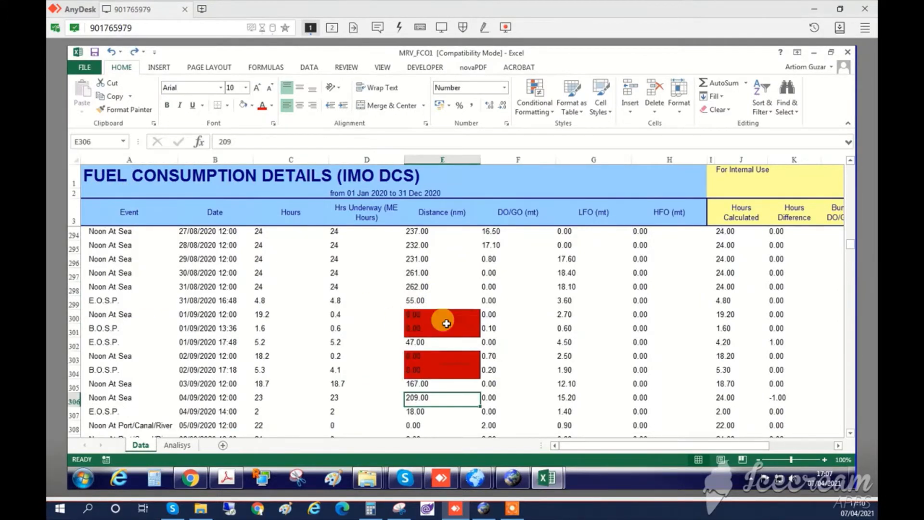
# Step: Check the red-flagged distances of the 01/09/2020 and 02/09/2020 rows against the matching entries and remarks in Daily Vessel Reports
pyautogui.click(437, 373)
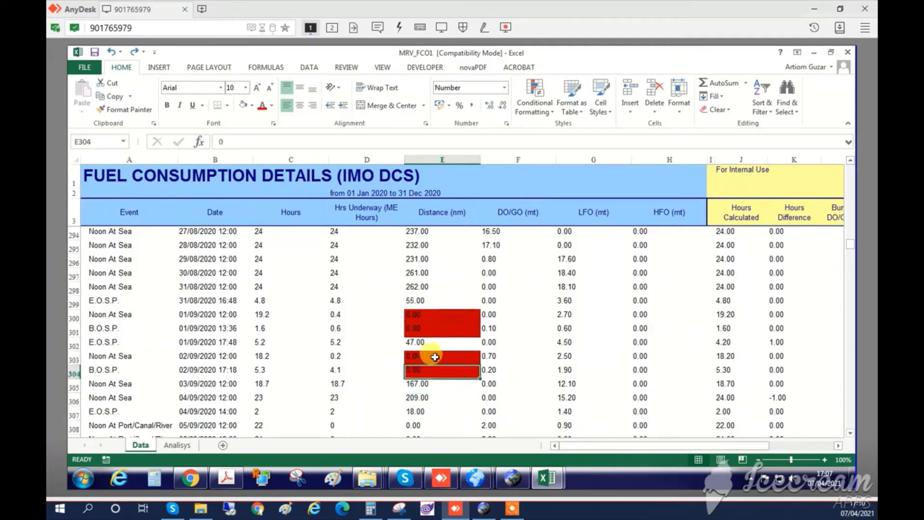
pyautogui.click(424, 328)
pyautogui.click(424, 317)
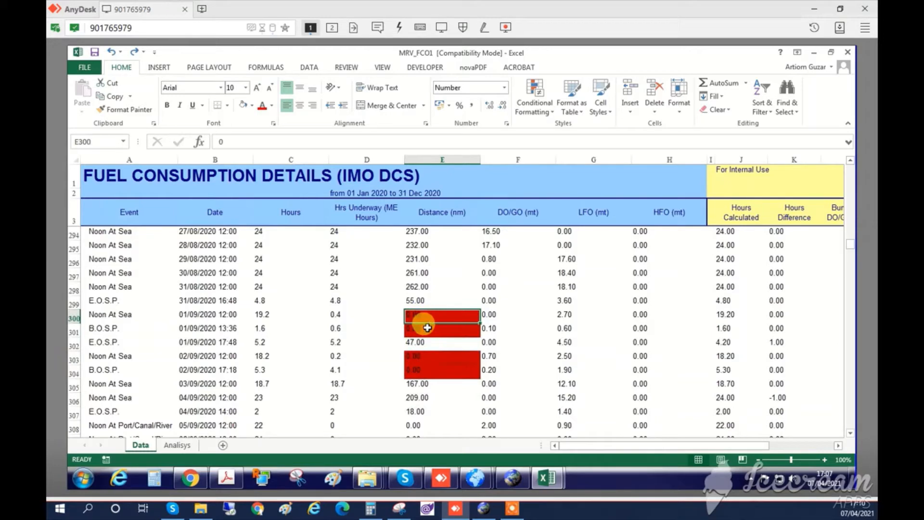
pyautogui.moveTo(484, 478)
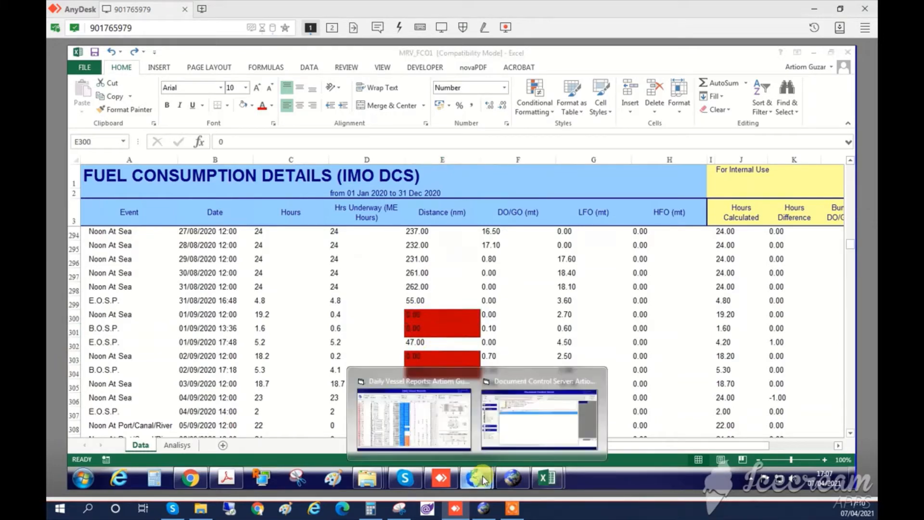
pyautogui.click(420, 407)
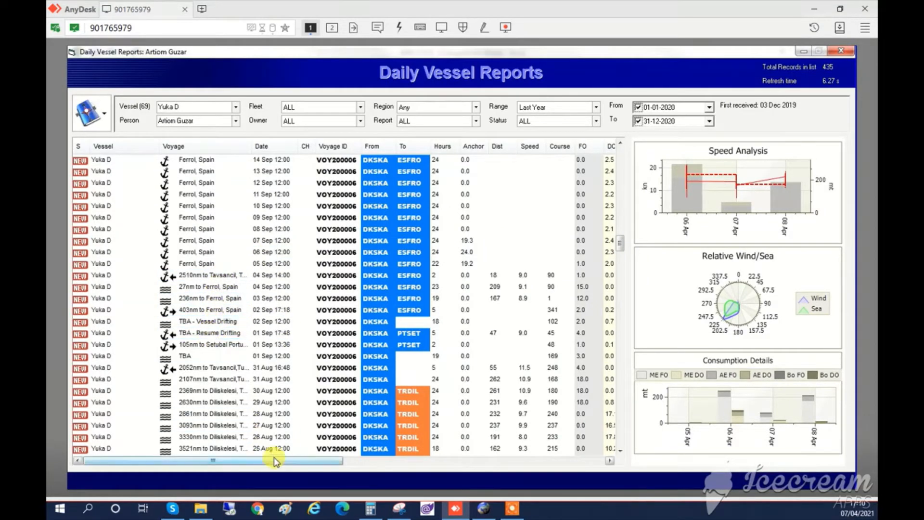
pyautogui.moveTo(275, 461); pyautogui.dragTo(541, 466)
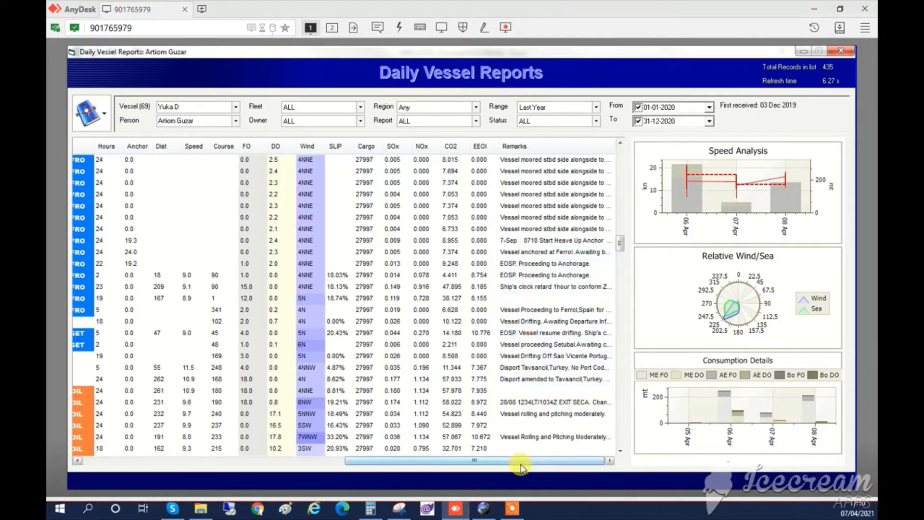
pyautogui.moveTo(511, 462); pyautogui.dragTo(299, 463)
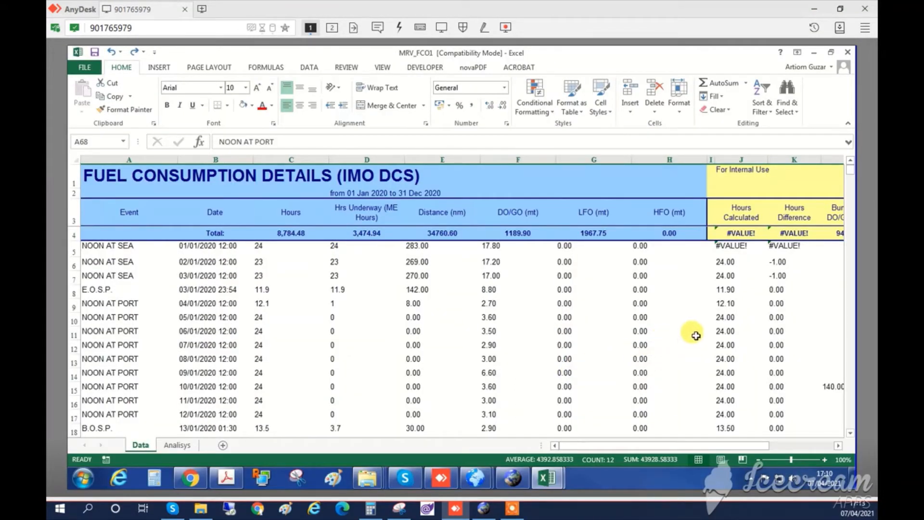
# Step: In the Excel fuel consumption details, inspect the calculated hours behind the red-flagged hours difference of the 22/01/2020 NOON AT SEA row
pyautogui.click(711, 332)
pyautogui.scroll(-2, 739, 354)
pyautogui.scroll(-4, 740, 365)
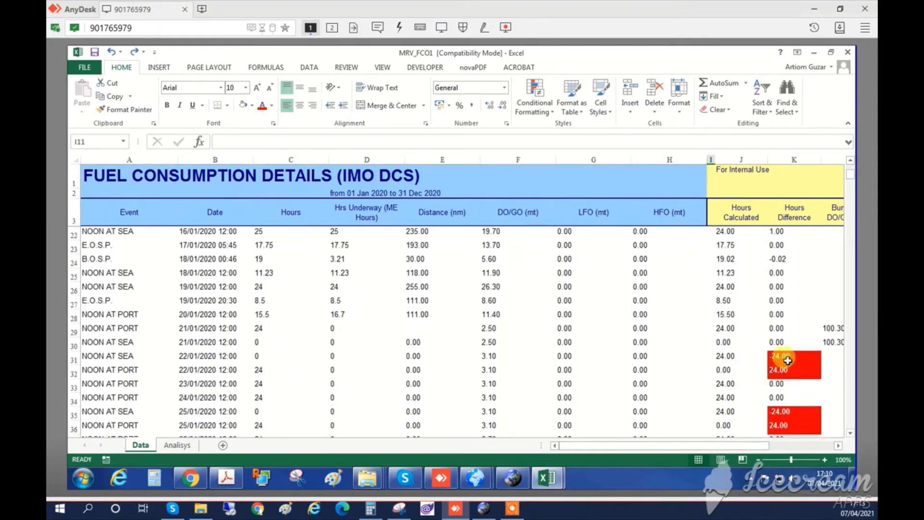
pyautogui.click(736, 357)
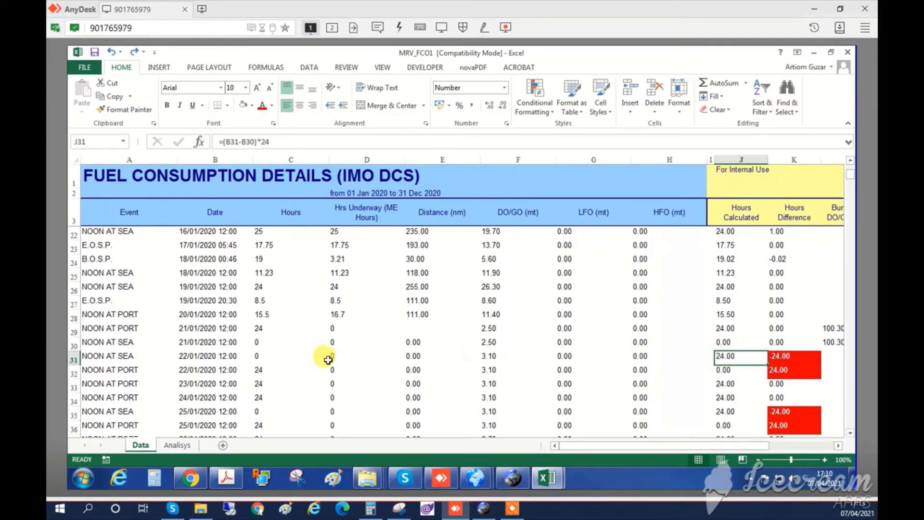
# Step: Compare the dates, reported hours, calculated hours, hours difference and fuel figures of the two flagged 22/01/2020 entries in rows 31 and 32
pyautogui.click(268, 358)
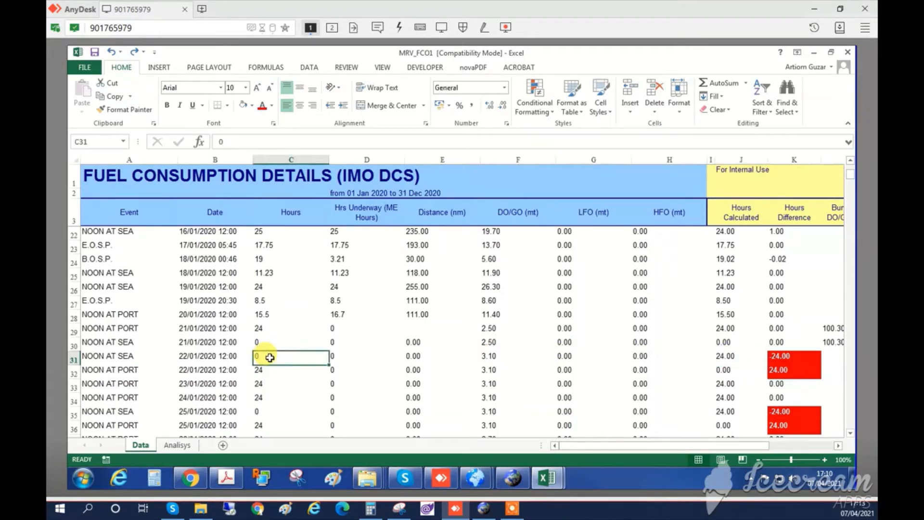
pyautogui.click(730, 358)
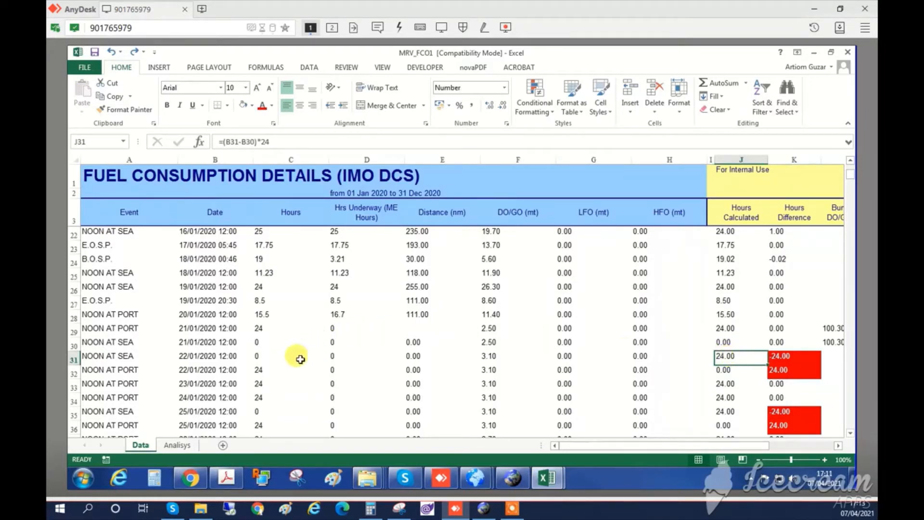
pyautogui.click(272, 358)
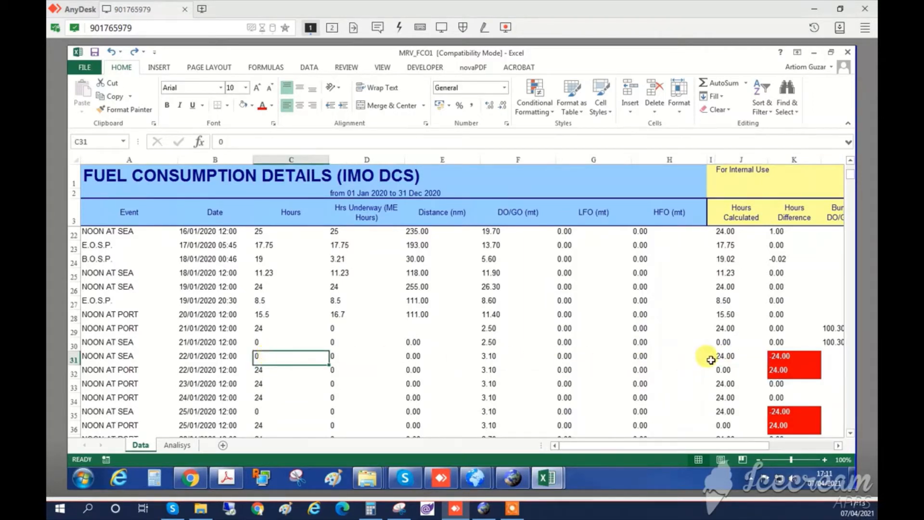
pyautogui.click(727, 358)
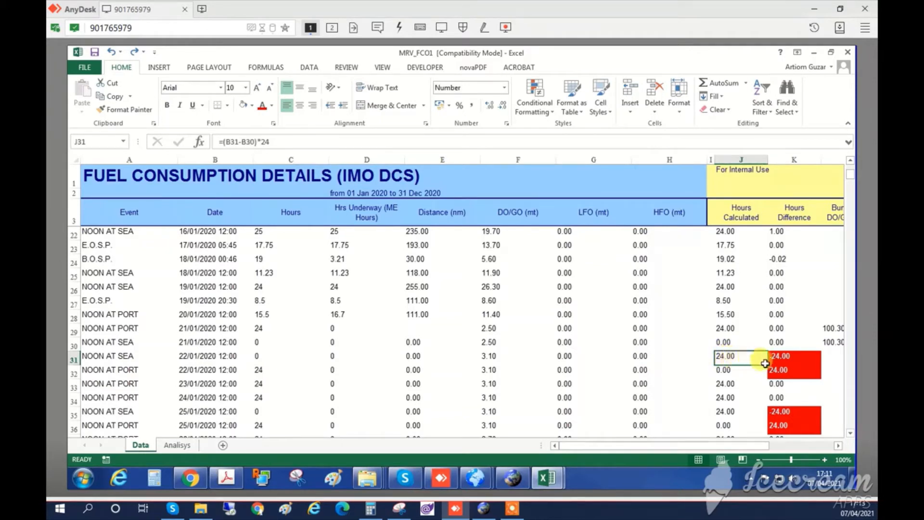
pyautogui.click(789, 358)
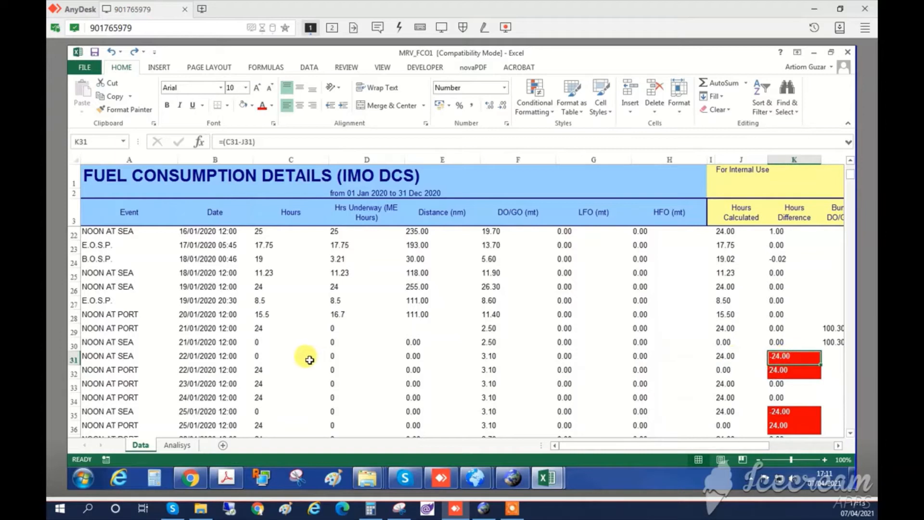
pyautogui.click(207, 370)
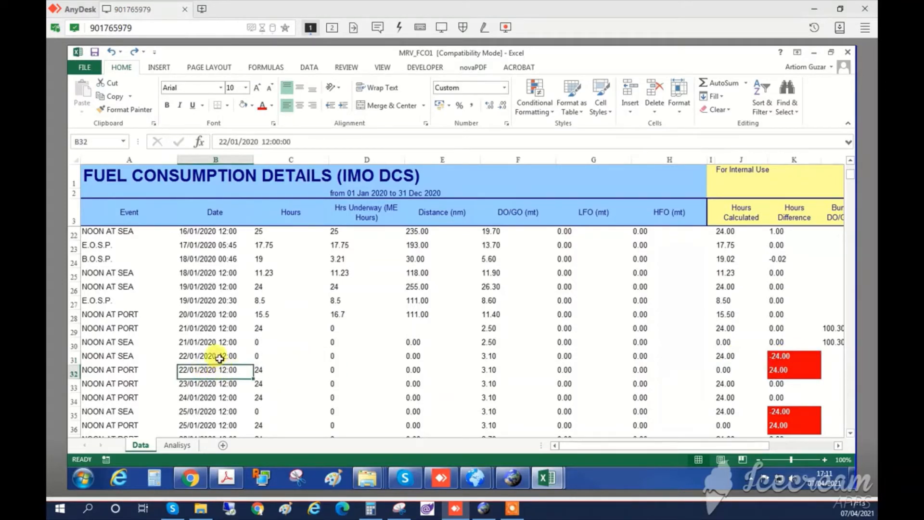
pyautogui.click(219, 357)
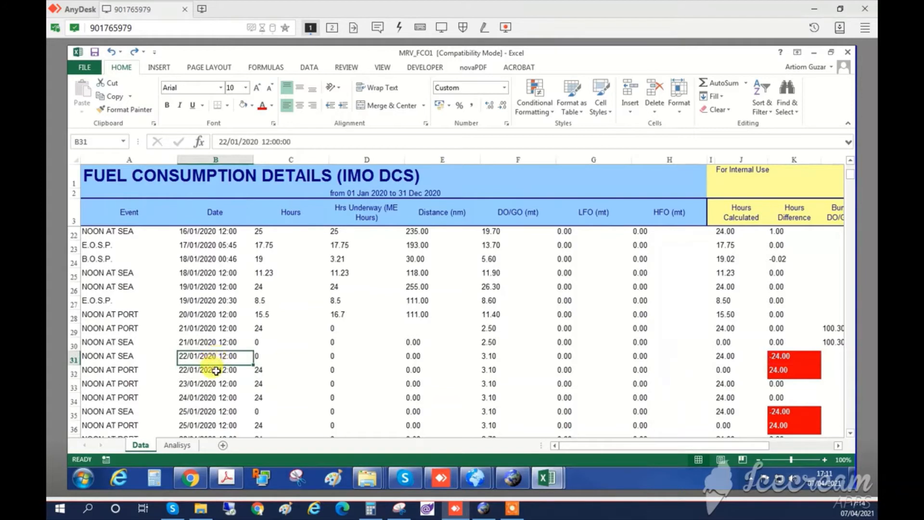
pyautogui.click(215, 372)
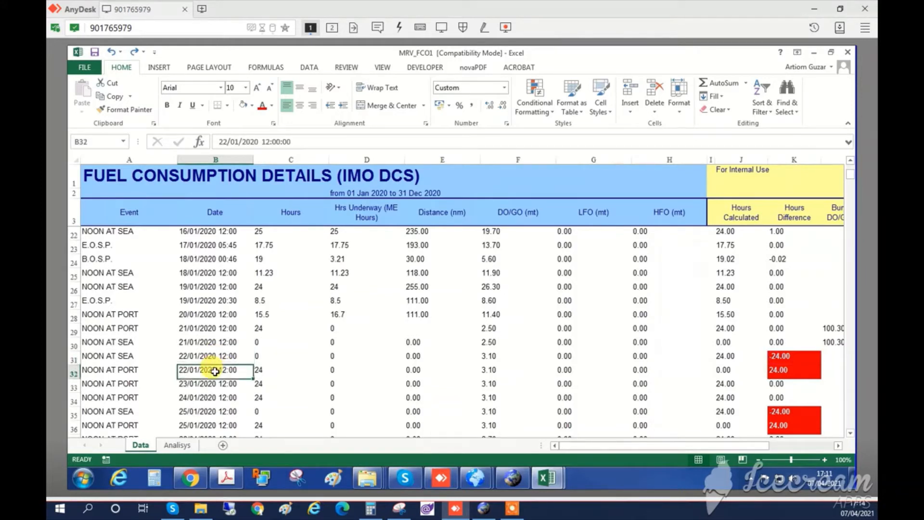
pyautogui.click(265, 372)
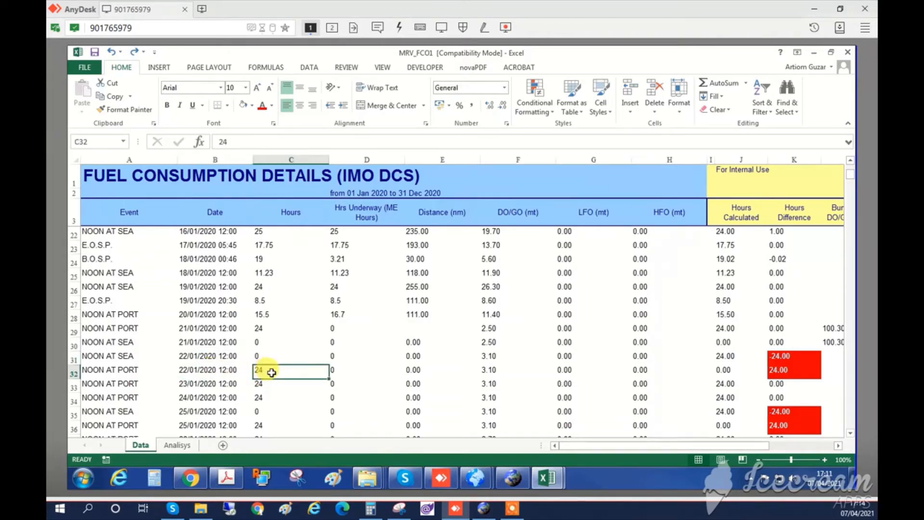
pyautogui.click(298, 359)
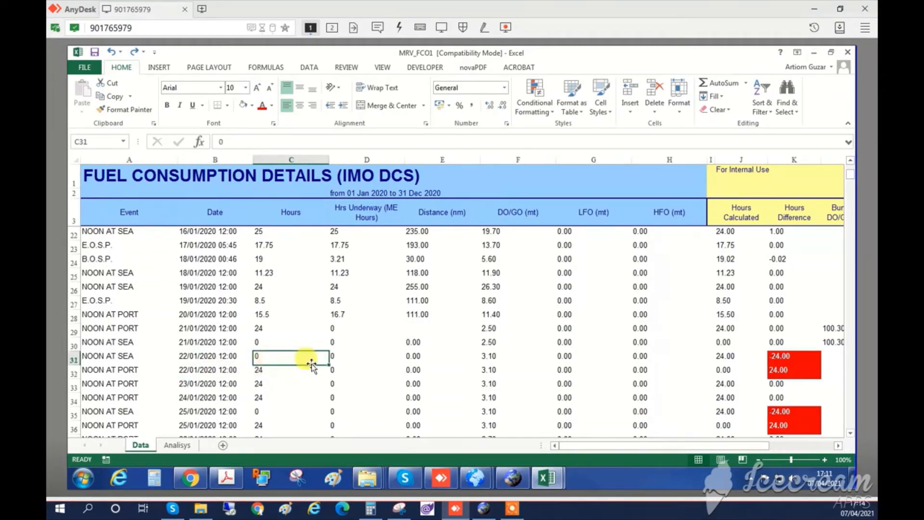
pyautogui.moveTo(413, 356); pyautogui.dragTo(644, 372)
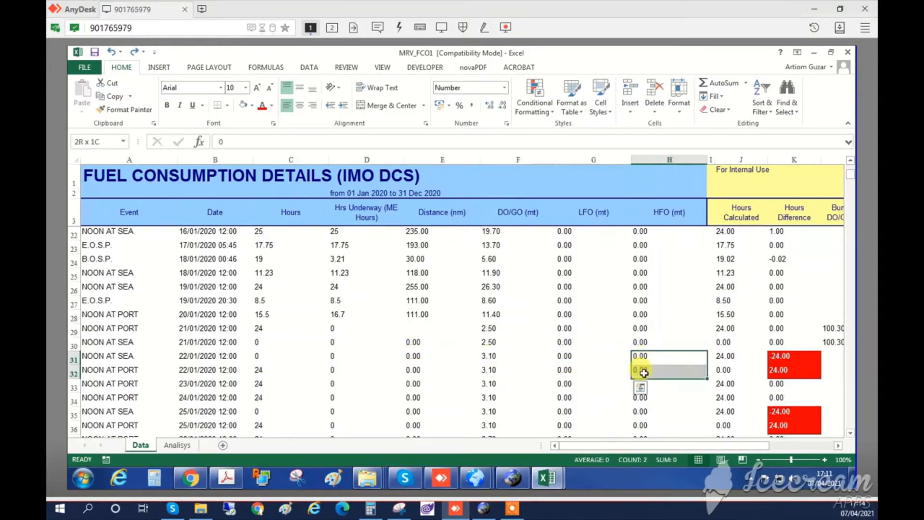
pyautogui.moveTo(719, 357); pyautogui.dragTo(722, 370)
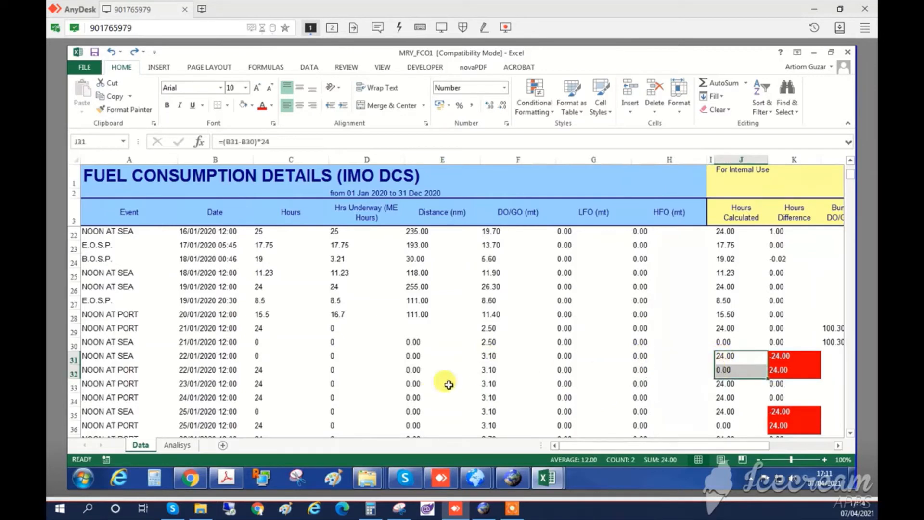
# Step: Delete the duplicate NOON AT SEA row dated 22/01/2020 from the Data sheet
pyautogui.click(71, 358)
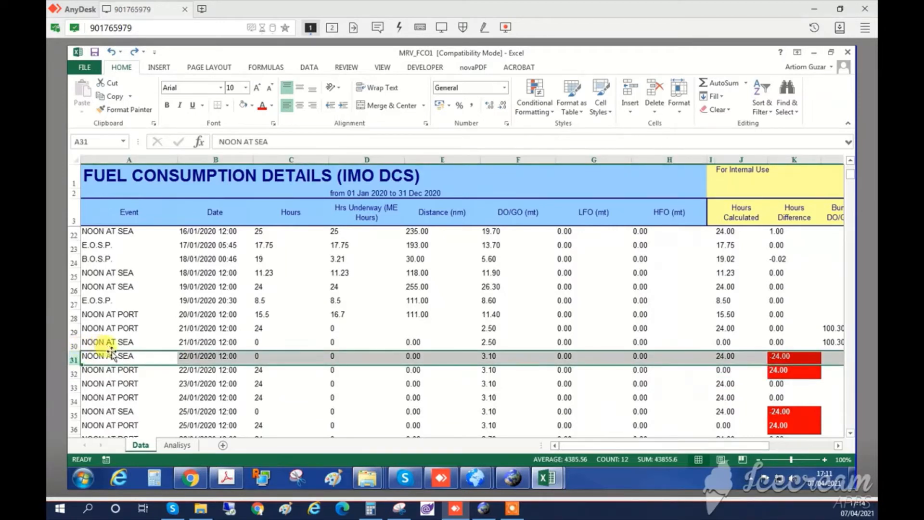
pyautogui.click(654, 91)
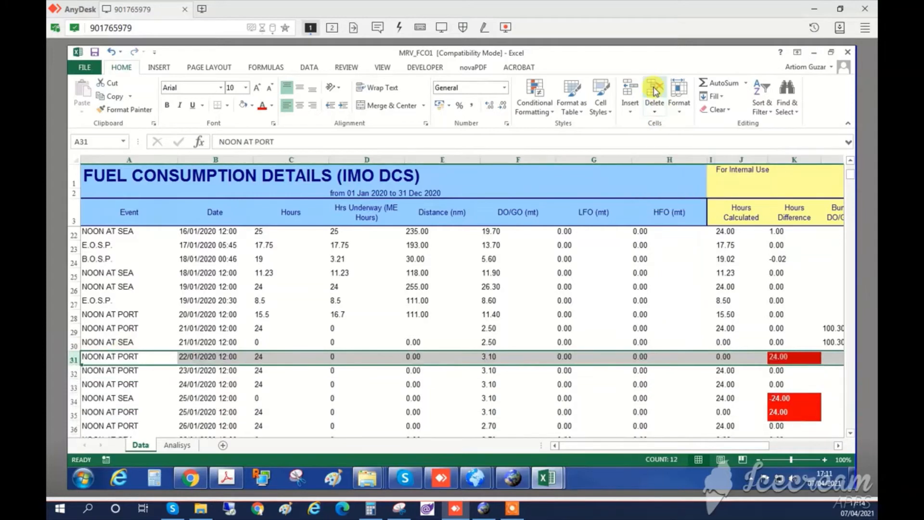
pyautogui.click(550, 332)
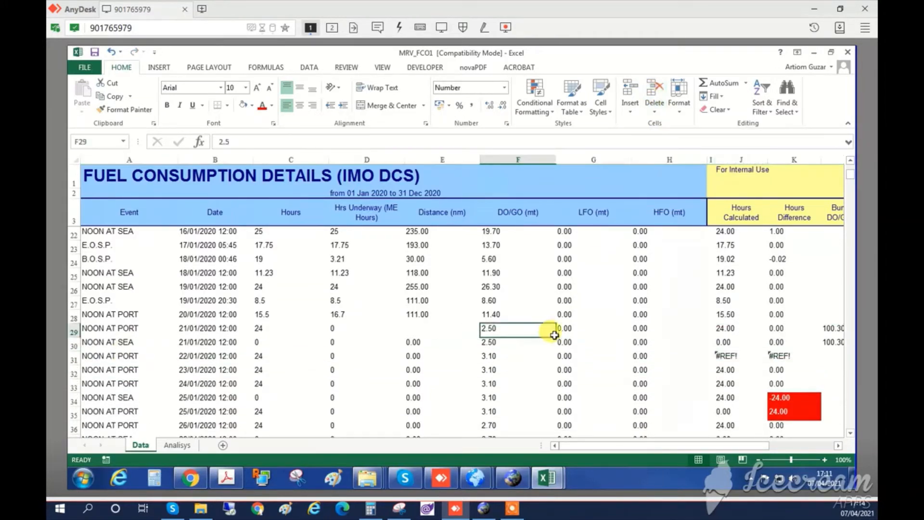
# Step: Repair the broken formulas in row 31 by filling the Hours Calculated and Hours Difference formulas down from J30:K30
pyautogui.click(727, 343)
pyautogui.click(737, 360)
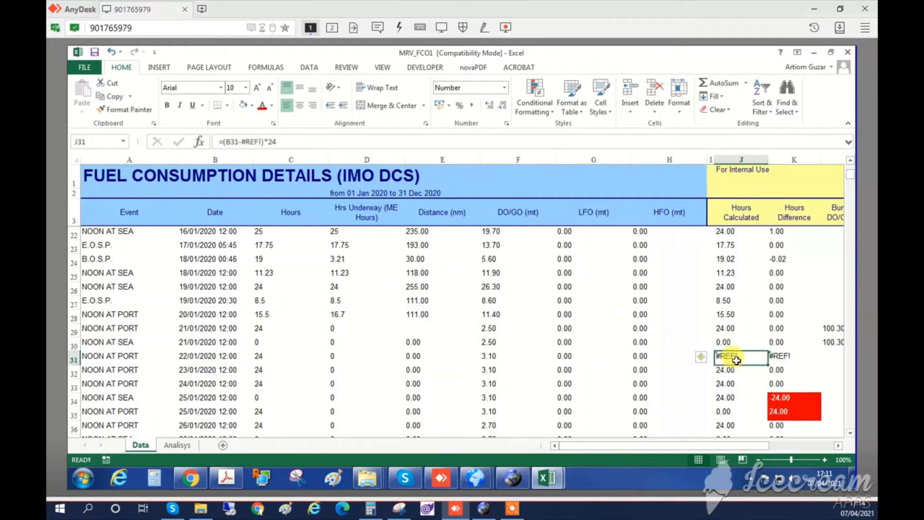
pyautogui.click(738, 343)
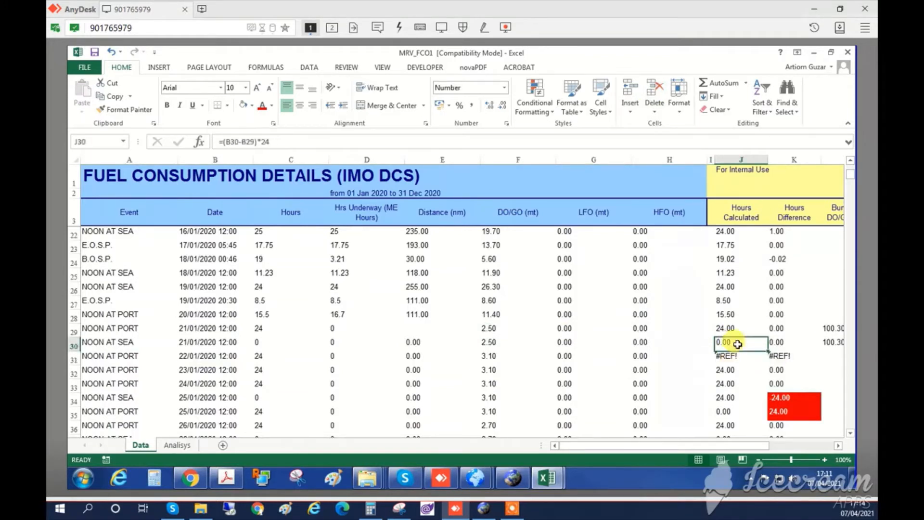
pyautogui.moveTo(736, 343); pyautogui.dragTo(777, 344)
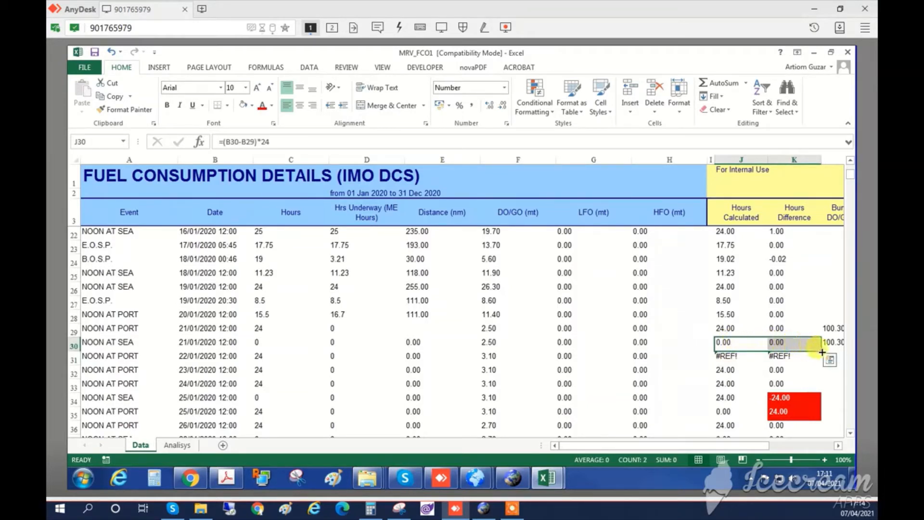
pyautogui.moveTo(821, 351); pyautogui.dragTo(824, 360)
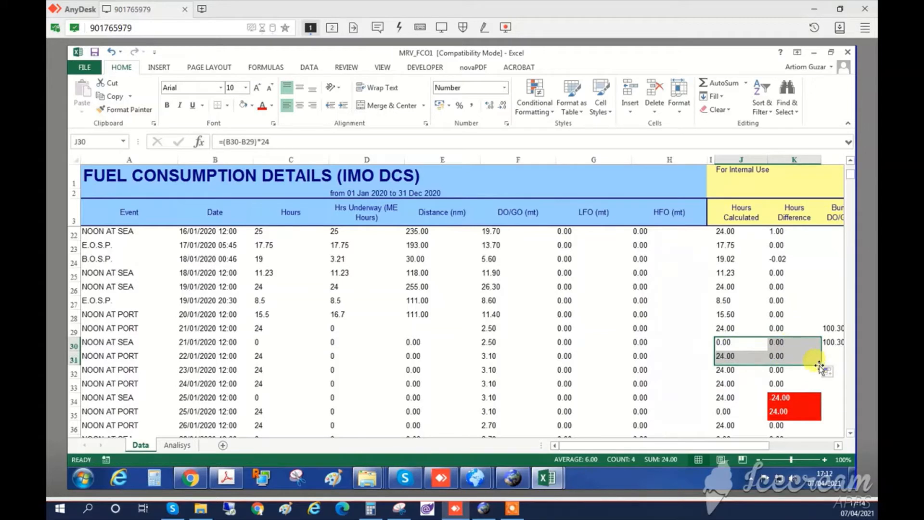
pyautogui.click(594, 369)
# Step: Delete the duplicate NOON AT SEA row dated 25/01/2020 and fill the Hours Calculated and Hours Difference formulas from J33:K33 down to row 34
pyautogui.scroll(-1, 594, 369)
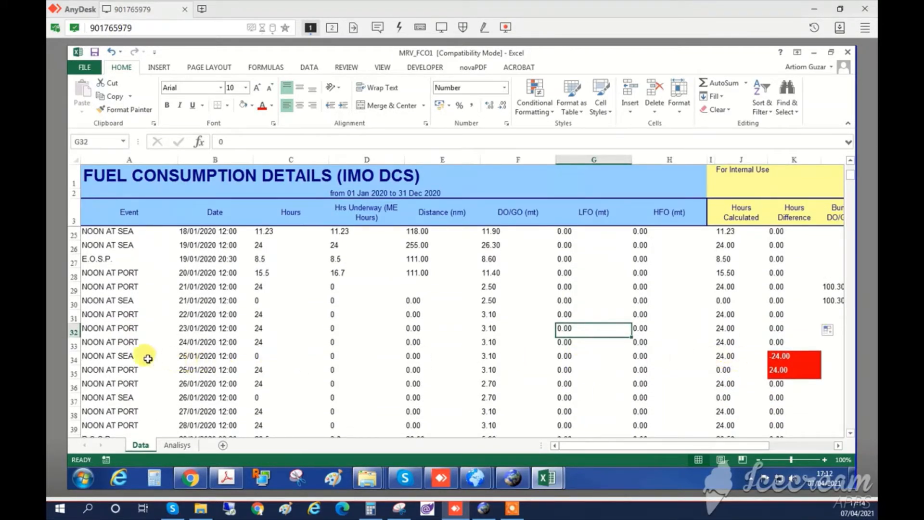
pyautogui.moveTo(65, 358); pyautogui.dragTo(67, 368)
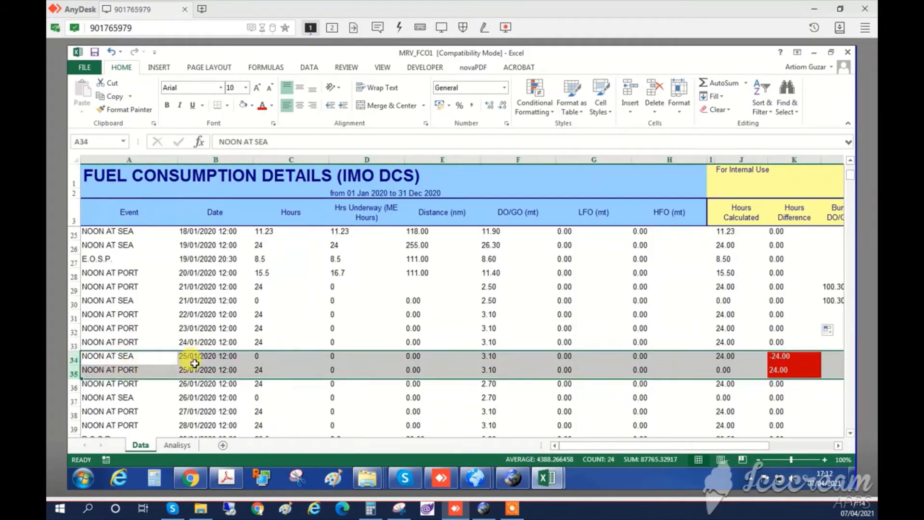
pyautogui.click(268, 356)
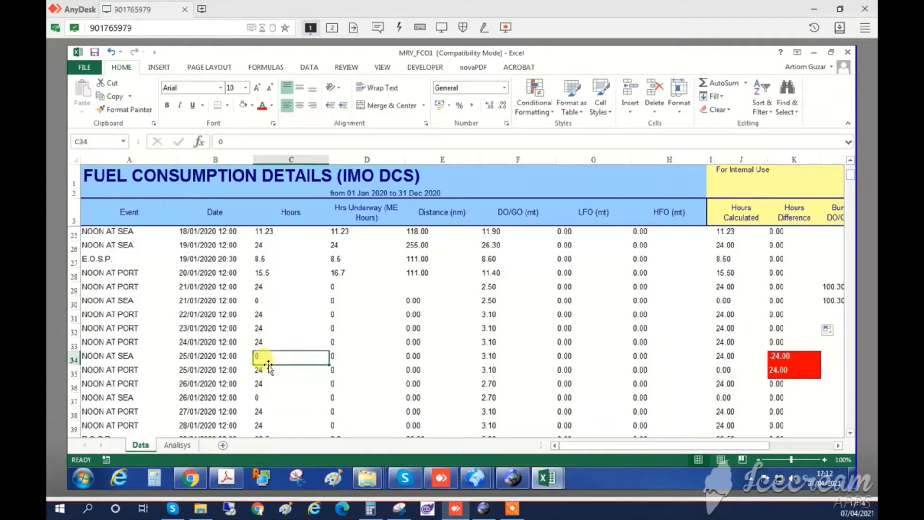
pyautogui.click(269, 371)
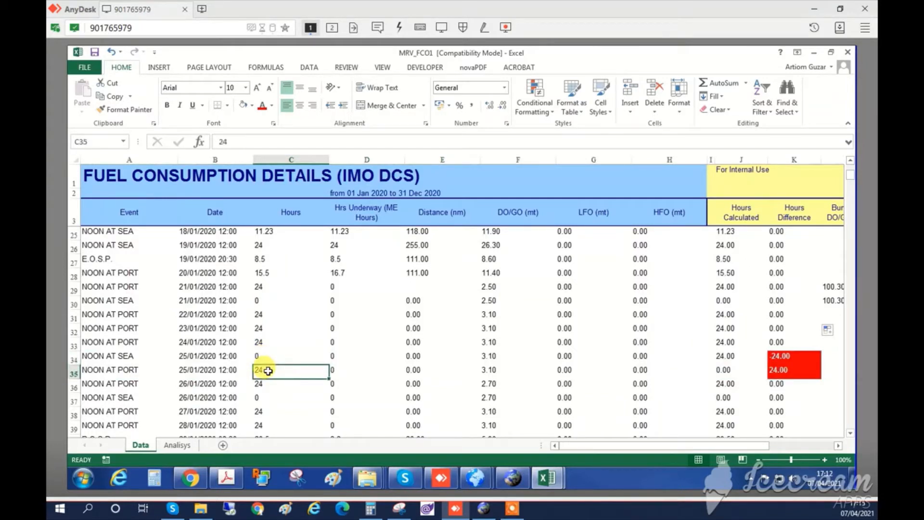
pyautogui.click(209, 344)
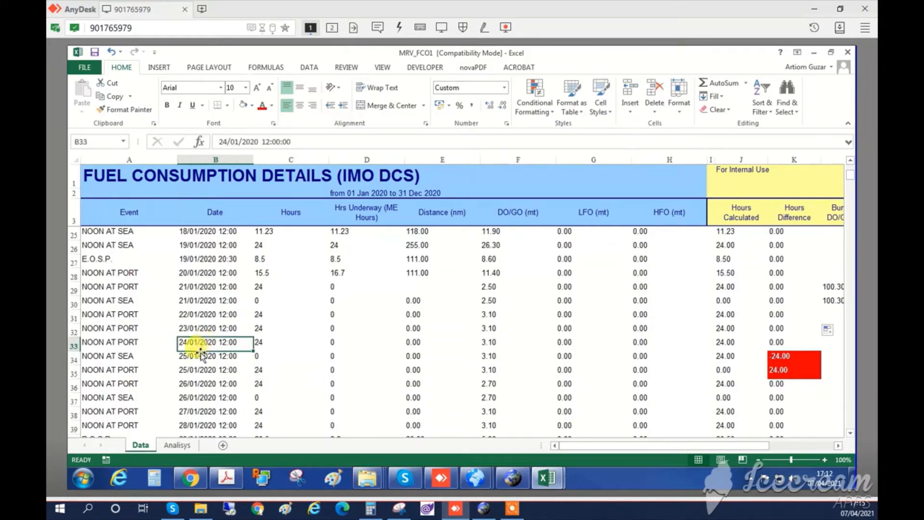
pyautogui.click(70, 359)
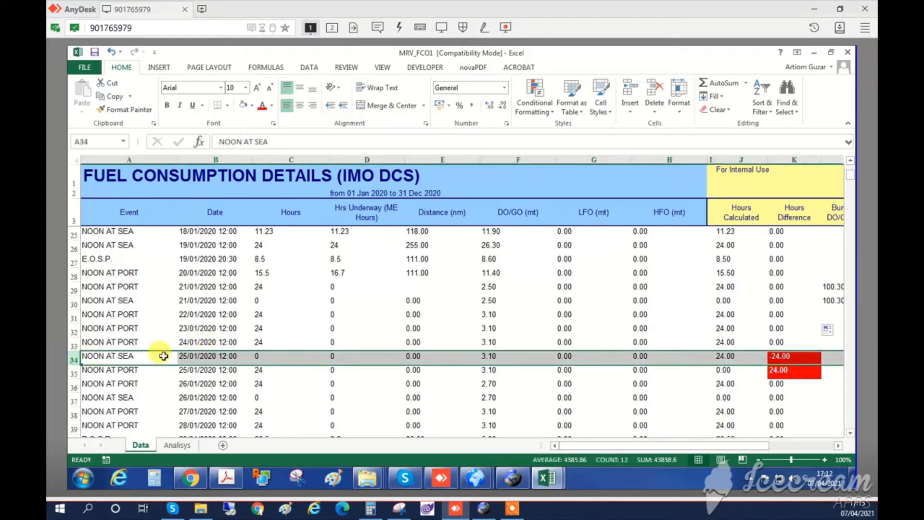
pyautogui.click(653, 89)
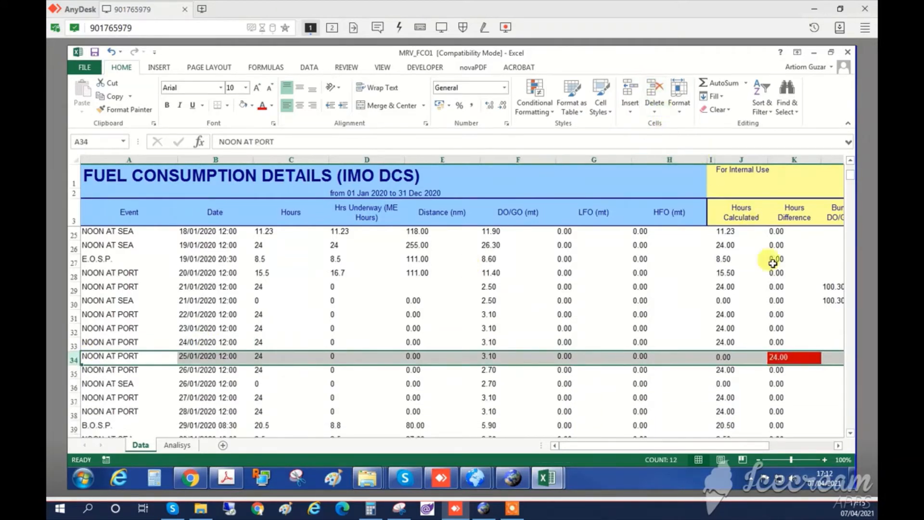
pyautogui.click(756, 343)
pyautogui.moveTo(770, 343); pyautogui.dragTo(807, 368)
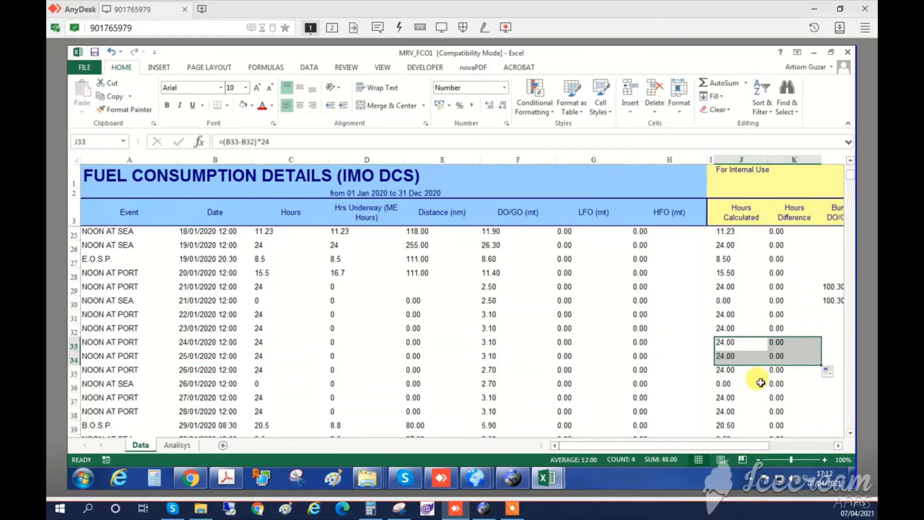
# Step: Examine the flagged NOON AT PORT entry dated 08/02/2020, comparing its hours, calculated hours and date with the preceding E.O.S.P. entry
pyautogui.scroll(-6, 768, 380)
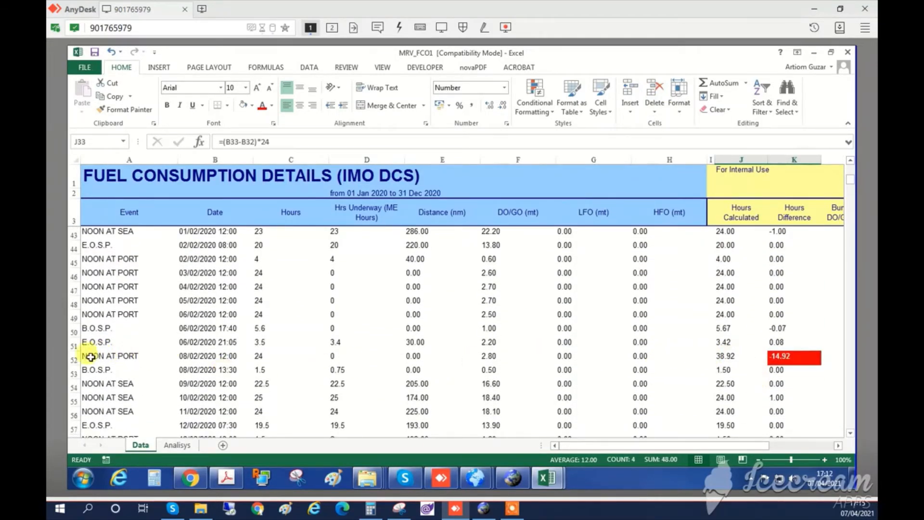
pyautogui.click(68, 359)
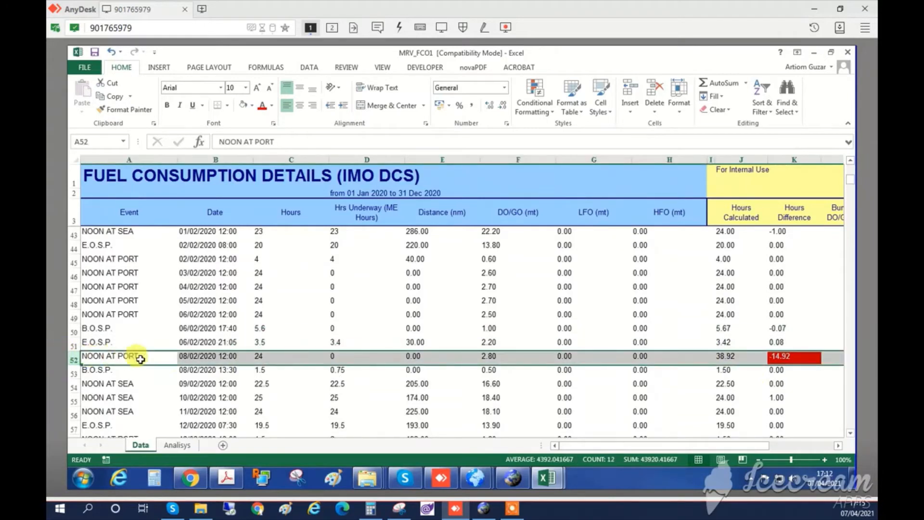
pyautogui.click(274, 358)
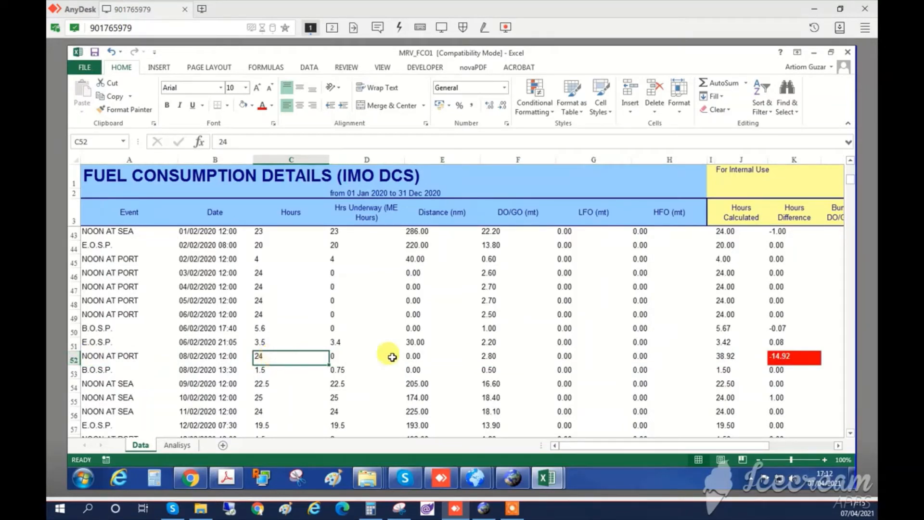
pyautogui.click(735, 359)
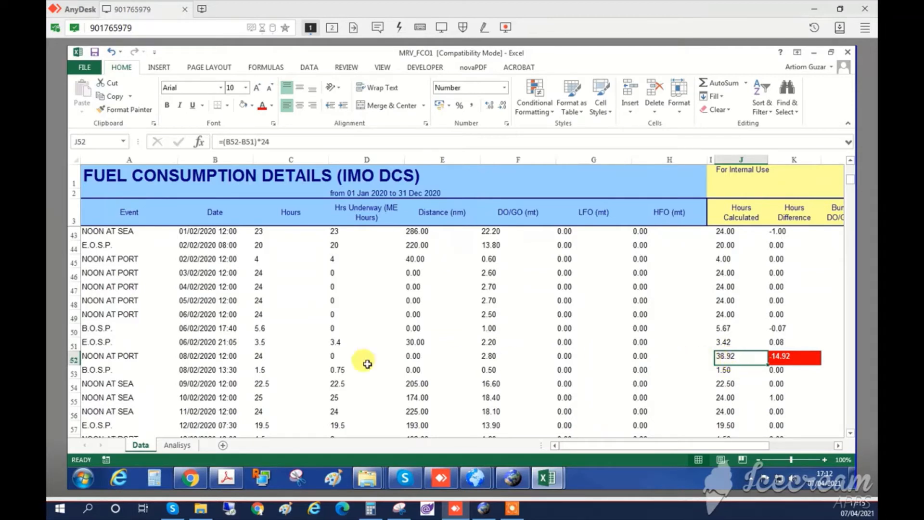
pyautogui.click(127, 356)
pyautogui.click(125, 343)
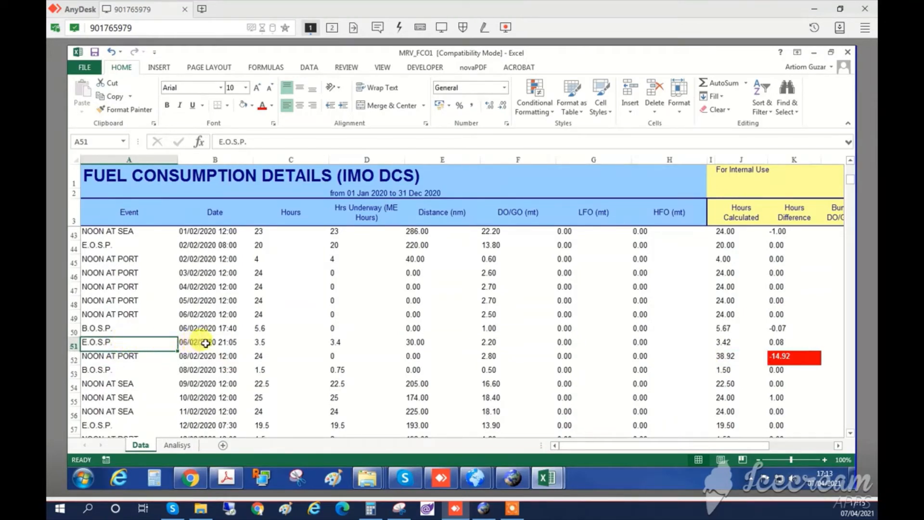
pyautogui.click(210, 344)
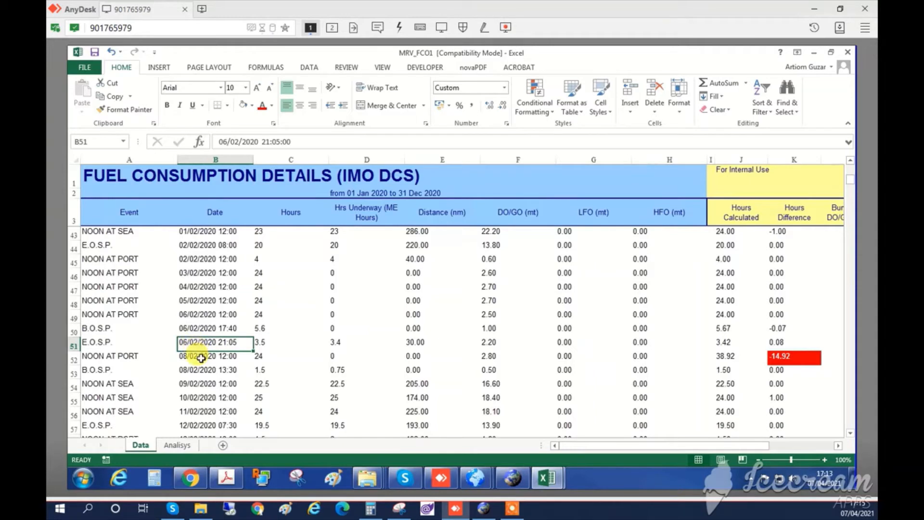
pyautogui.click(201, 358)
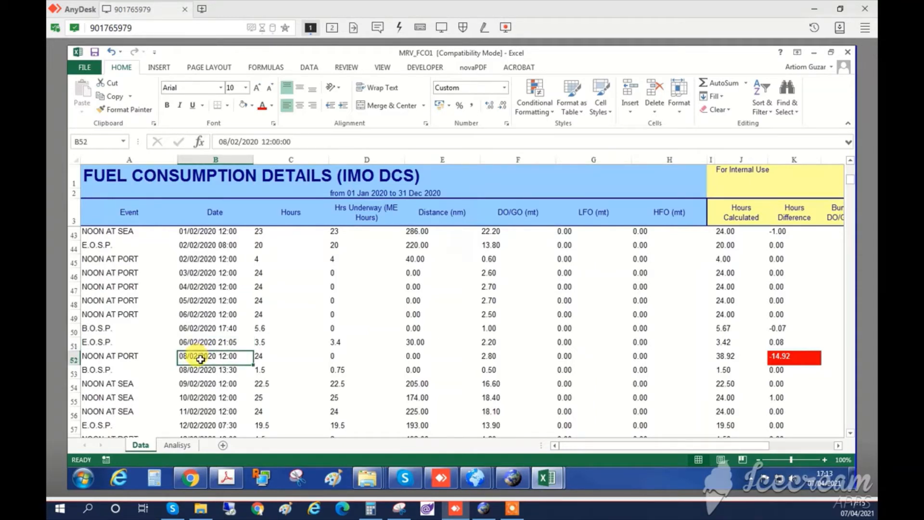
# Step: Switch to Daily Vessel Reports and check the hours since the last report for the flagged PALDISKI, ESTONIA entry of 08 Feb against neighbouring reports
pyautogui.click(476, 479)
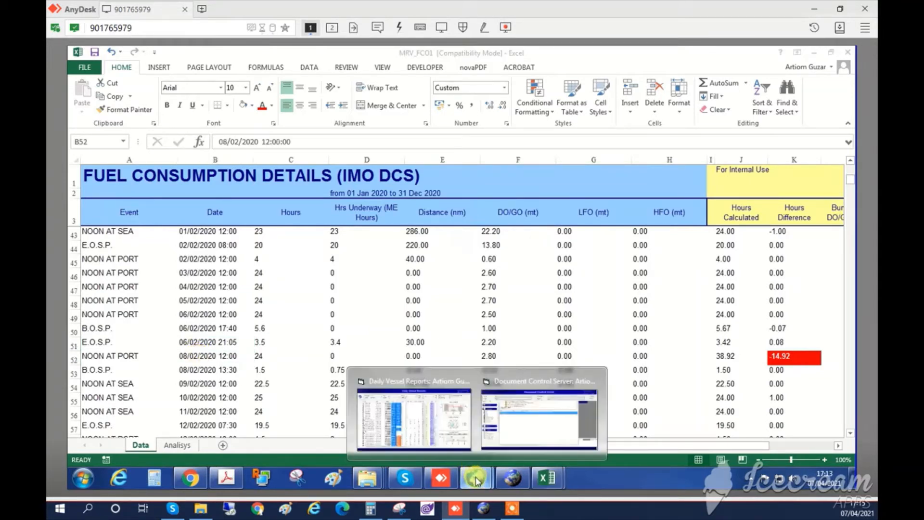
pyautogui.click(414, 419)
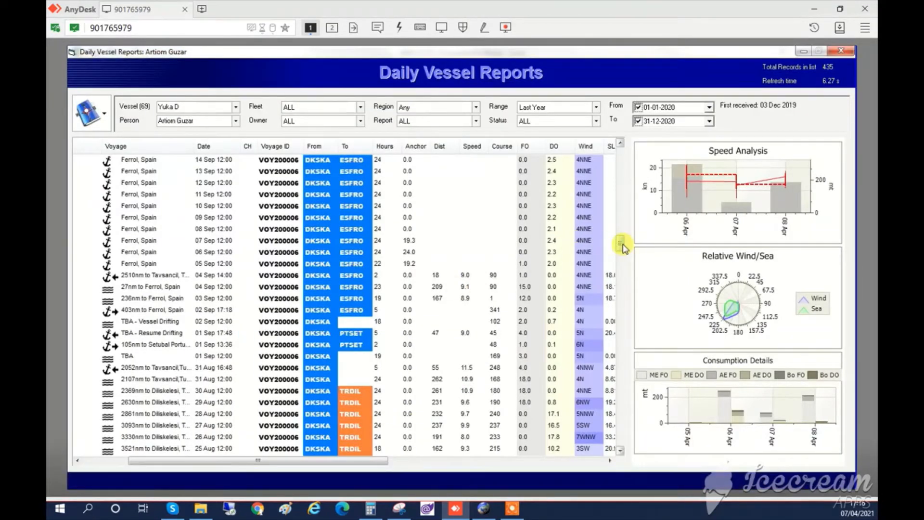
pyautogui.moveTo(622, 246); pyautogui.dragTo(620, 412)
pyautogui.click(168, 360)
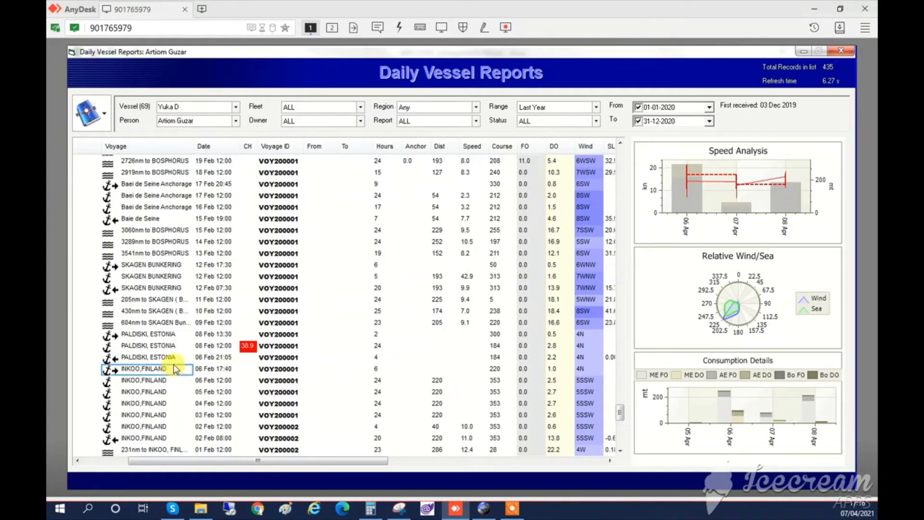
pyautogui.click(160, 359)
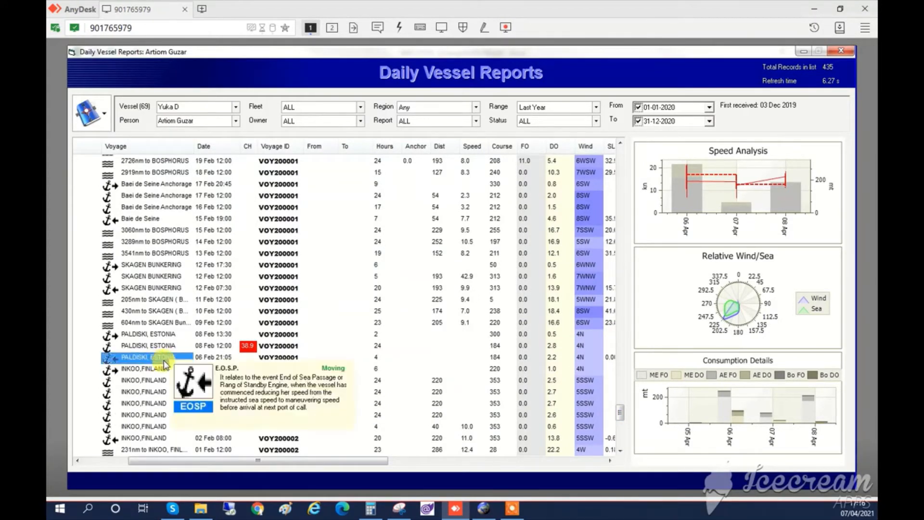
pyautogui.click(162, 349)
pyautogui.click(165, 362)
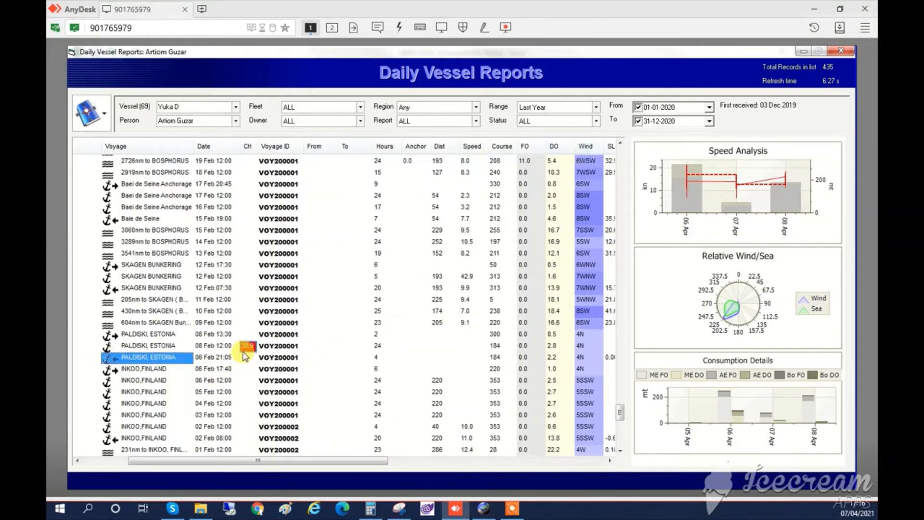
pyautogui.moveTo(246, 353)
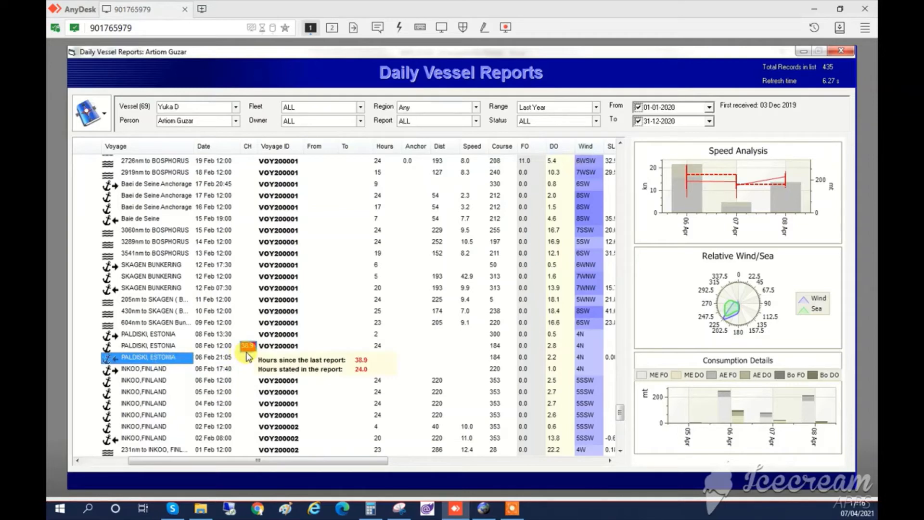
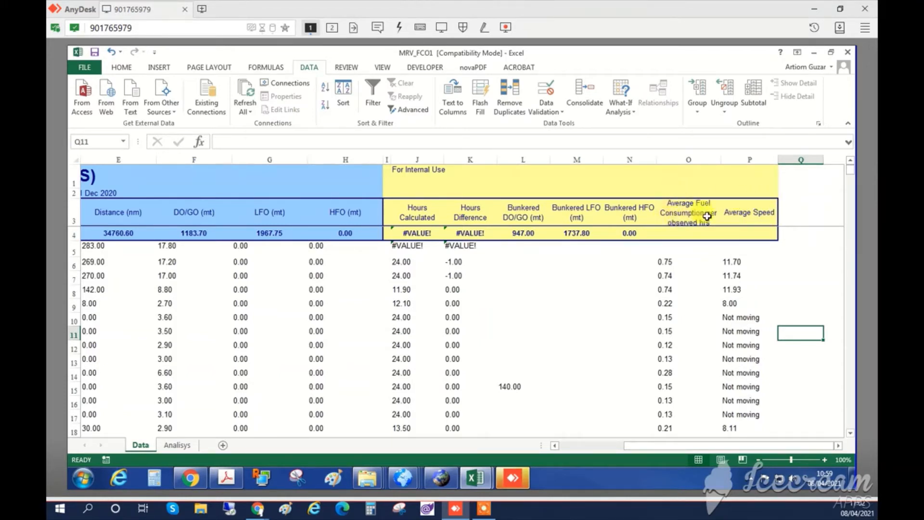
# Step: Add filters to the row 3 column headers from Event to Average Speed on the Data sheet in Excel
pyautogui.click(770, 214)
pyautogui.moveTo(770, 214); pyautogui.dragTo(86, 203)
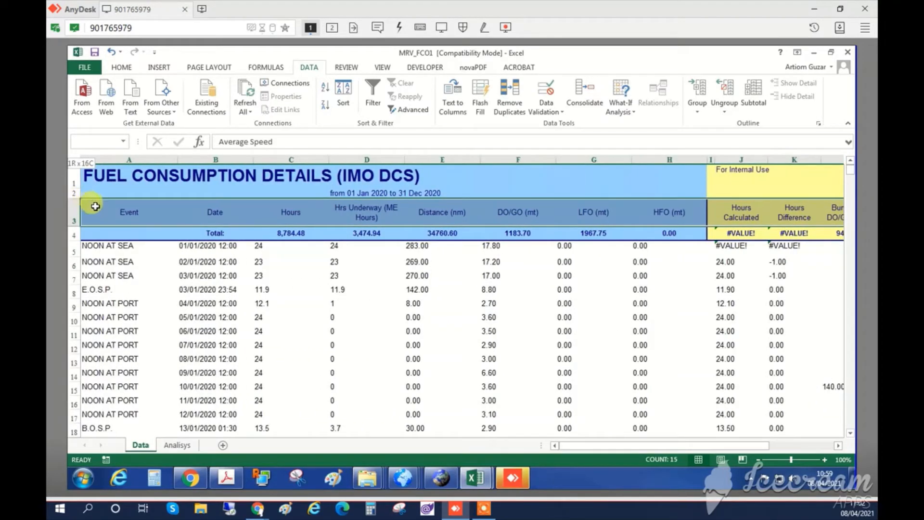
pyautogui.moveTo(95, 207); pyautogui.dragTo(96, 208)
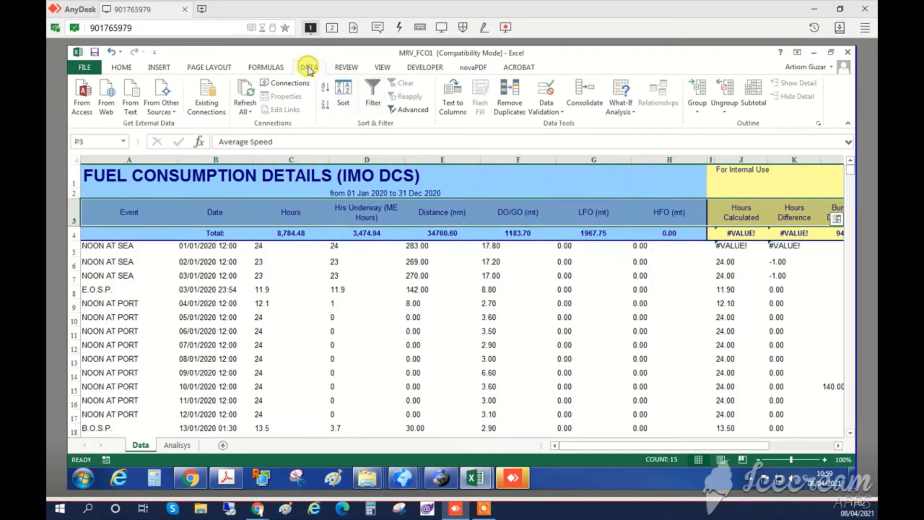
pyautogui.click(373, 94)
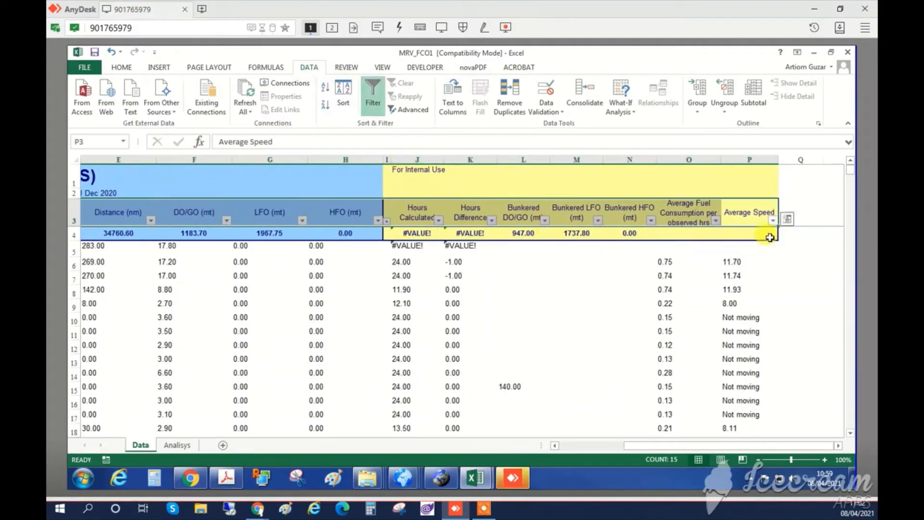
# Step: Filter the Average Speed column to show only the values 54.00 and 96.50
pyautogui.click(774, 222)
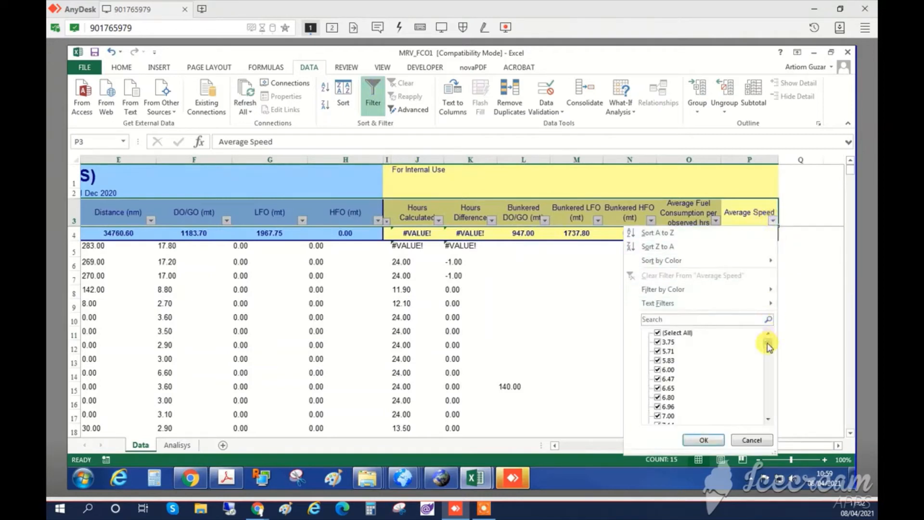
pyautogui.moveTo(768, 345); pyautogui.dragTo(769, 416)
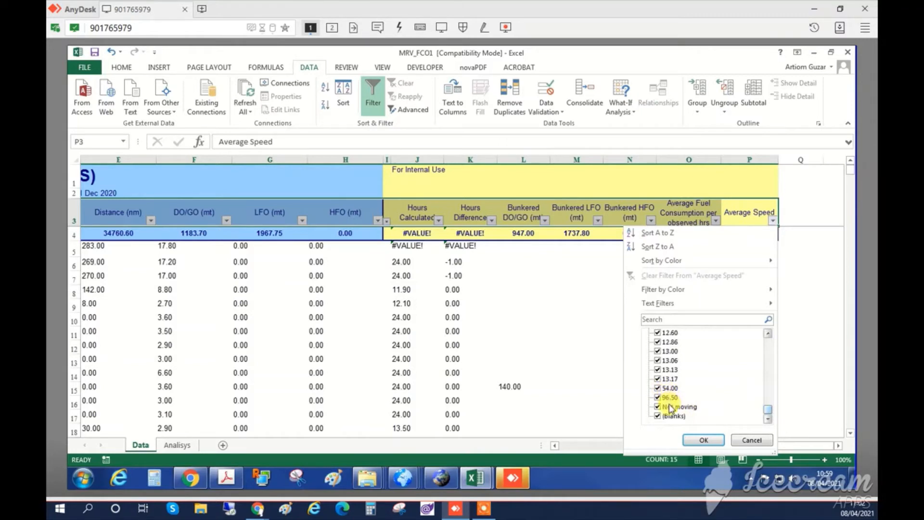
pyautogui.moveTo(768, 410)
pyautogui.mouseDown()
pyautogui.moveTo(773, 344)
pyautogui.moveTo(767, 412)
pyautogui.mouseUp()
pyautogui.click(657, 333)
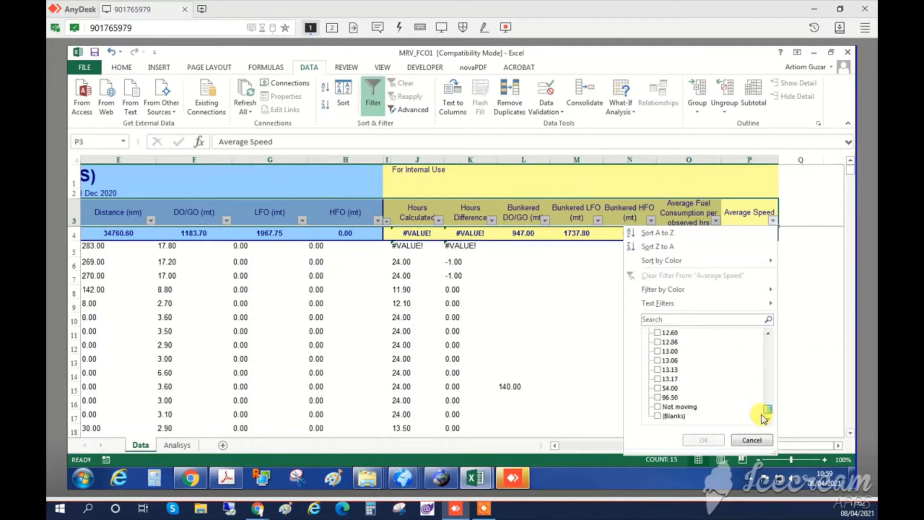
pyautogui.click(657, 397)
pyautogui.click(658, 388)
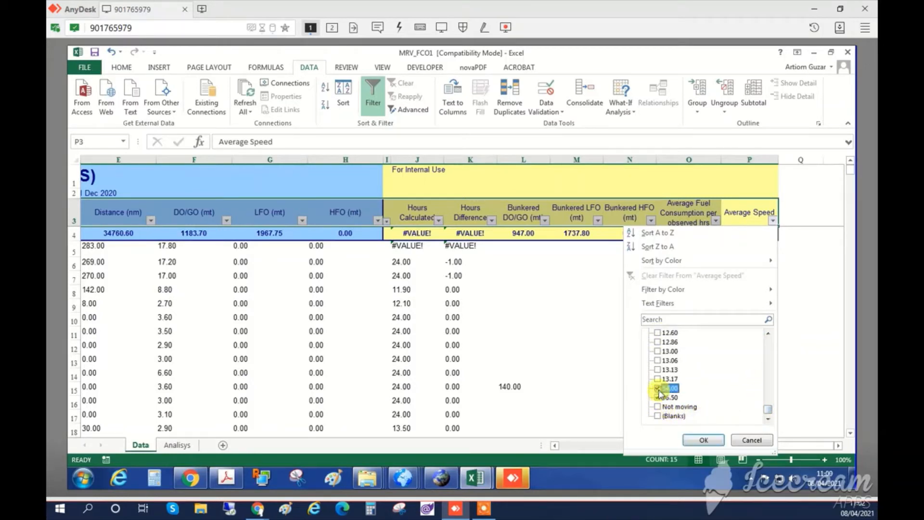
pyautogui.click(708, 440)
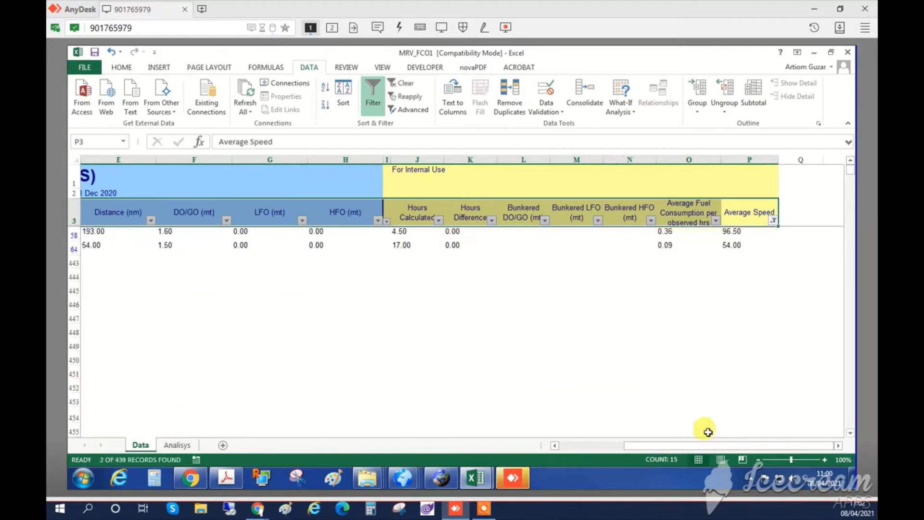
# Step: Inspect the Average Speed formula, event, hours and hours underway of the NOON AT PORT entry dated 12/02/2020
pyautogui.moveTo(665, 450); pyautogui.dragTo(657, 448)
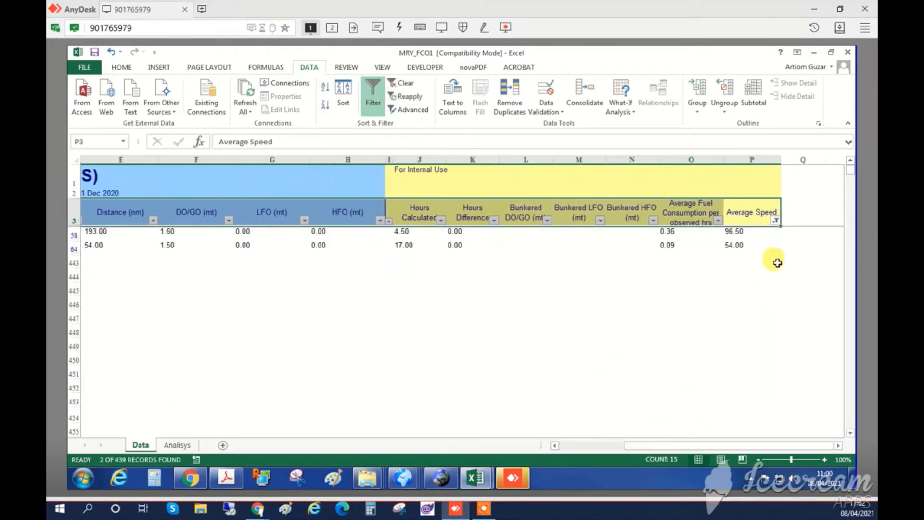
pyautogui.click(746, 233)
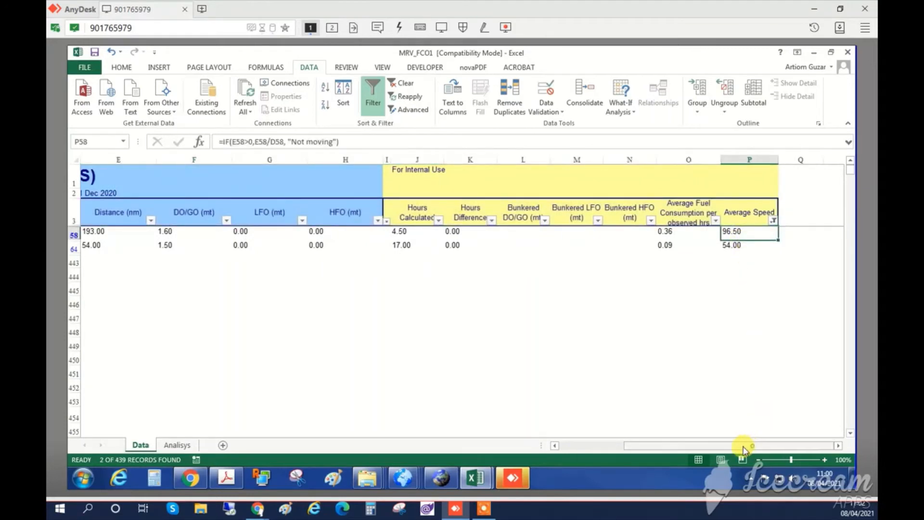
pyautogui.moveTo(744, 446); pyautogui.dragTo(680, 448)
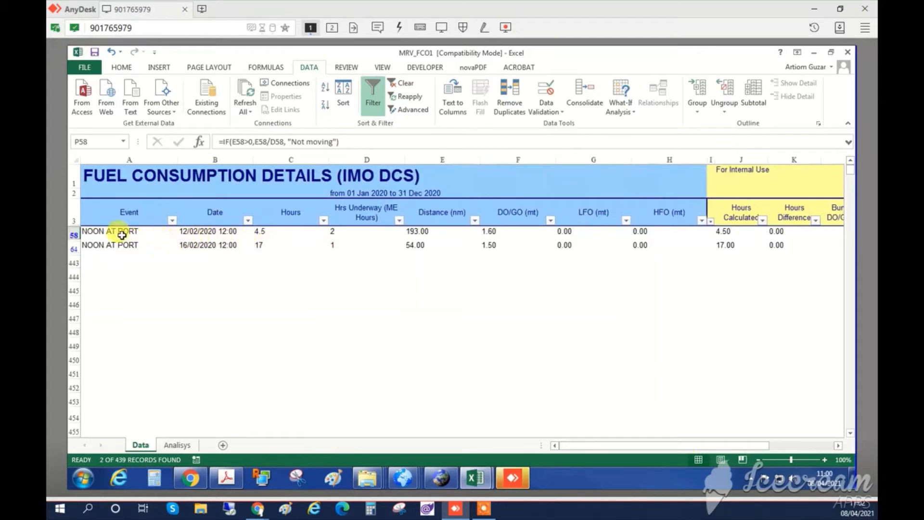
pyautogui.click(121, 234)
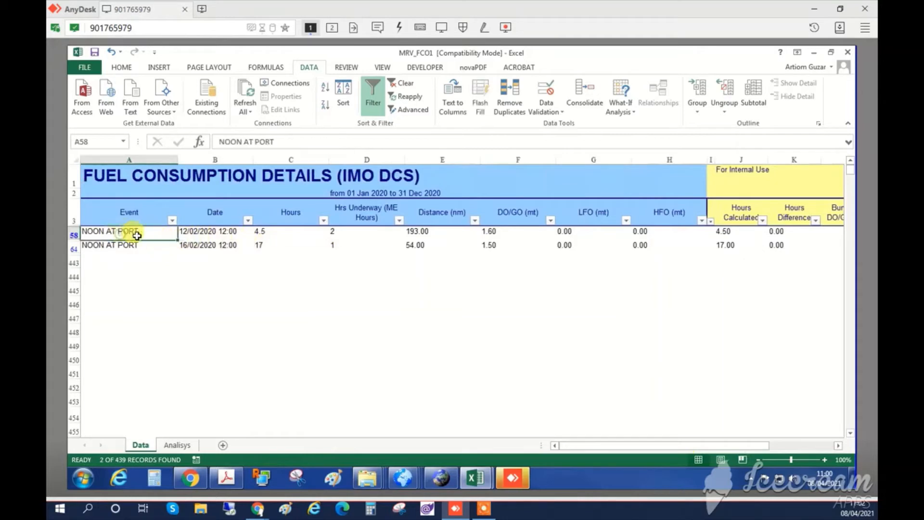
pyautogui.click(264, 233)
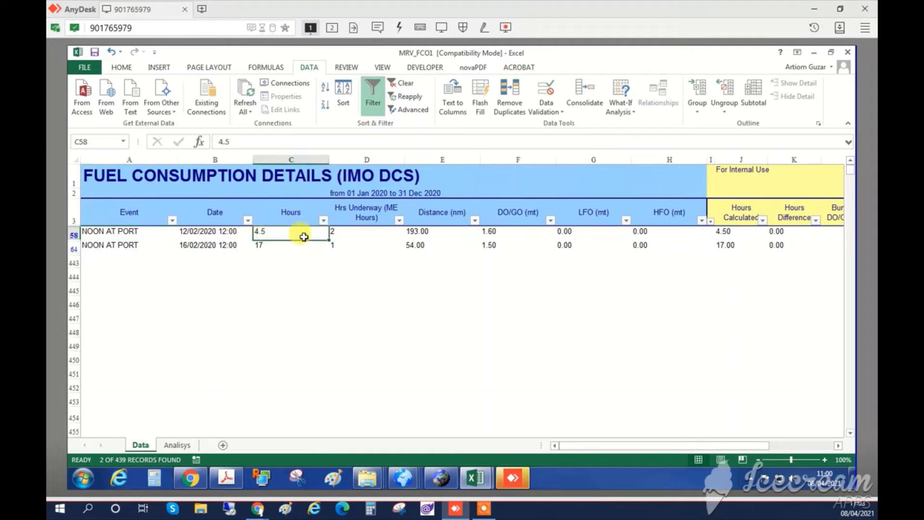
pyautogui.click(353, 234)
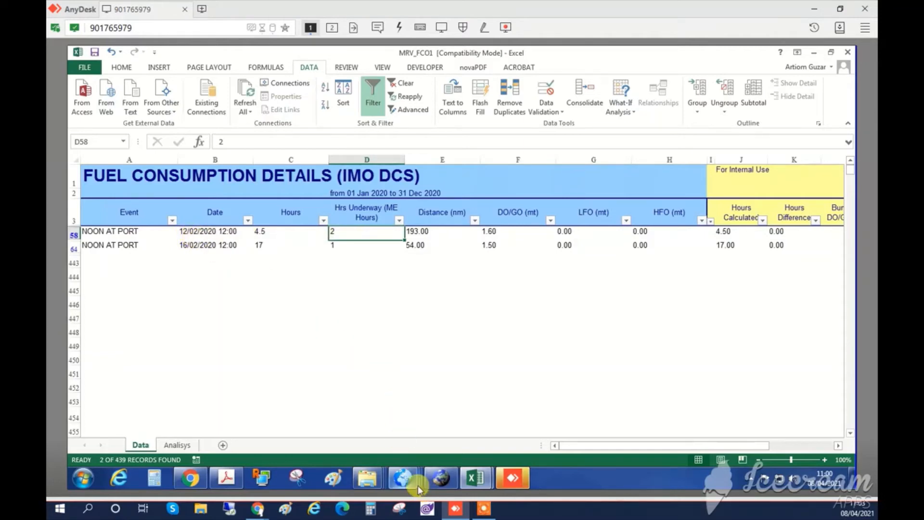
# Step: Compare the distances of the two SKAGEN BUNKERING reports of 12 Feb at 07:30 and 12:00 in Daily Vessel Reports
pyautogui.click(402, 478)
pyautogui.click(335, 439)
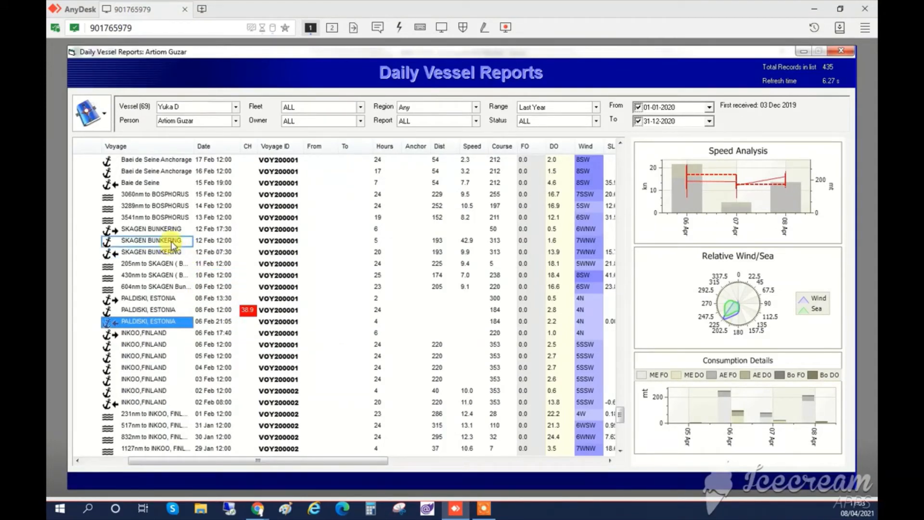
pyautogui.moveTo(437, 241); pyautogui.dragTo(446, 255)
pyautogui.click(446, 255)
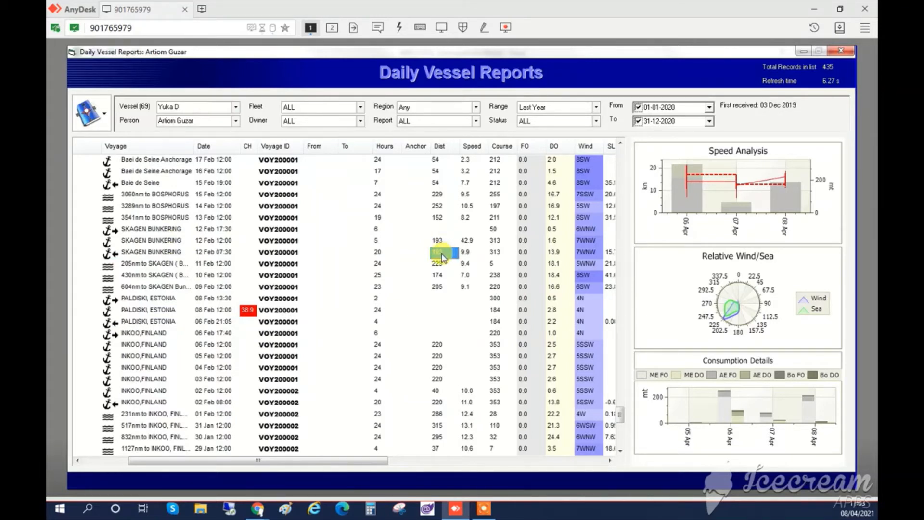
pyautogui.moveTo(441, 257)
pyautogui.mouseDown()
pyautogui.moveTo(417, 256)
pyautogui.moveTo(439, 254)
pyautogui.moveTo(439, 243)
pyautogui.mouseUp()
pyautogui.click(804, 52)
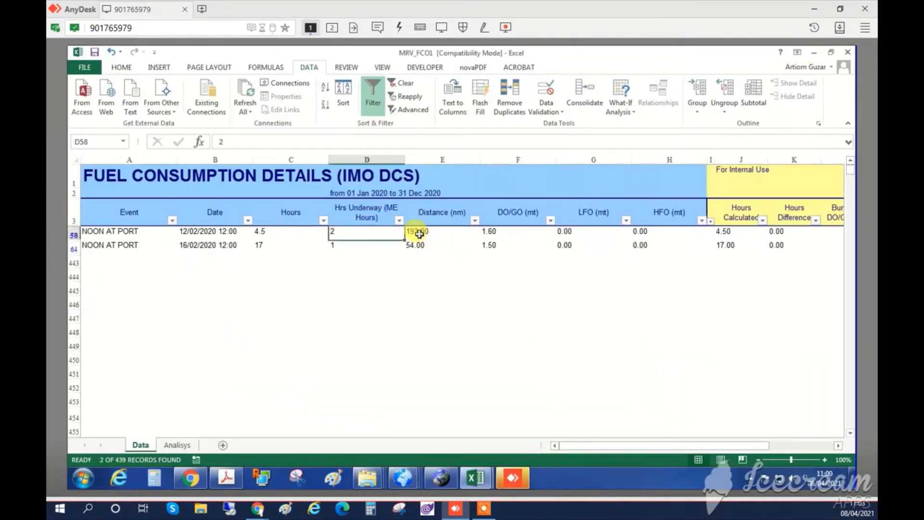
# Step: Set the distance of the NOON AT PORT entry dated 12/02/2020 to 19 nm in the Excel sheet
pyautogui.click(417, 233)
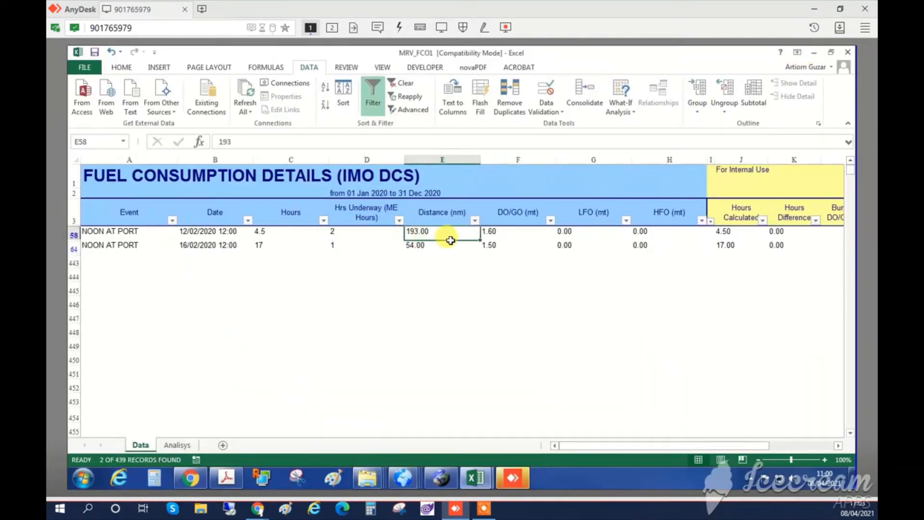
pyautogui.click(362, 232)
pyautogui.click(420, 232)
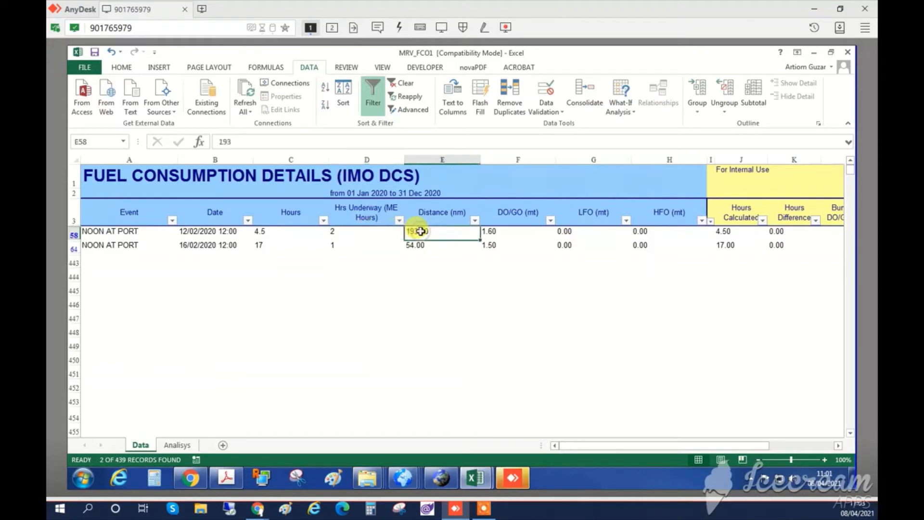
pyautogui.write('1')
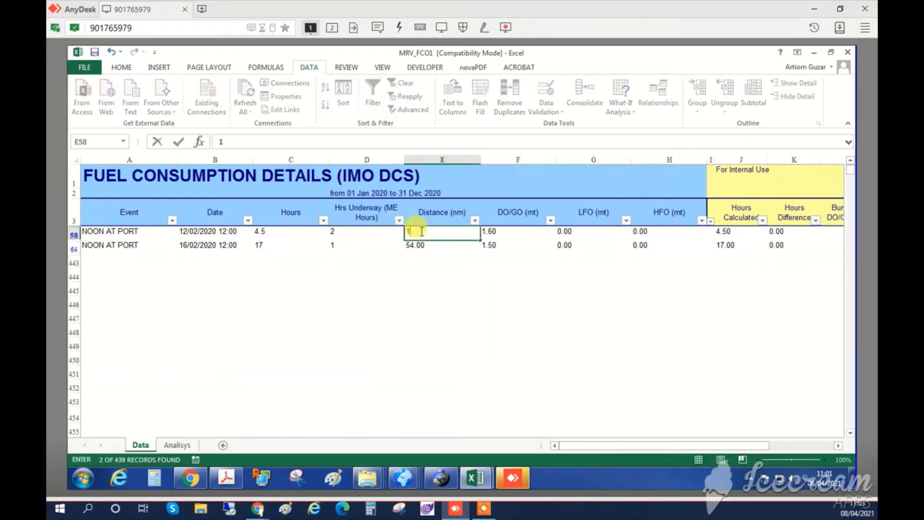
pyautogui.write('9')
pyautogui.press('Return')
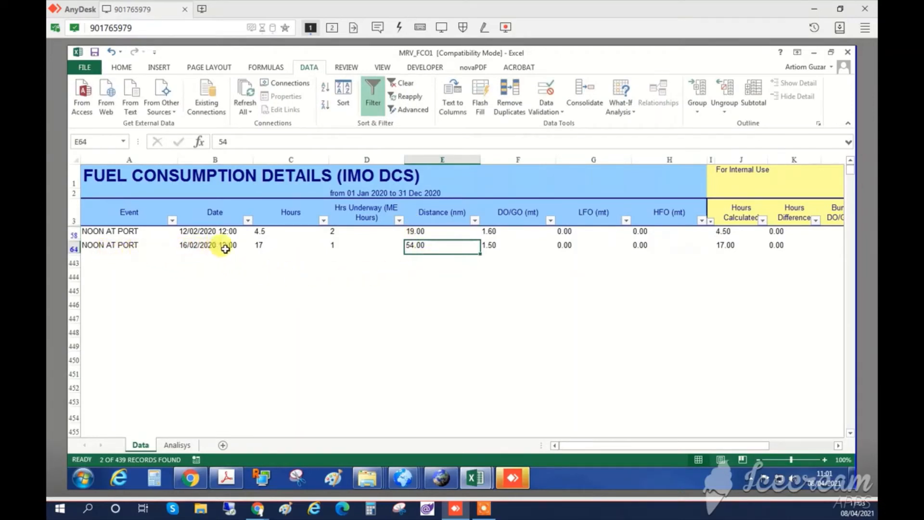
# Step: Review the 16/02/2020 NOON AT PORT entry's hours, underway hours and distance, and compare its distance with the 15 Feb report in Daily Vessel Reports
pyautogui.click(270, 247)
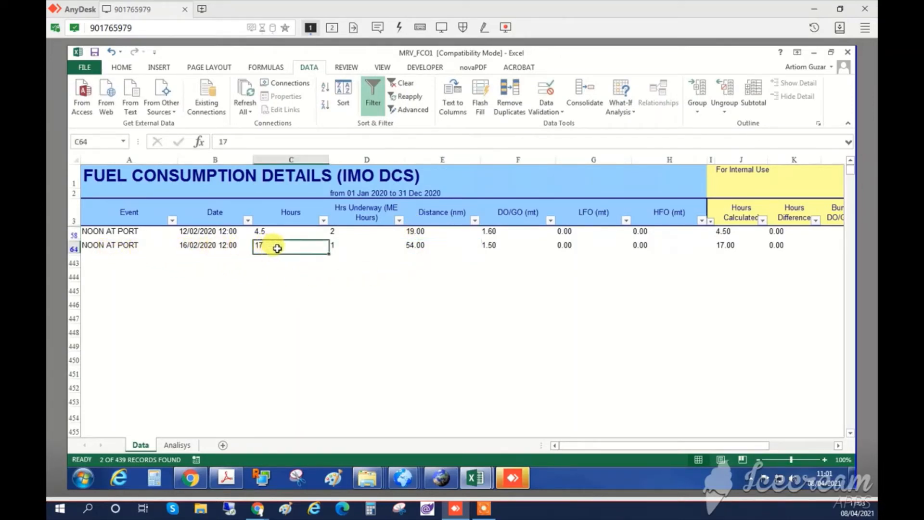
pyautogui.click(343, 248)
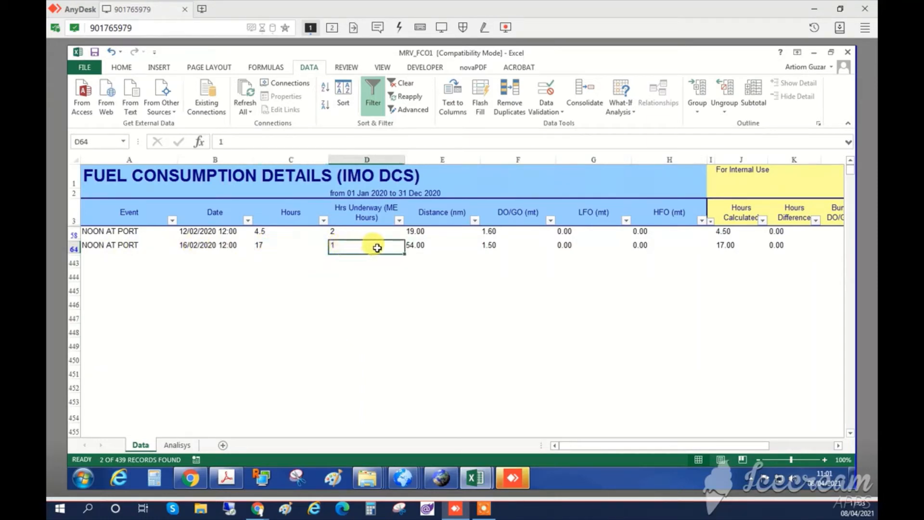
pyautogui.click(422, 248)
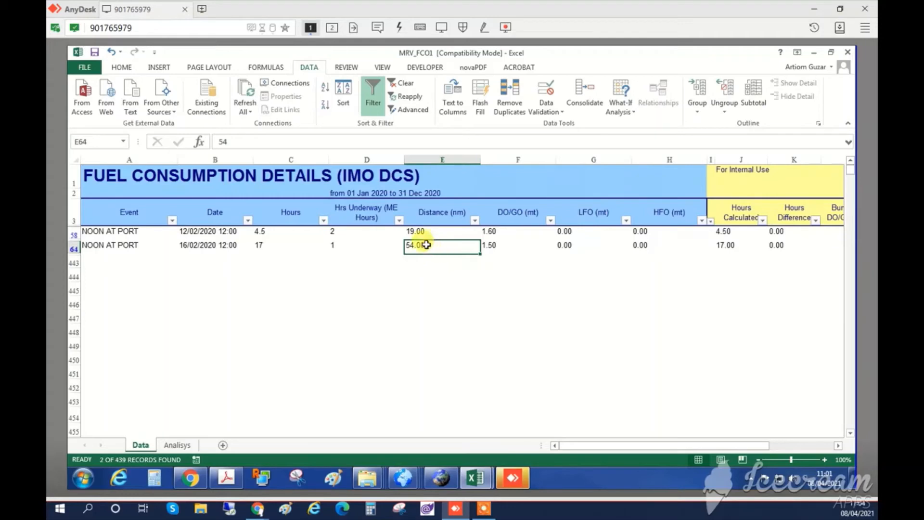
pyautogui.click(406, 485)
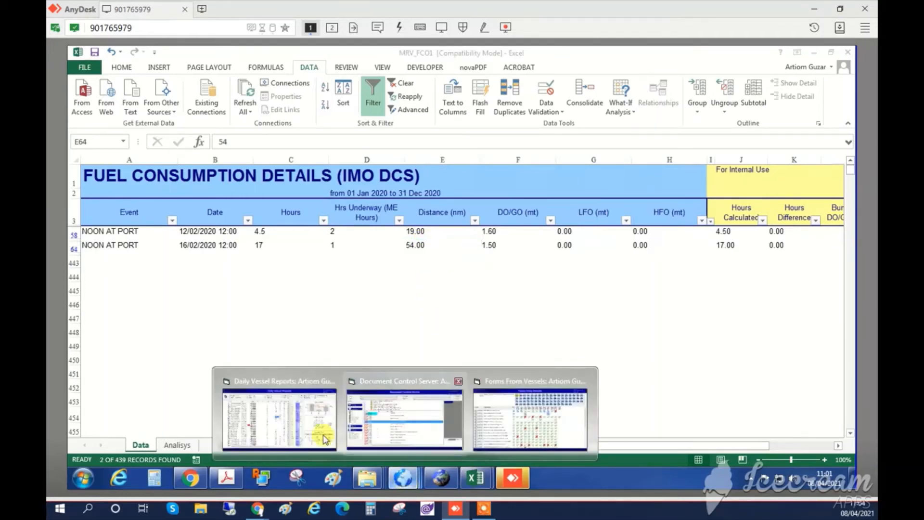
pyautogui.click(294, 415)
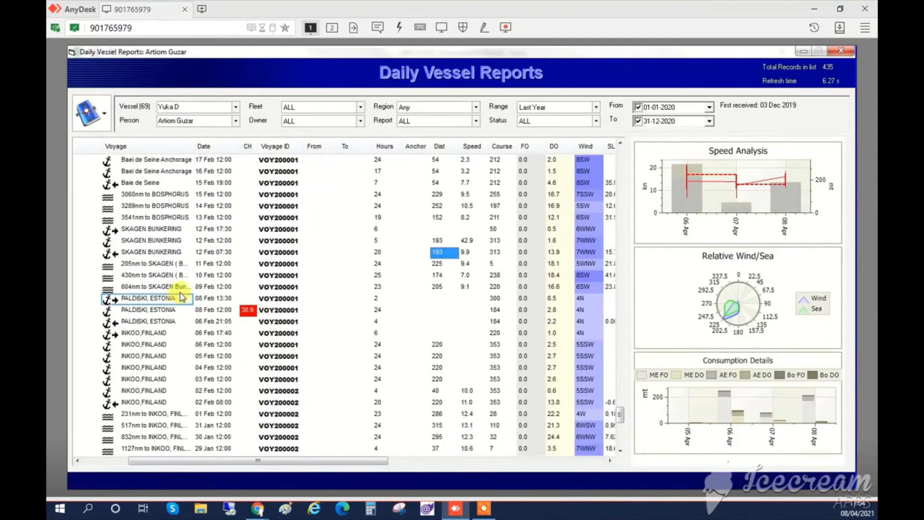
pyautogui.click(159, 174)
pyautogui.scroll(1, 383, 287)
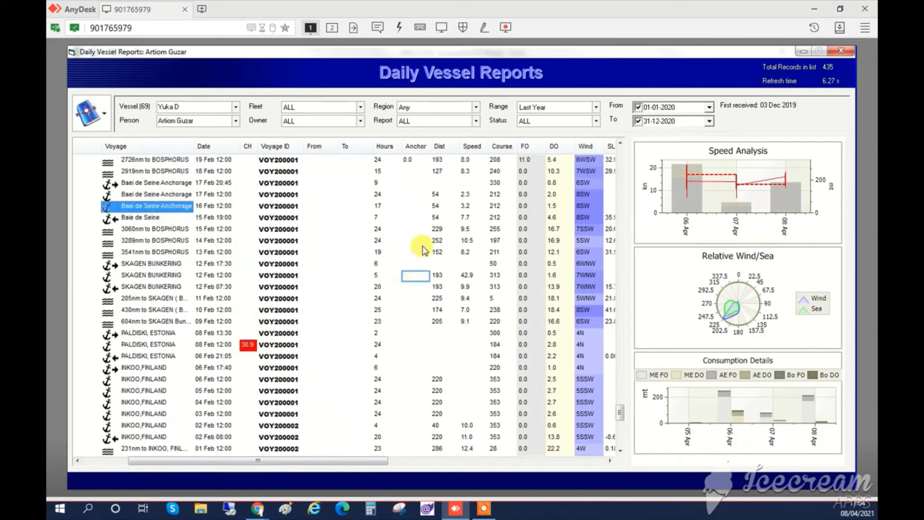
pyautogui.click(438, 219)
pyautogui.moveTo(438, 222)
pyautogui.mouseDown()
pyautogui.moveTo(440, 209)
pyautogui.moveTo(437, 222)
pyautogui.mouseUp()
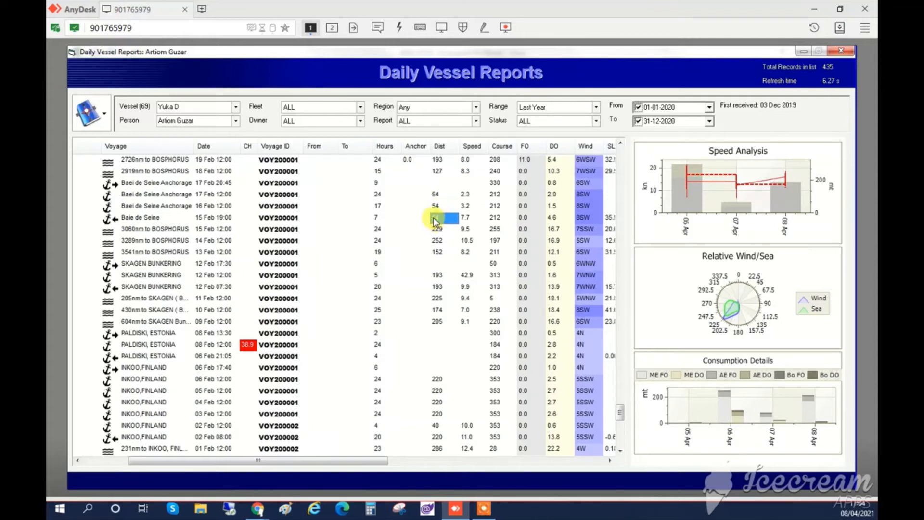
# Step: Check the report types and distances of the Baie de Seine reports from 15 to 17 Feb in Daily Vessel Reports
pyautogui.click(129, 218)
pyautogui.moveTo(129, 218)
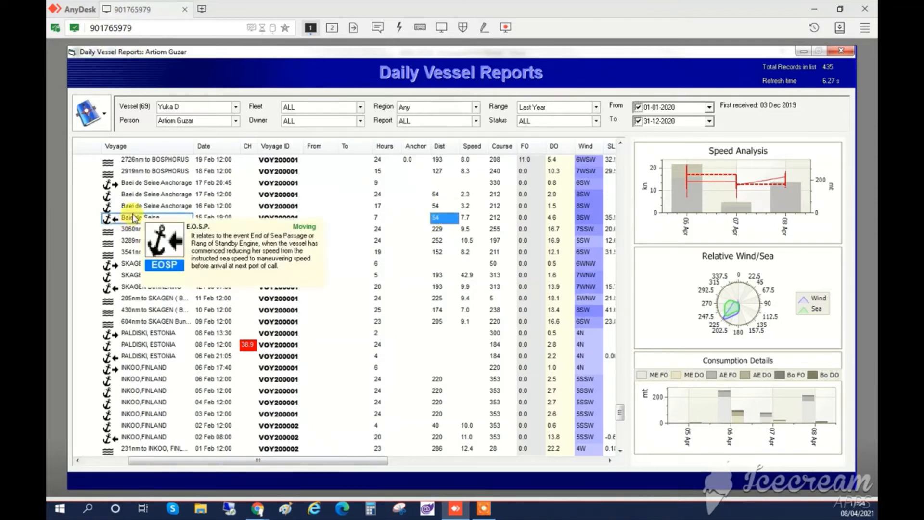
pyautogui.click(170, 208)
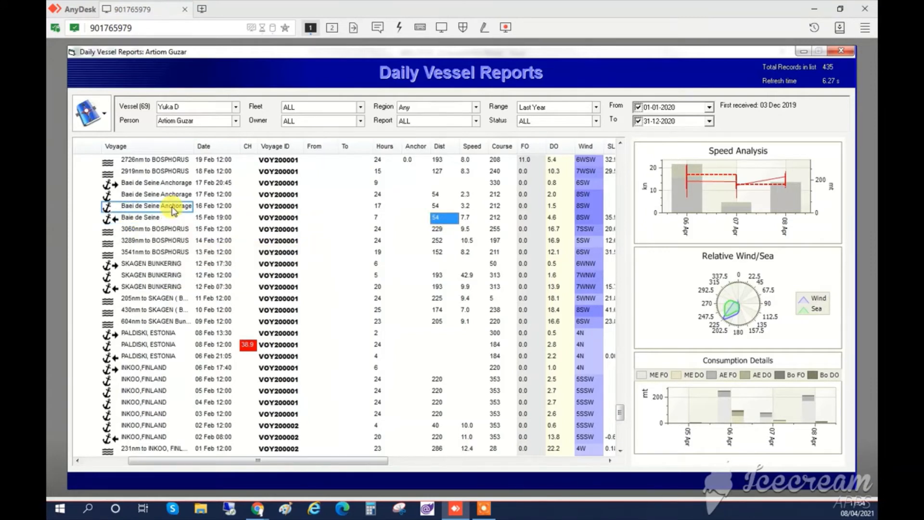
pyautogui.moveTo(174, 211)
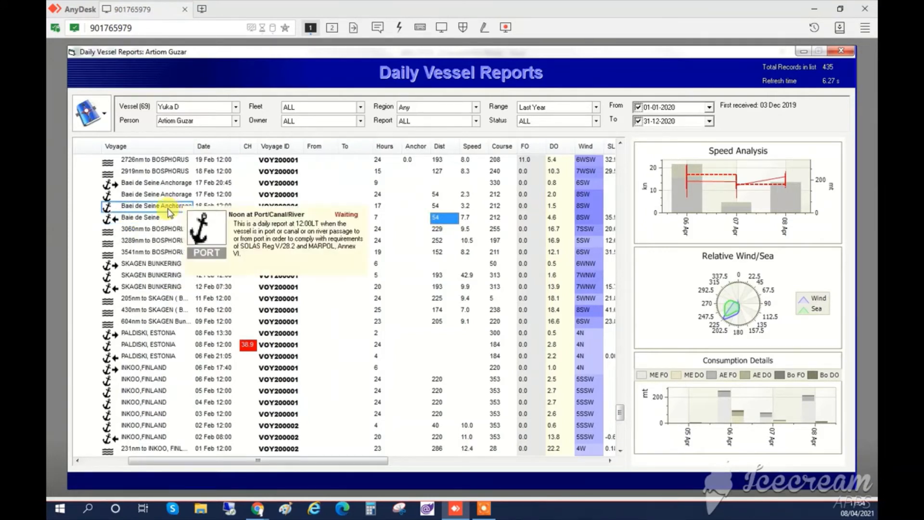
pyautogui.click(201, 209)
pyautogui.click(204, 199)
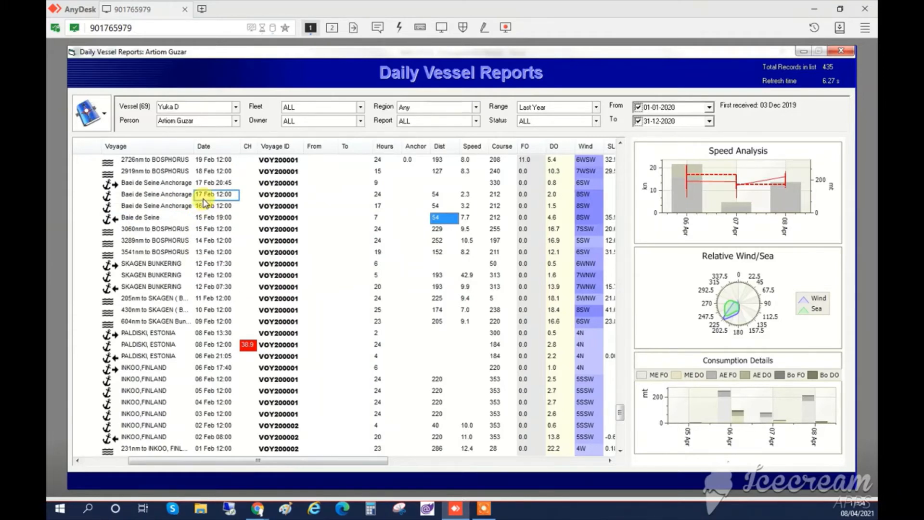
pyautogui.click(453, 207)
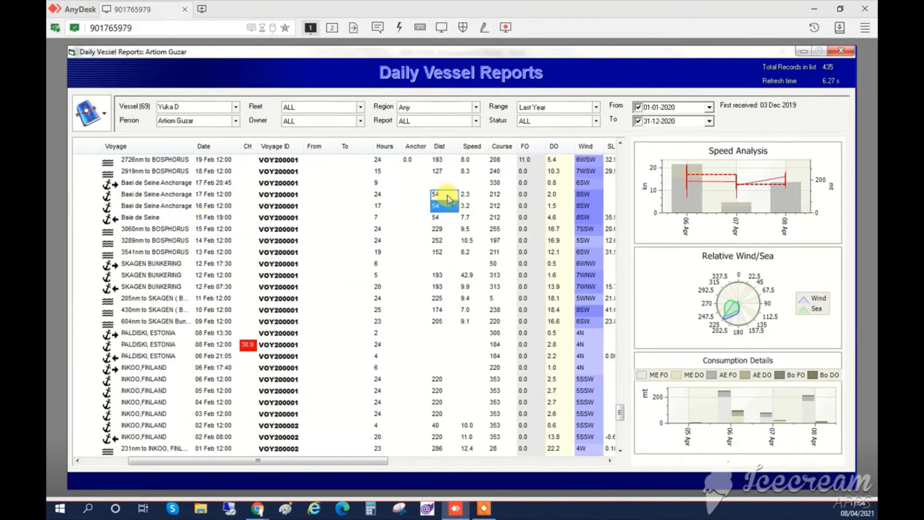
pyautogui.click(448, 196)
# Step: Return to the Excel sheet and set the distance of the 16/02/2020 NOON AT PORT entry to 8 nm
pyautogui.click(804, 52)
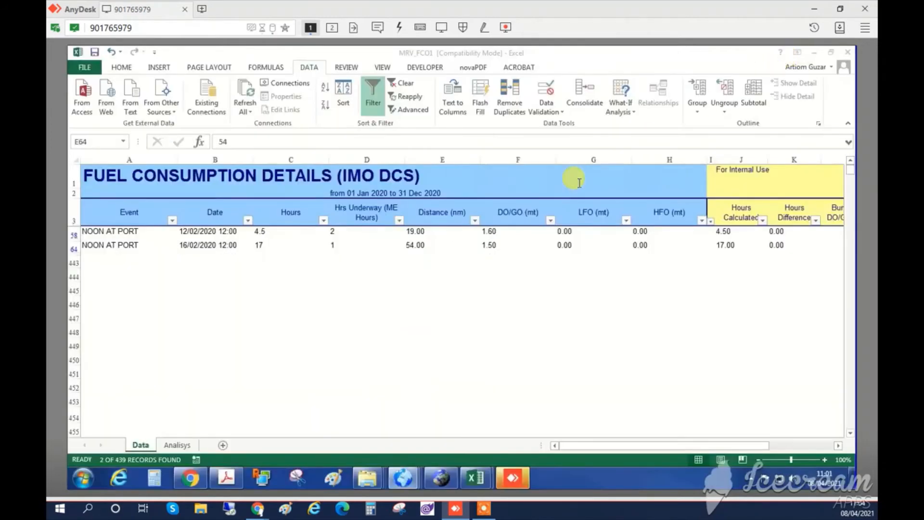
pyautogui.click(417, 246)
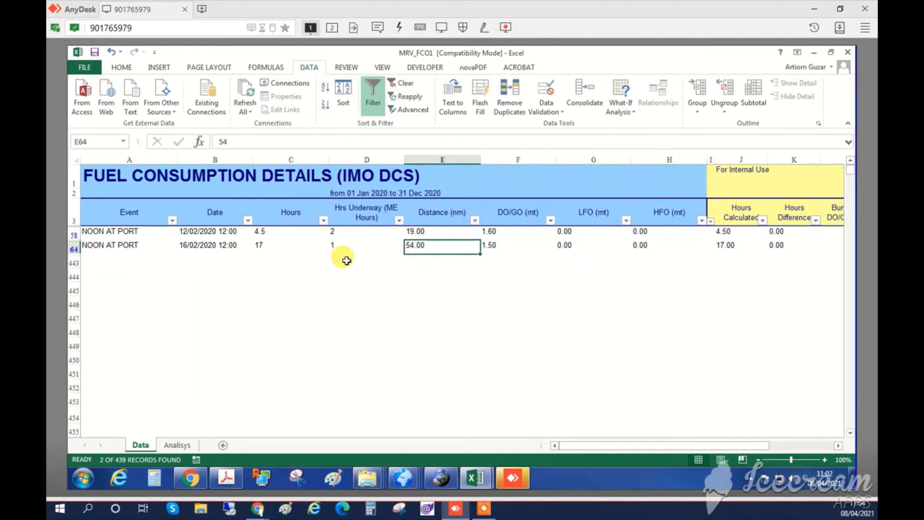
pyautogui.write('8')
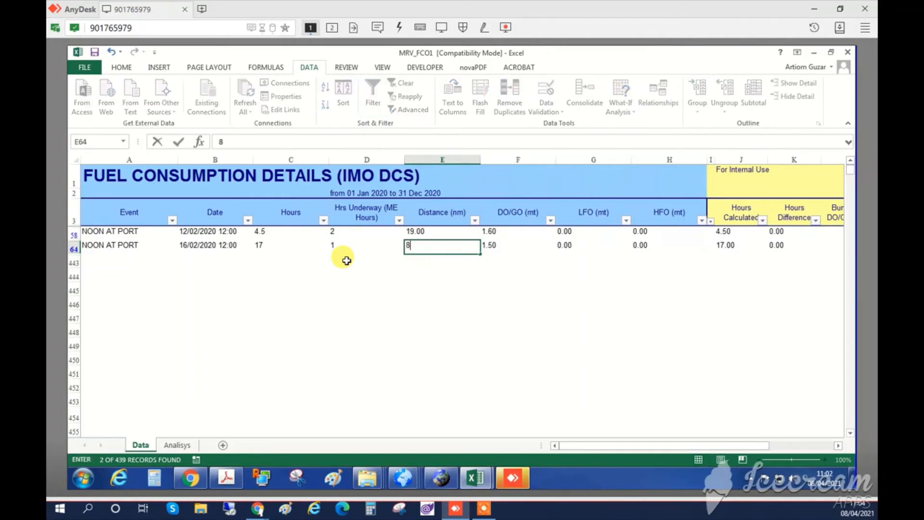
pyautogui.press('Return')
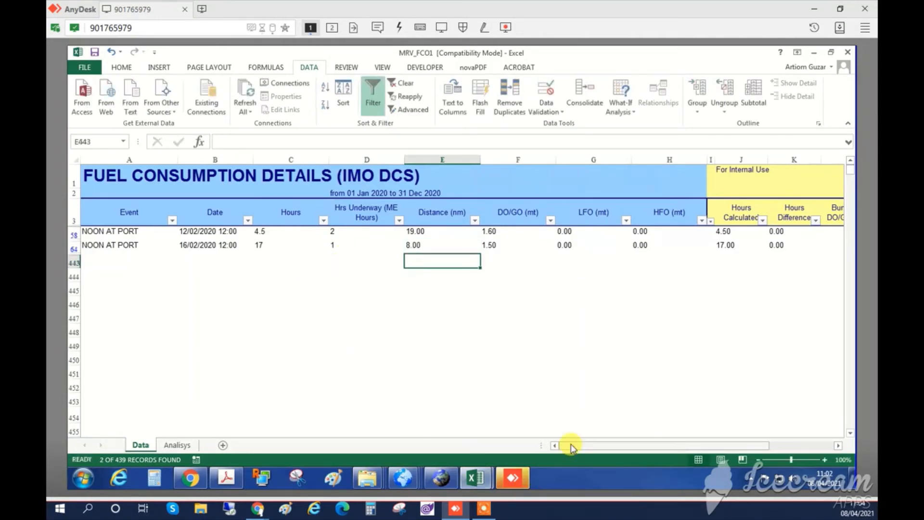
# Step: Reset the Average Speed filter to include all values so that every record is listed
pyautogui.moveTo(571, 446); pyautogui.dragTo(641, 434)
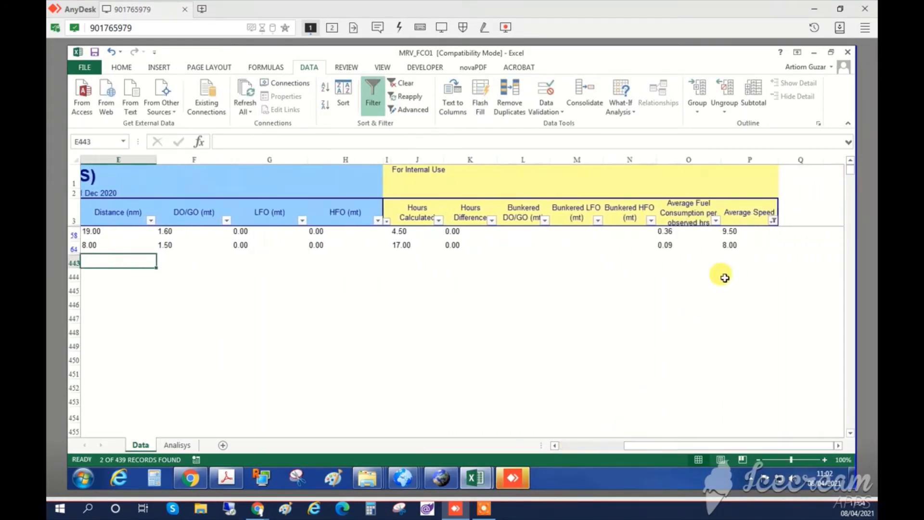
pyautogui.click(772, 221)
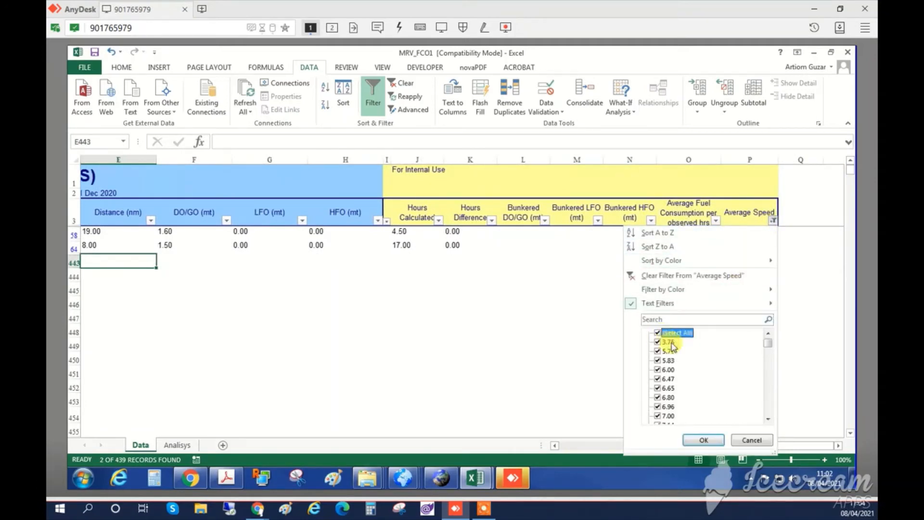
pyautogui.click(705, 440)
# Step: Review the distances of the consecutive entries from the 15/02/2020 E.O.S.P. to the 17/02/2020 B.O.S.P
pyautogui.moveTo(727, 440); pyautogui.dragTo(661, 450)
pyautogui.scroll(-7, 366, 367)
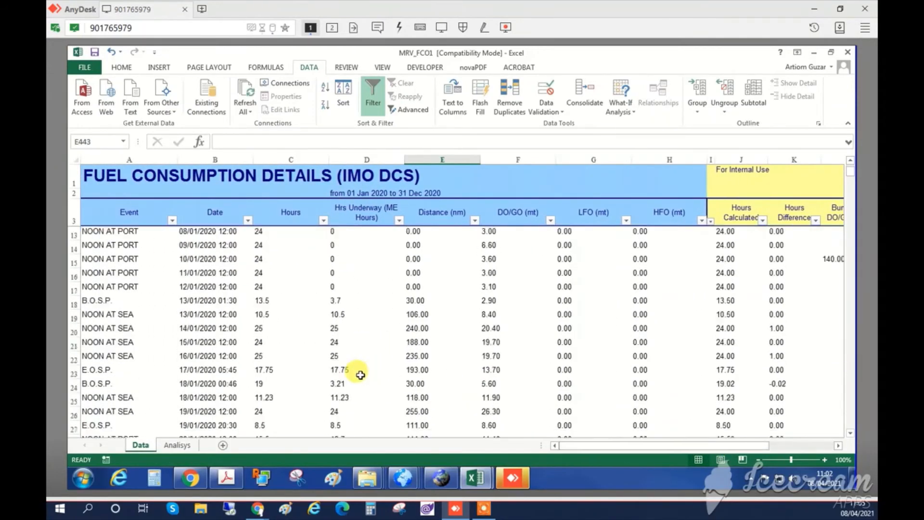
pyautogui.scroll(-13, 258, 408)
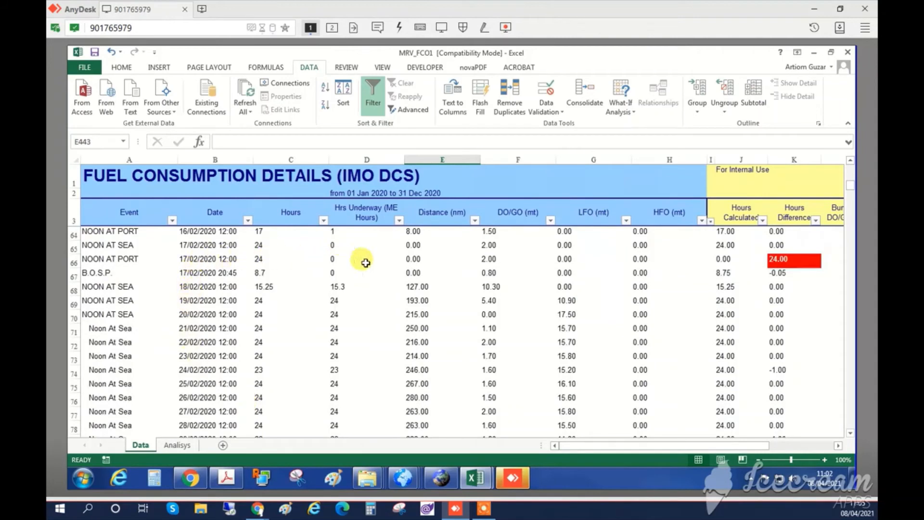
pyautogui.scroll(1, 424, 272)
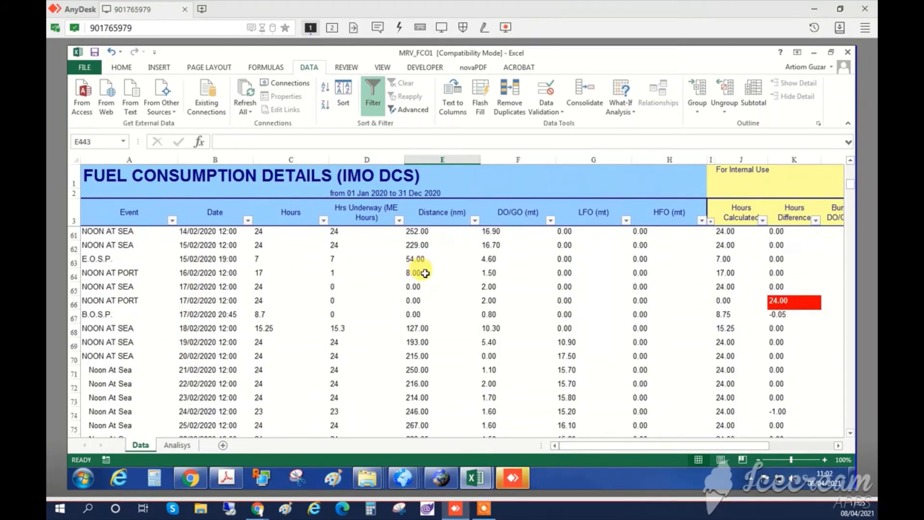
pyautogui.click(412, 260)
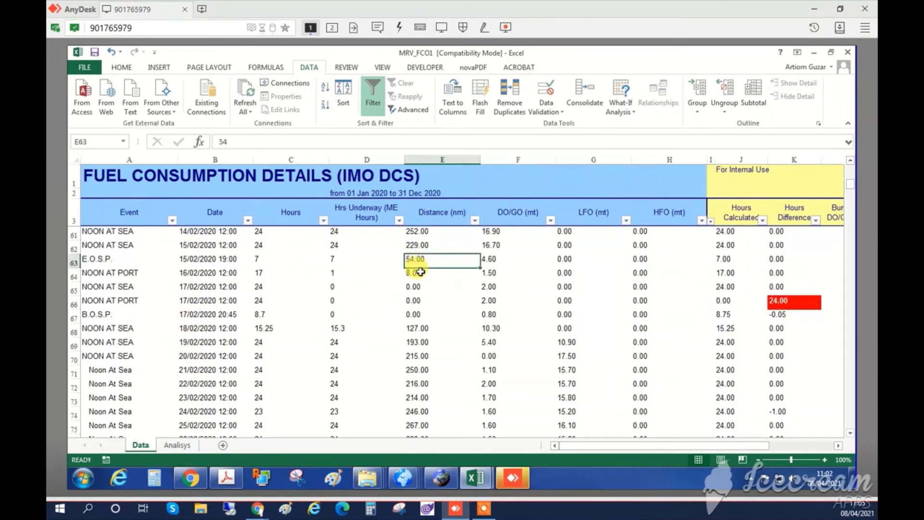
pyautogui.click(423, 274)
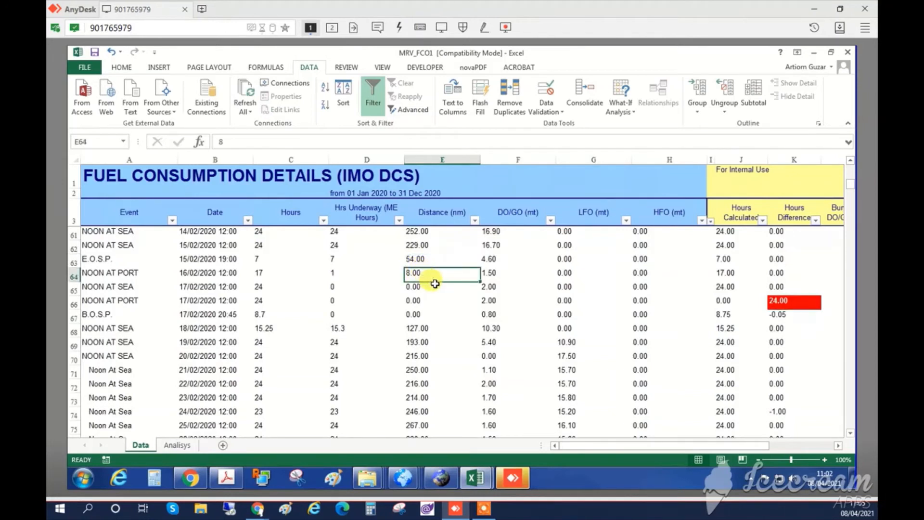
pyautogui.click(432, 288)
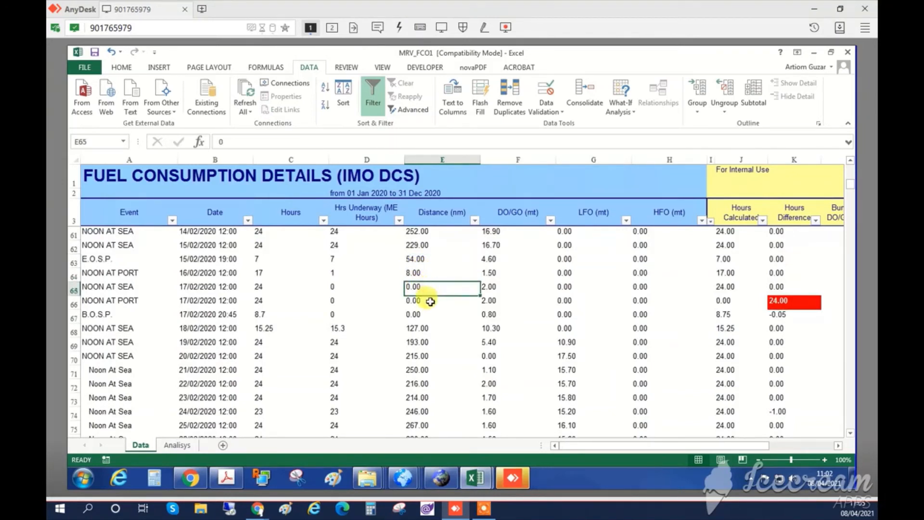
pyautogui.click(430, 302)
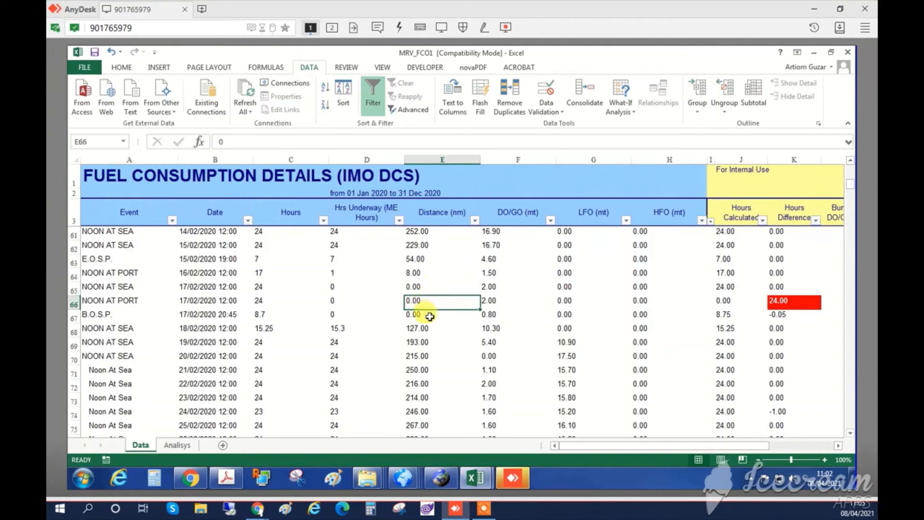
pyautogui.click(430, 316)
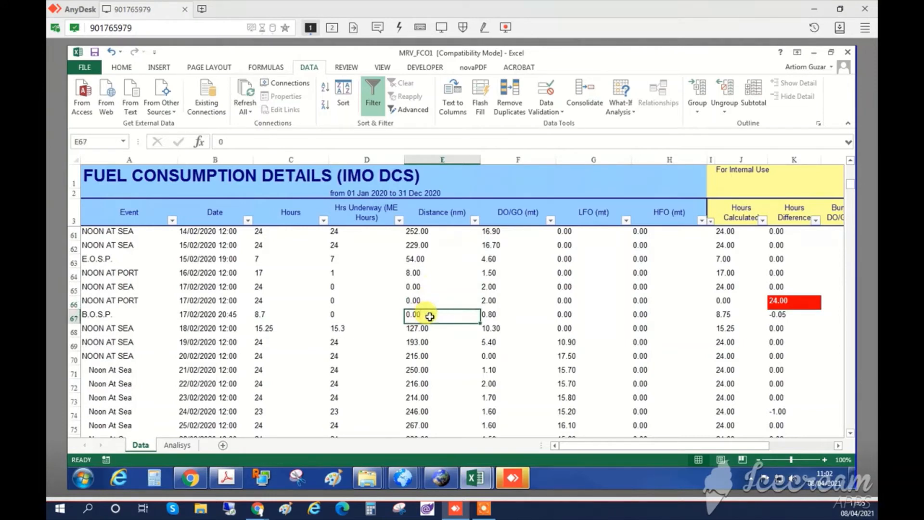
# Step: Examine the full range of Average Fuel Consumption per observed hours values in its filter list, keeping all values selected
pyautogui.hscroll(2, 768, 283)
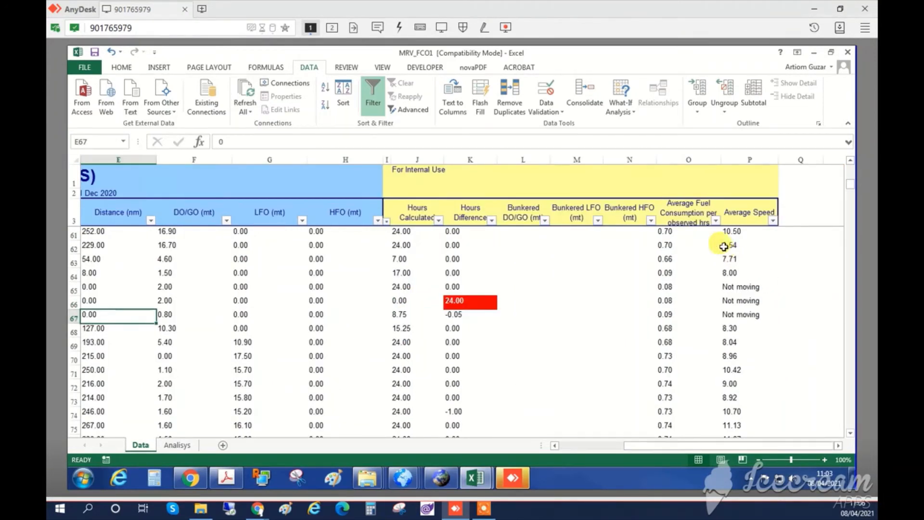
pyautogui.click(716, 221)
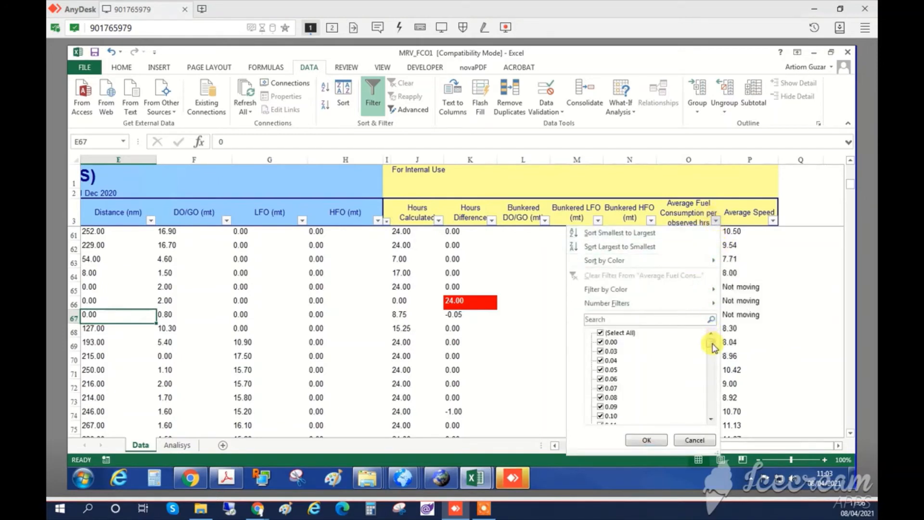
pyautogui.moveTo(711, 345); pyautogui.dragTo(708, 415)
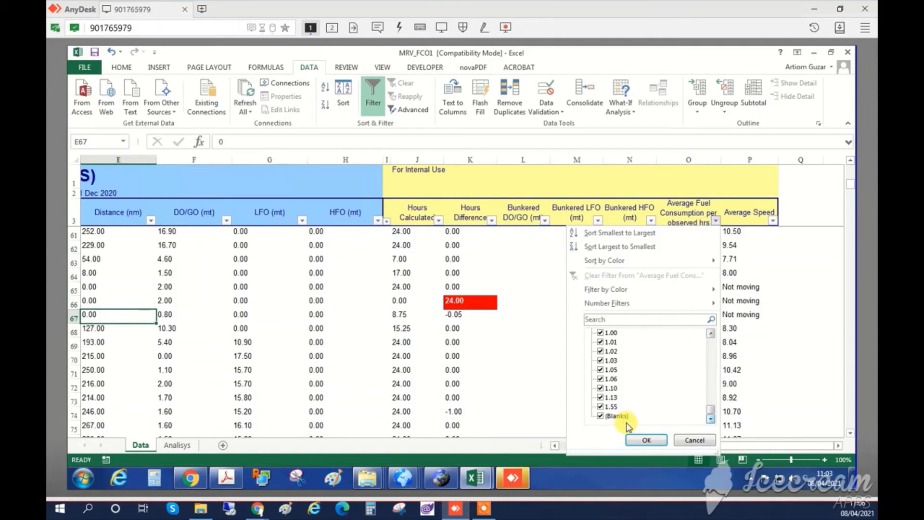
pyautogui.click(640, 439)
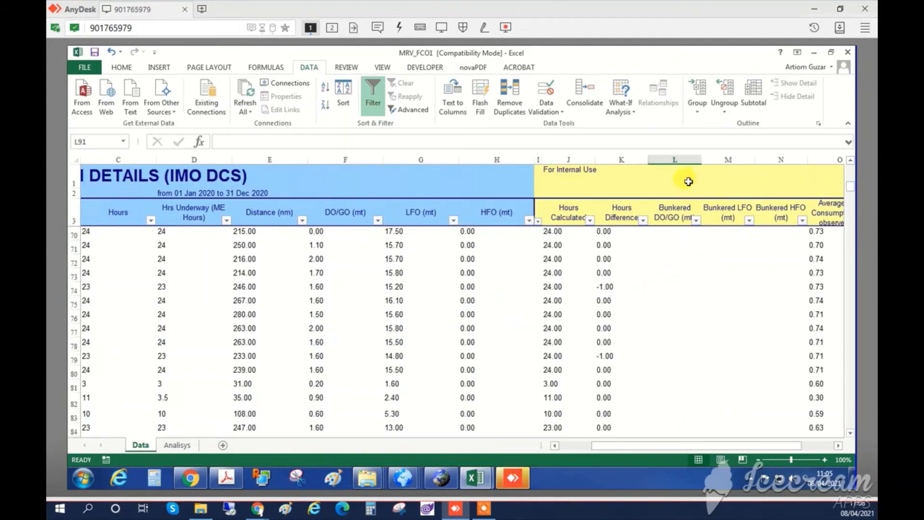
# Step: Examine the Bunkered DO/GO, LFO and HFO columns and the bunkering amounts recorded in row 87
pyautogui.moveTo(680, 159); pyautogui.dragTo(769, 160)
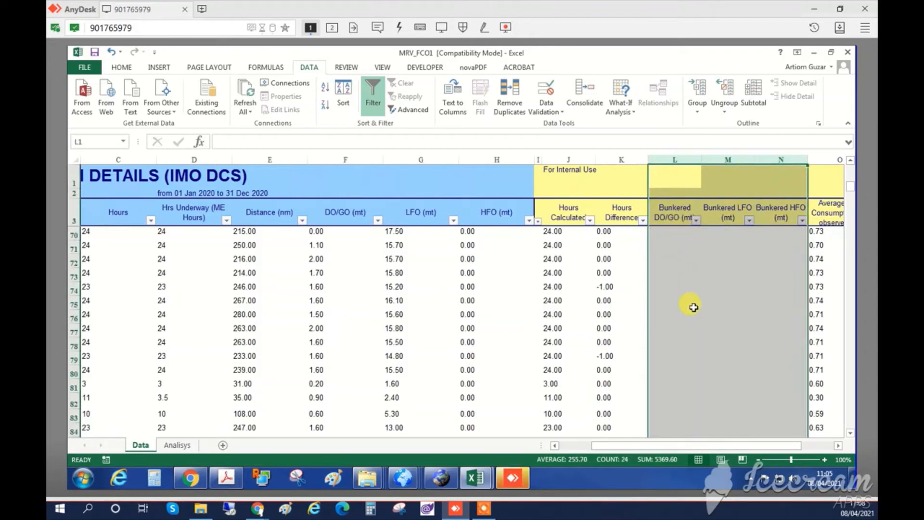
pyautogui.scroll(-3, 696, 332)
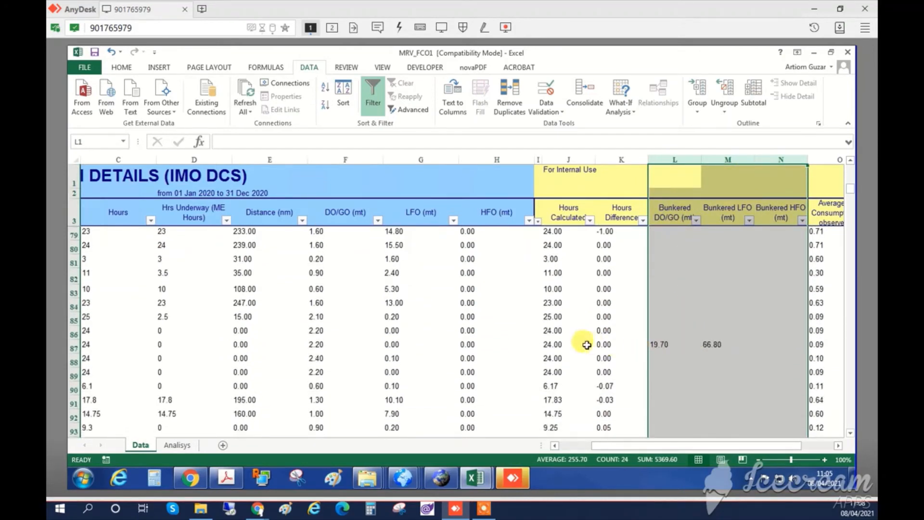
pyautogui.click(73, 347)
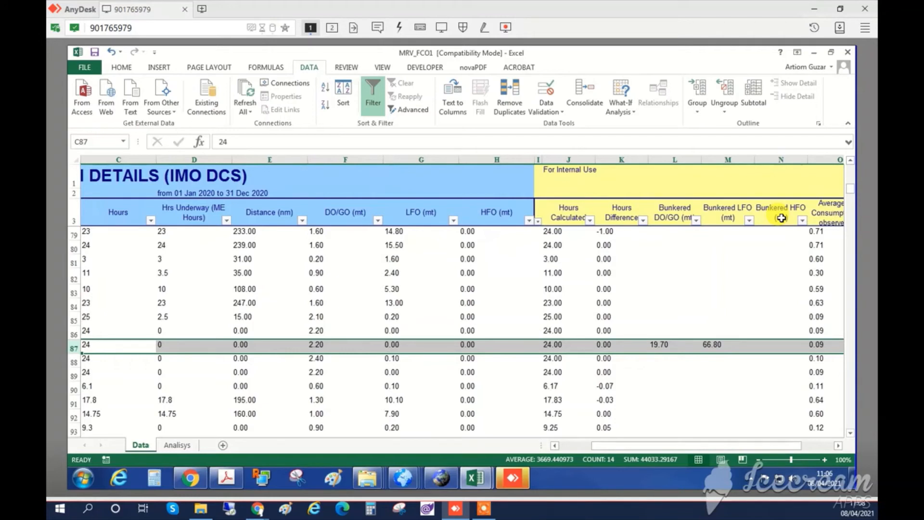
pyautogui.click(722, 214)
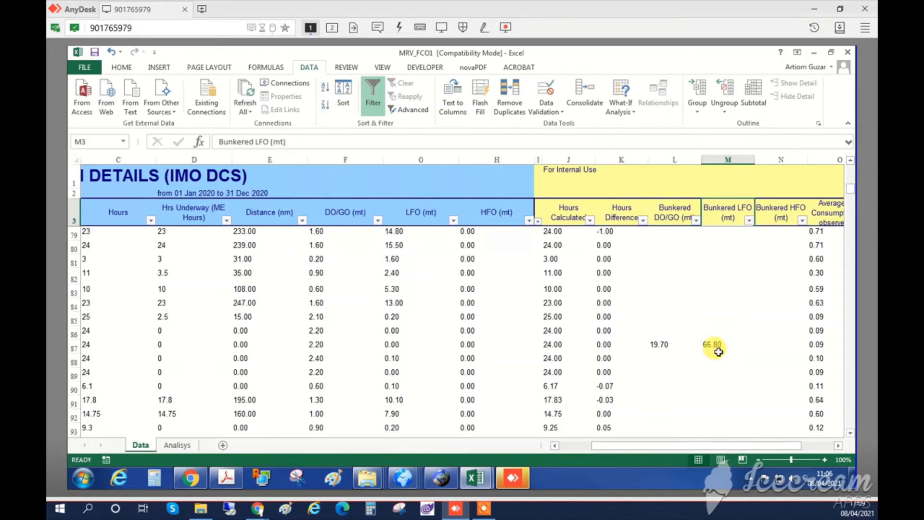
pyautogui.click(712, 347)
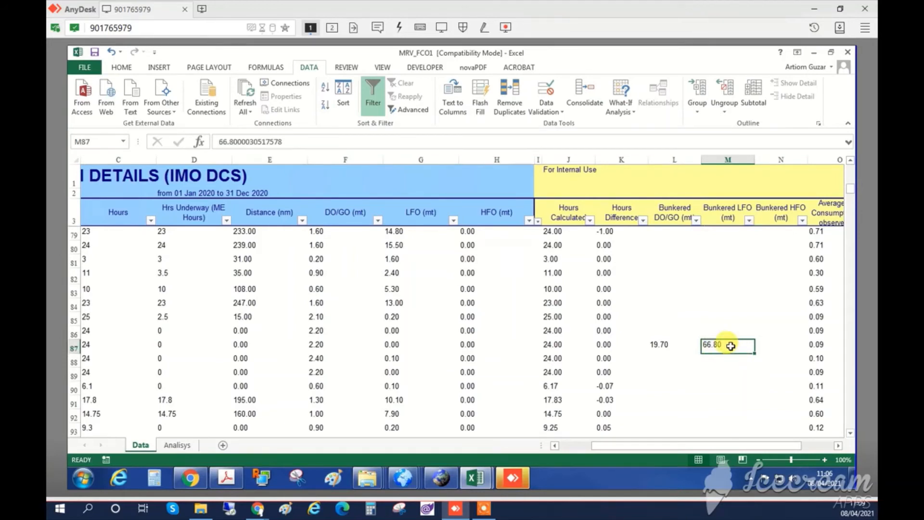
pyautogui.click(780, 346)
pyautogui.click(713, 345)
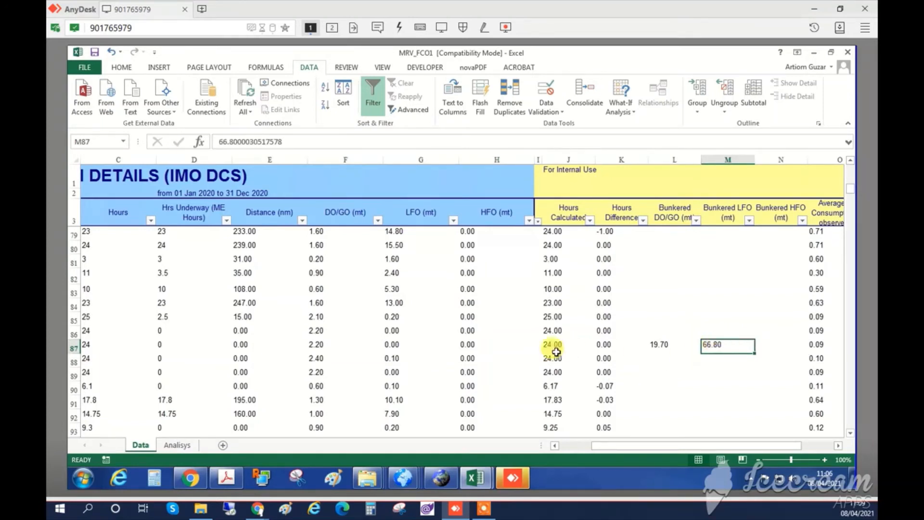
# Step: Try to move the LFO consumption values of rows 88 to 121 into the HFO column, starting at H88
pyautogui.moveTo(396, 361); pyautogui.dragTo(398, 430)
pyautogui.moveTo(397, 432); pyautogui.dragTo(399, 411)
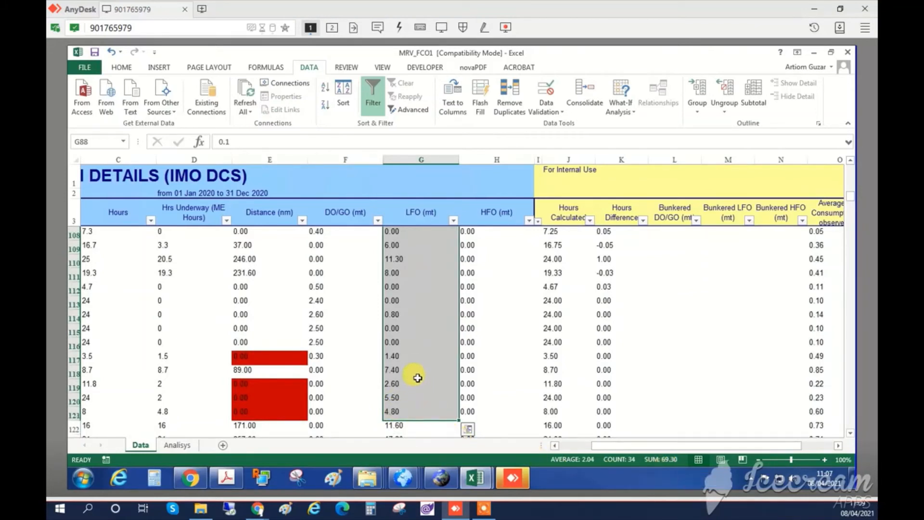
pyautogui.click(120, 66)
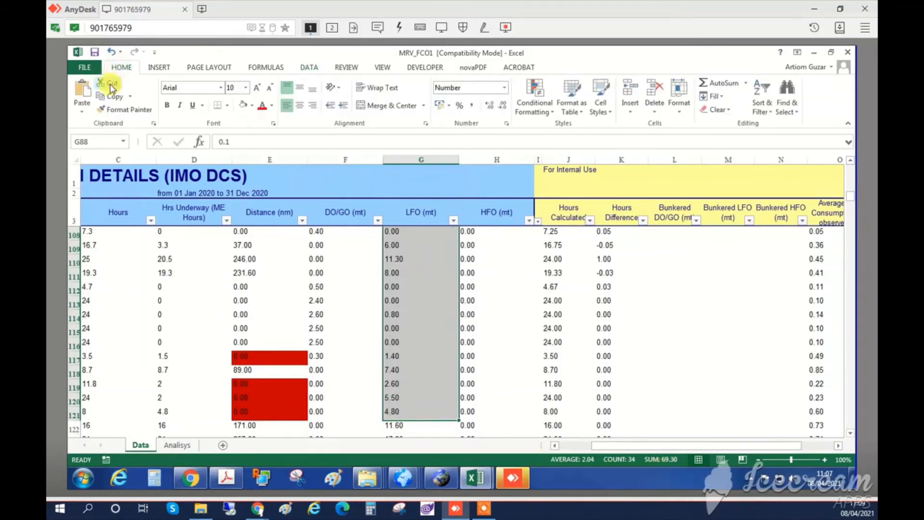
pyautogui.click(109, 86)
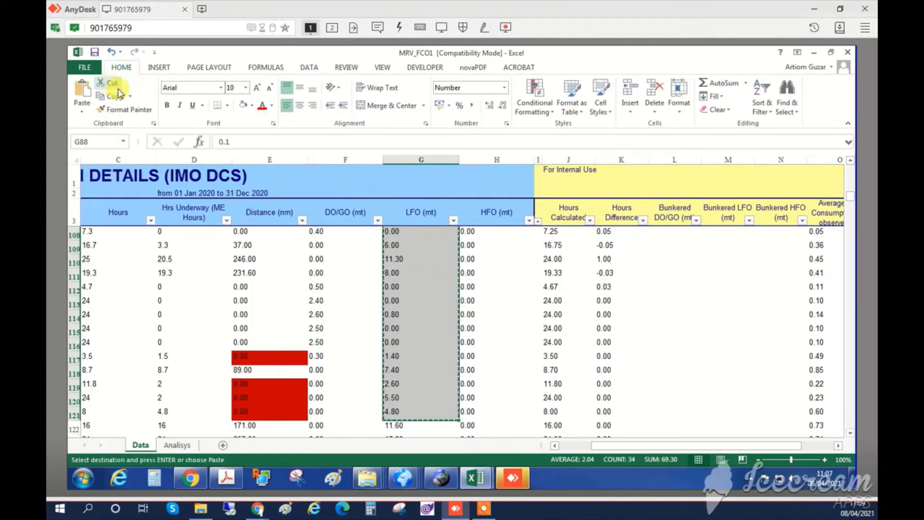
pyautogui.scroll(10, 530, 337)
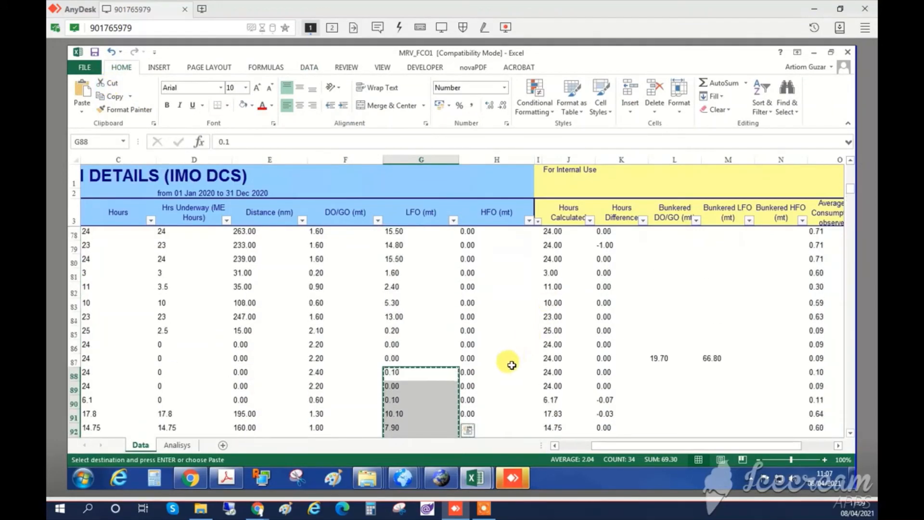
pyautogui.scroll(-1, 486, 371)
pyautogui.click(473, 331)
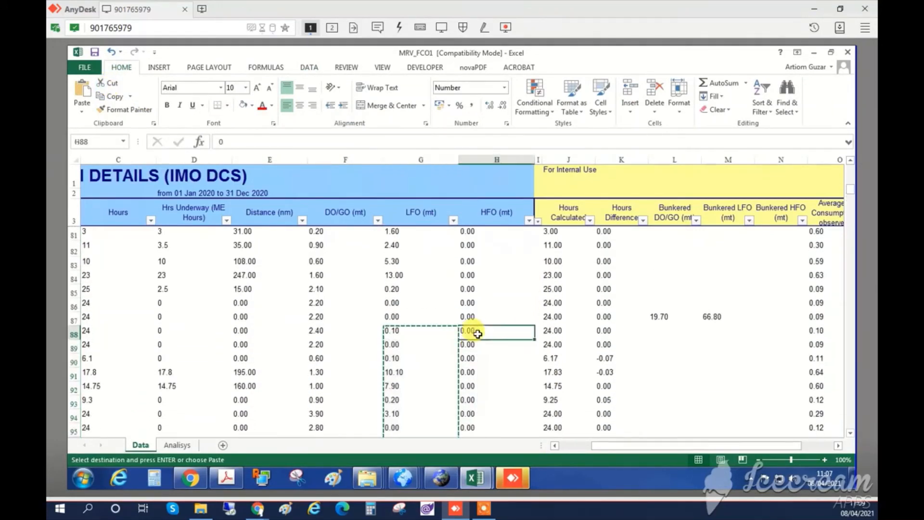
pyautogui.click(83, 90)
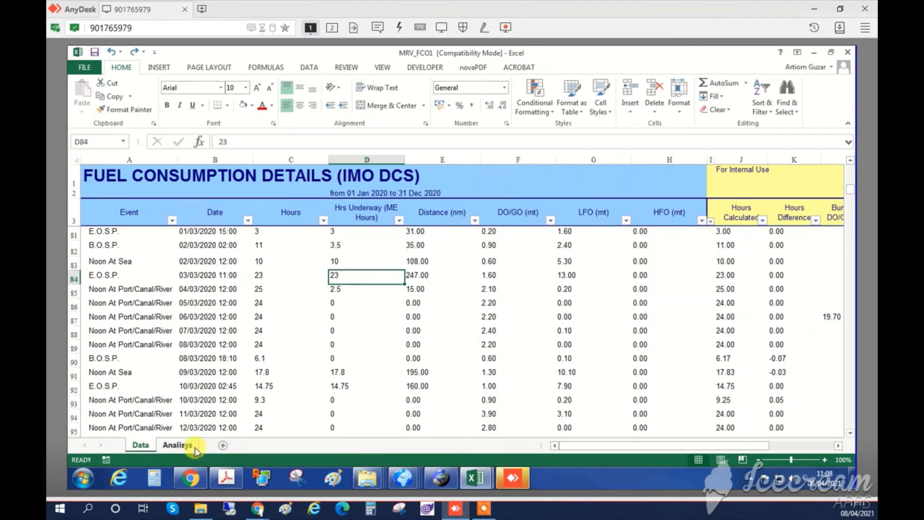
# Step: Compare the monthly and total calendar Hours with the Report Hrs in the Analisys sheet, then return to the Data sheet
pyautogui.click(178, 446)
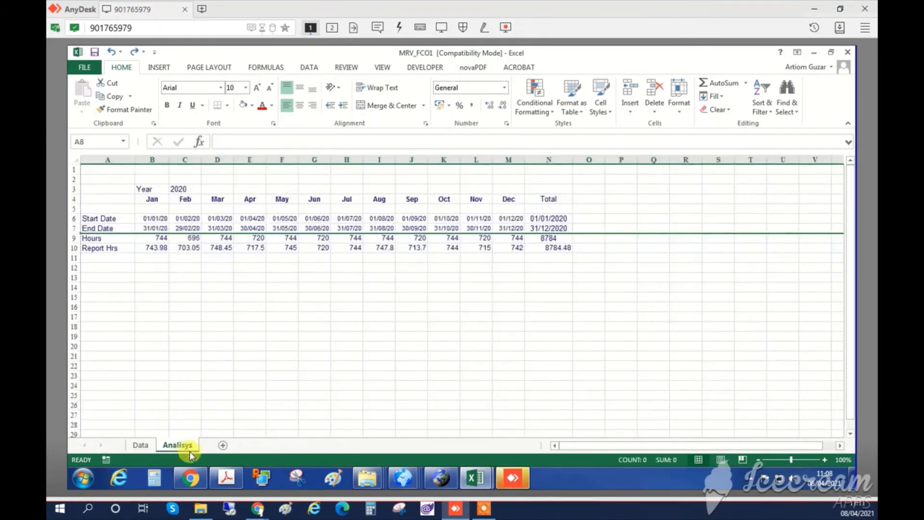
pyautogui.click(161, 238)
pyautogui.click(189, 237)
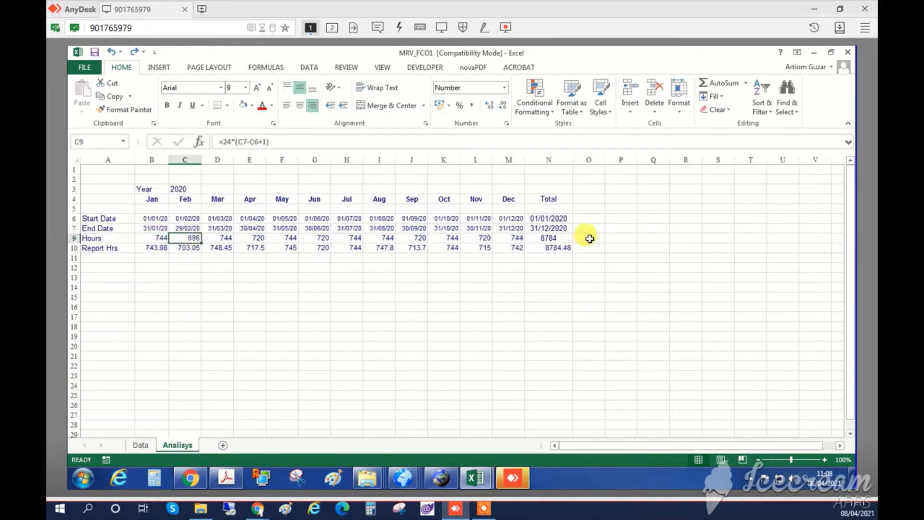
pyautogui.click(565, 237)
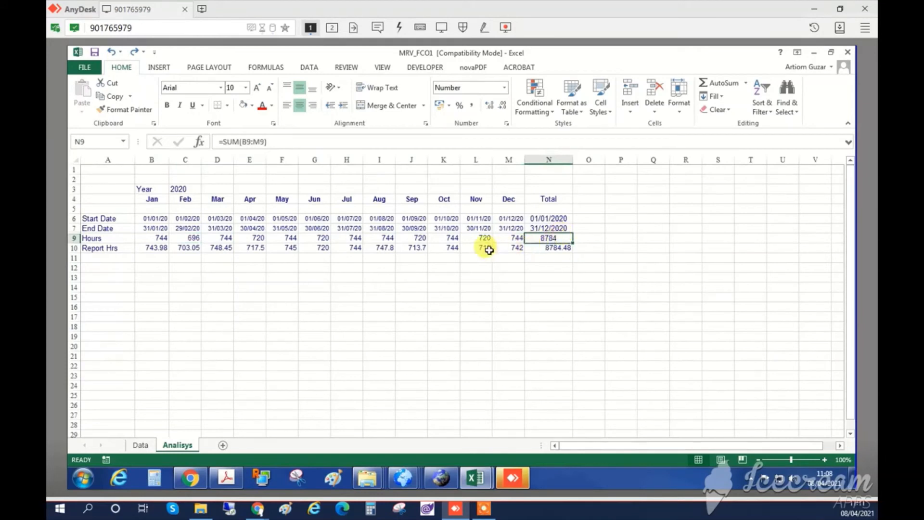
pyautogui.click(74, 247)
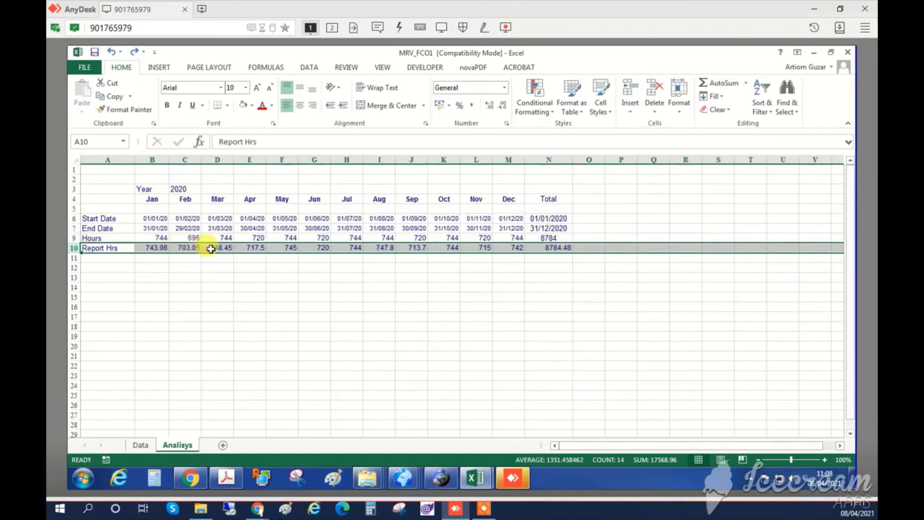
pyautogui.click(560, 247)
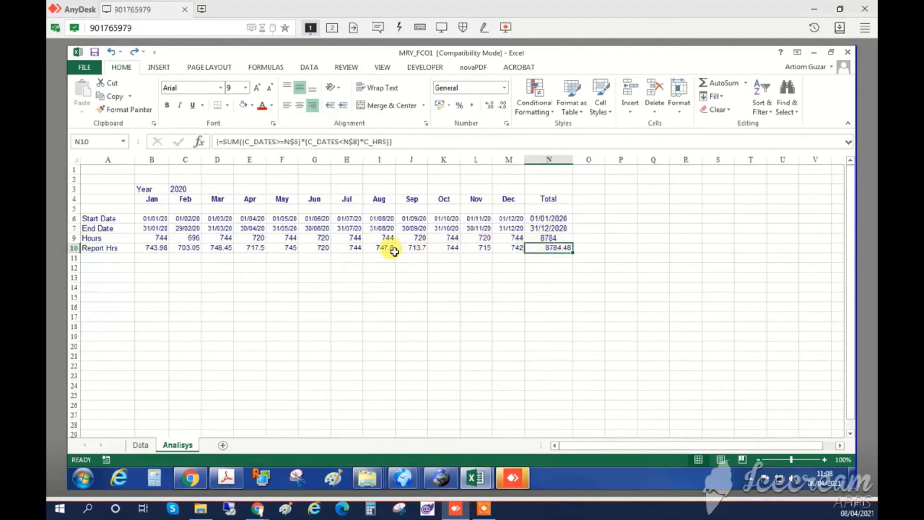
pyautogui.click(140, 444)
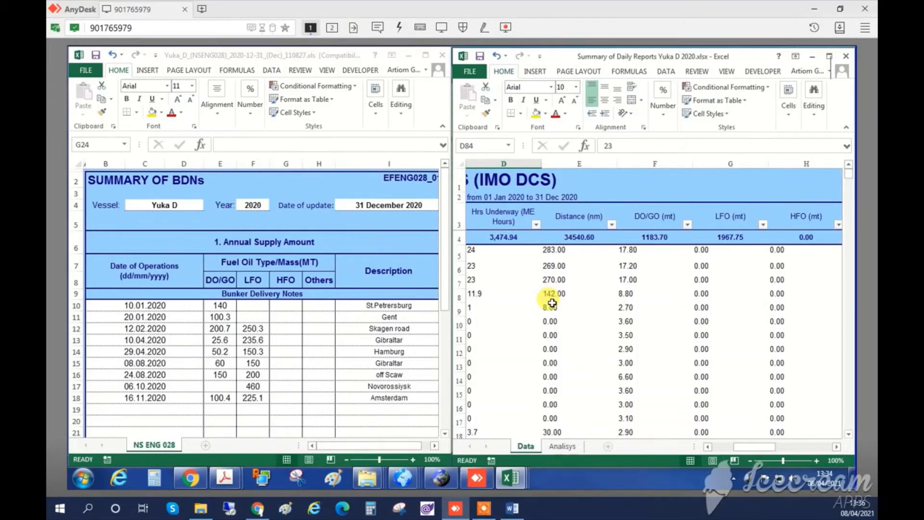
# Step: Review the fuel consumption details of the 2020 daily reports and the Summary of BDNs down to its annual fuel consumption row
pyautogui.moveTo(753, 448); pyautogui.dragTo(725, 449)
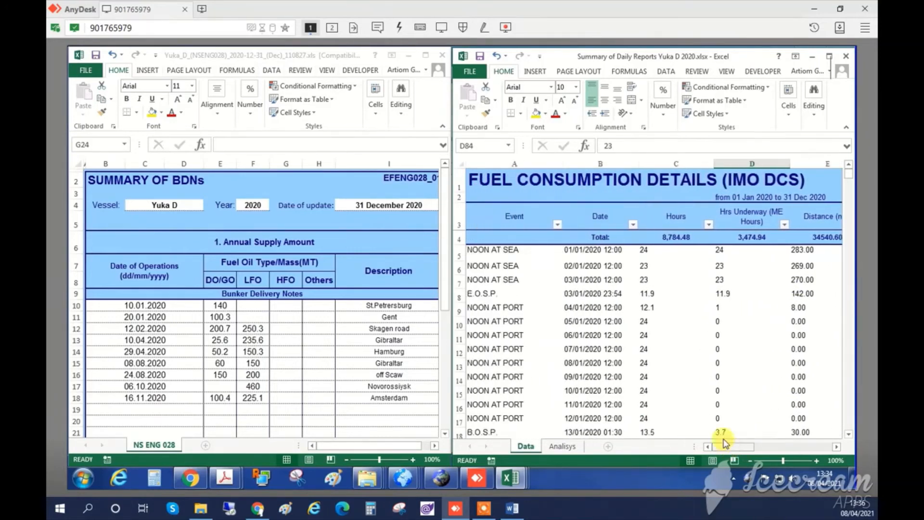
pyautogui.click(494, 180)
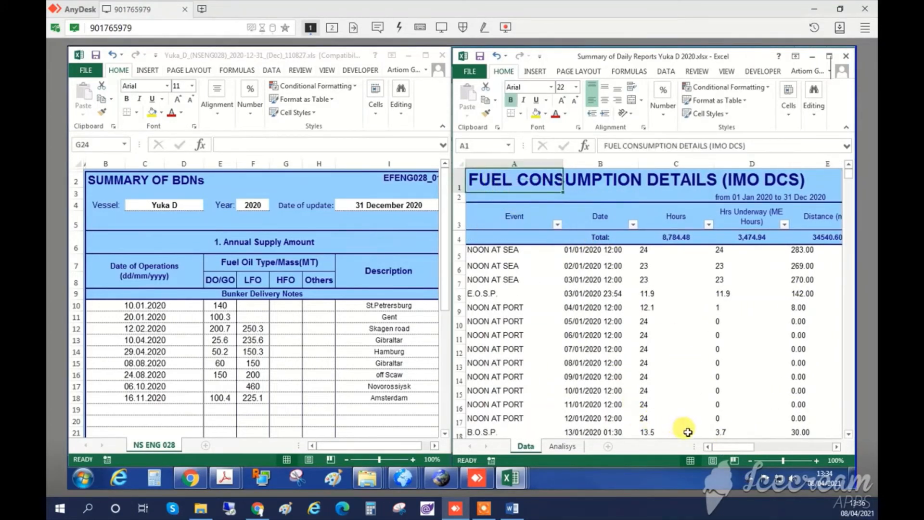
pyautogui.click(110, 179)
pyautogui.click(110, 179)
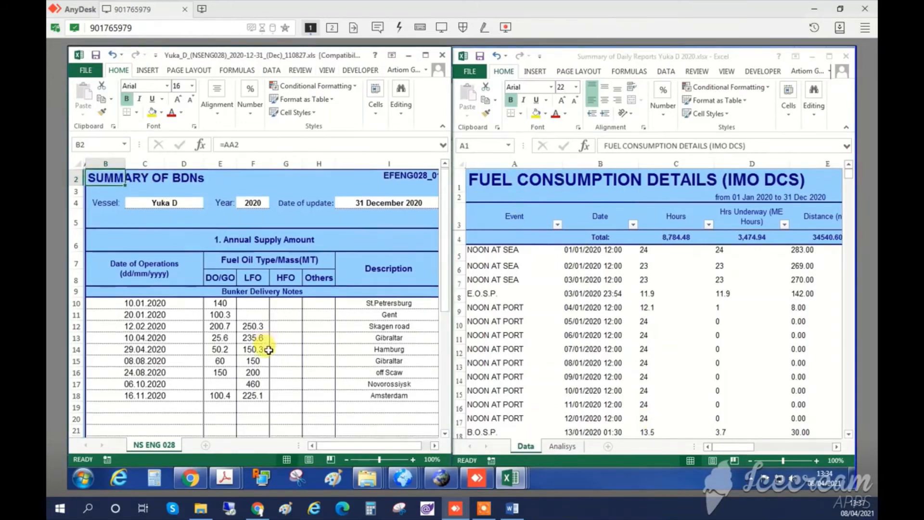
pyautogui.scroll(-5, 265, 356)
pyautogui.scroll(-5, 265, 356)
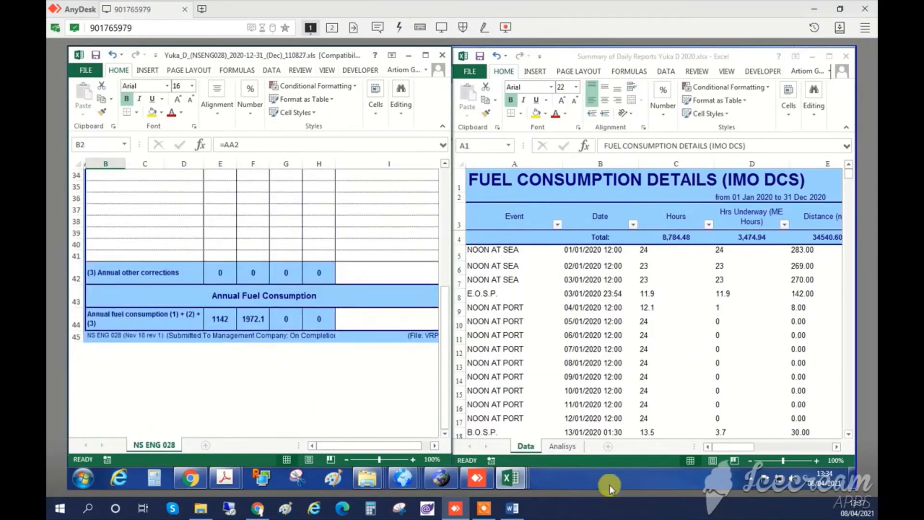
# Step: Compare the annual DO/GO and LFO consumption, individually and combined, between the Summary of BDNs and the Summary of Daily Reports
pyautogui.moveTo(749, 447); pyautogui.dragTo(763, 449)
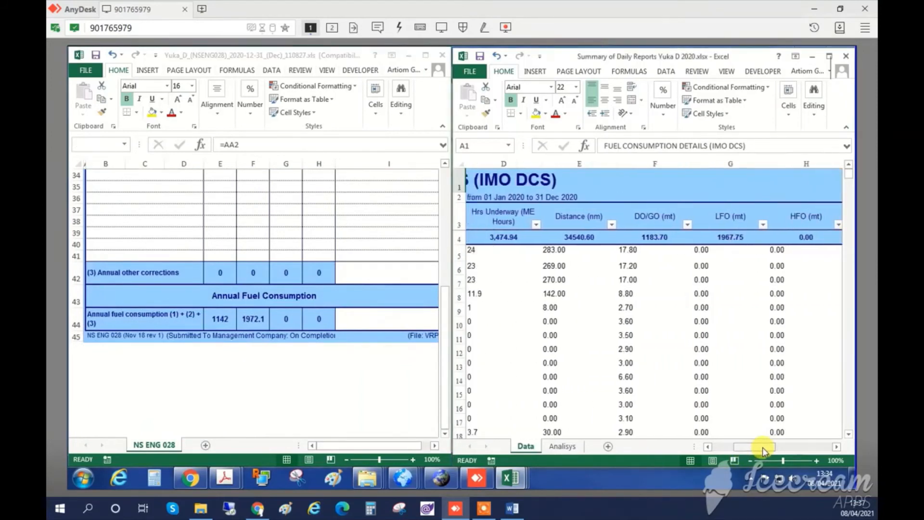
pyautogui.click(222, 316)
pyautogui.click(227, 321)
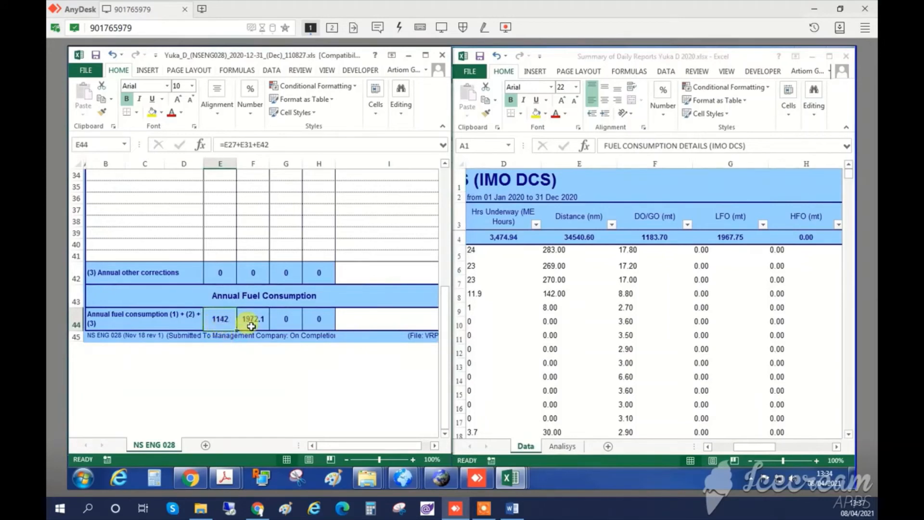
pyautogui.click(658, 243)
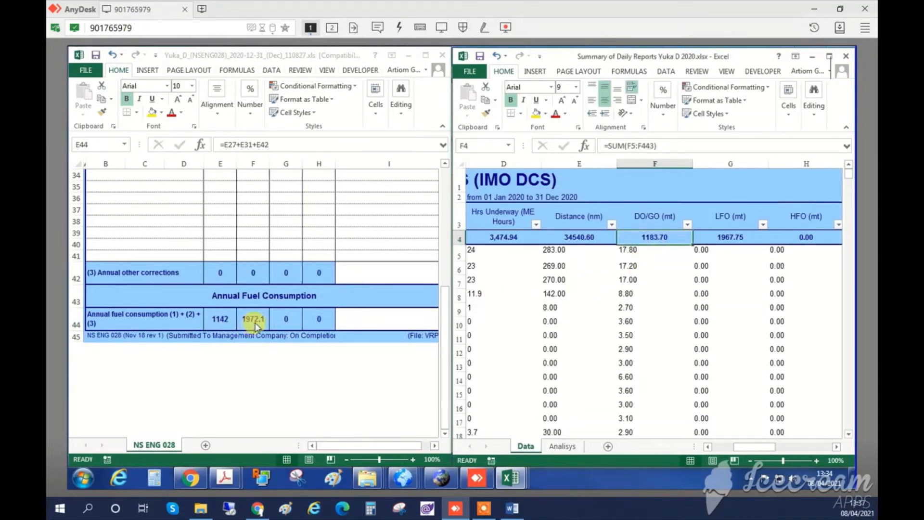
pyautogui.click(732, 240)
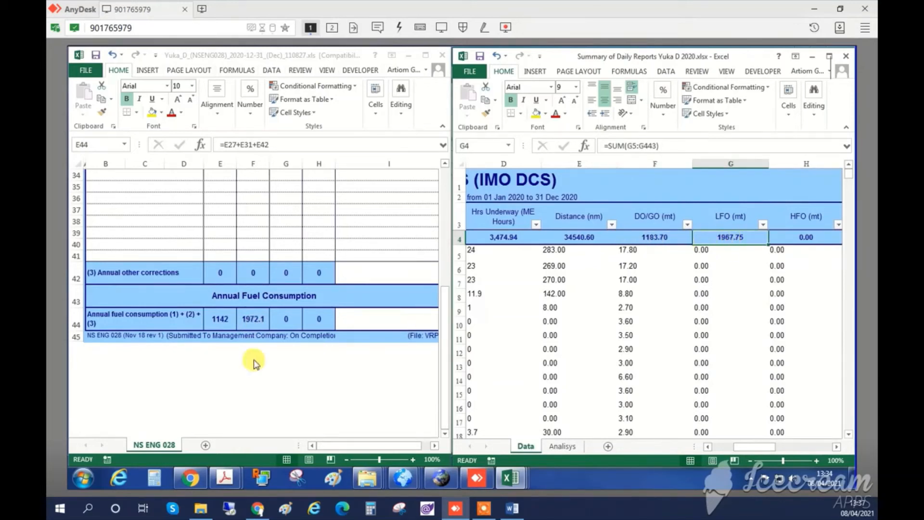
pyautogui.moveTo(230, 323)
pyautogui.mouseDown()
pyautogui.moveTo(223, 320)
pyautogui.moveTo(247, 320)
pyautogui.mouseUp()
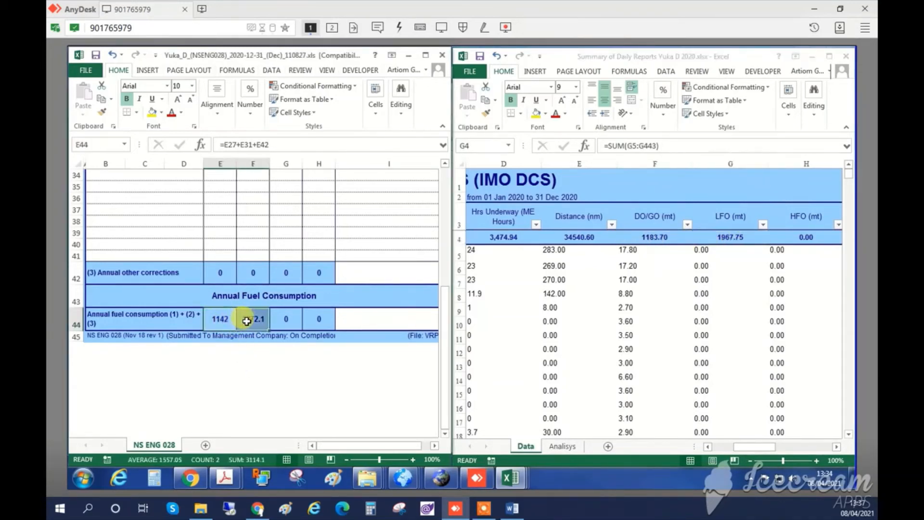
pyautogui.moveTo(652, 230); pyautogui.dragTo(707, 235)
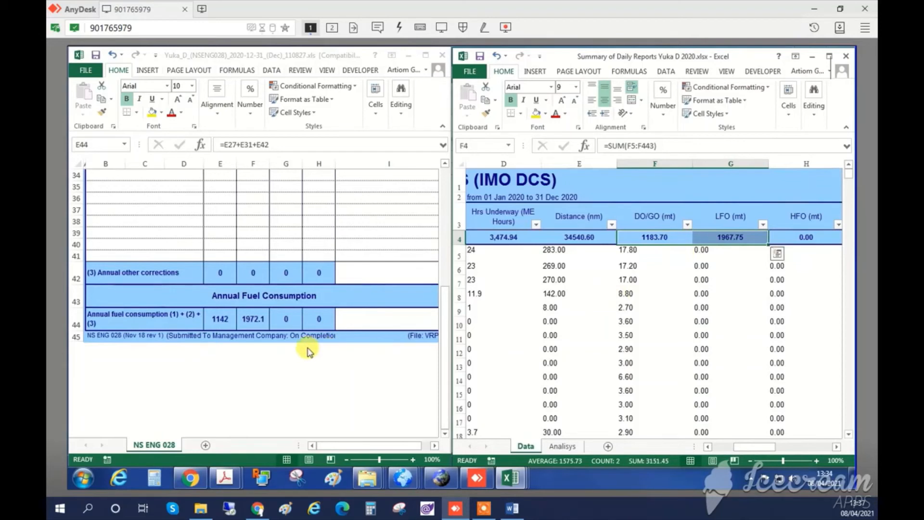
pyautogui.moveTo(221, 325); pyautogui.dragTo(243, 323)
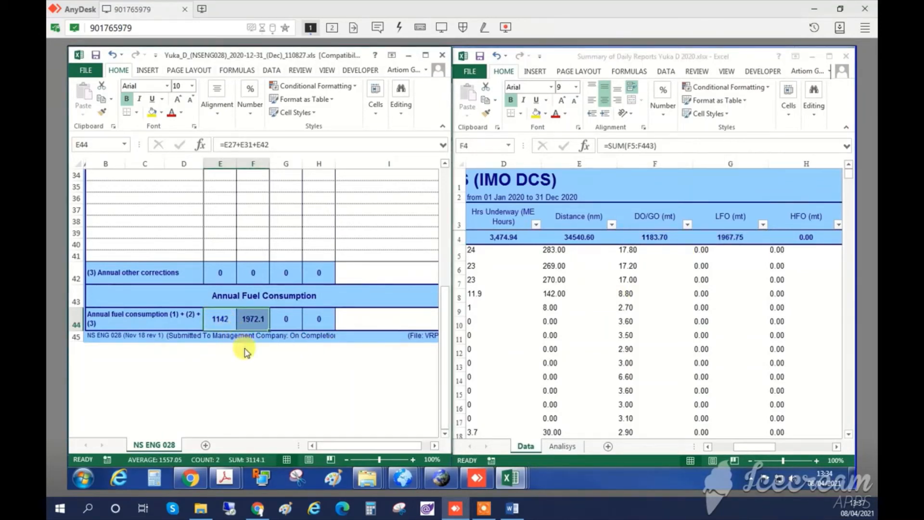
# Step: Review the bunker delivery notes and their DO/GO and LFO supply amounts in the Summary of BDNs
pyautogui.scroll(8, 247, 353)
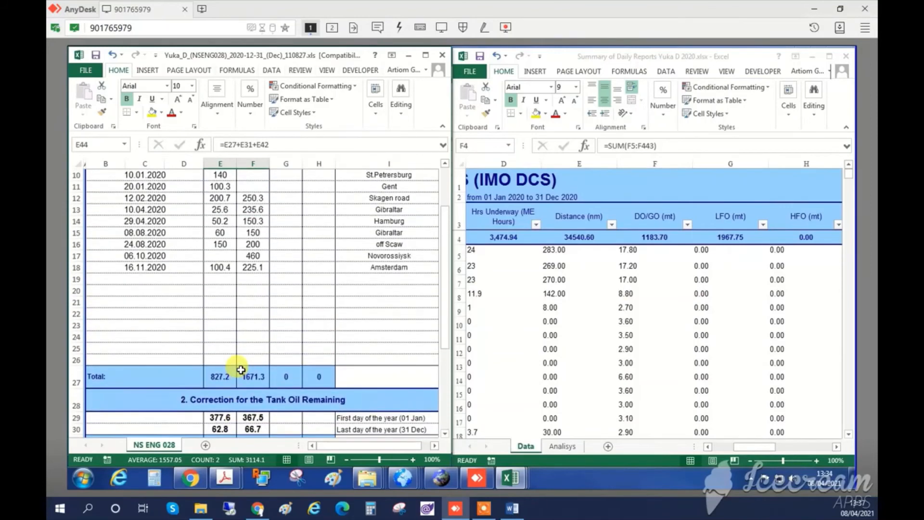
pyautogui.scroll(1, 241, 370)
pyautogui.click(699, 252)
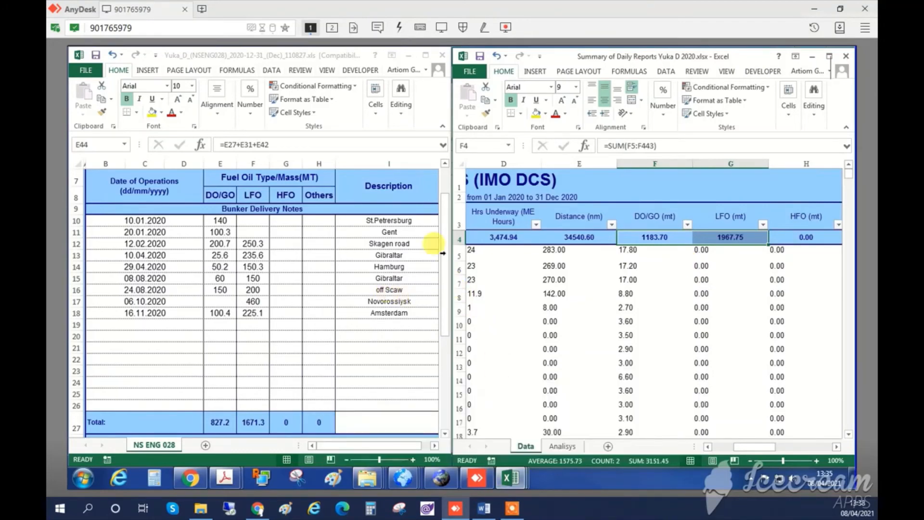
# Step: Minimize both summary workbooks, view the SEEMP II APPENDIX B_Yuka D.xlsx workbook, and return to the Yuka D IMO DCS folder
pyautogui.click(409, 55)
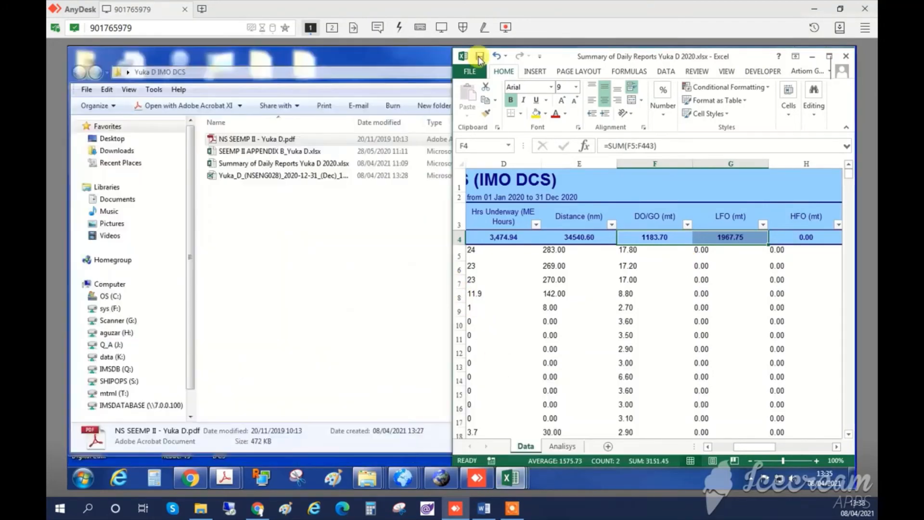
pyautogui.click(812, 57)
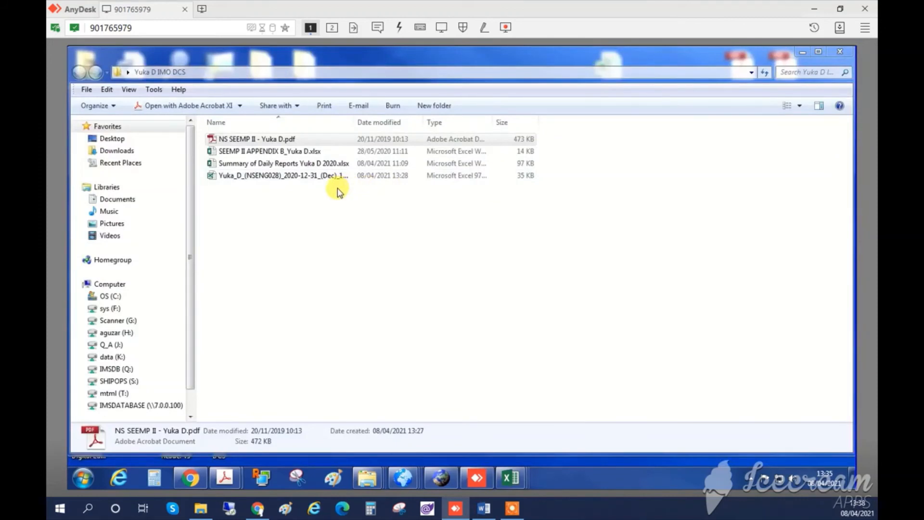
pyautogui.moveTo(510, 482)
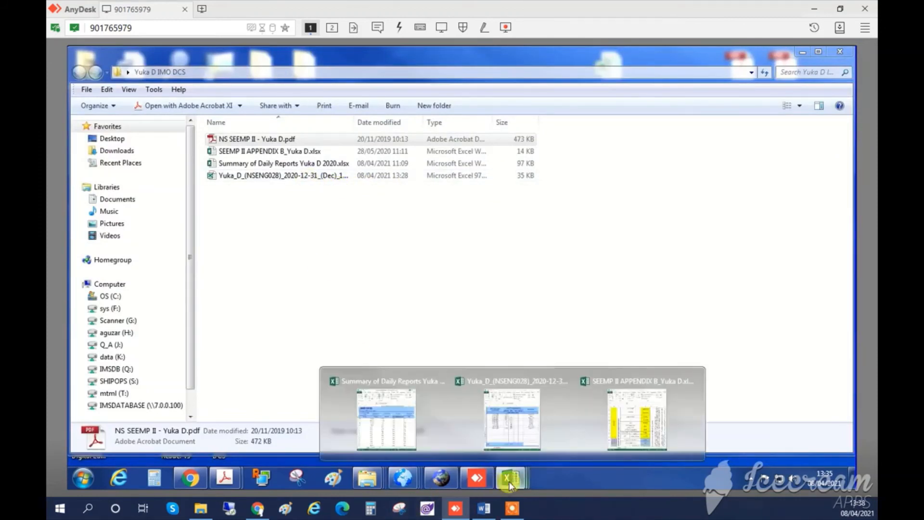
pyautogui.click(626, 418)
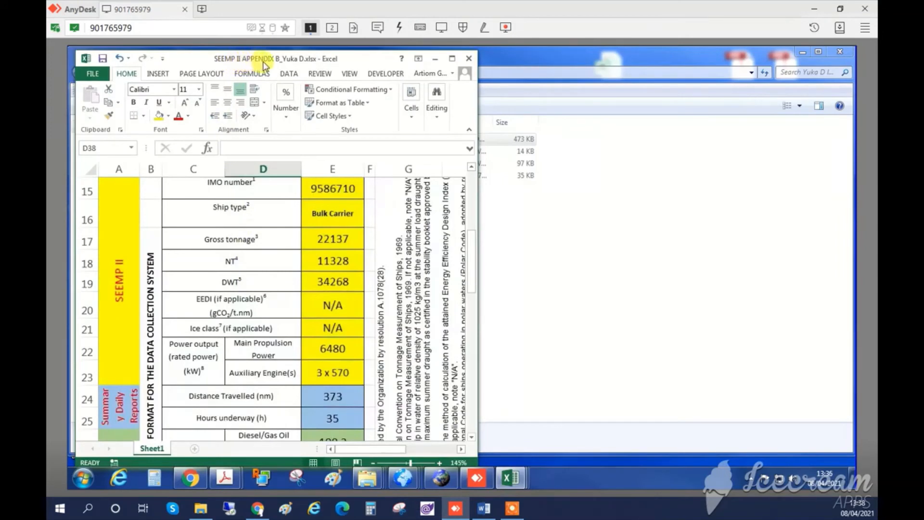
pyautogui.click(433, 57)
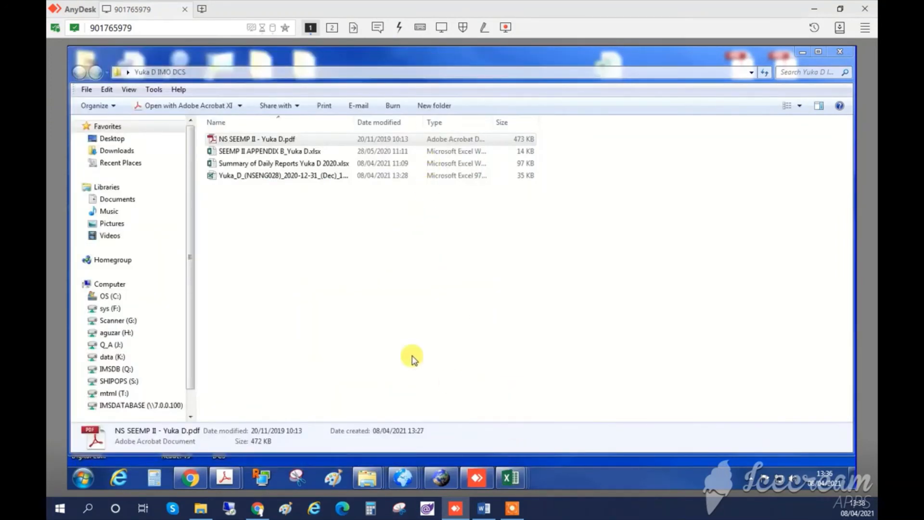
# Step: Switch to Vessel Management, search for "yuka", open the vessel's details and locate NS SEEMP II - Yuka D among its approved manuals
pyautogui.click(269, 140)
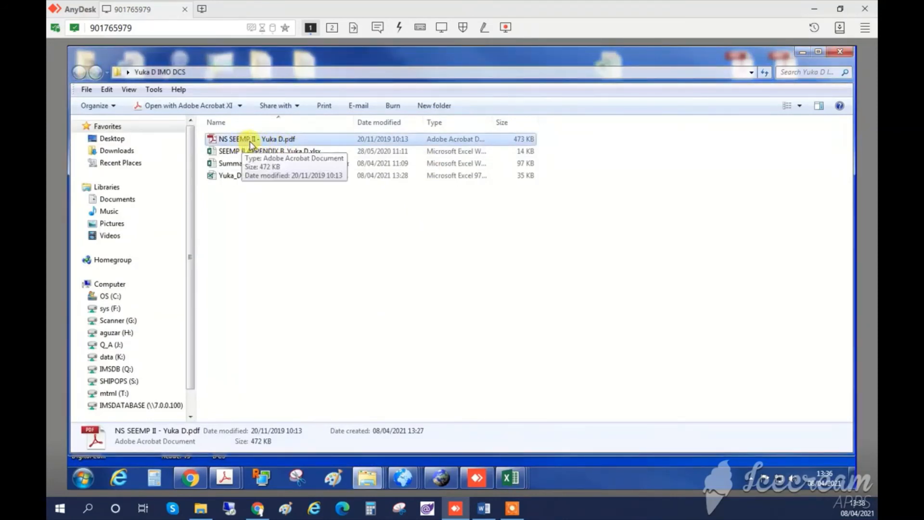
pyautogui.moveTo(406, 481)
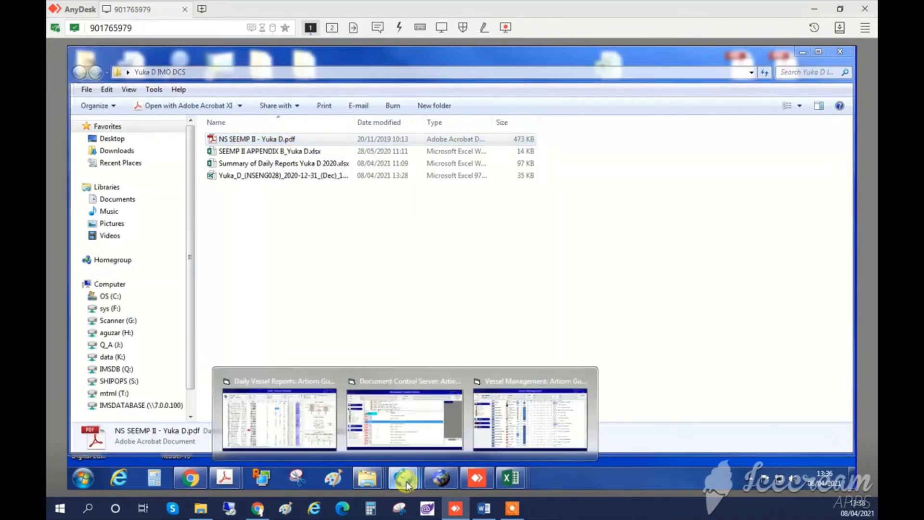
pyautogui.click(487, 415)
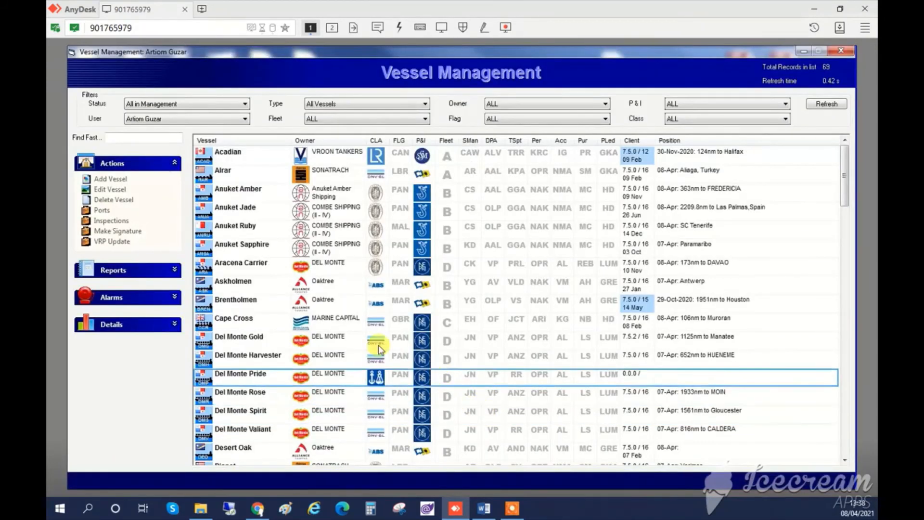
pyautogui.click(141, 136)
pyautogui.write('yuka')
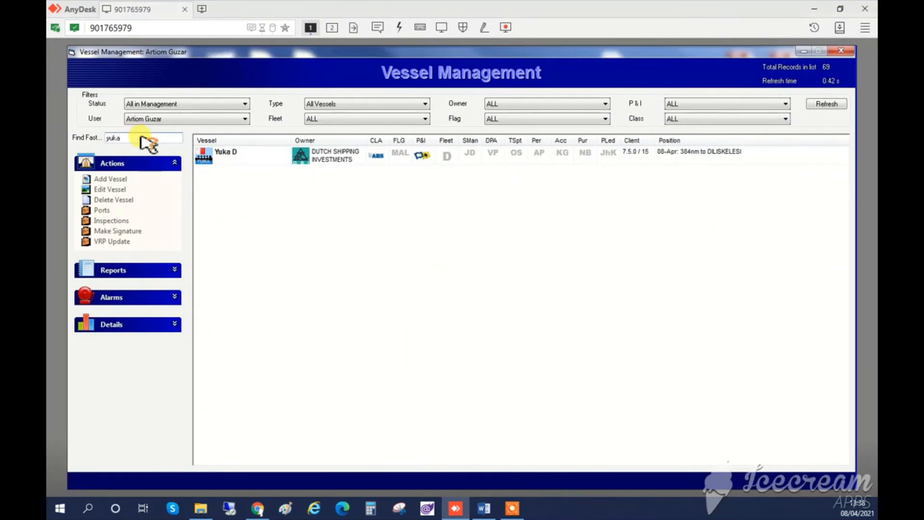
pyautogui.click(240, 160)
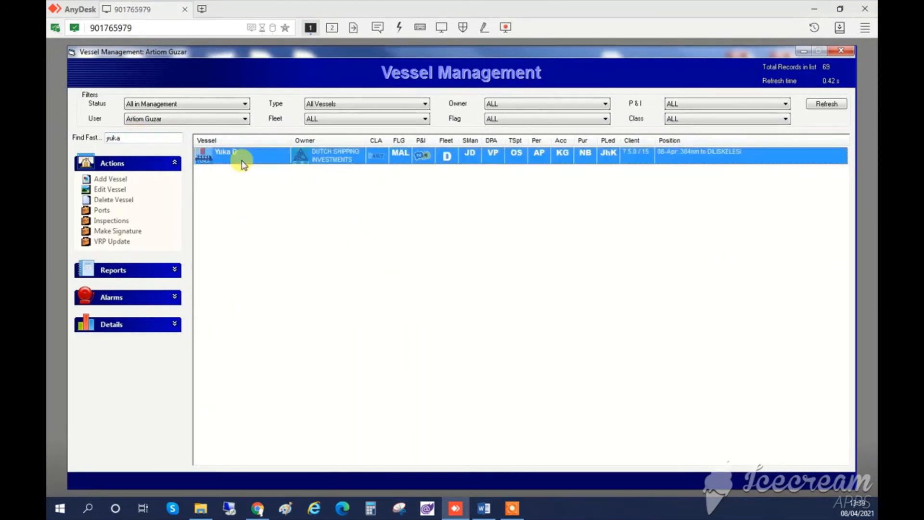
pyautogui.doubleClick(250, 168)
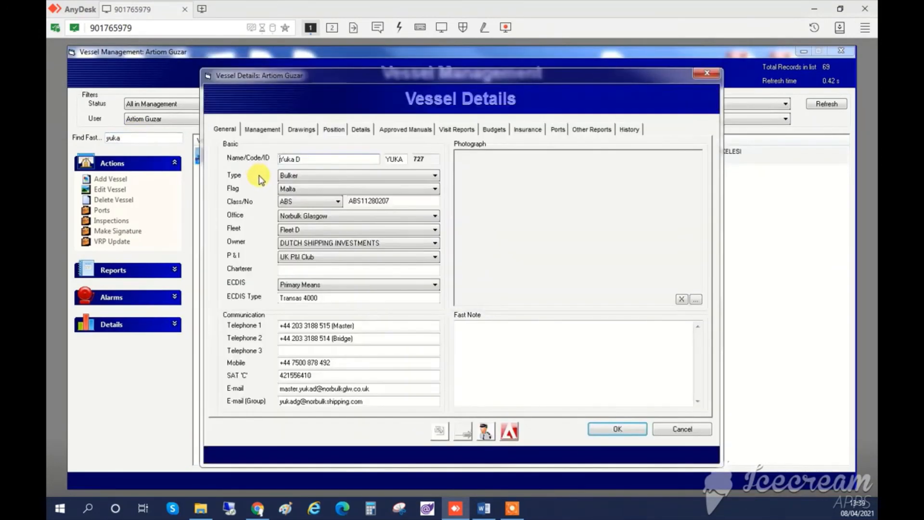
pyautogui.click(402, 130)
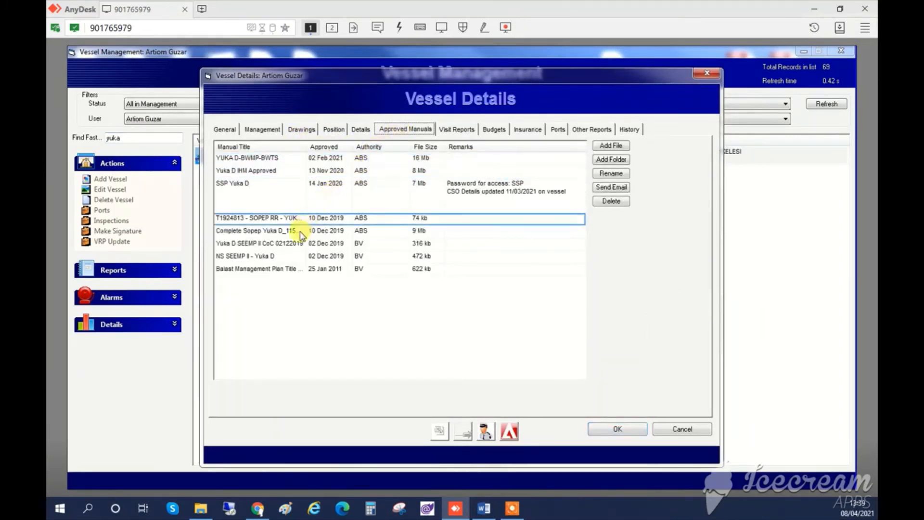
pyautogui.click(250, 259)
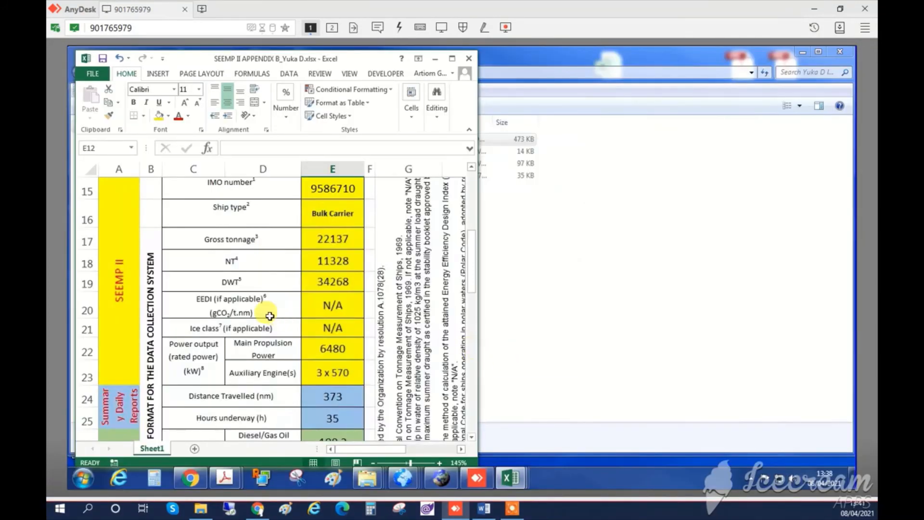
# Step: Examine the yellow SEEMP II section of ship particulars in the SEEMP II Appendix B workbook
pyautogui.scroll(1, 269, 316)
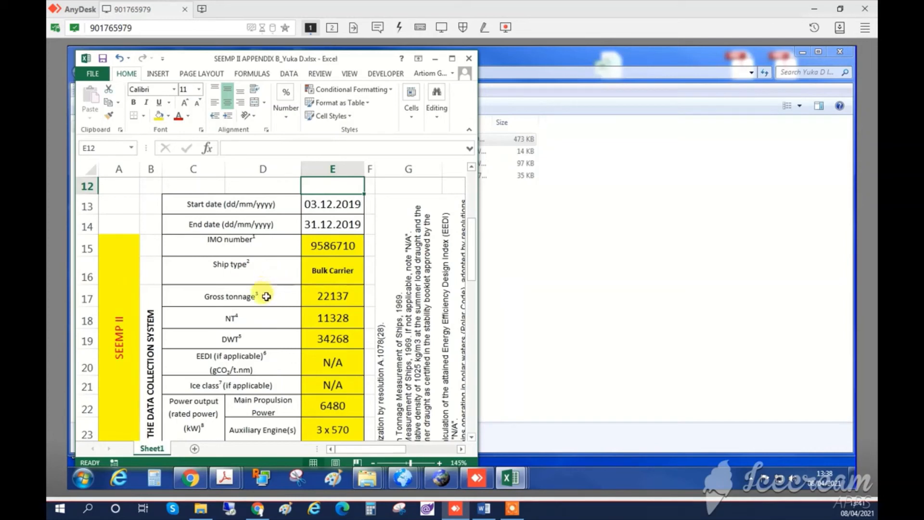
pyautogui.scroll(-1, 266, 299)
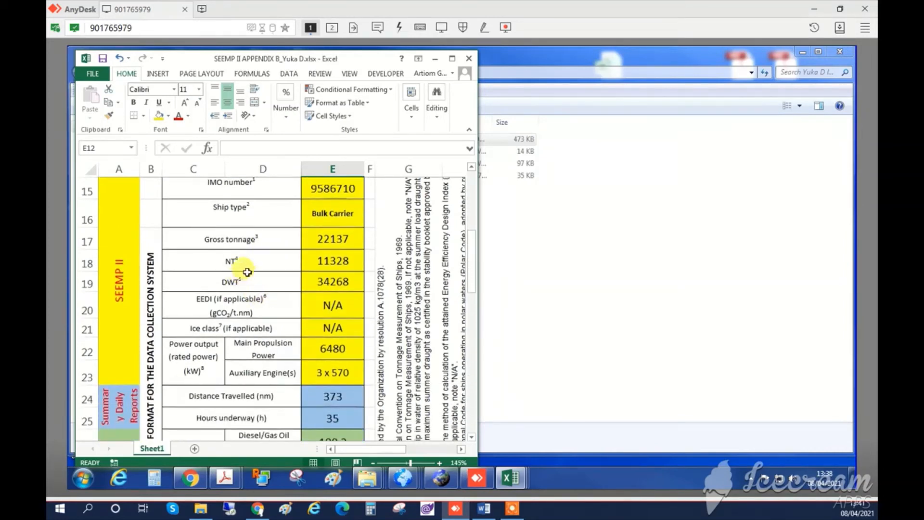
pyautogui.click(122, 235)
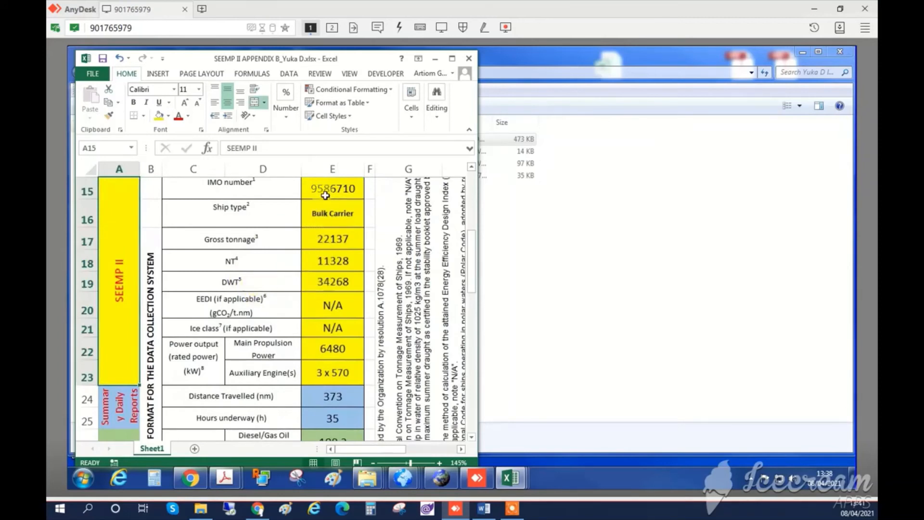
# Step: Compare the form's ship particulars, from IMO number to auxiliary engines, with the Ship's Particulars section of the NS SEEMP II PDF, and minimize the PDF
pyautogui.moveTo(327, 185); pyautogui.dragTo(340, 368)
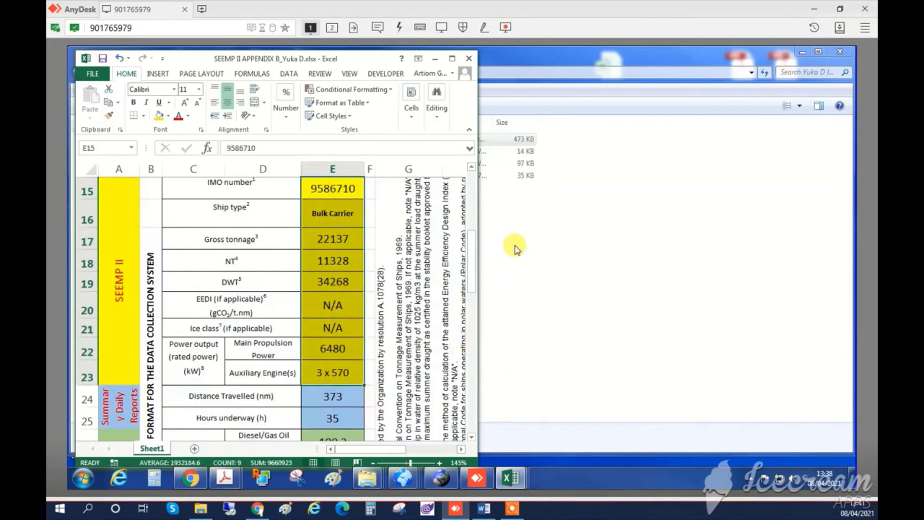
pyautogui.moveTo(236, 475)
pyautogui.click(264, 431)
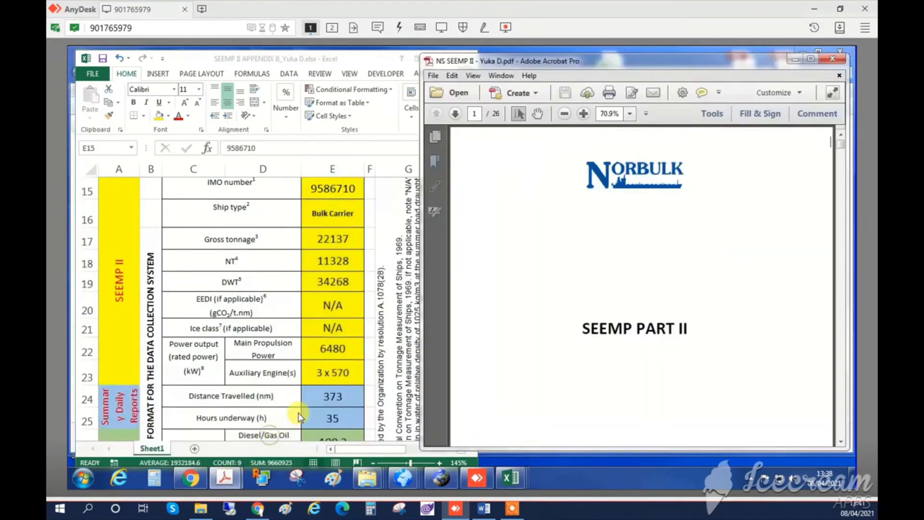
pyautogui.scroll(-10, 614, 304)
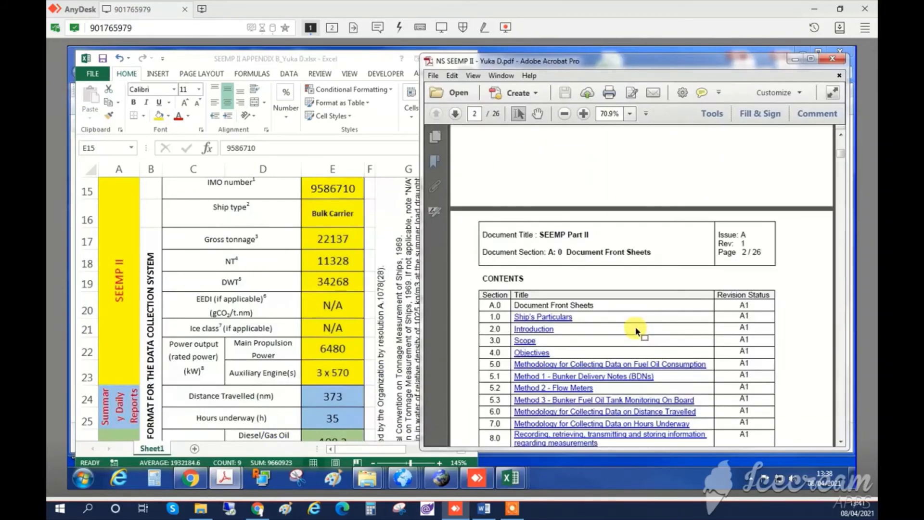
pyautogui.click(544, 317)
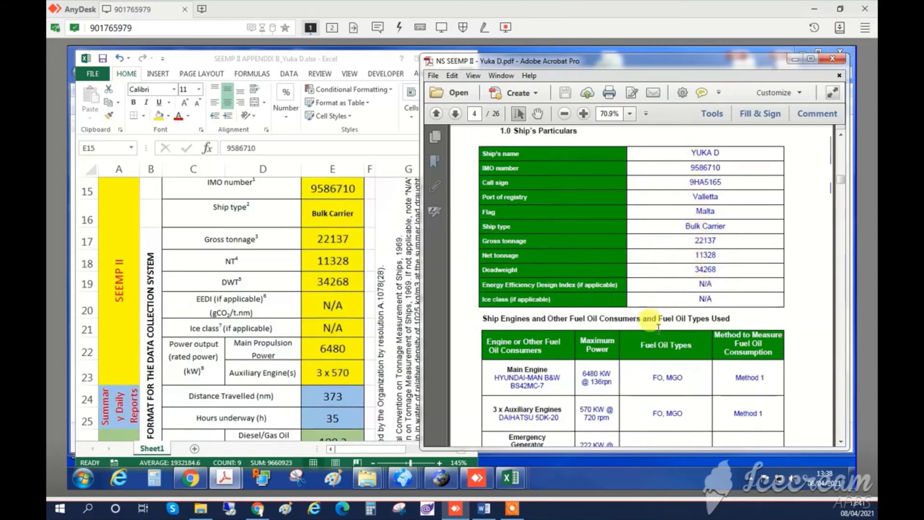
pyautogui.scroll(-1, 626, 347)
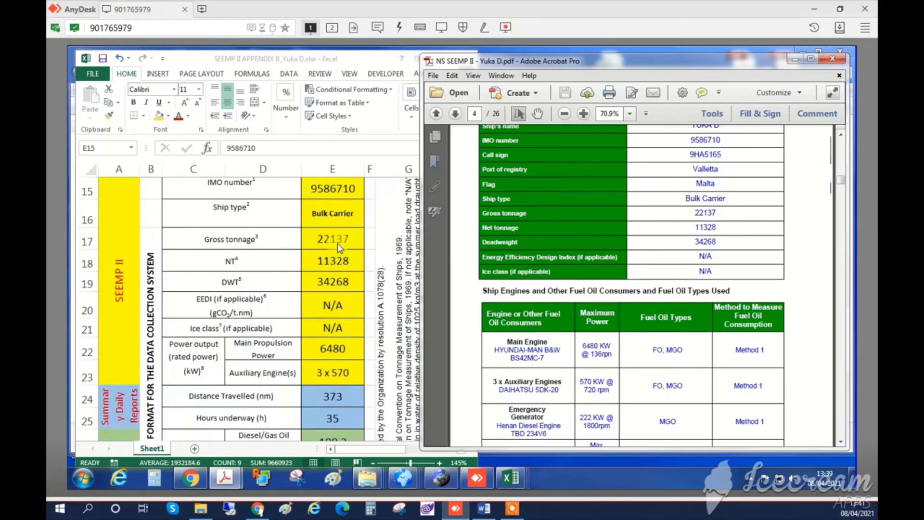
pyautogui.scroll(-1, 335, 255)
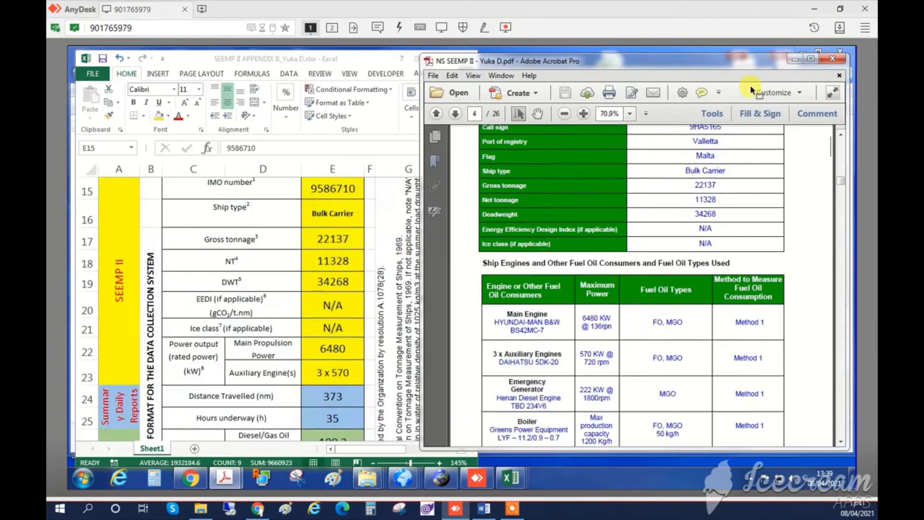
pyautogui.click(795, 59)
# Step: Check the form's distance travelled and hours underway rows against the matching totals in the Summary of Daily Reports workbook
pyautogui.scroll(-2, 272, 299)
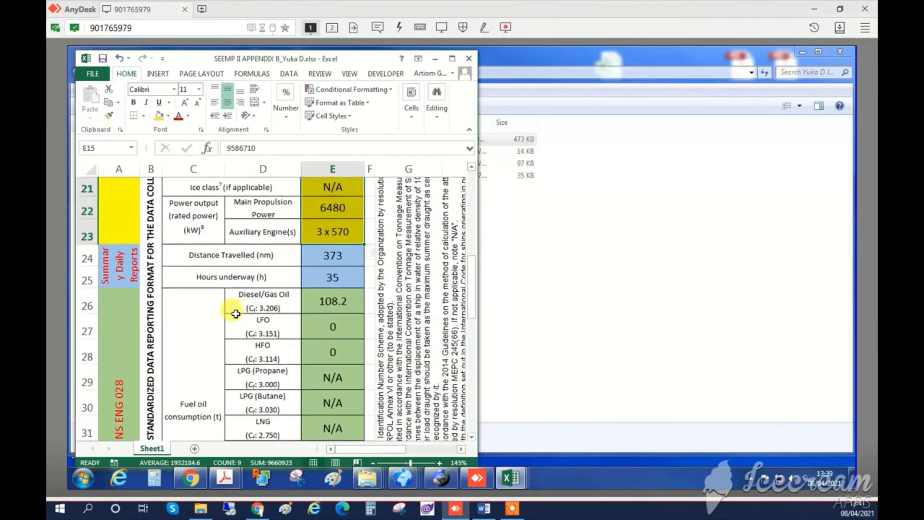
pyautogui.click(225, 264)
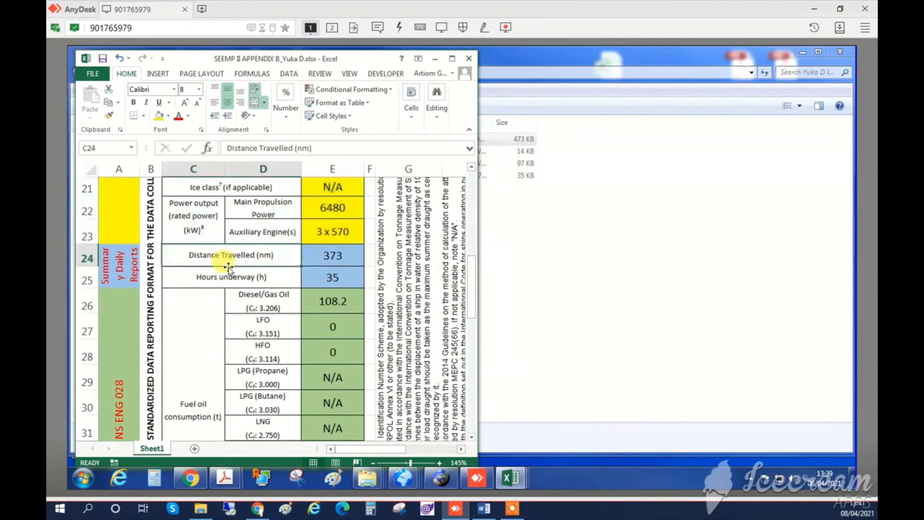
pyautogui.click(235, 281)
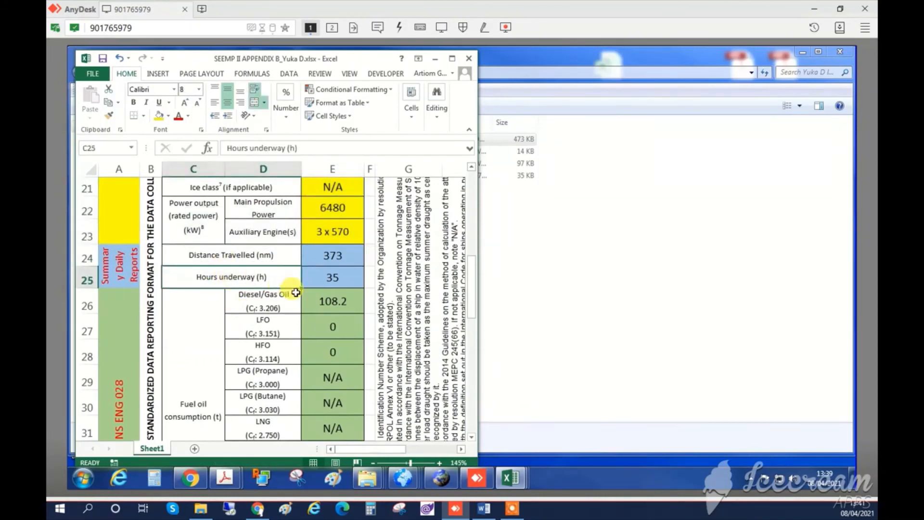
pyautogui.click(332, 262)
pyautogui.click(333, 275)
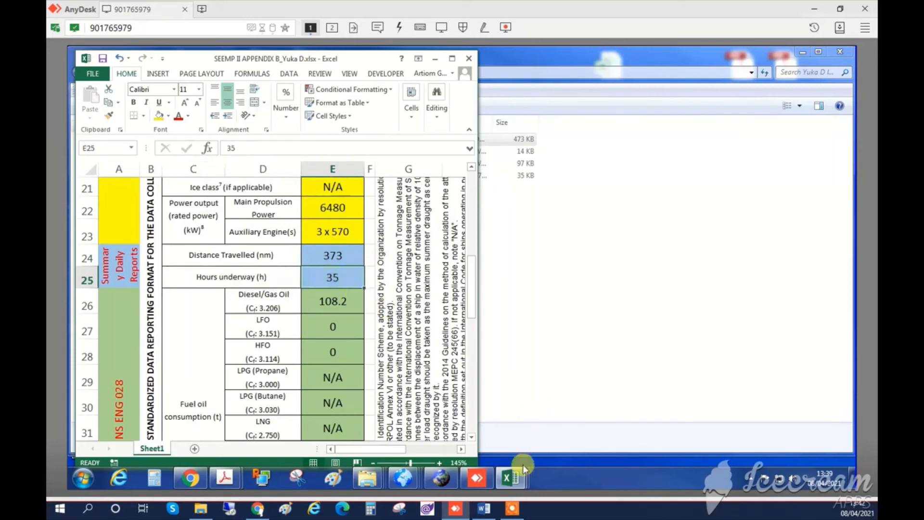
pyautogui.moveTo(521, 476)
pyautogui.click(385, 423)
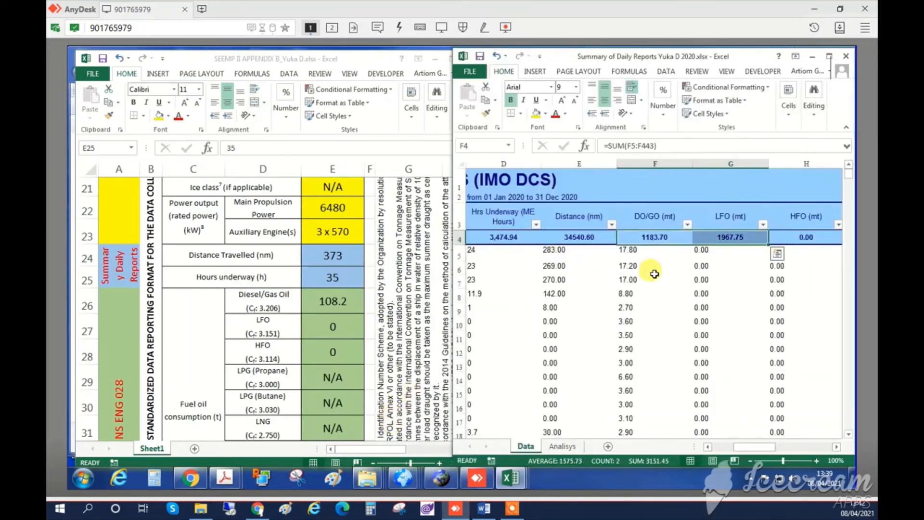
pyautogui.click(506, 237)
pyautogui.moveTo(750, 446); pyautogui.dragTo(745, 450)
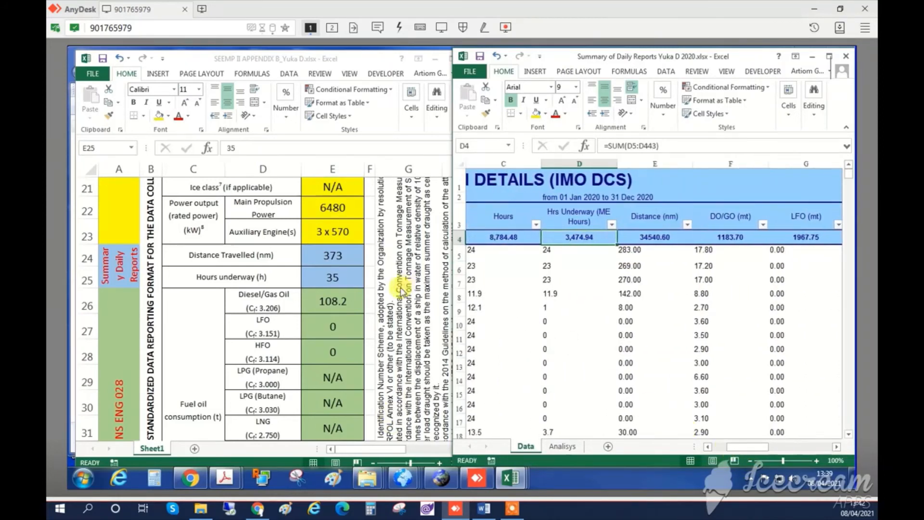
# Step: Set Distance Travelled to 34540.6 nm and Hours underway to 3474.94 h in the SEEMP II Appendix B form
pyautogui.click(335, 254)
pyautogui.click(334, 254)
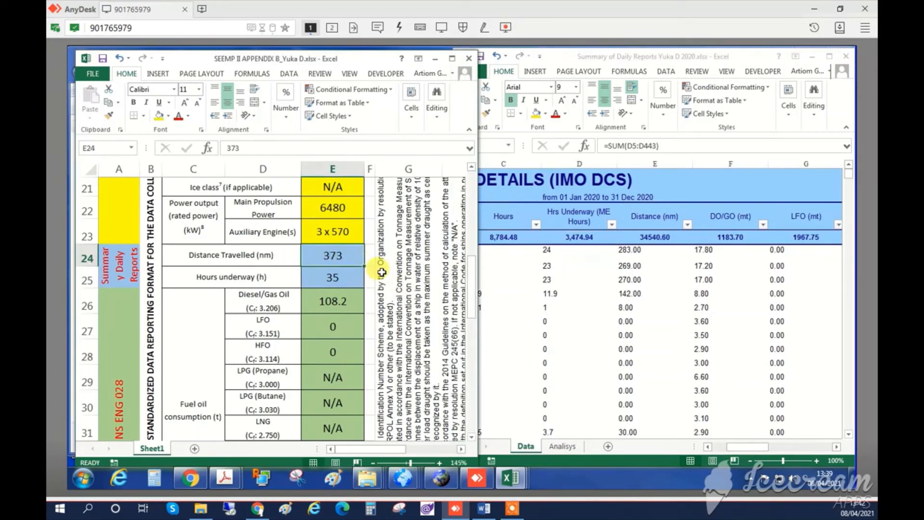
pyautogui.write('34')
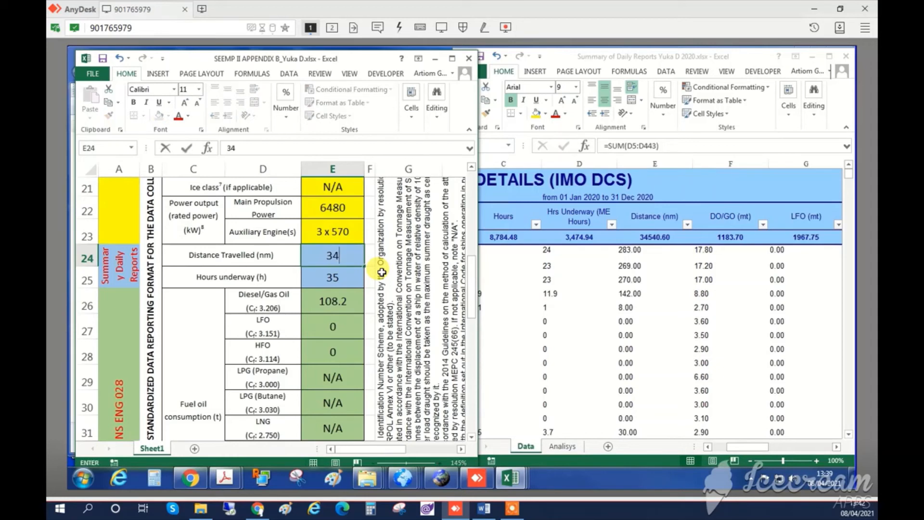
pyautogui.write('540.6')
pyautogui.press('Return')
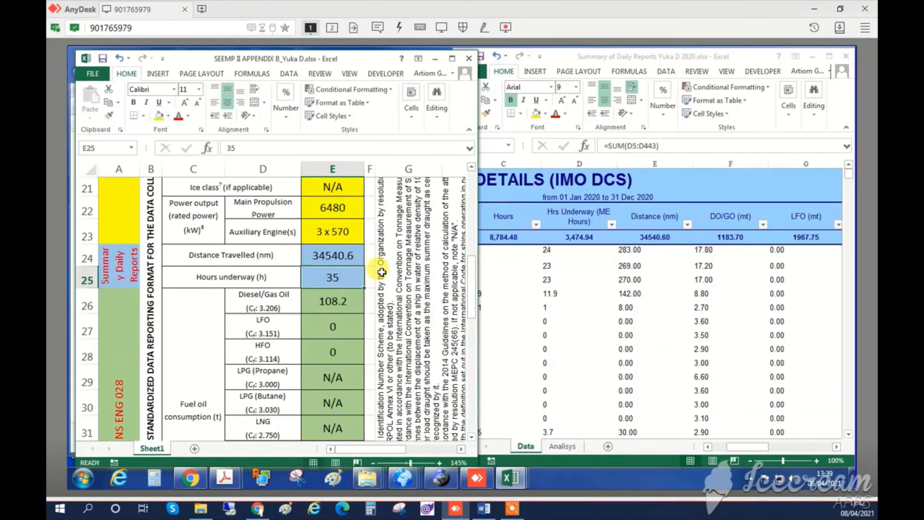
pyautogui.write('347')
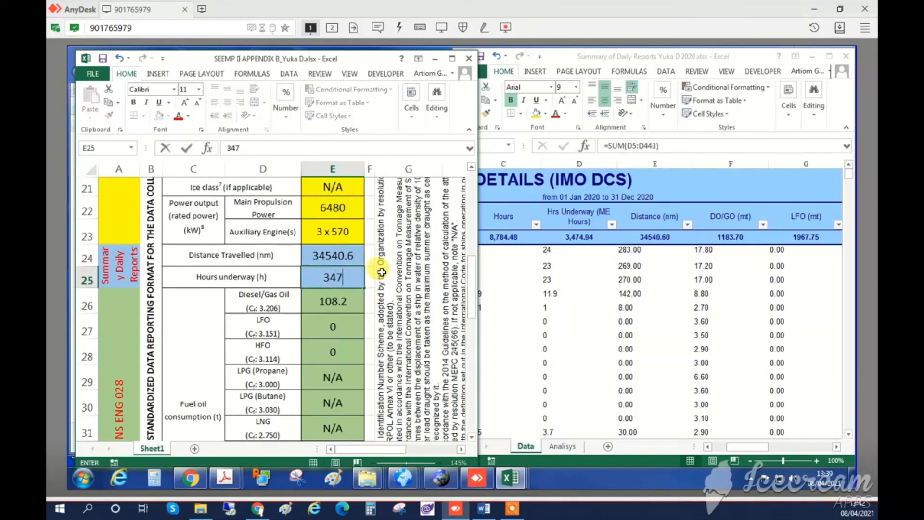
pyautogui.write('4.94')
pyautogui.press('Return')
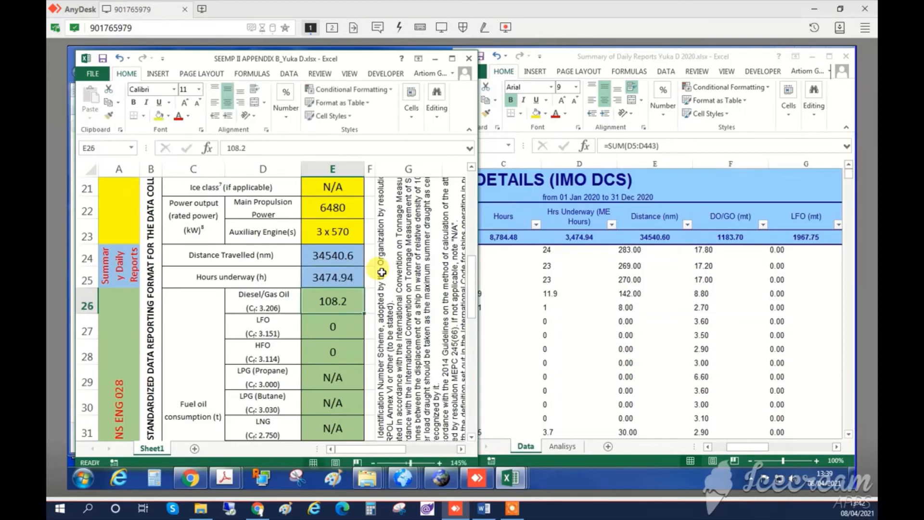
# Step: View the DO/GO and LFO totals in the Summary of Daily Reports and close that workbook
pyautogui.click(734, 238)
pyautogui.moveTo(734, 238); pyautogui.dragTo(794, 239)
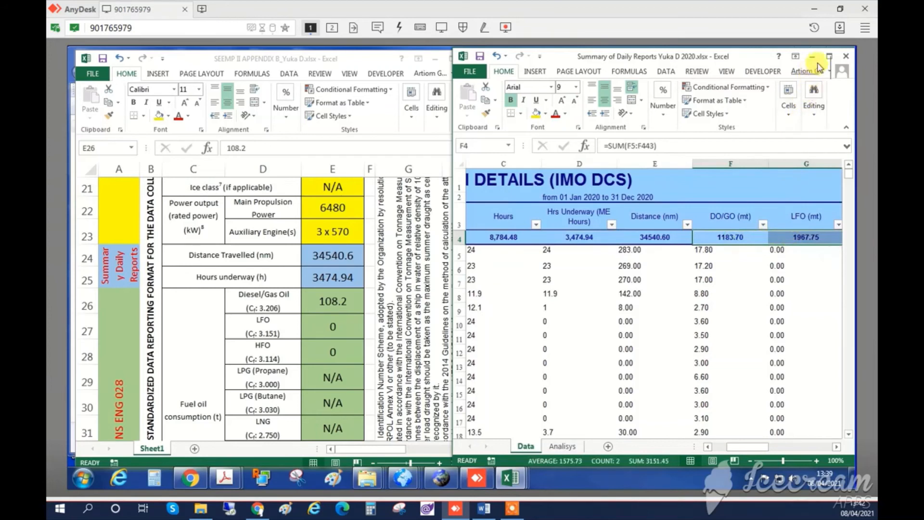
pyautogui.click(846, 57)
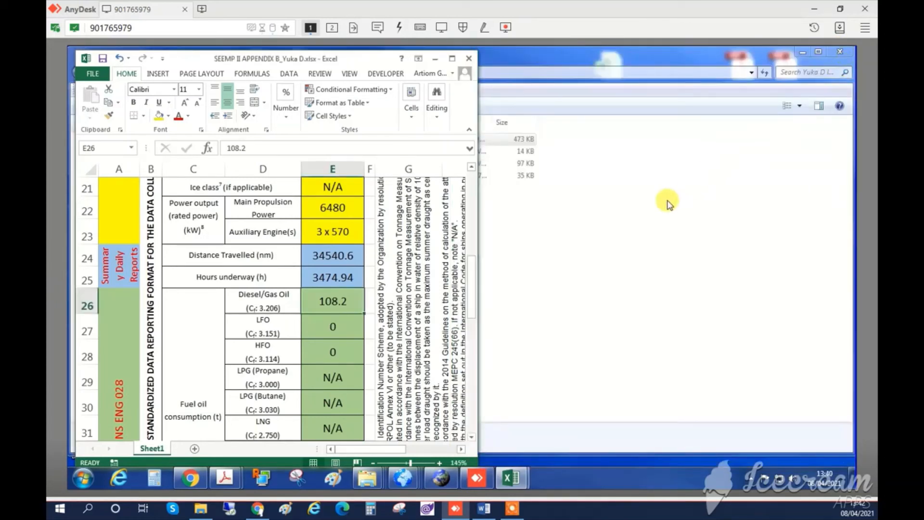
pyautogui.click(510, 477)
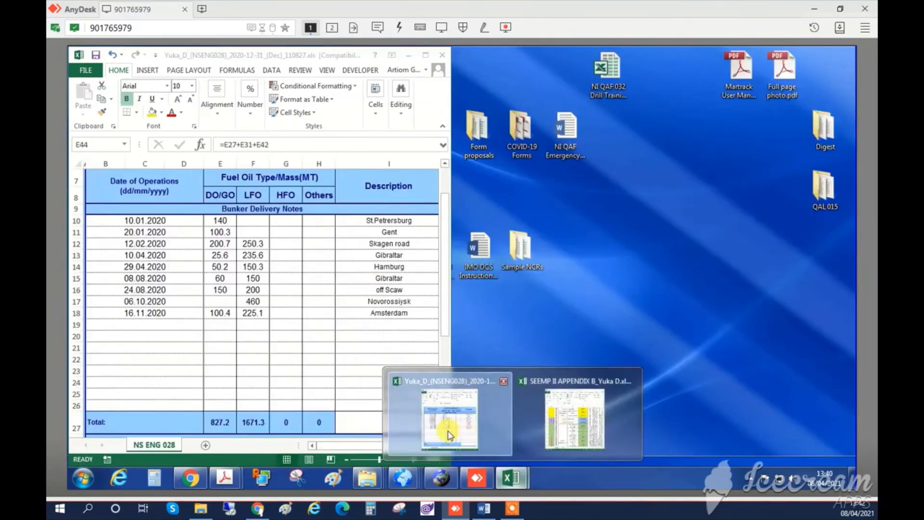
pyautogui.click(449, 419)
pyautogui.moveTo(327, 57); pyautogui.dragTo(740, 62)
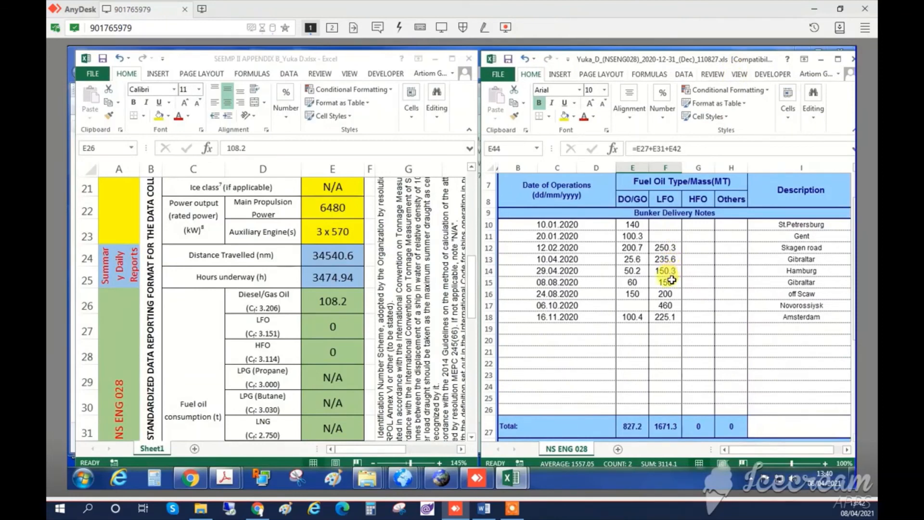
pyautogui.scroll(-3, 669, 284)
pyautogui.scroll(-5, 671, 292)
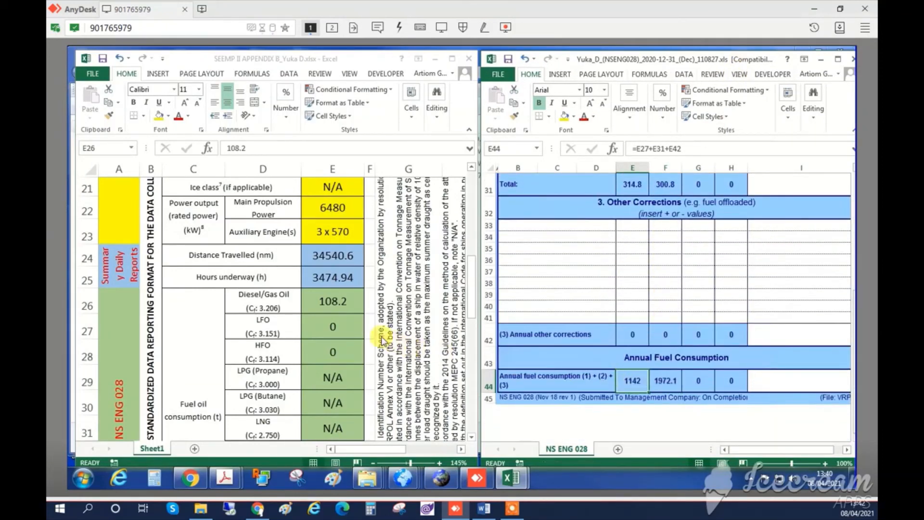
# Step: Set the form's fuel oil consumption to 1142 t for Diesel/Gas Oil and 1972.1 t for LFO
pyautogui.click(344, 303)
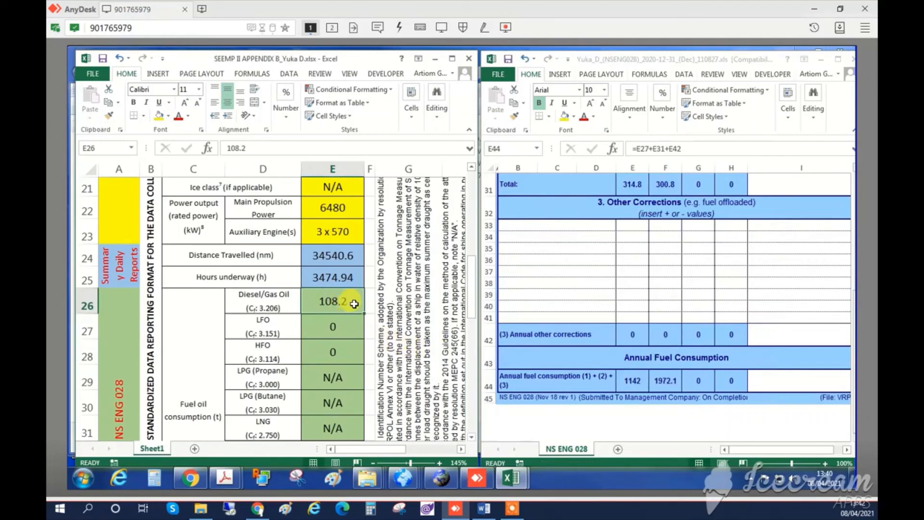
pyautogui.write('1142')
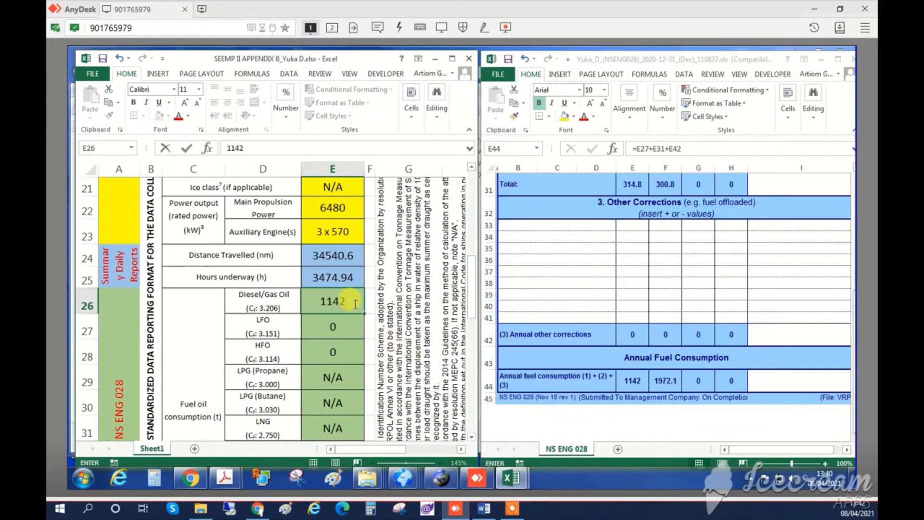
pyautogui.press('Return')
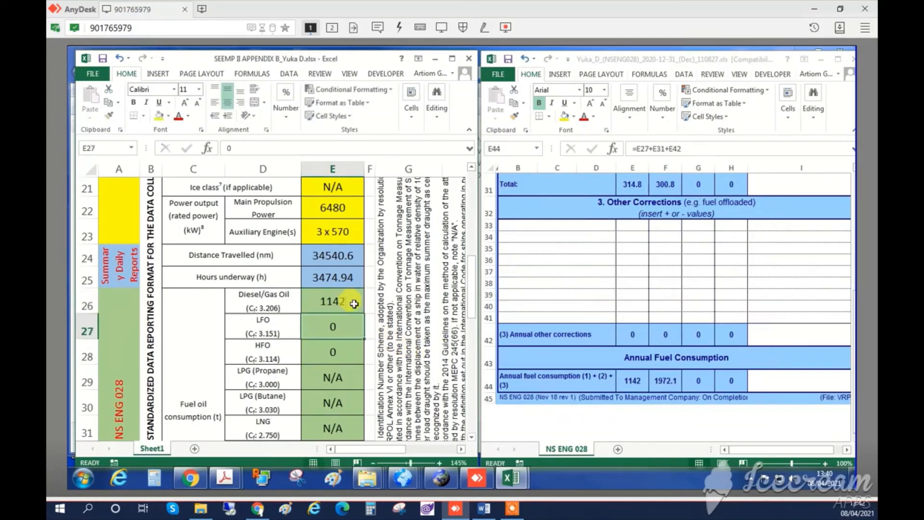
pyautogui.write('19')
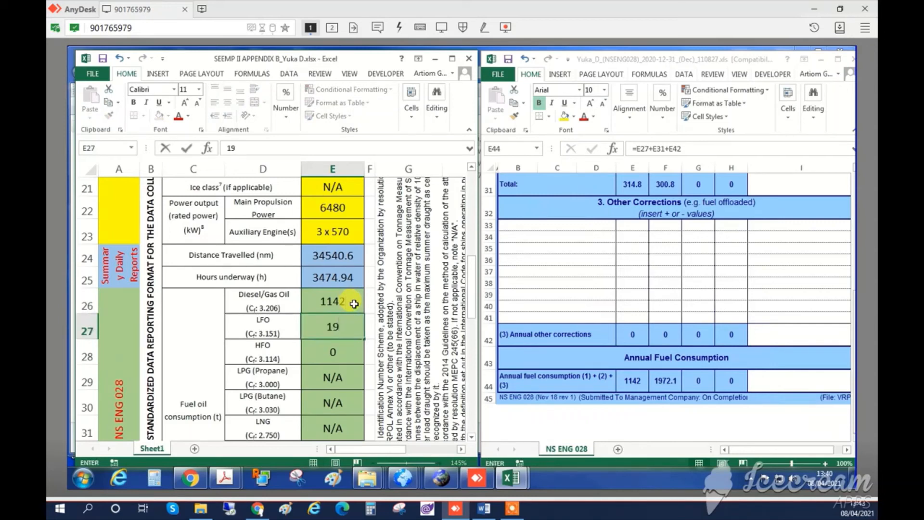
pyautogui.write('72.1')
pyautogui.press('Return')
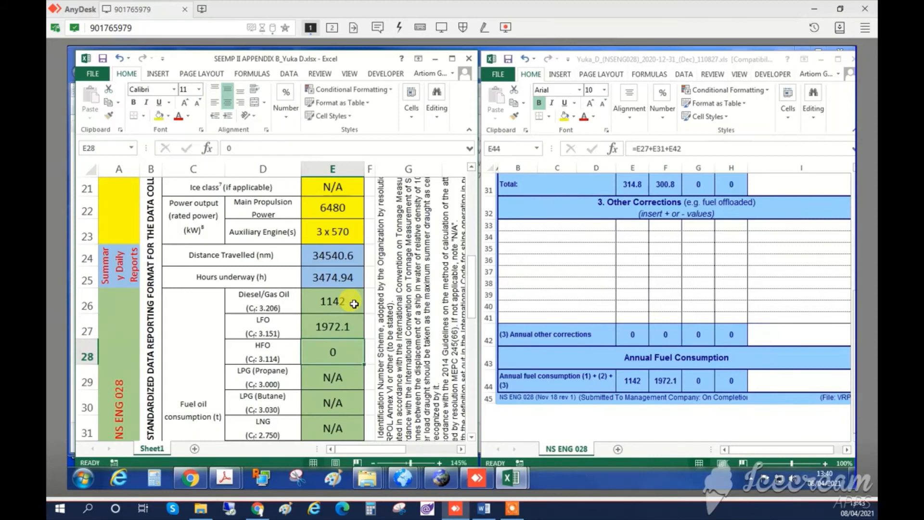
# Step: Review the form's remaining fuel type rows and the method used to measure fuel oil consumption
pyautogui.press('Return')
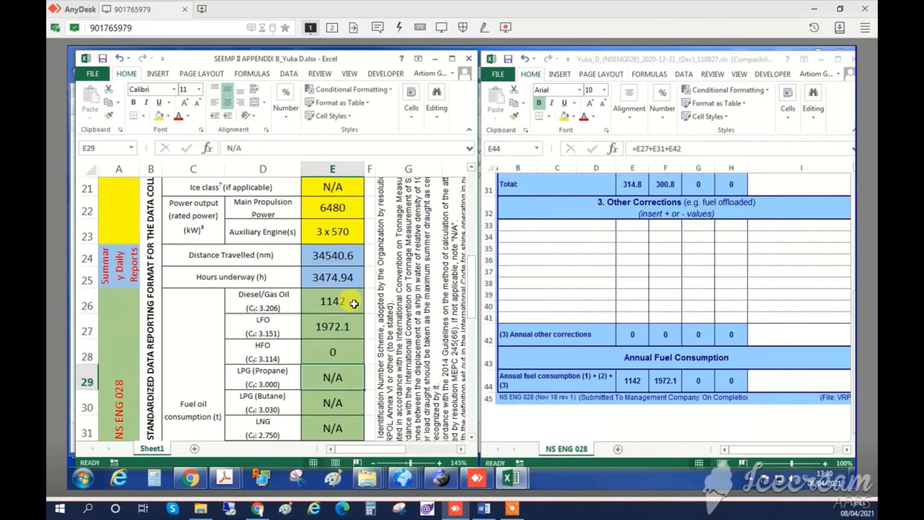
pyautogui.press('Return')
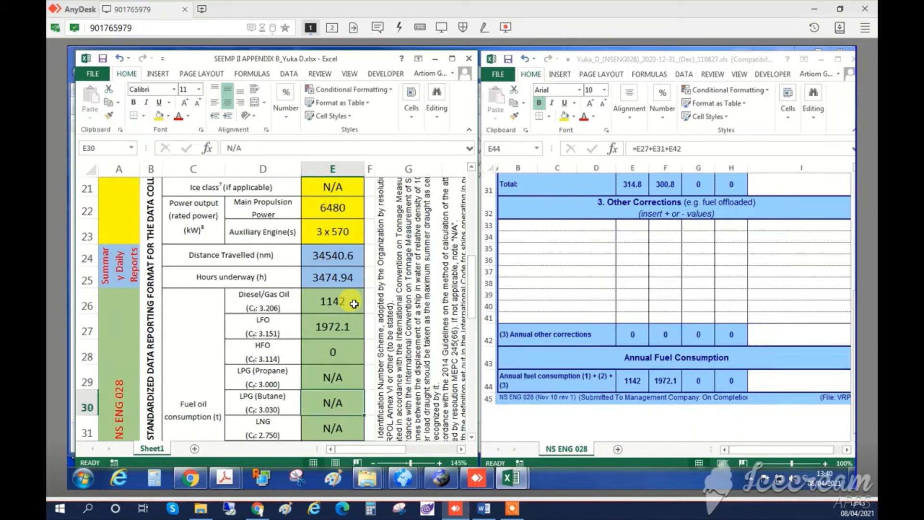
pyautogui.press('Return')
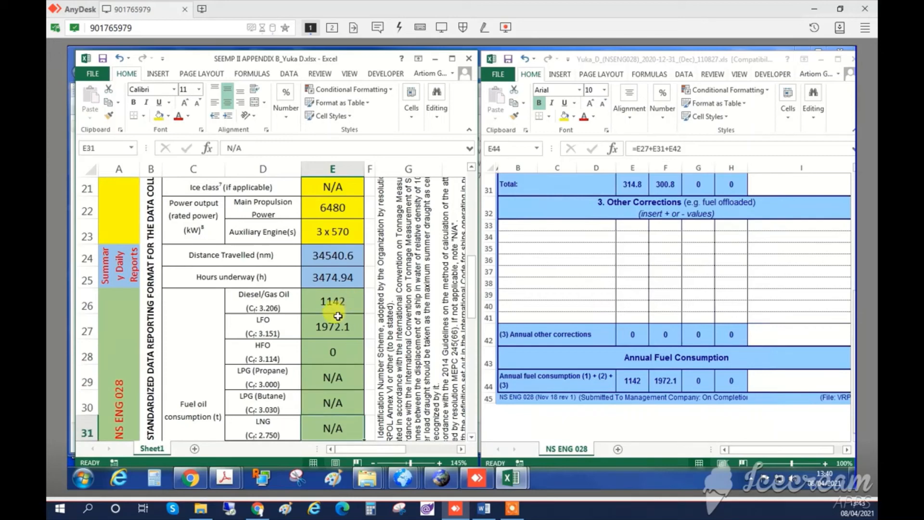
pyautogui.scroll(-1, 332, 318)
pyautogui.scroll(-1, 333, 339)
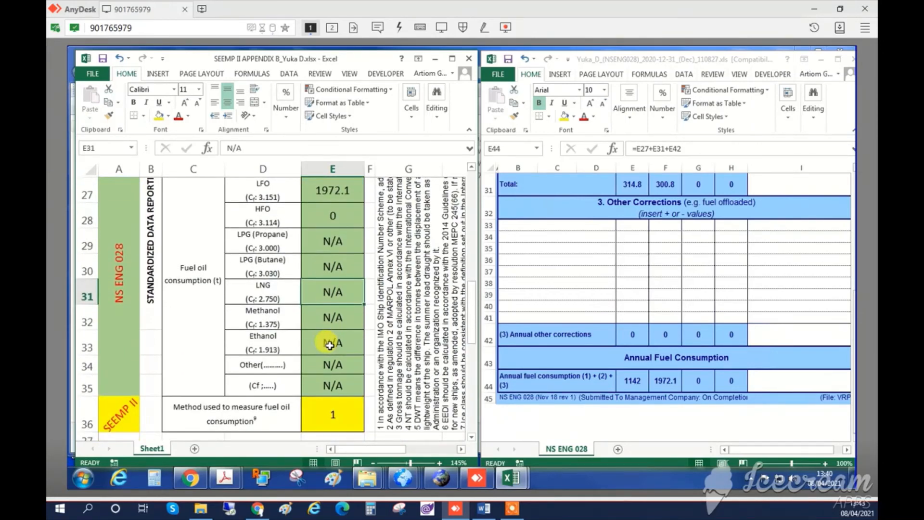
pyautogui.scroll(-1, 312, 313)
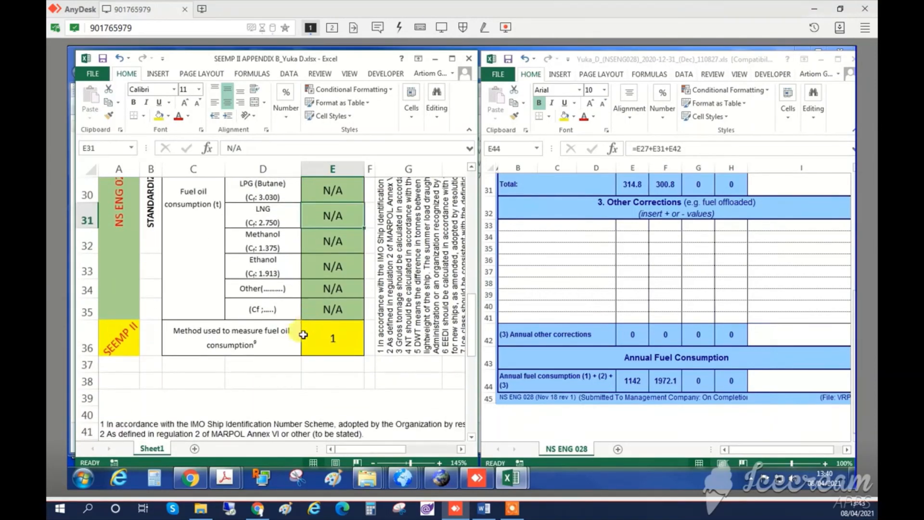
pyautogui.click(263, 342)
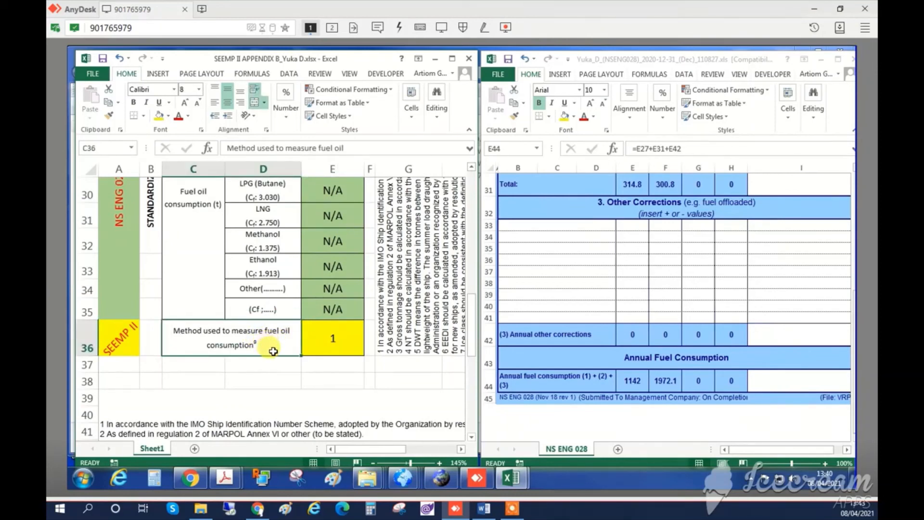
pyautogui.click(339, 342)
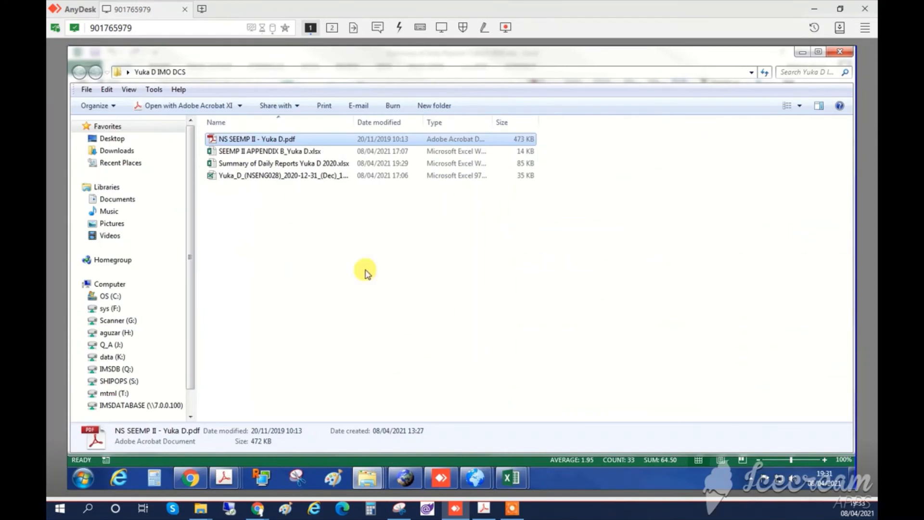
# Step: Select in turn the Appendix B form, the Summary of Daily Reports and the NSENG028 workbook in the Yuka D IMO DCS folder
pyautogui.click(263, 152)
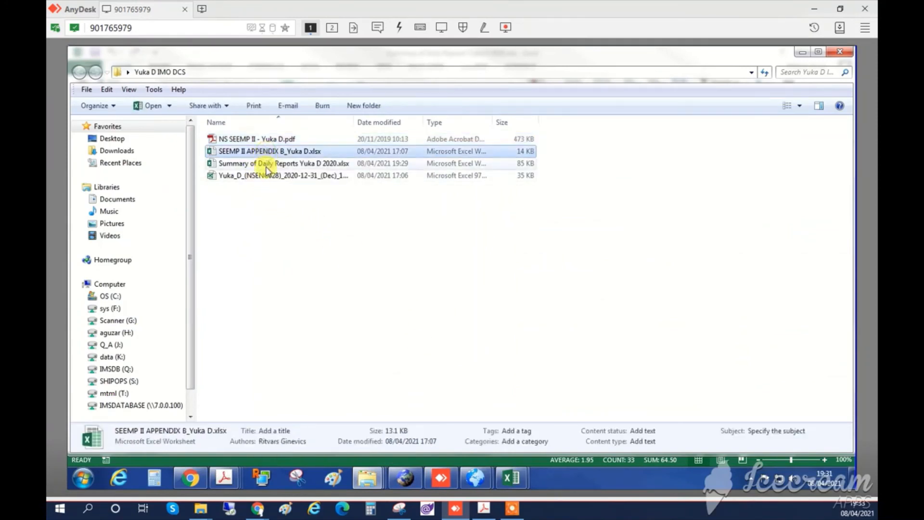
pyautogui.click(266, 166)
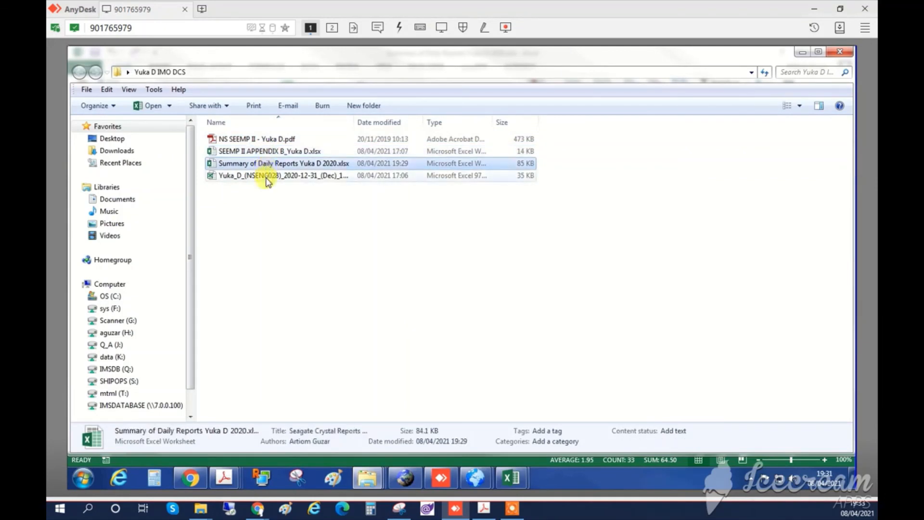
pyautogui.click(268, 178)
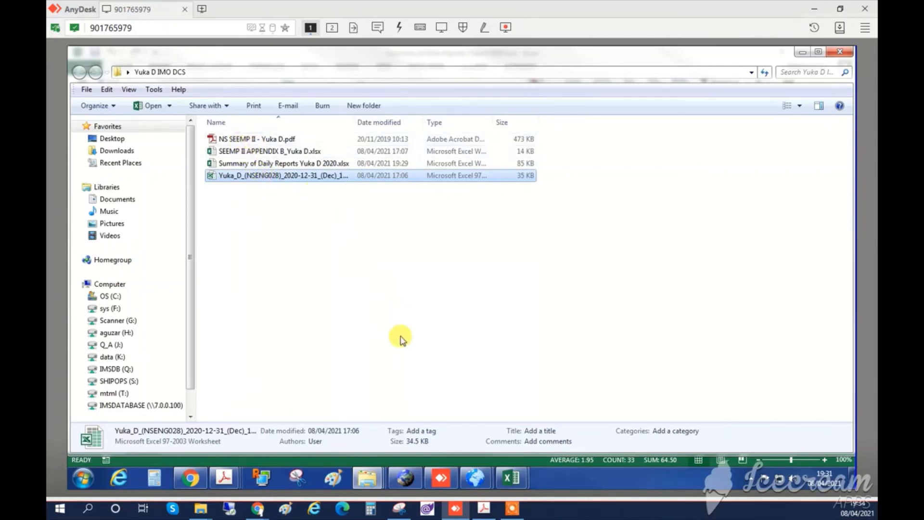
# Step: Examine the standardised data reporting format in Appendix B of the NS SEEMP II - Yuka D manual
pyautogui.click(224, 477)
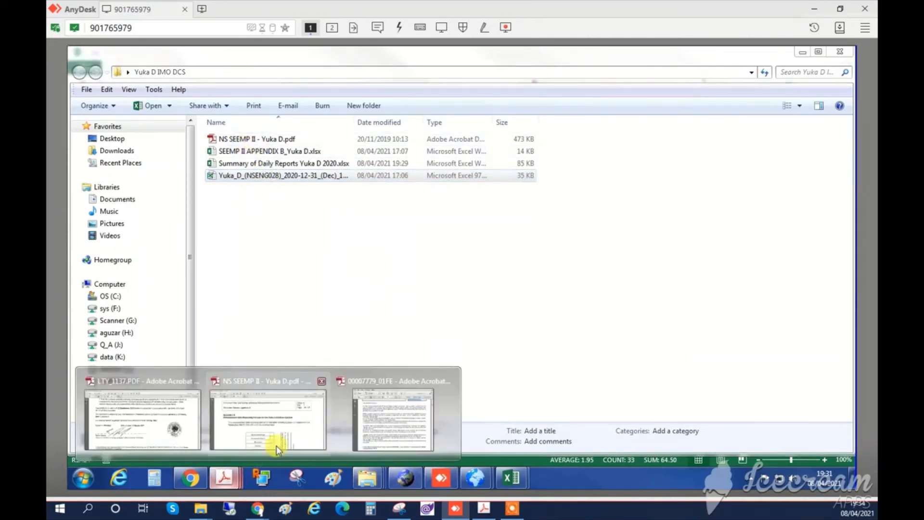
pyautogui.click(303, 422)
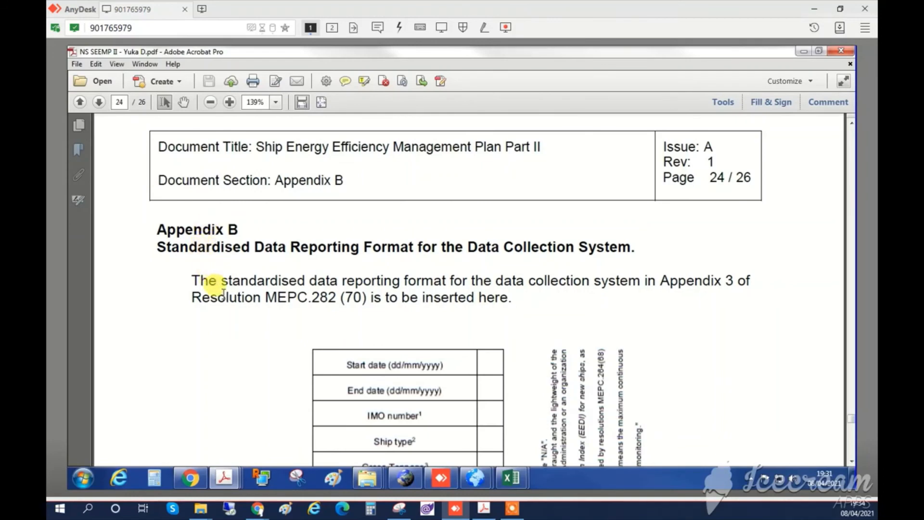
pyautogui.scroll(-1, 221, 303)
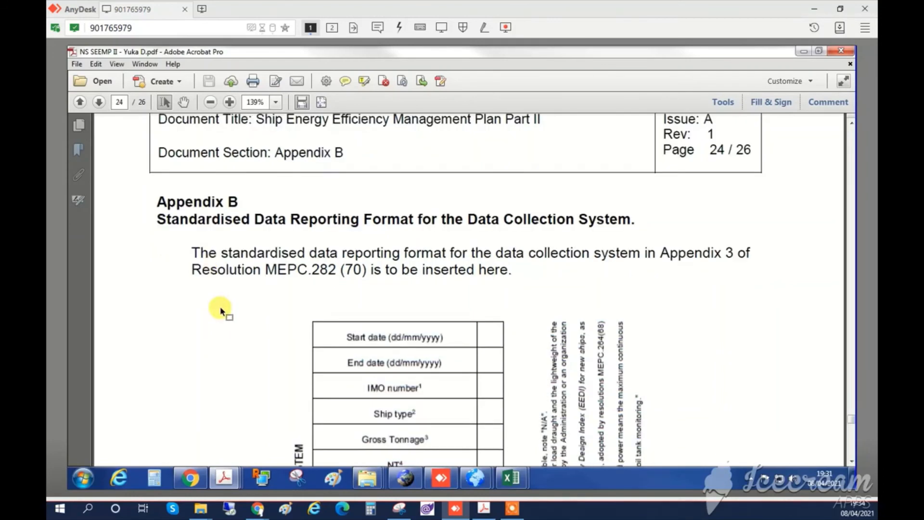
pyautogui.scroll(-3, 220, 312)
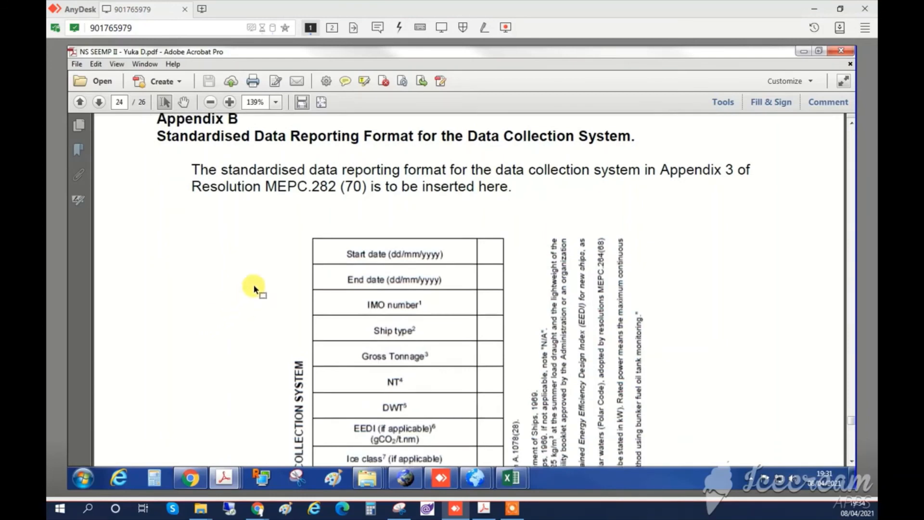
pyautogui.scroll(-2, 392, 288)
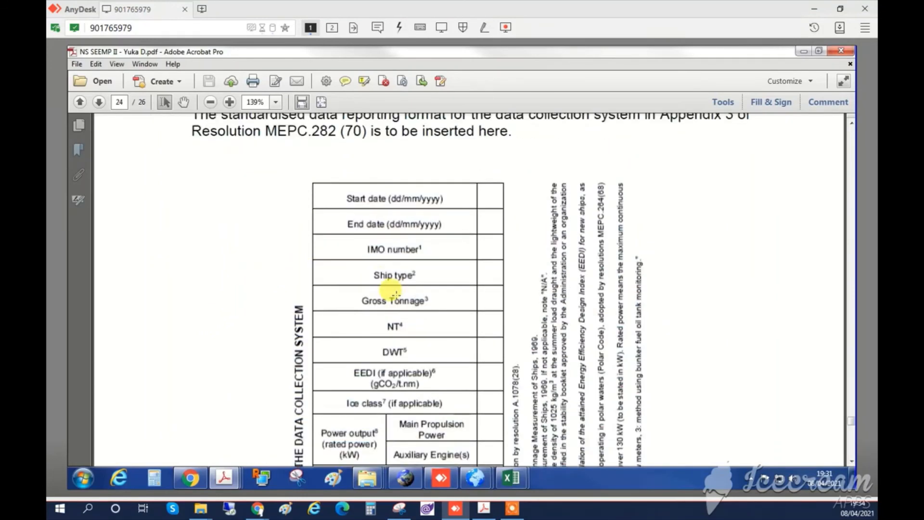
pyautogui.scroll(-1, 406, 236)
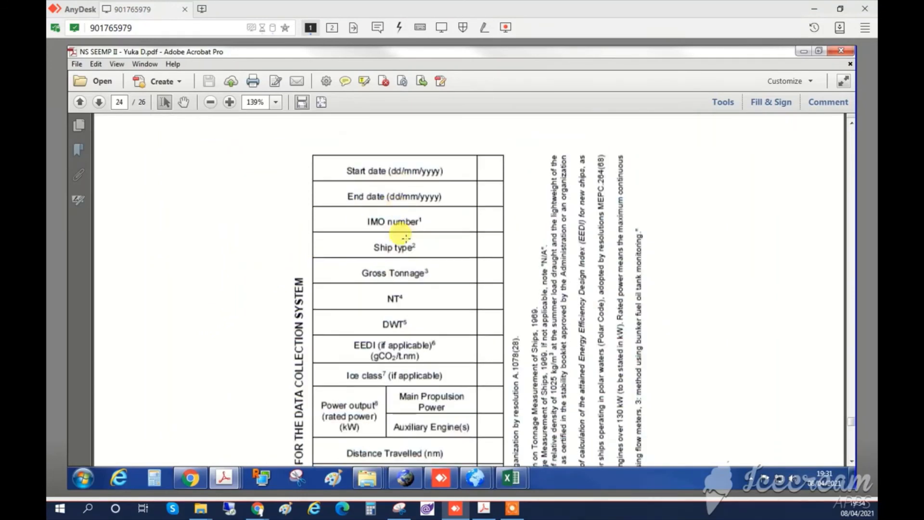
pyautogui.scroll(-13, 405, 245)
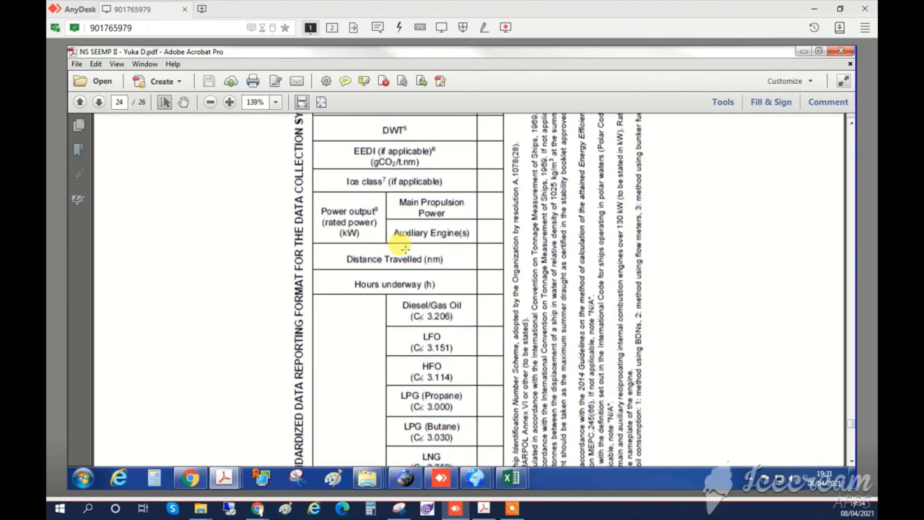
pyautogui.scroll(-20, 399, 262)
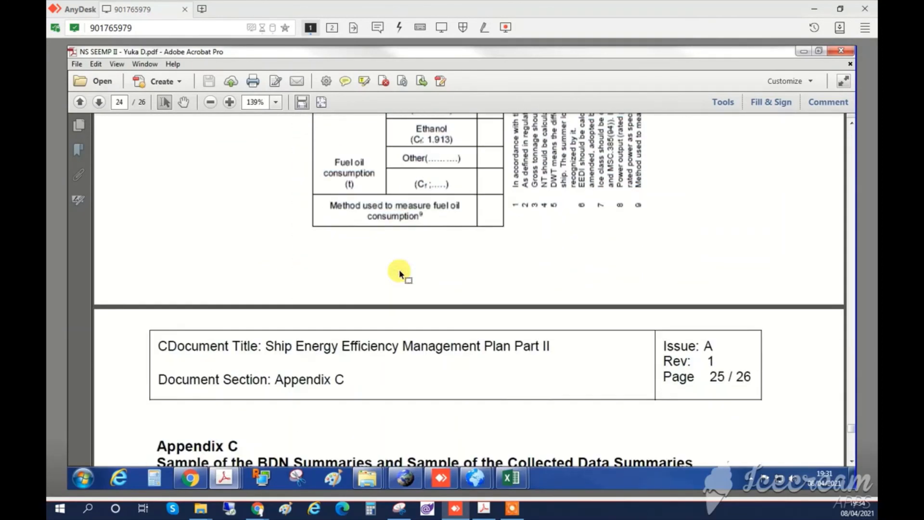
# Step: Examine the sample BDN summaries and sample collected data summaries in Appendix C of the manual
pyautogui.scroll(-8, 397, 276)
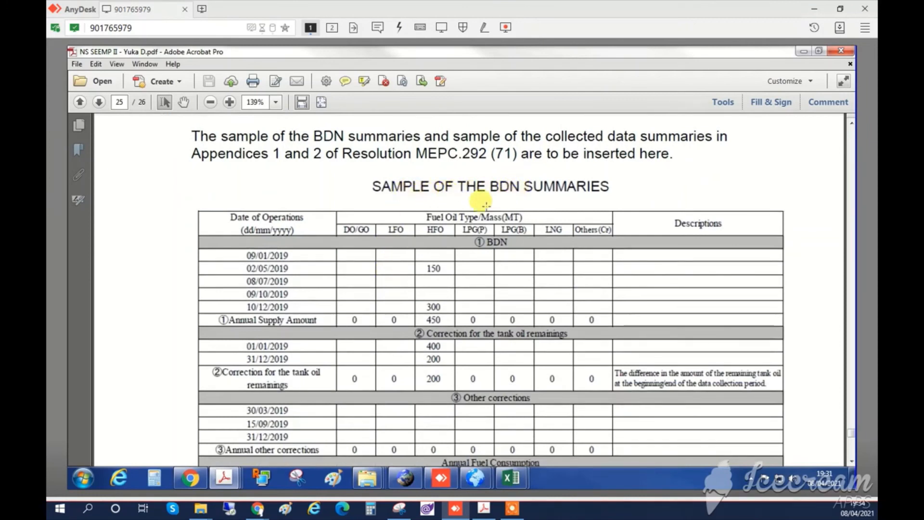
pyautogui.scroll(-1, 427, 219)
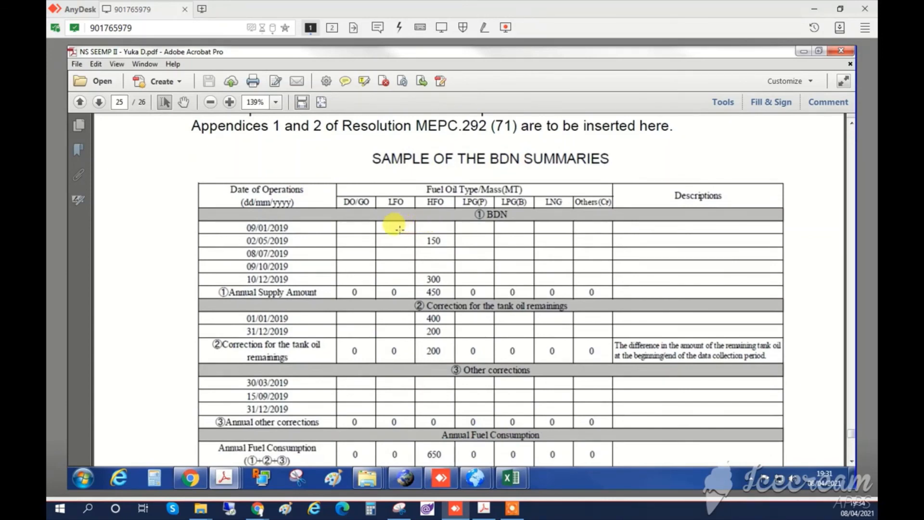
pyautogui.scroll(-9, 399, 229)
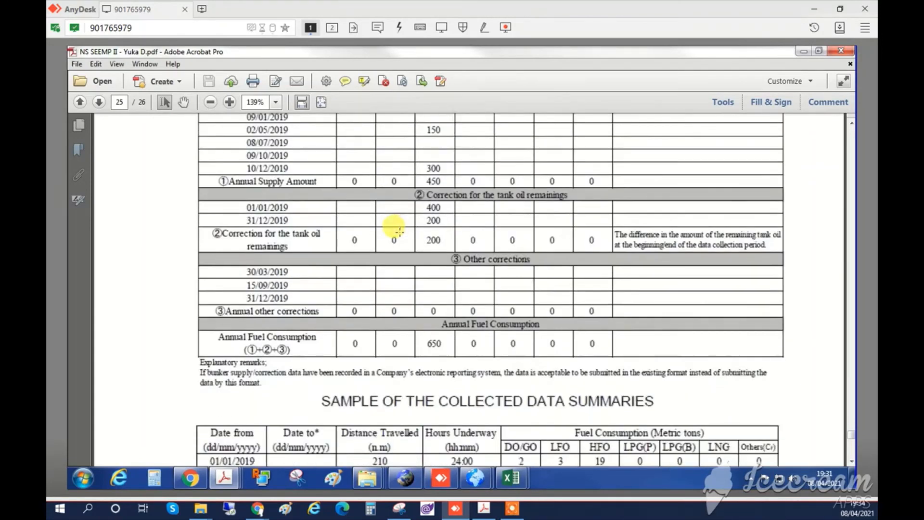
pyautogui.scroll(-4, 391, 230)
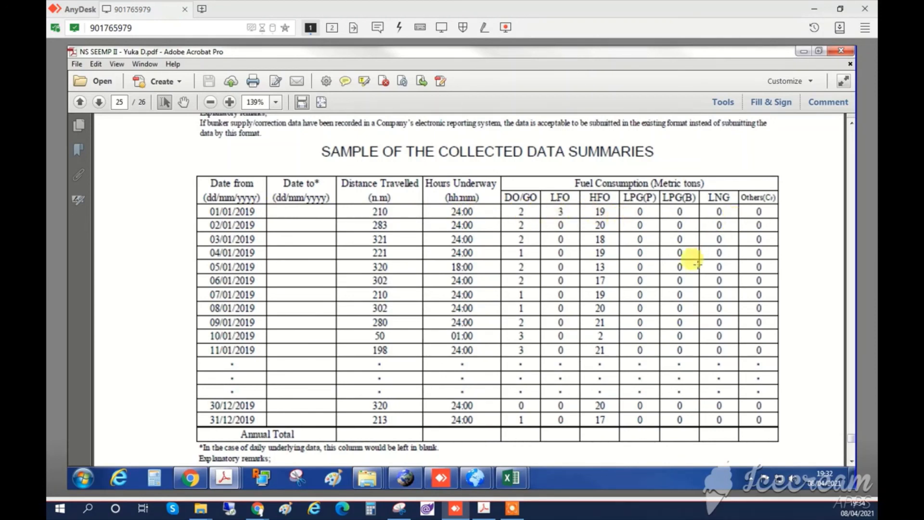
pyautogui.moveTo(528, 483)
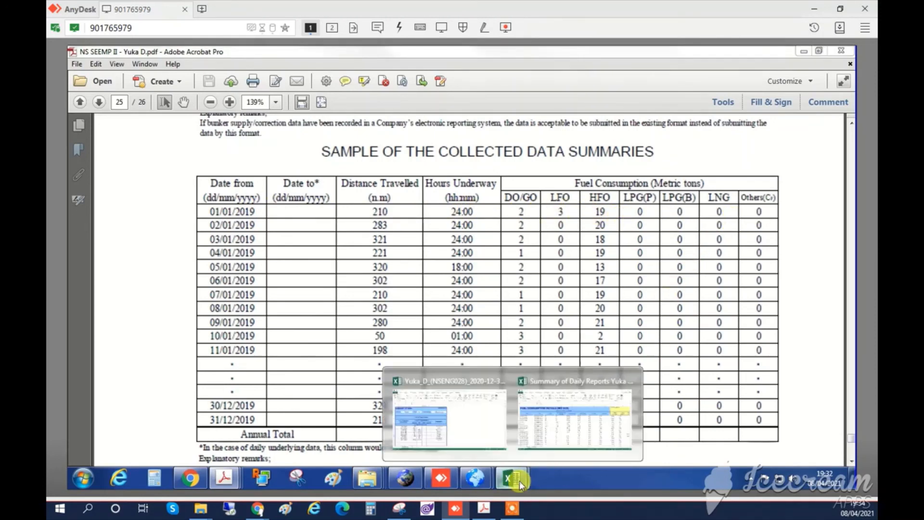
pyautogui.click(529, 455)
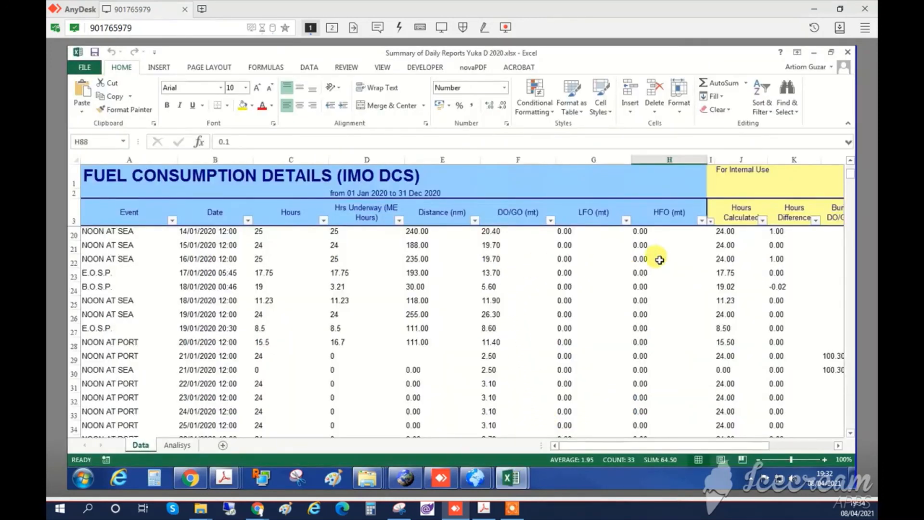
pyautogui.moveTo(626, 444); pyautogui.dragTo(696, 444)
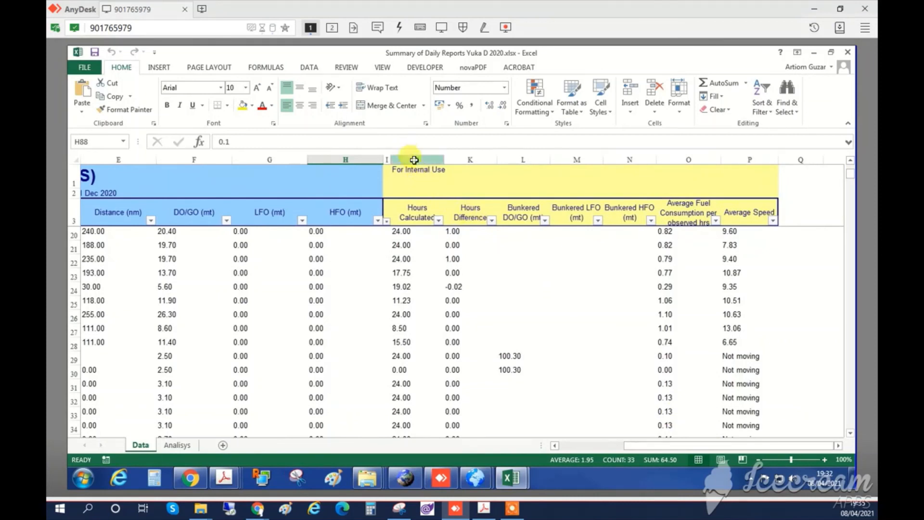
pyautogui.moveTo(412, 159); pyautogui.dragTo(736, 162)
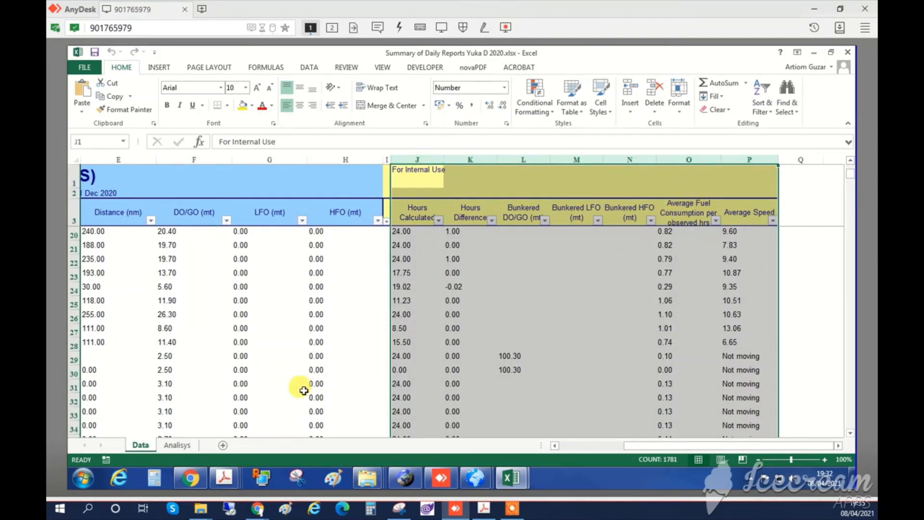
pyautogui.click(178, 447)
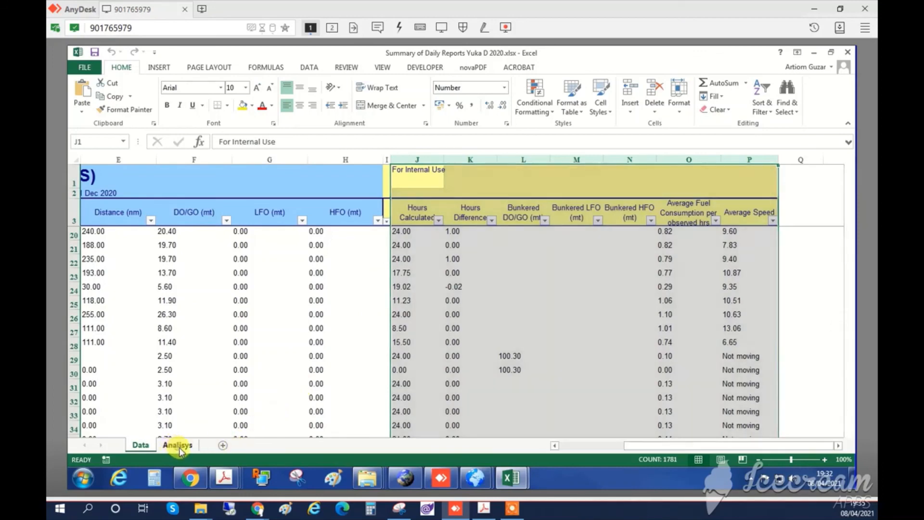
pyautogui.click(145, 446)
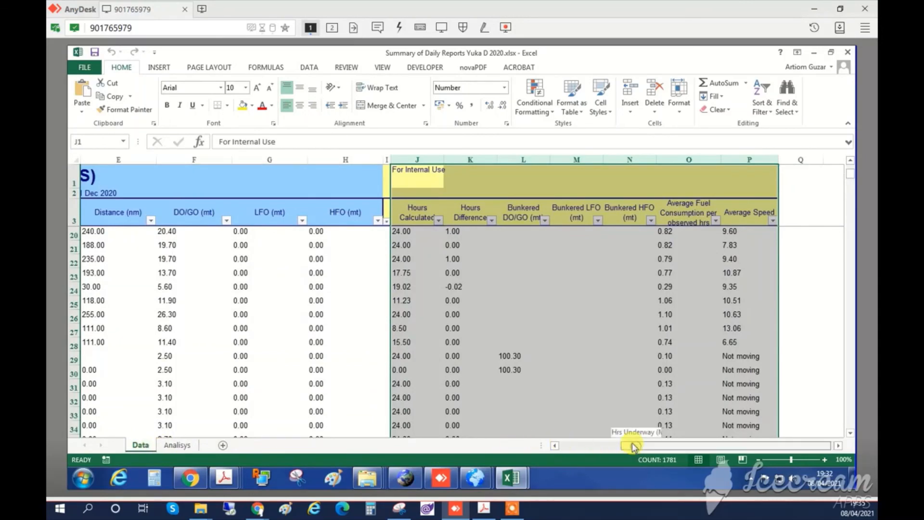
pyautogui.moveTo(636, 448); pyautogui.dragTo(565, 451)
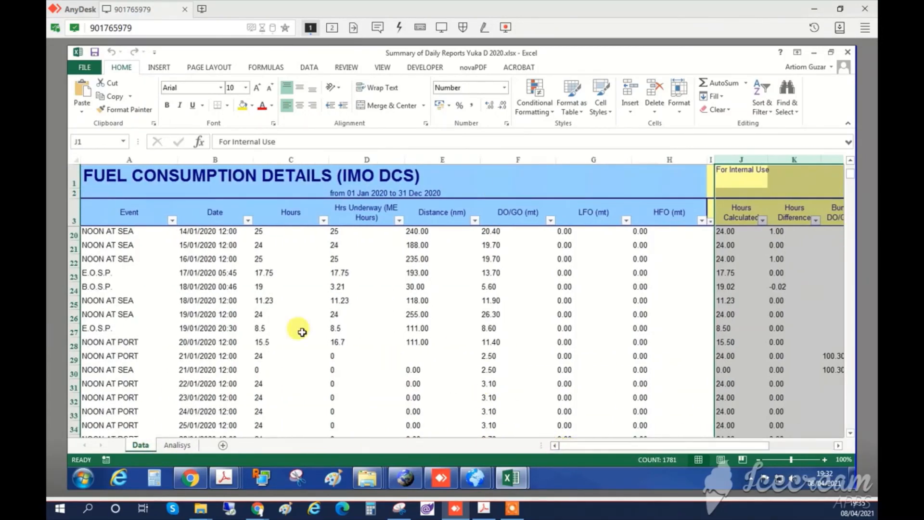
# Step: Save a copy of the workbook in the Yuka D IMO DCS folder as Summary of Daily Reports Yuka D 2020 BV.xlsx
pyautogui.click(85, 68)
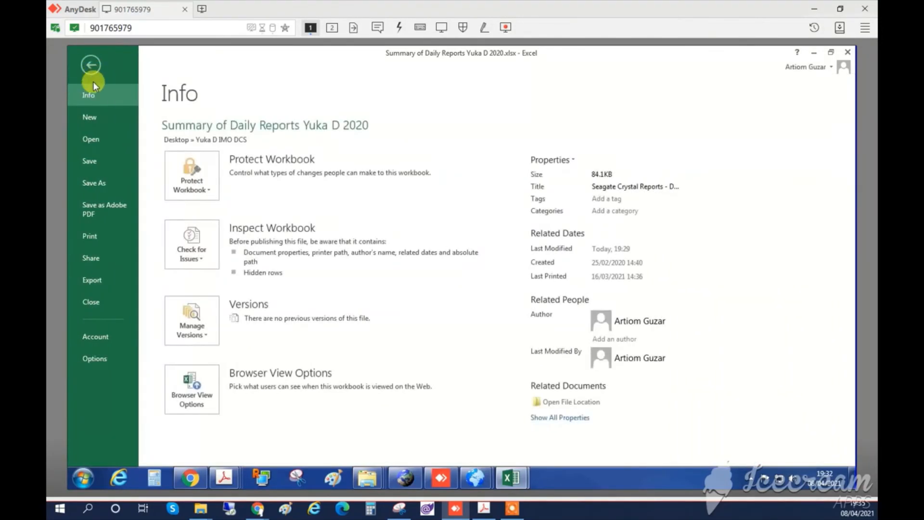
pyautogui.click(94, 186)
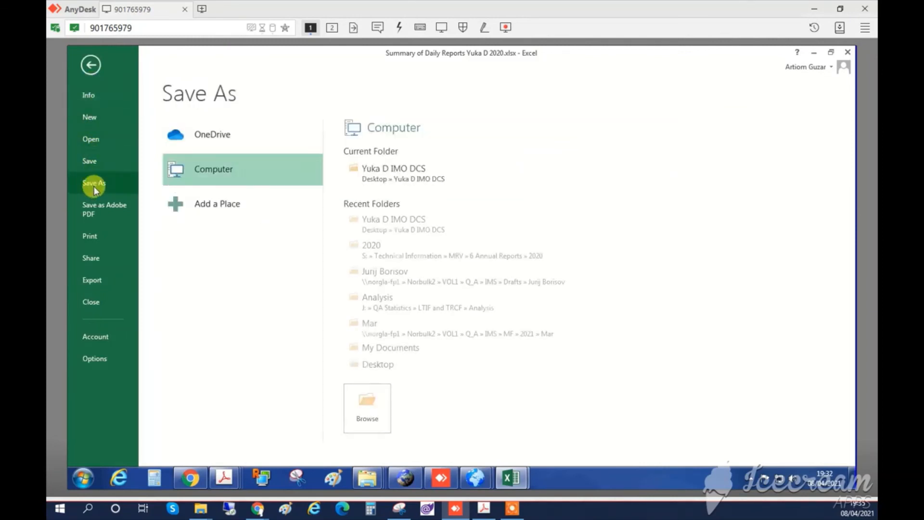
pyautogui.click(400, 174)
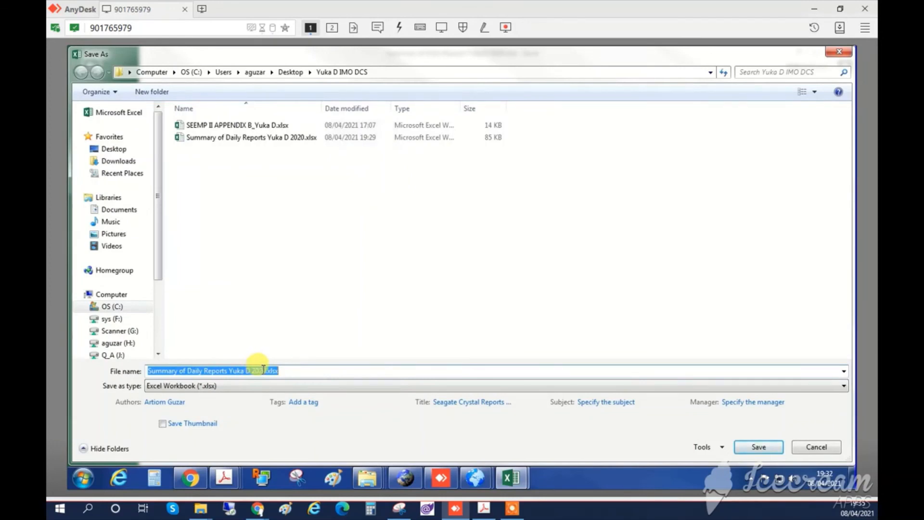
pyautogui.click(266, 371)
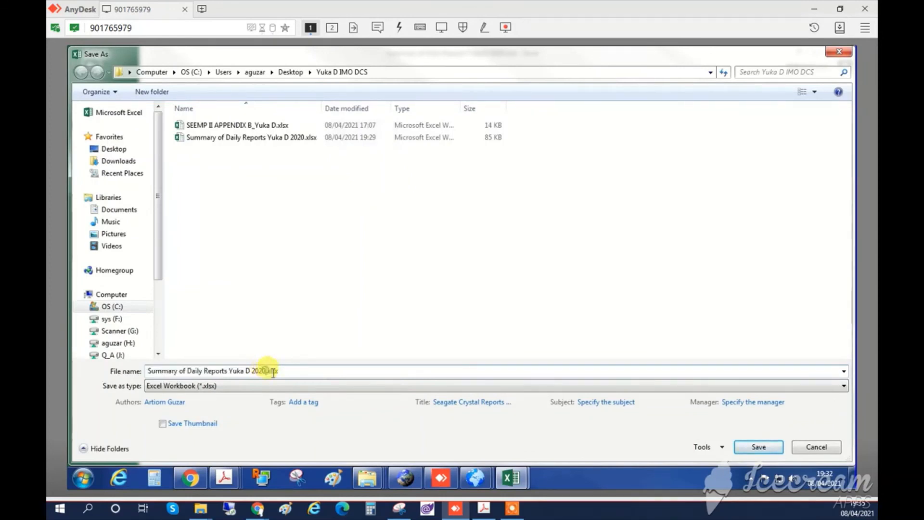
pyautogui.write('BV')
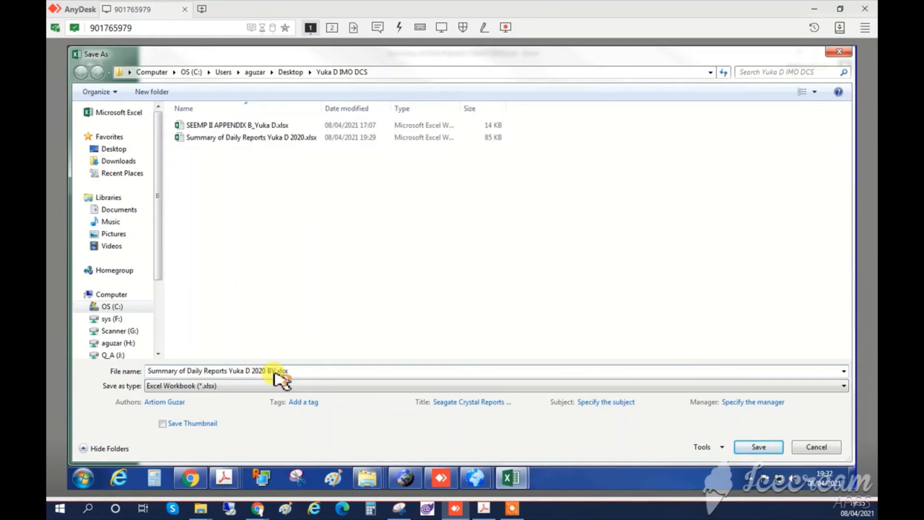
pyautogui.press('Return')
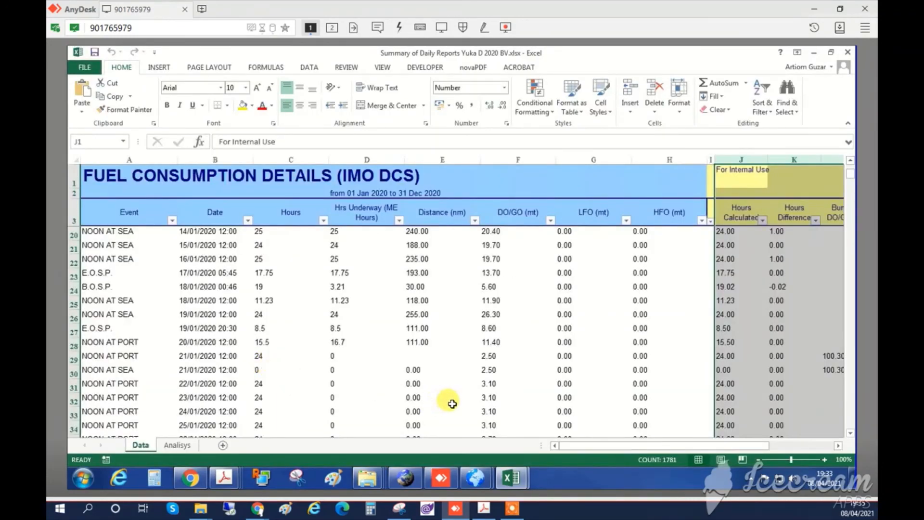
# Step: Delete the Analisys sheet from the BV copy
pyautogui.rightClick(180, 447)
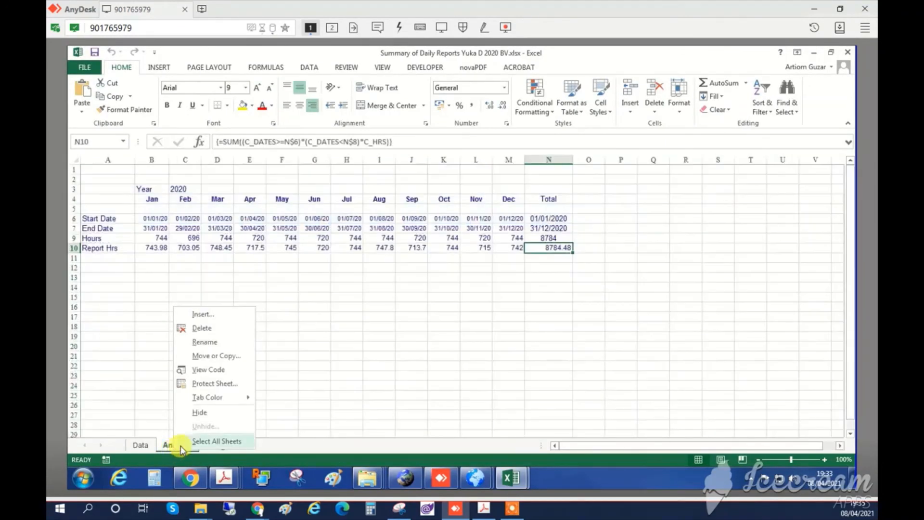
pyautogui.click(202, 328)
pyautogui.click(436, 290)
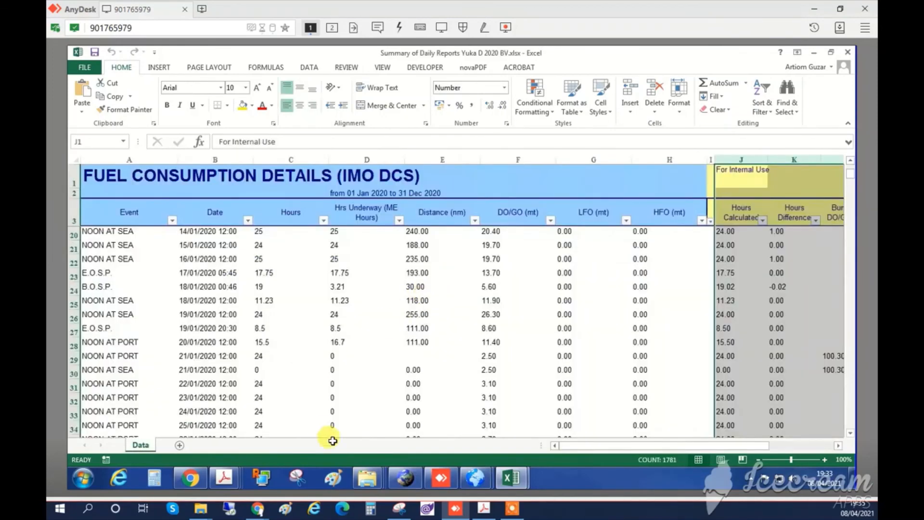
# Step: Delete the internal-use columns I to P from the Data sheet
pyautogui.moveTo(731, 445); pyautogui.dragTo(798, 445)
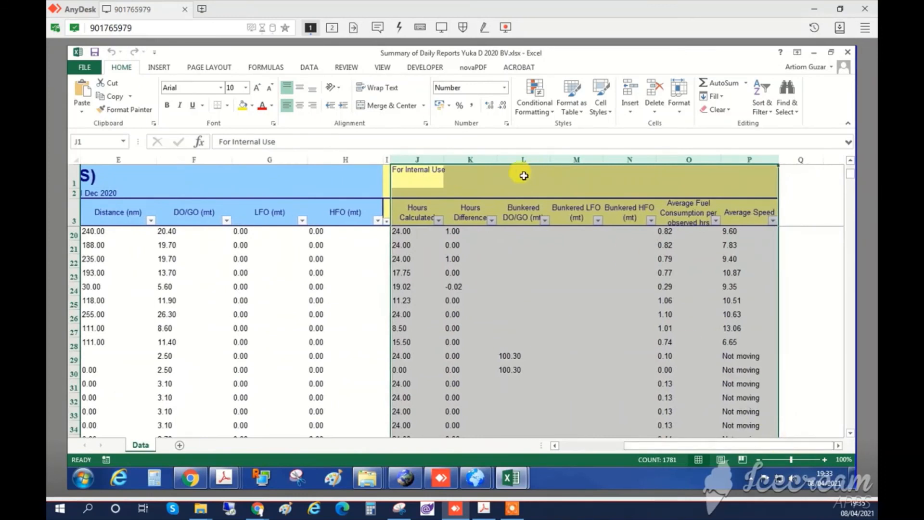
pyautogui.moveTo(417, 160); pyautogui.dragTo(576, 152)
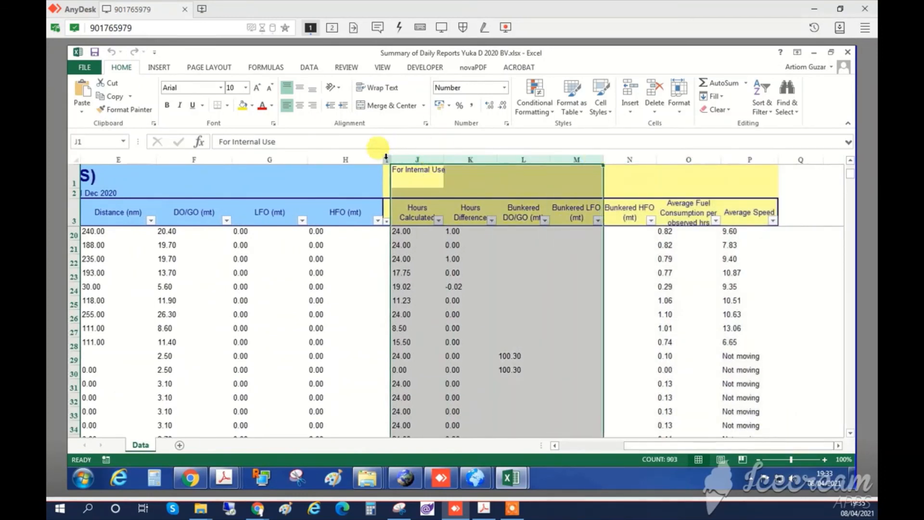
pyautogui.moveTo(386, 157); pyautogui.dragTo(748, 162)
pyautogui.click(654, 92)
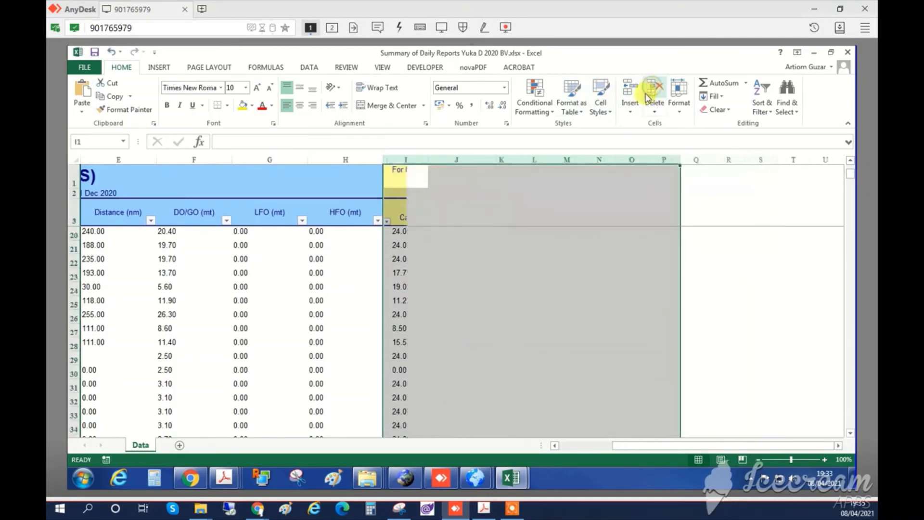
# Step: Remove the filter from the header row of the fuel consumption table and check its totals row
pyautogui.moveTo(368, 211); pyautogui.dragTo(116, 208)
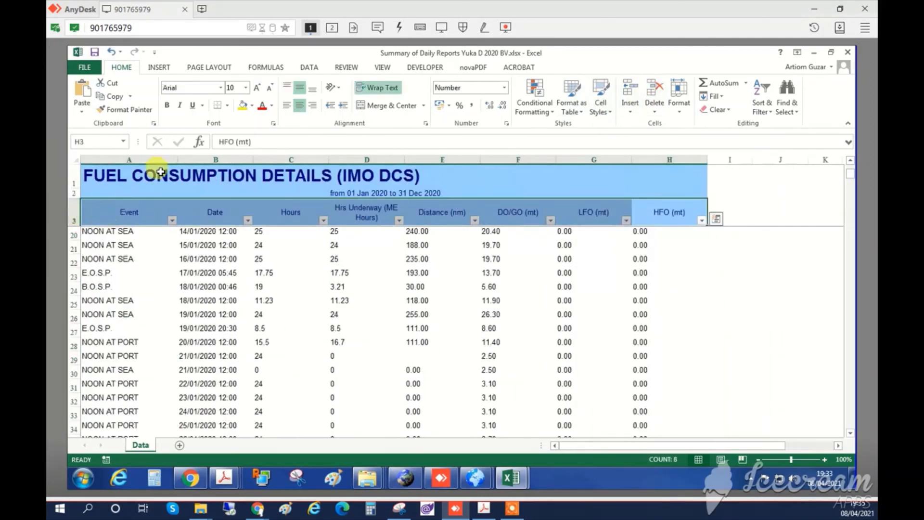
pyautogui.click(309, 67)
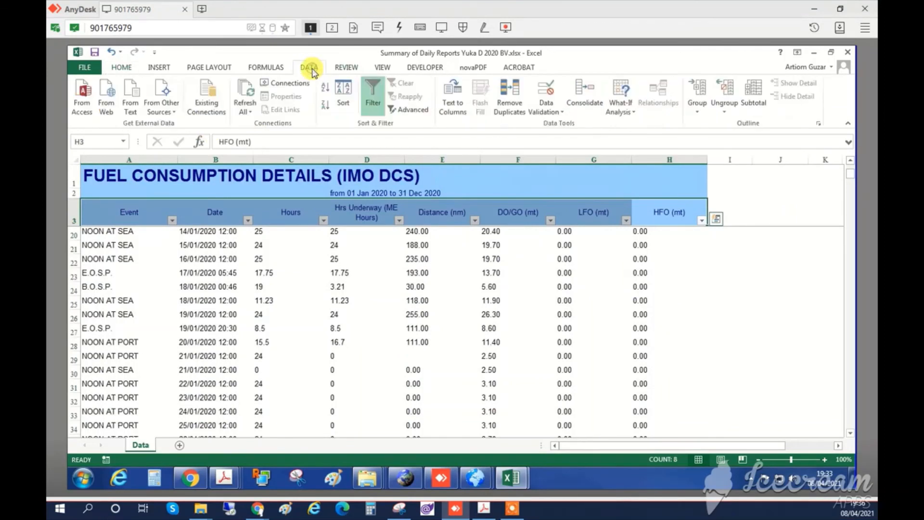
pyautogui.click(372, 90)
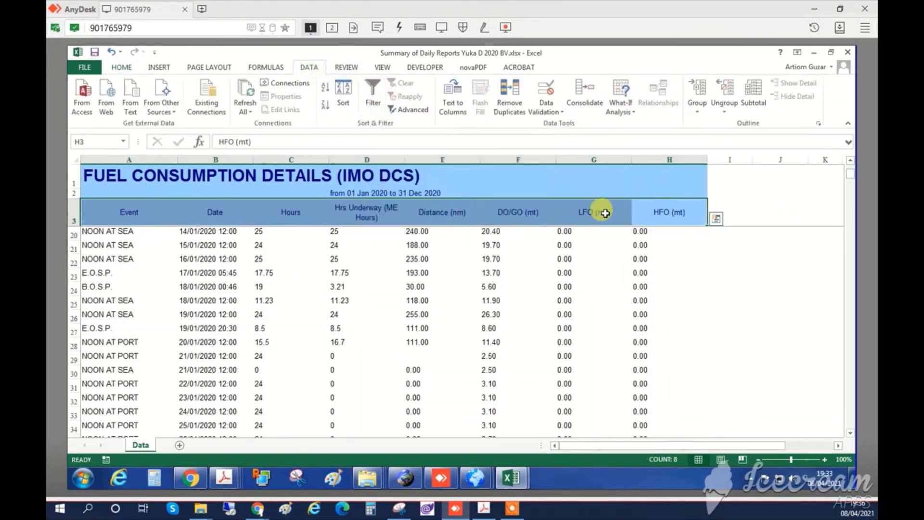
pyautogui.scroll(5, 599, 291)
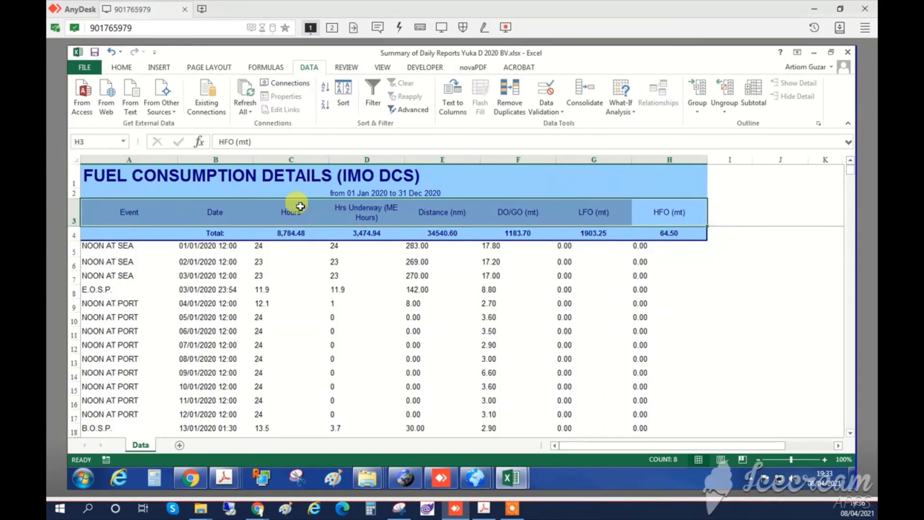
# Step: Close the BV copy of the daily reports summary and the NSENG028 workbook
pyautogui.click(847, 54)
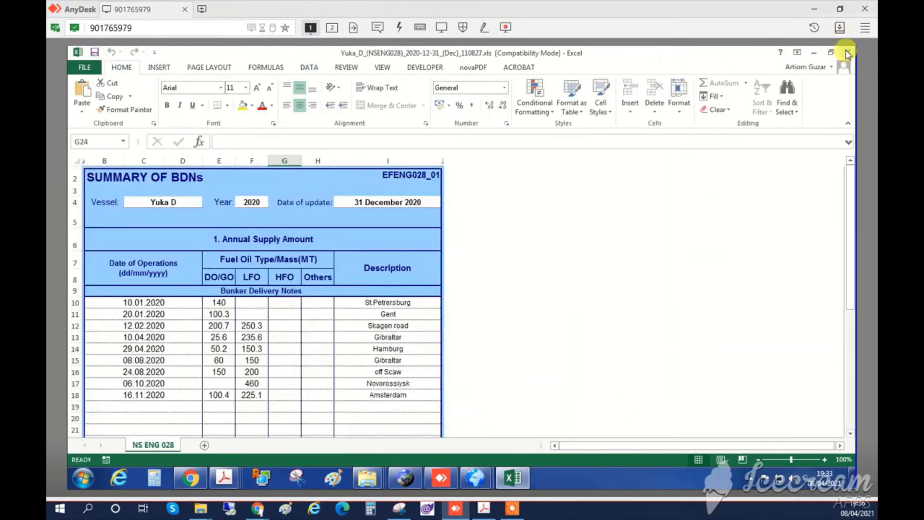
pyautogui.click(847, 53)
pyautogui.click(842, 55)
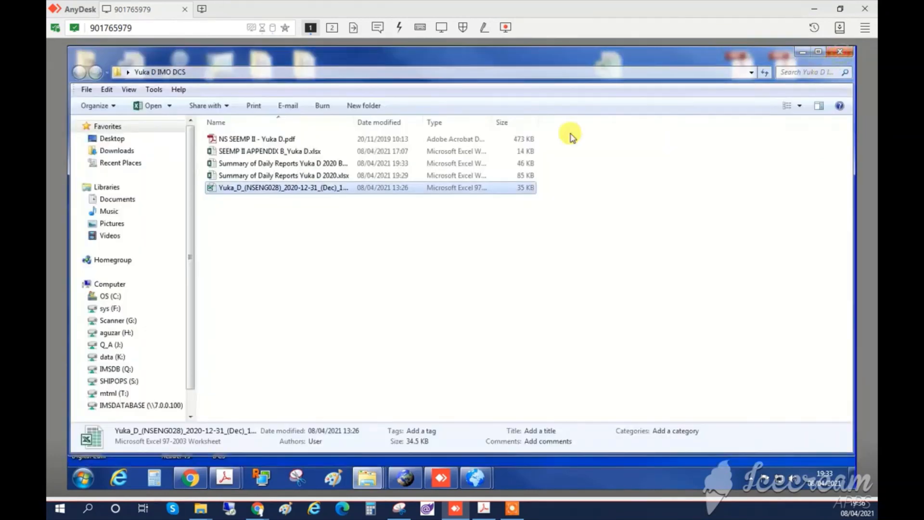
pyautogui.moveTo(356, 122); pyautogui.dragTo(406, 121)
pyautogui.click(361, 163)
pyautogui.doubleClick(356, 177)
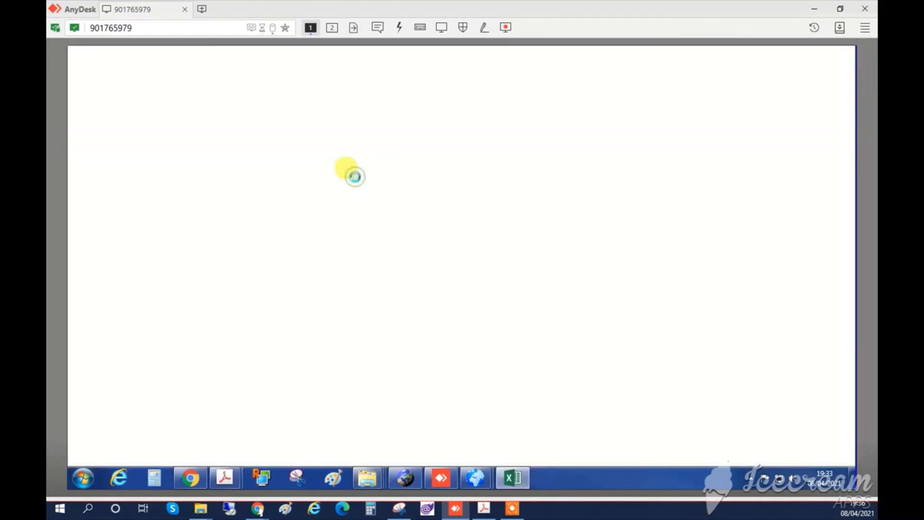